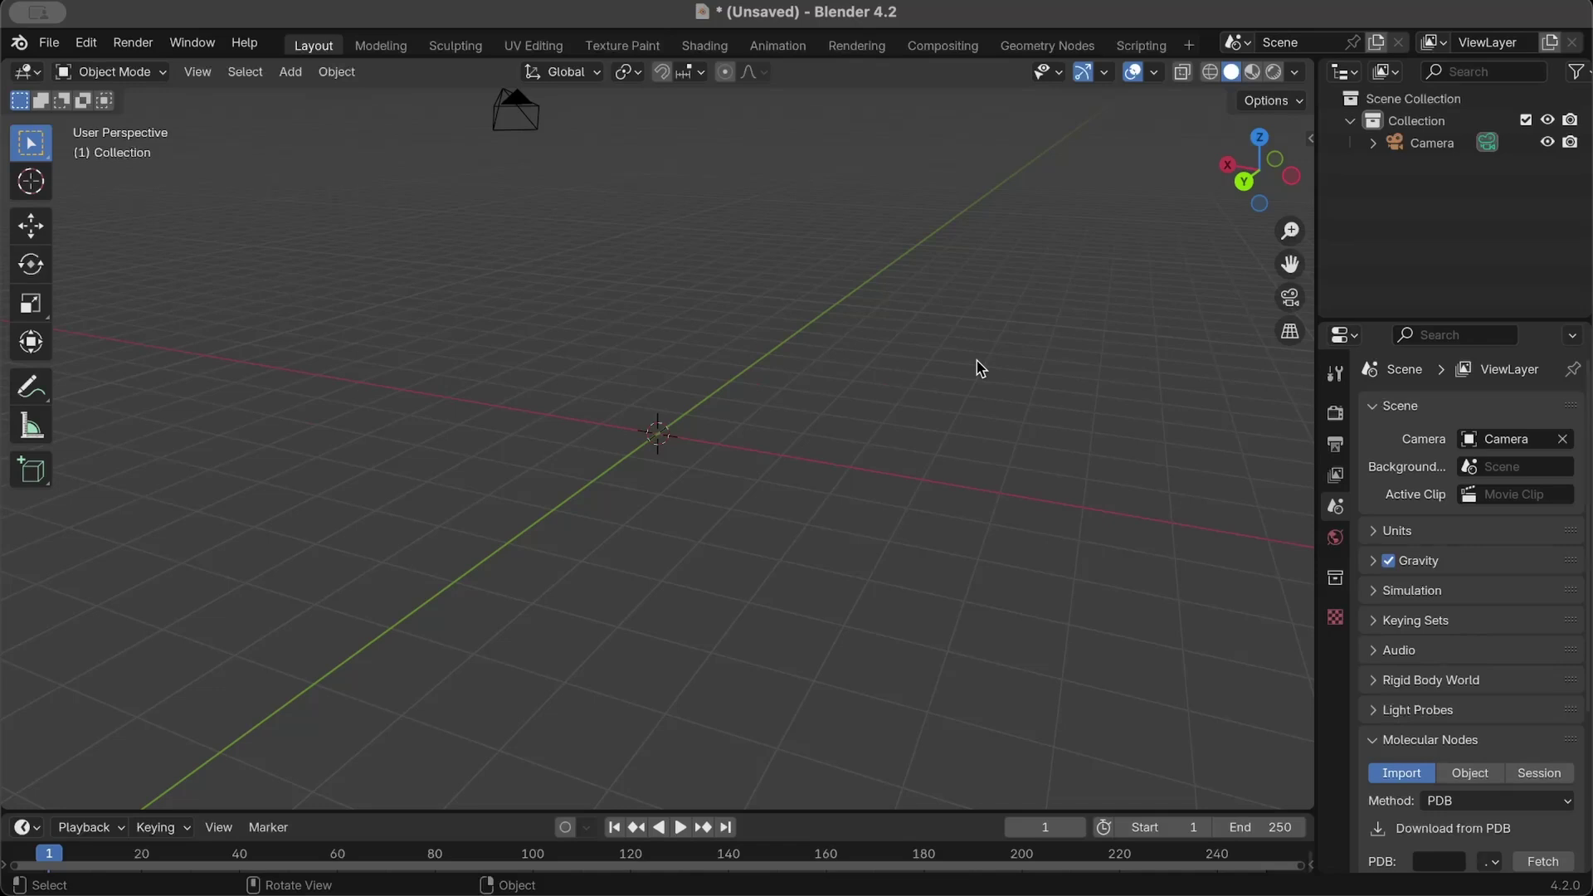
Add an icosphere to the scene.
key("shift+a")
mouse_move(979, 365)
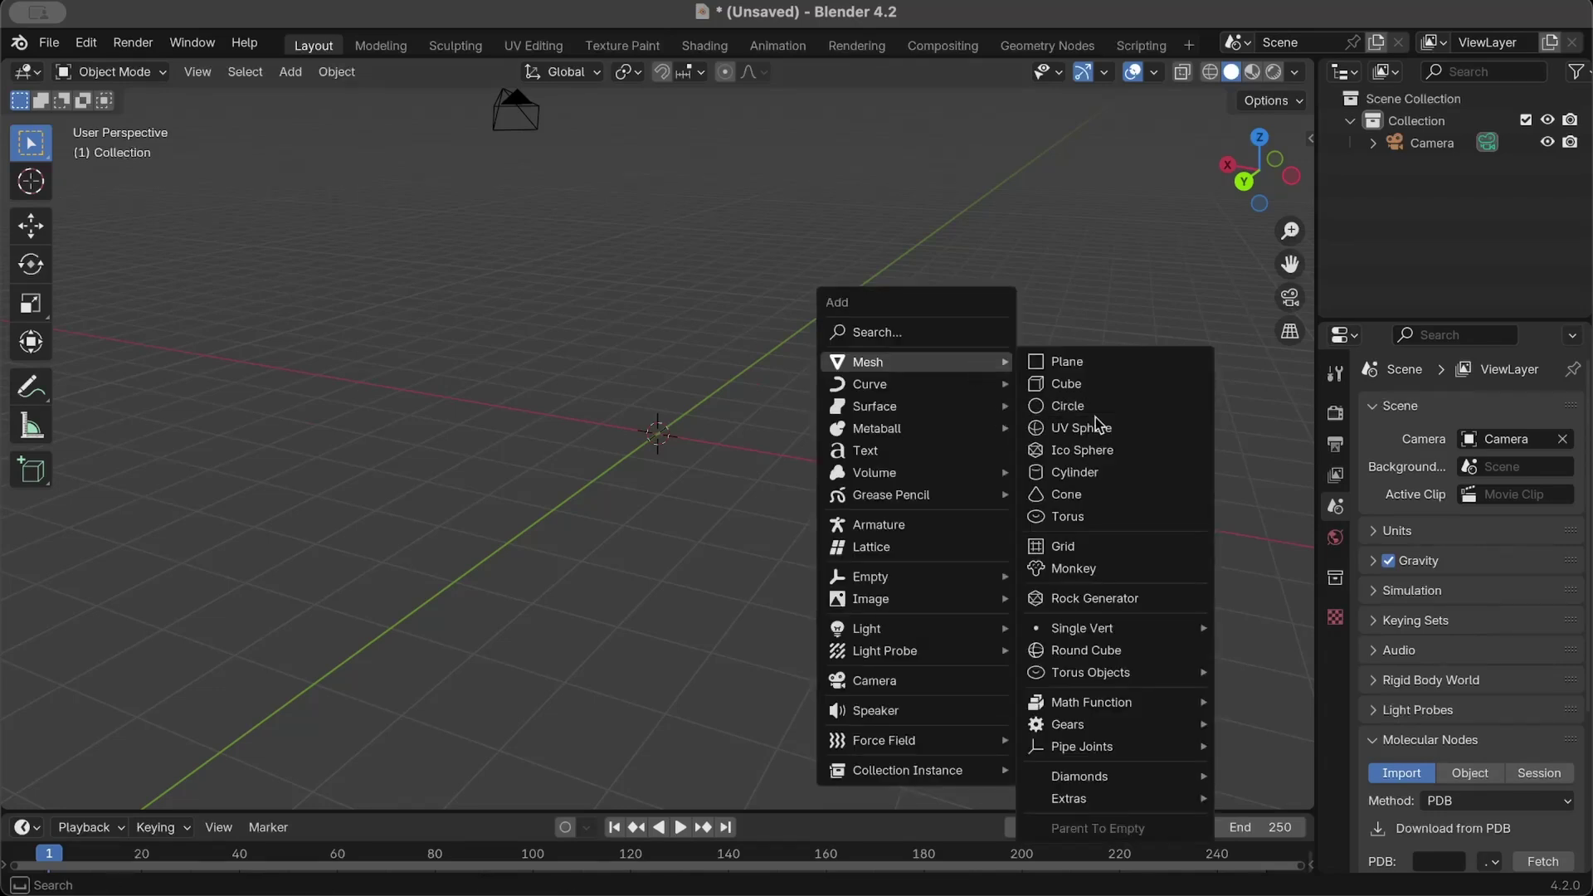
left_click(1088, 449)
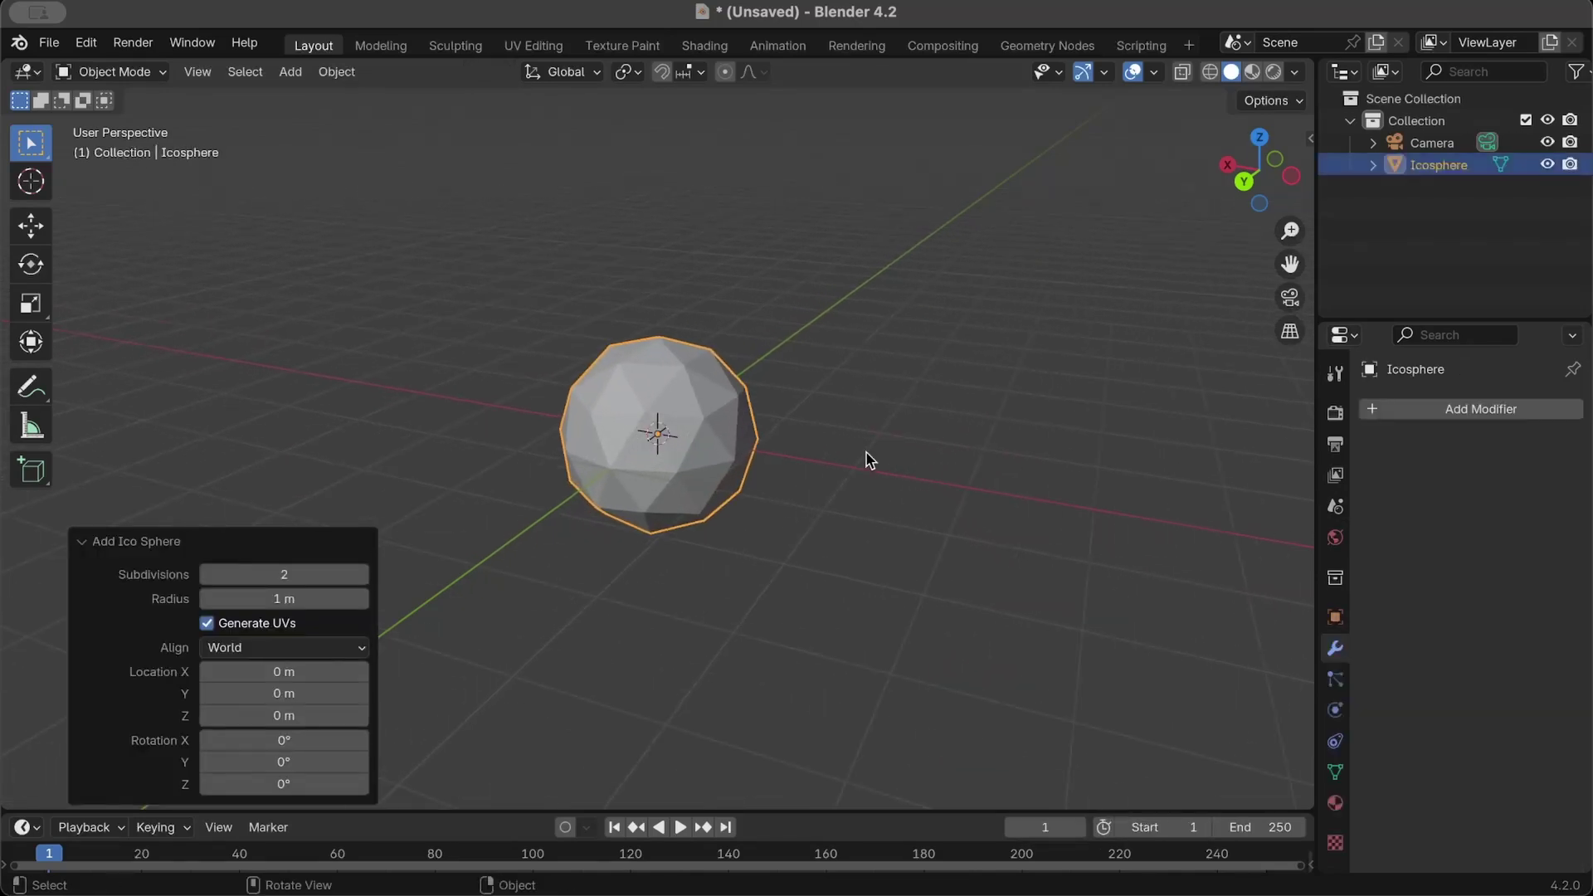
left_click(91, 541)
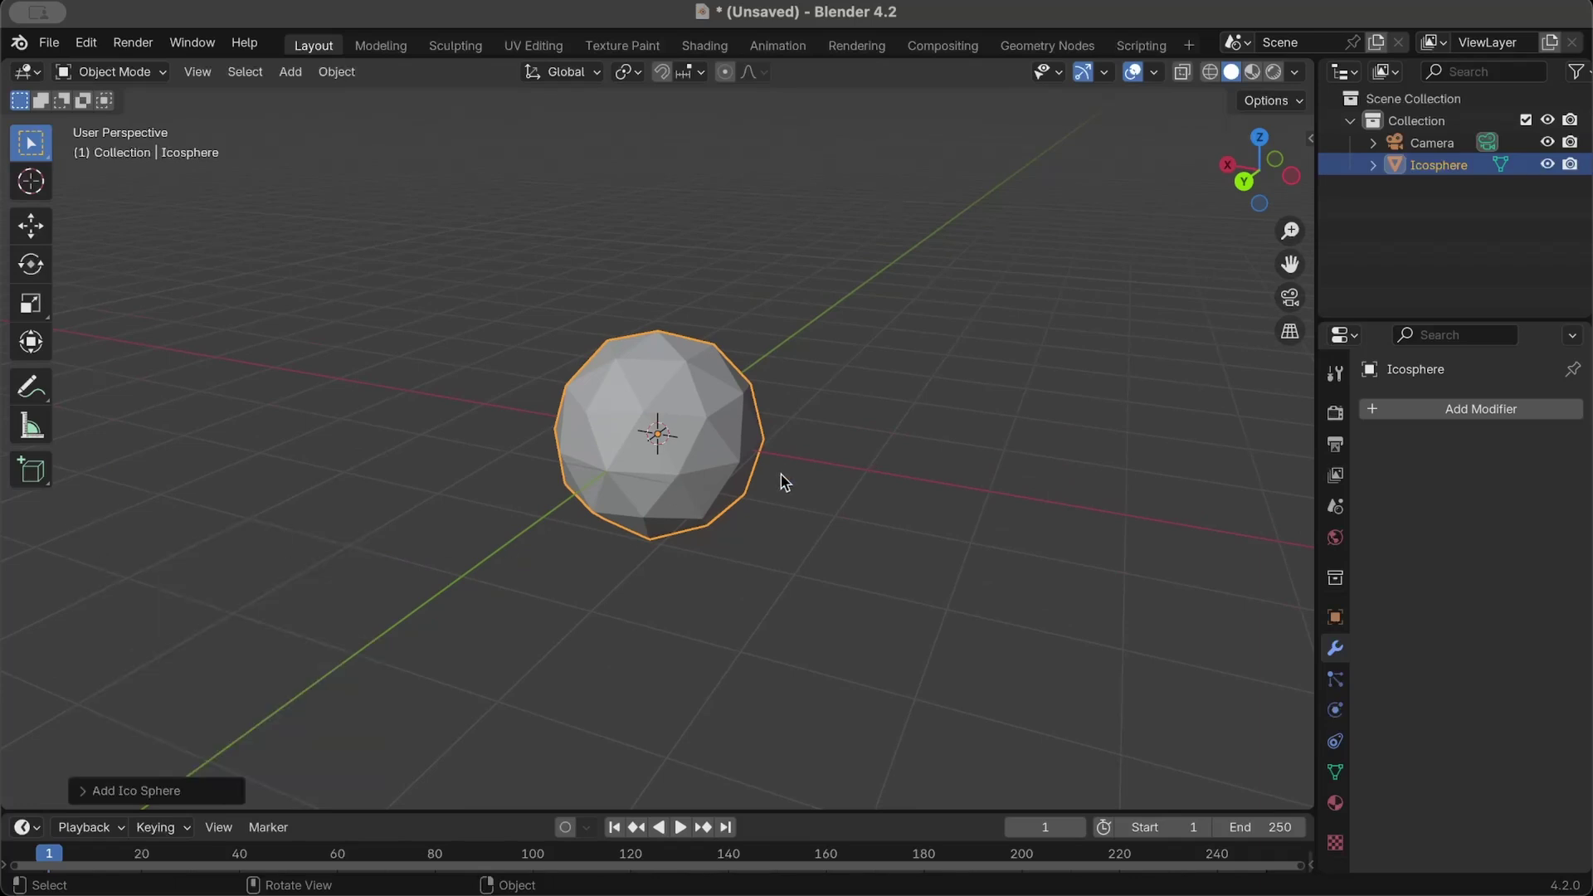
scroll(782, 481, "left", 5)
In Edit Mode, subdivide all of the icosphere's faces with 2 cuts.
key("Tab")
scroll(730, 439, "left", 2)
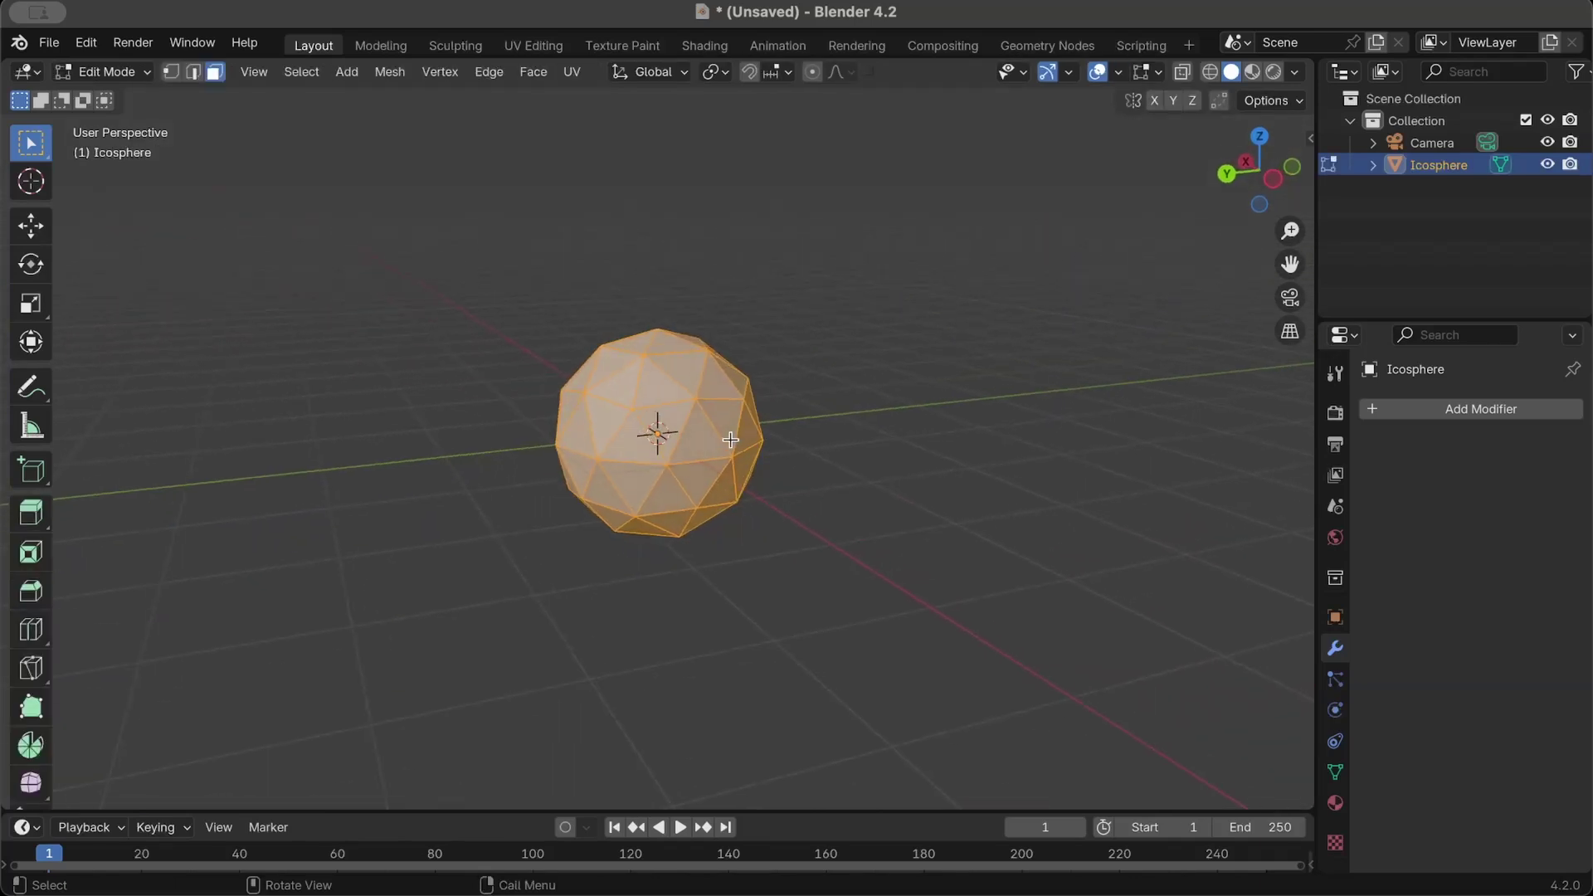
scroll(730, 439, "left", 2)
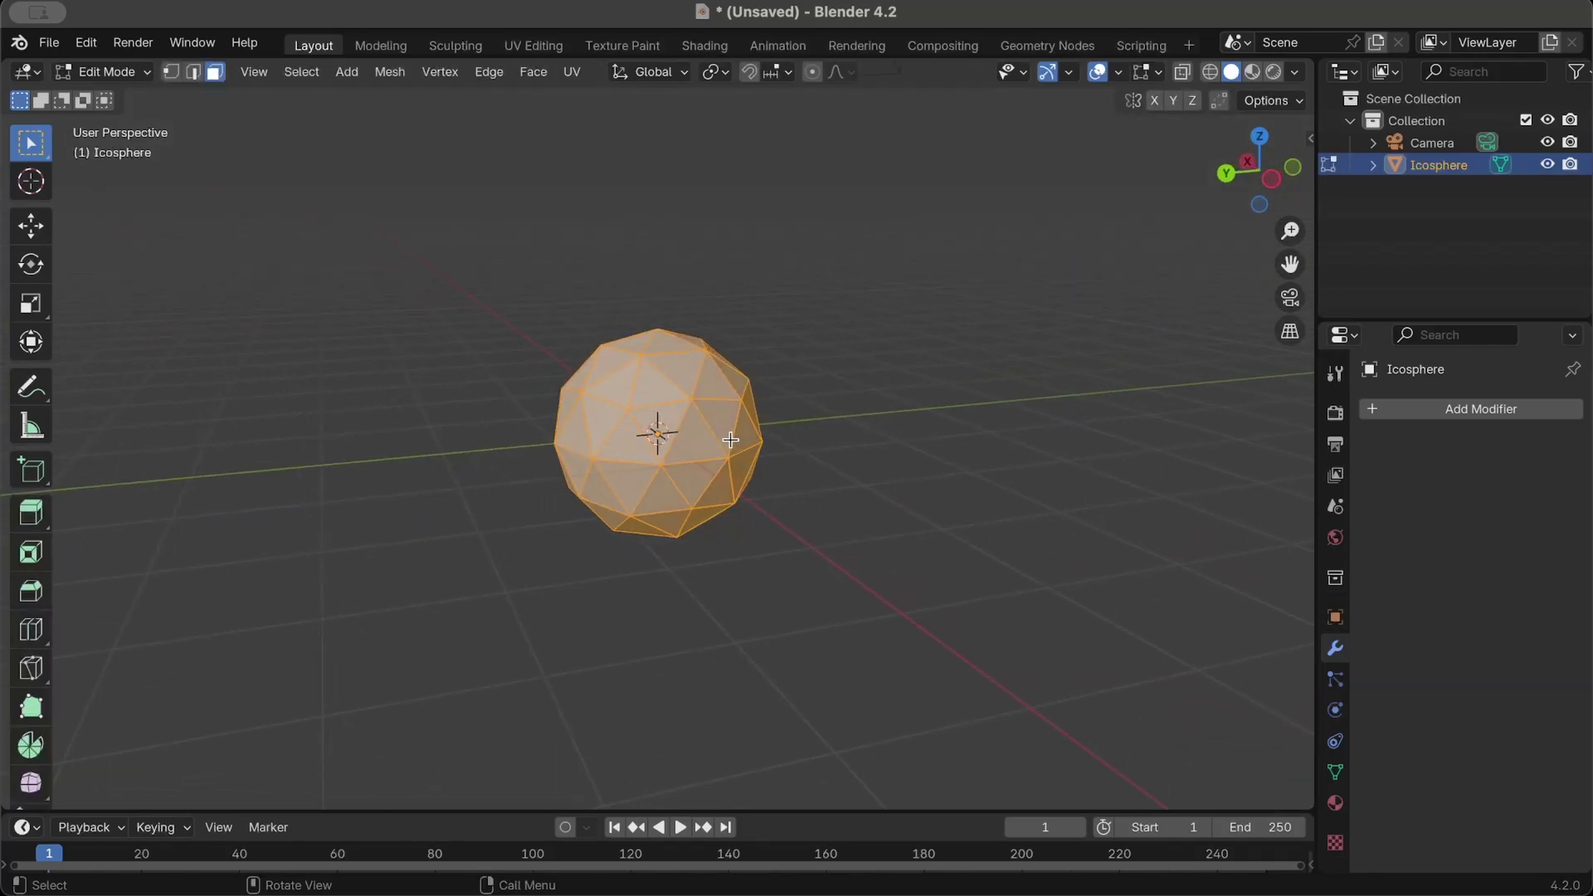
right_click(730, 439)
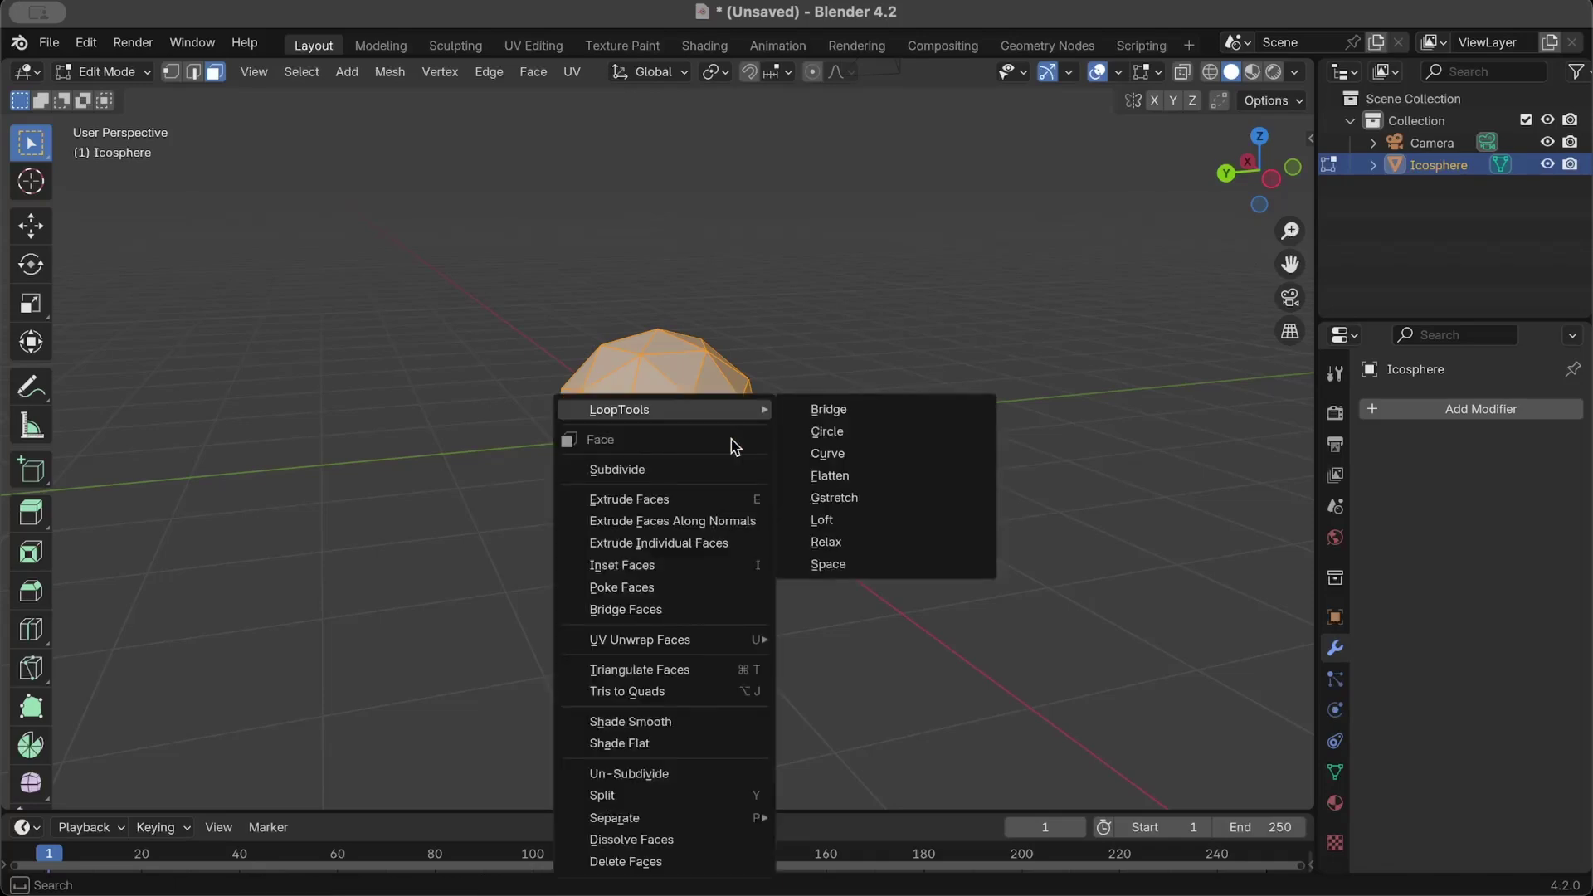
left_click(686, 466)
scroll(510, 521, "up", 2)
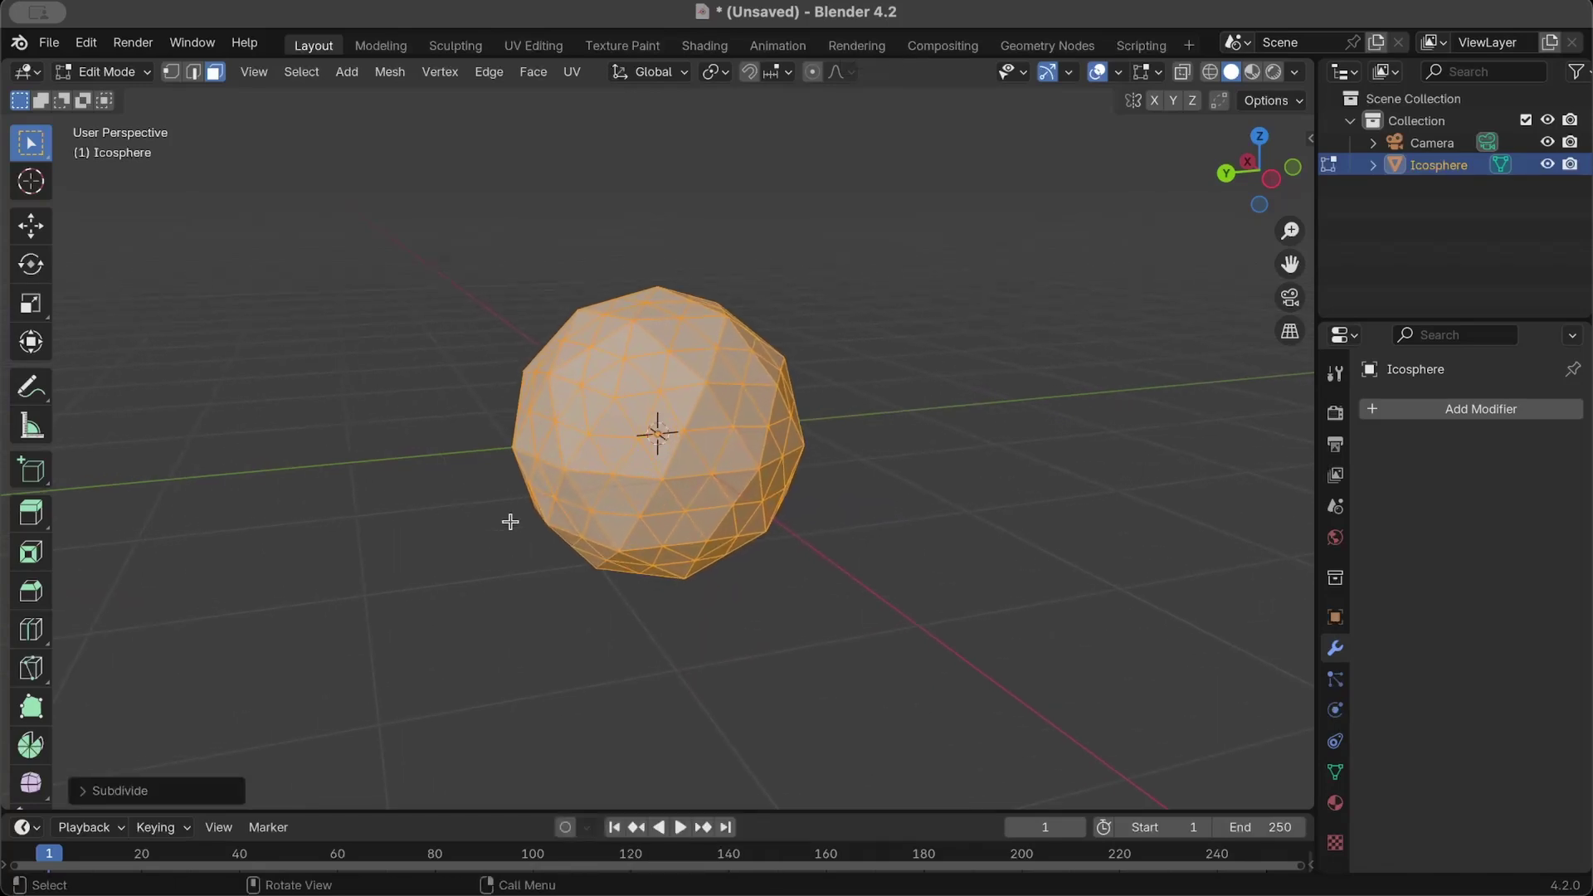
left_click(139, 789)
left_click(362, 638)
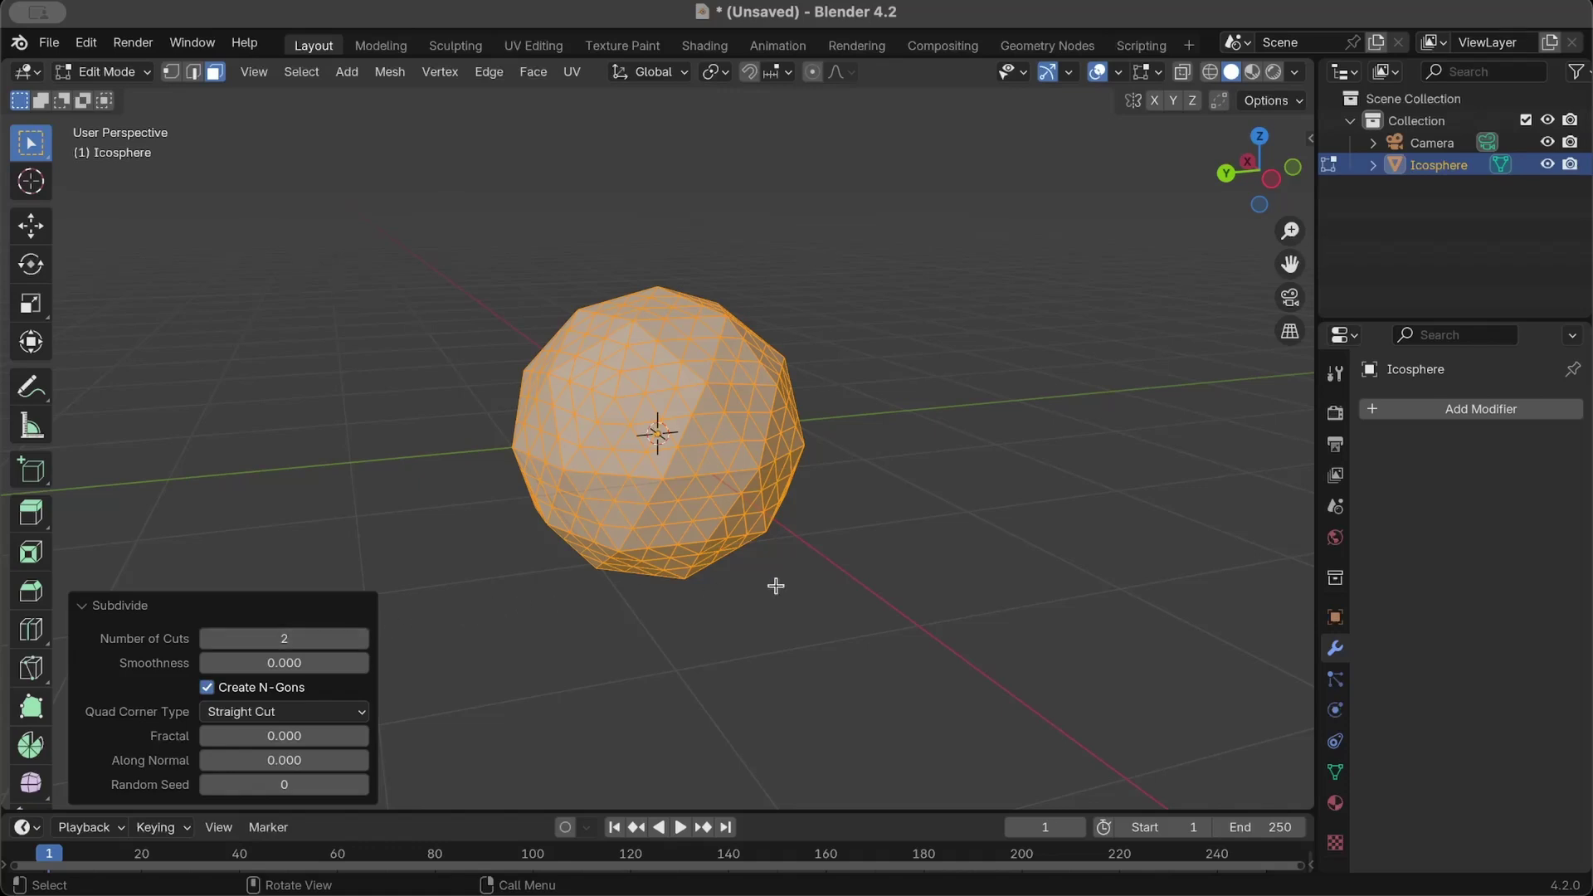
Switch the viewport to a straight-on Back orthographic view.
scroll(776, 585, "up", 5)
scroll(776, 586, "up", 5)
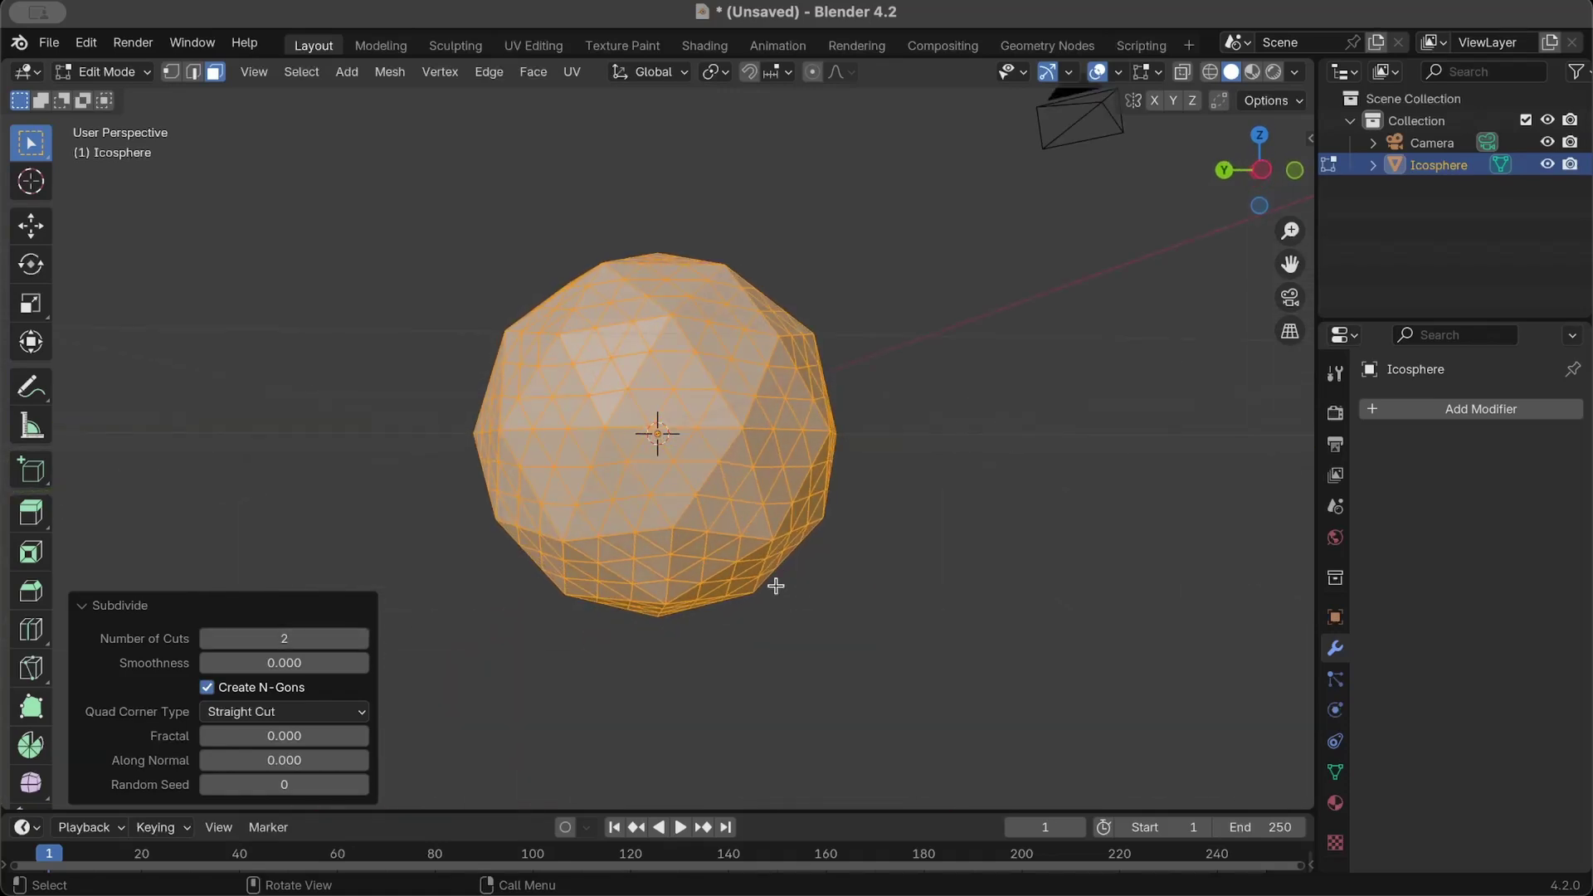
scroll(776, 586, "up", 5)
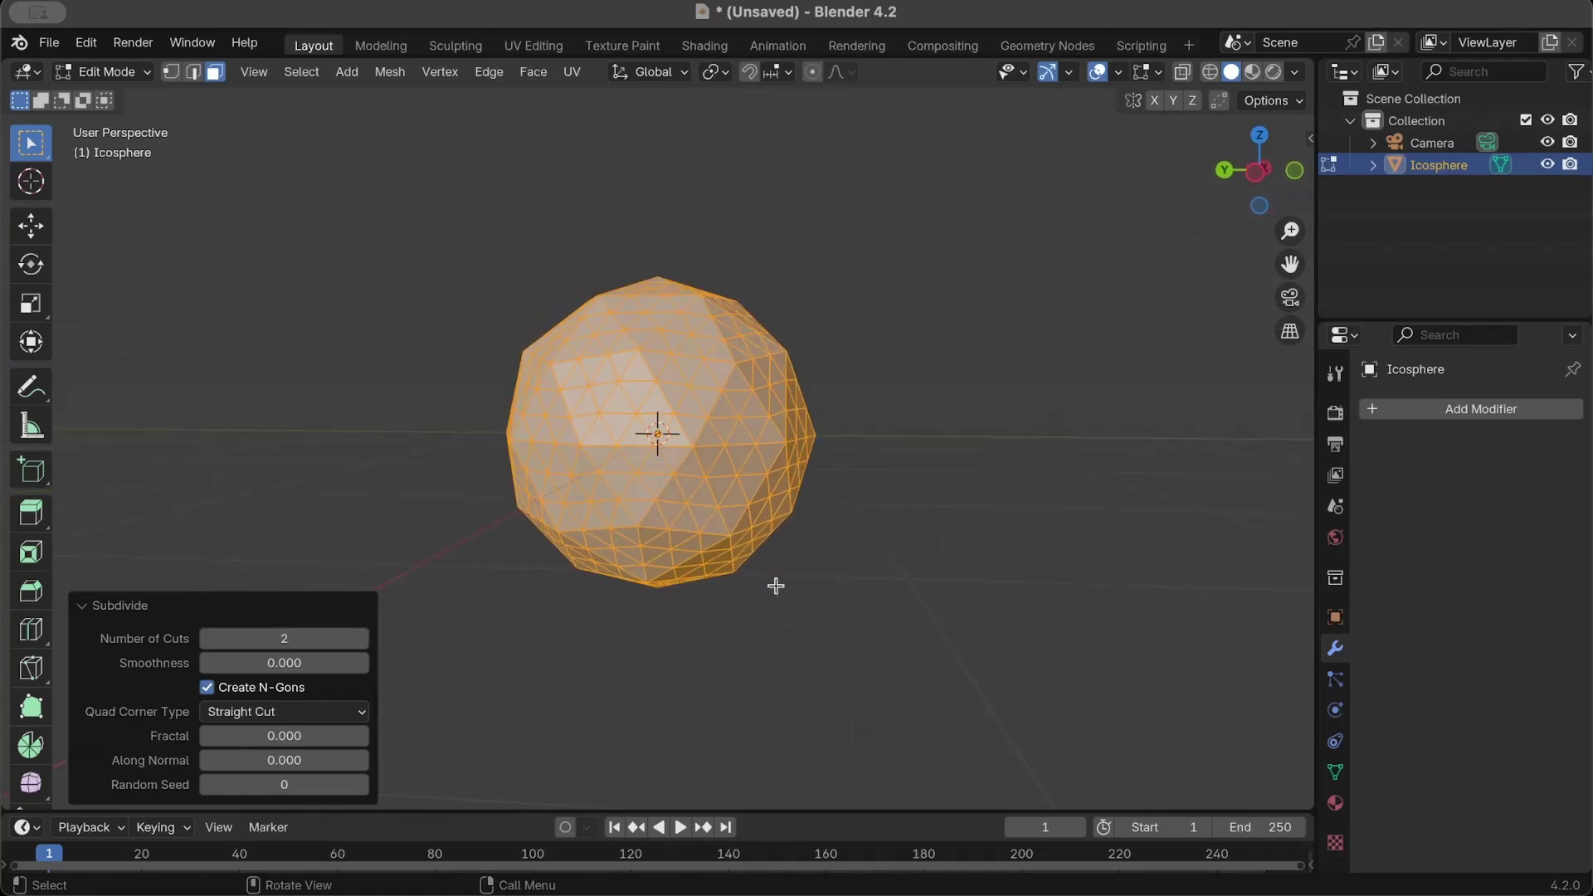
left_click(1258, 170)
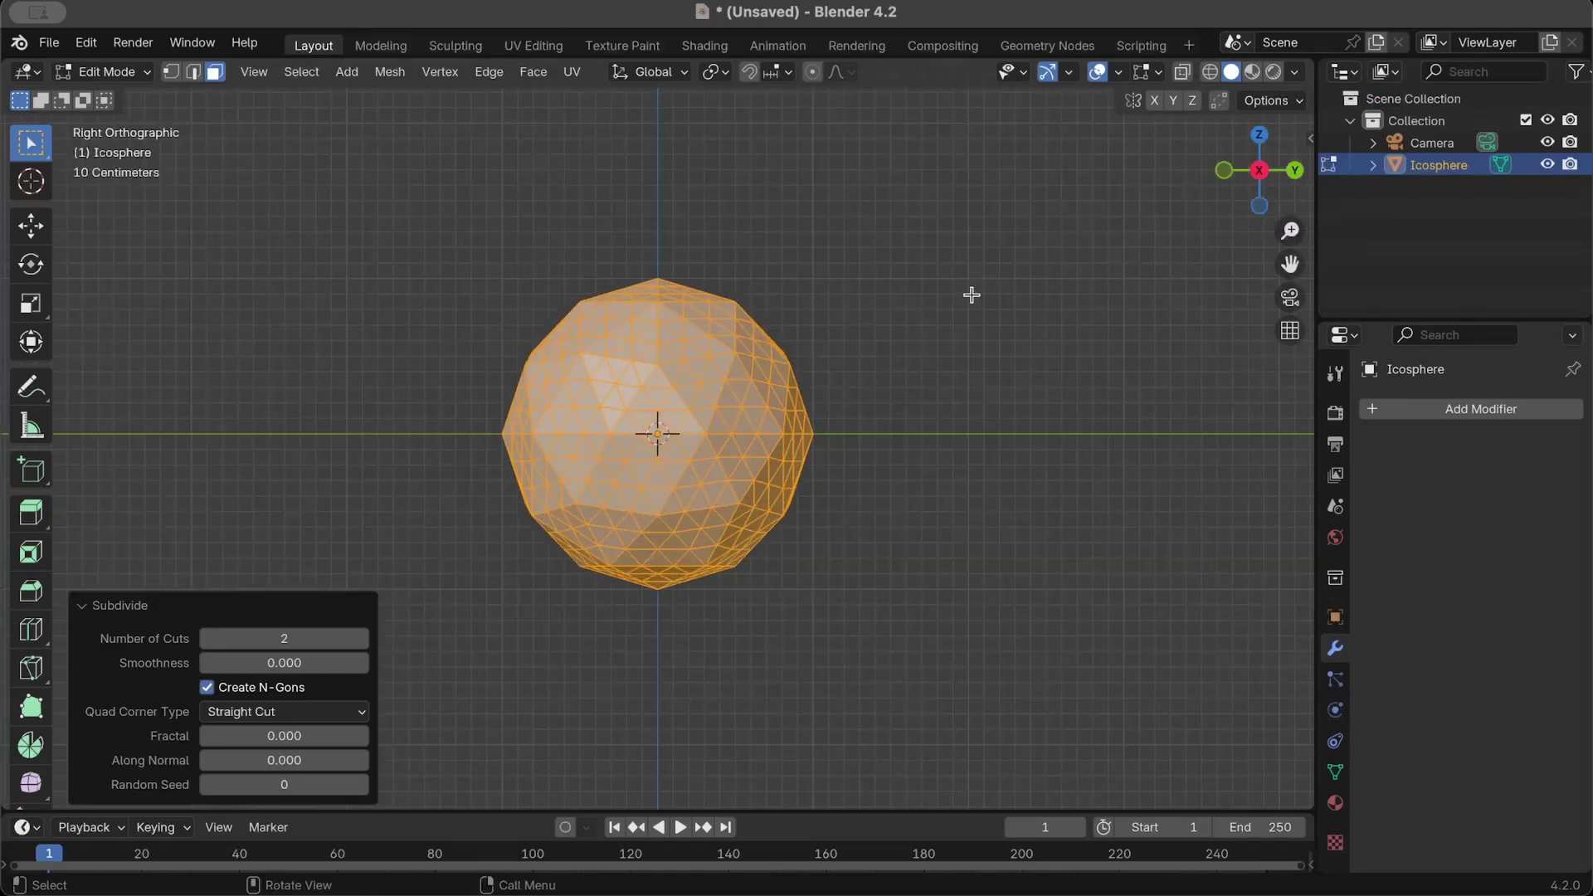
left_click(1295, 172)
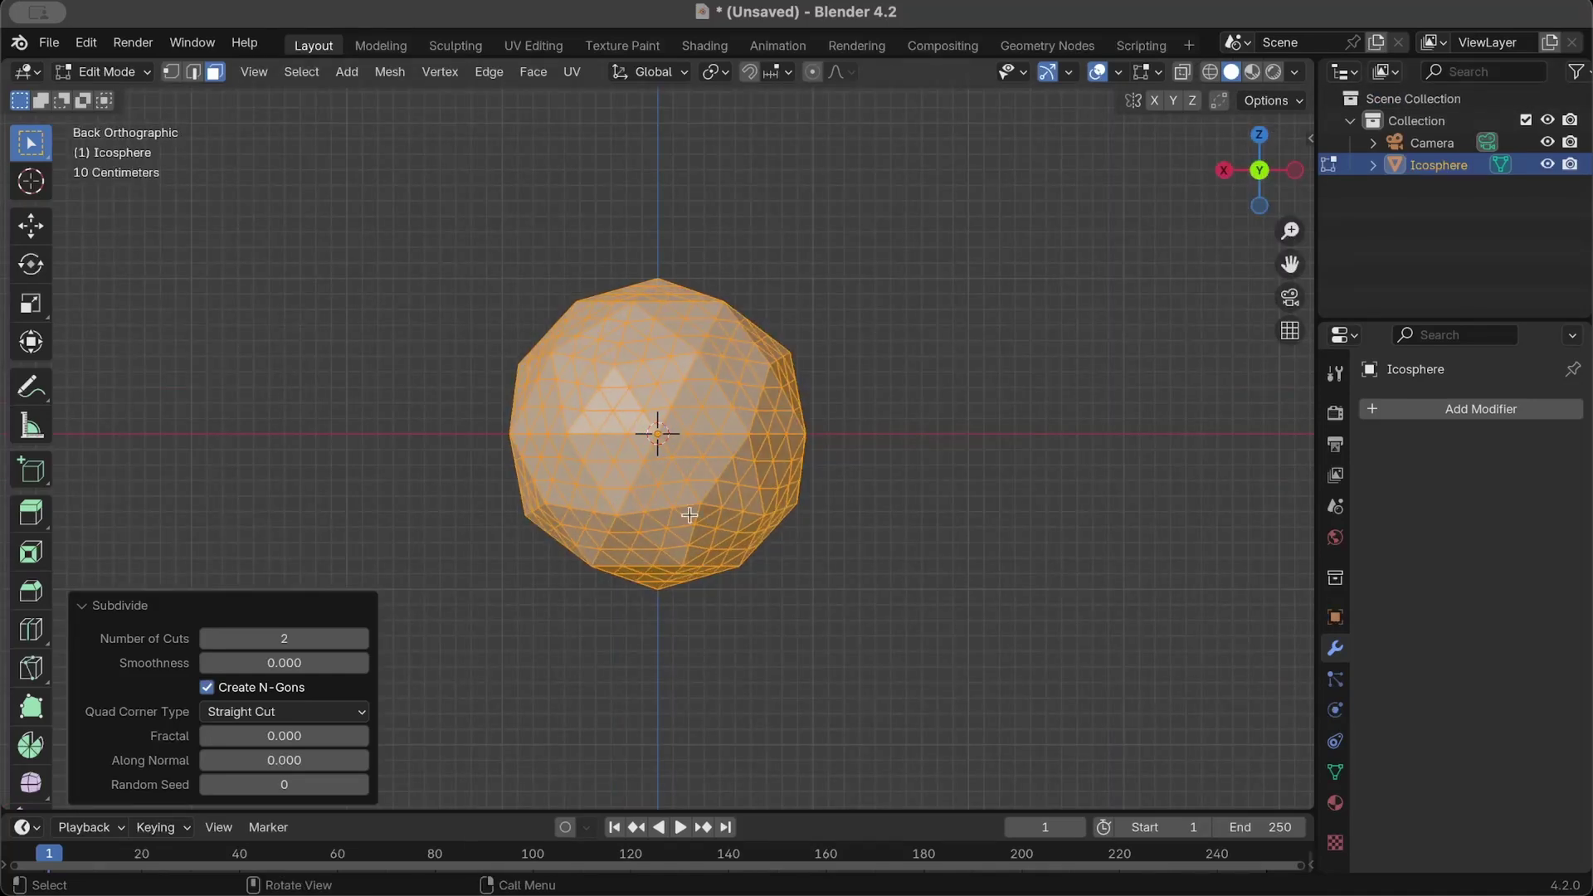
Select a hexagonal patch of faces left of the sphere's centre.
left_click(557, 428)
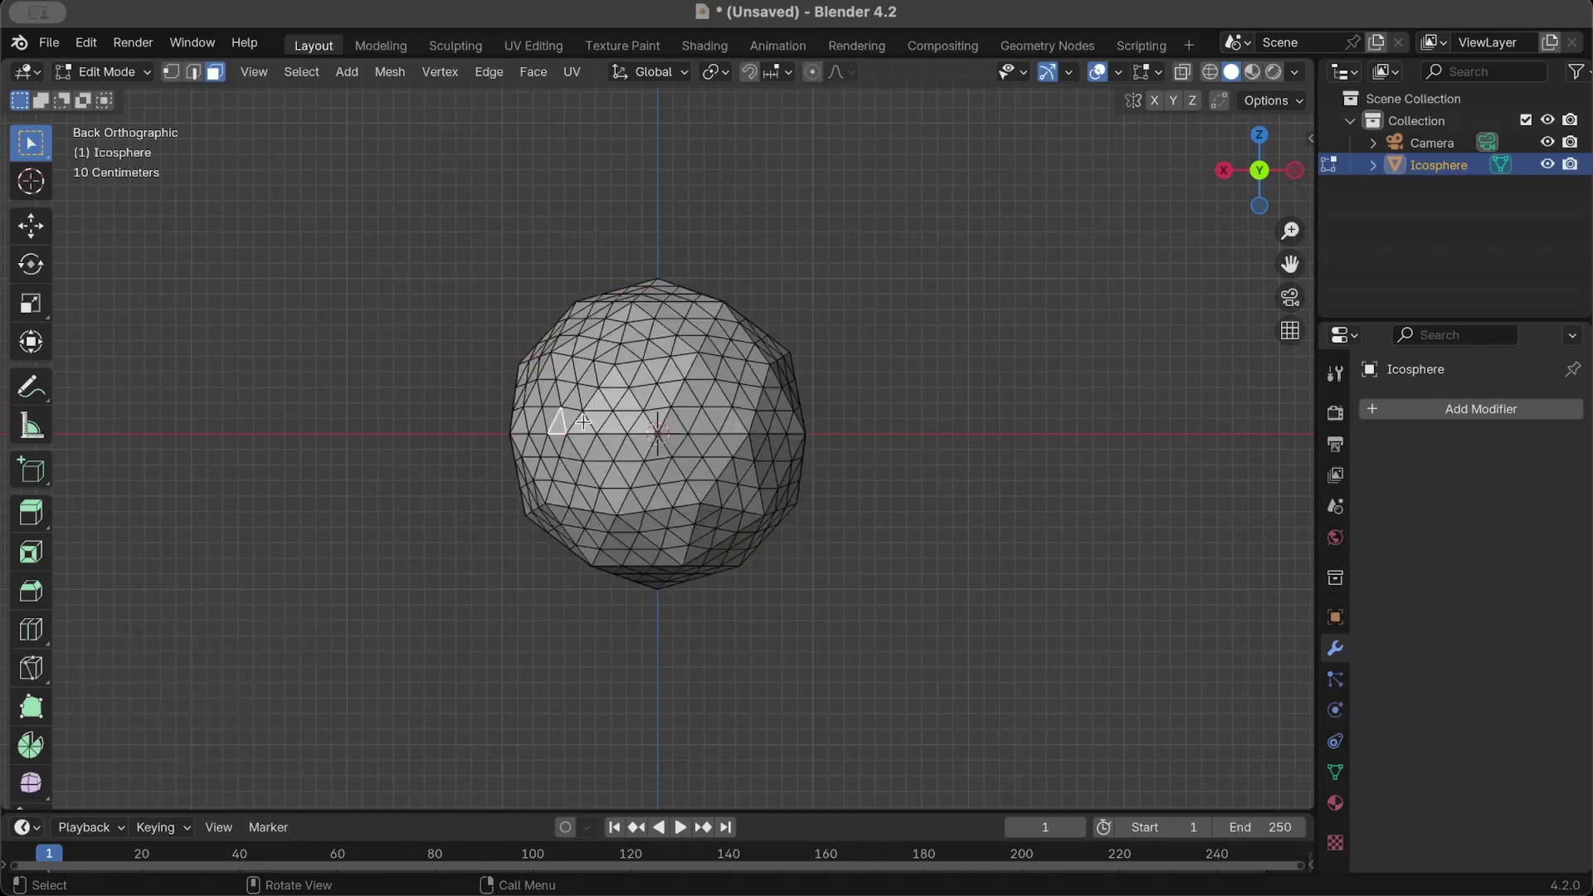
left_click(568, 419, "shift")
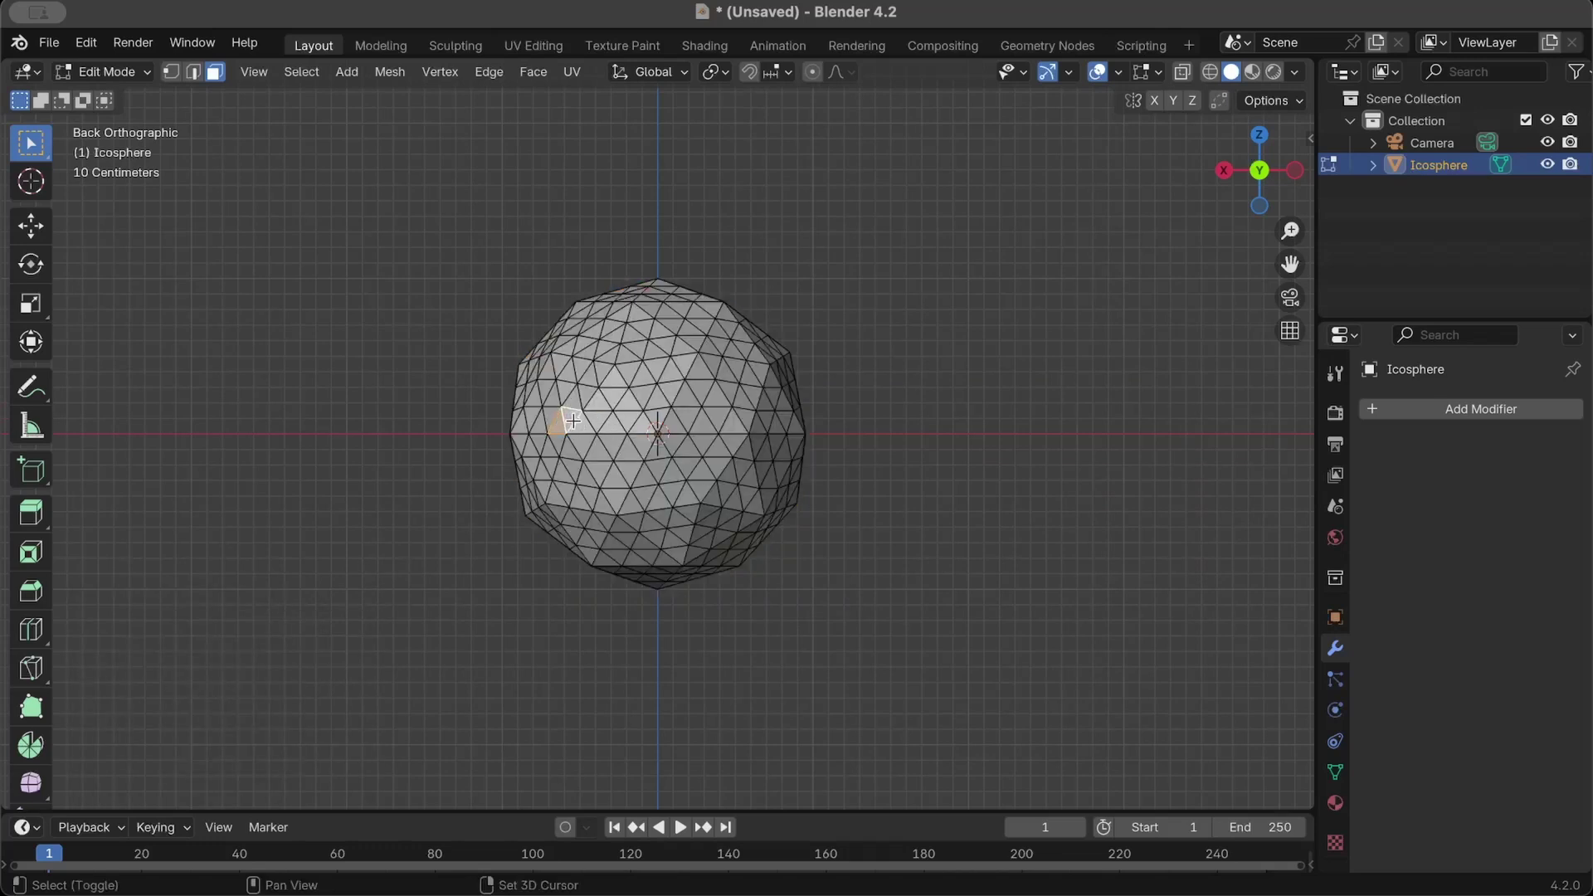
left_click(581, 419, "shift")
left_click(579, 444, "shift")
left_click(571, 451, "shift")
left_click(557, 443, "shift")
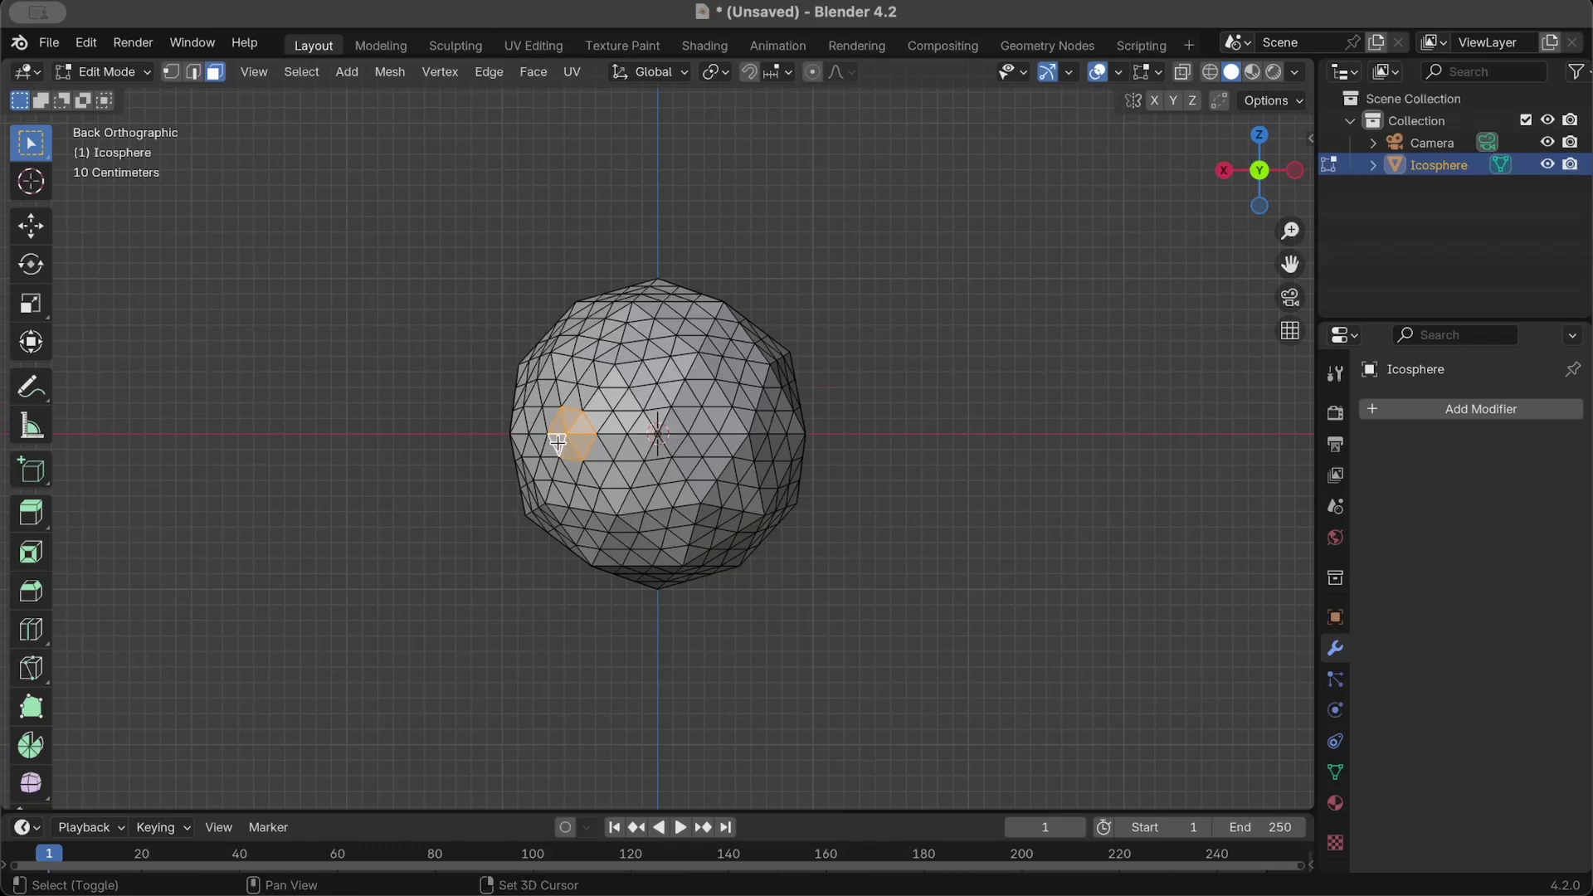
Add a second hexagonal face patch right of centre.
left_click(702, 425, "shift")
left_click(721, 417, "shift")
left_click(734, 421, "shift")
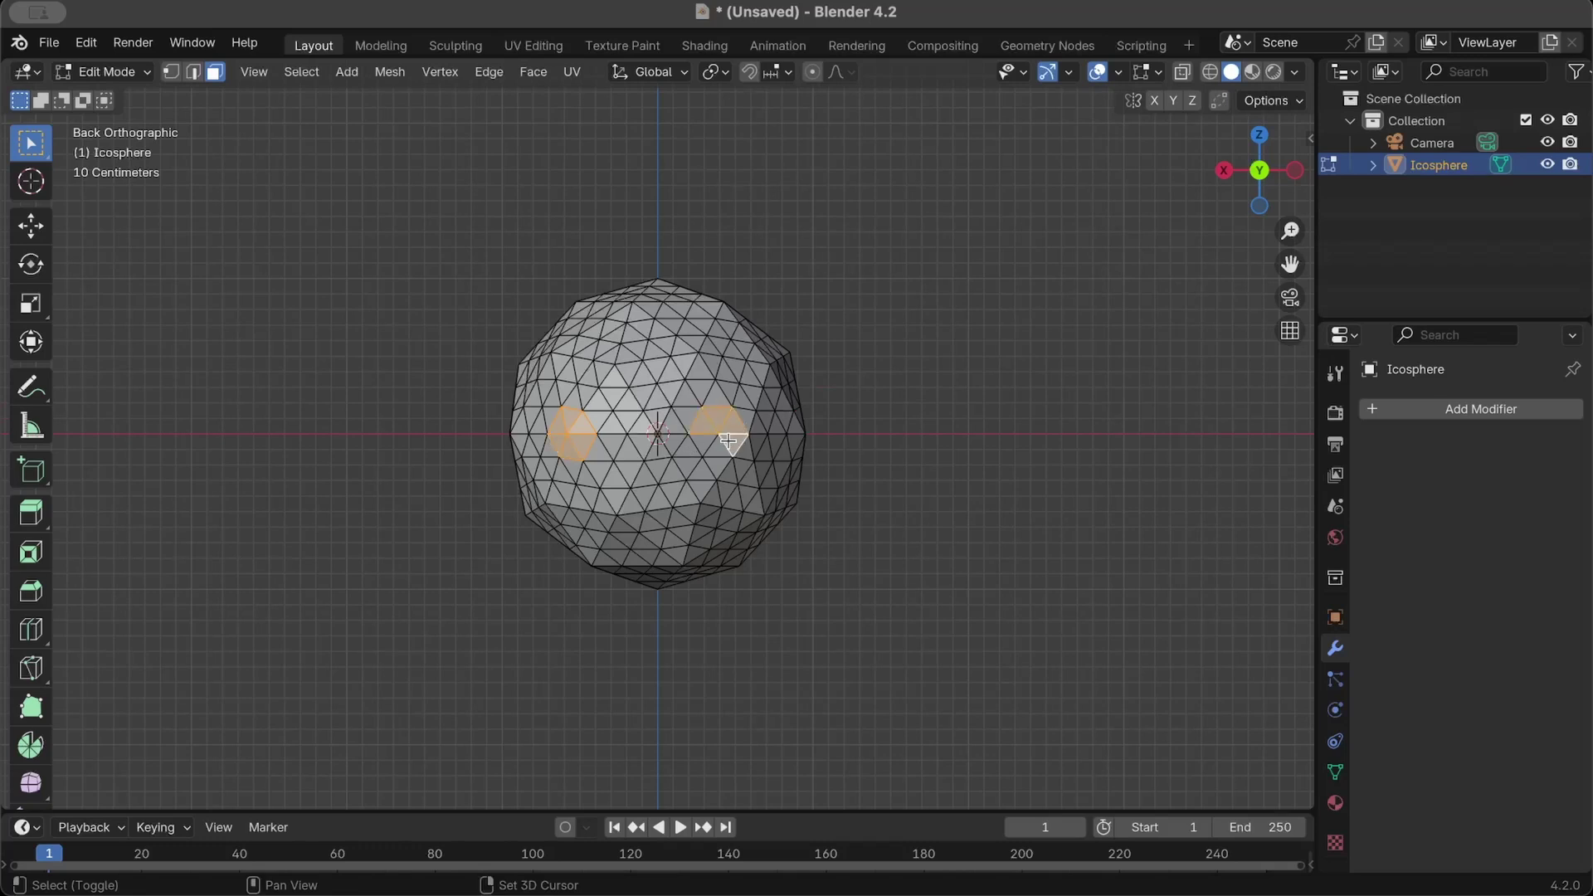
left_click(719, 447, "shift")
left_click(703, 442, "shift")
left_click(732, 442, "shift")
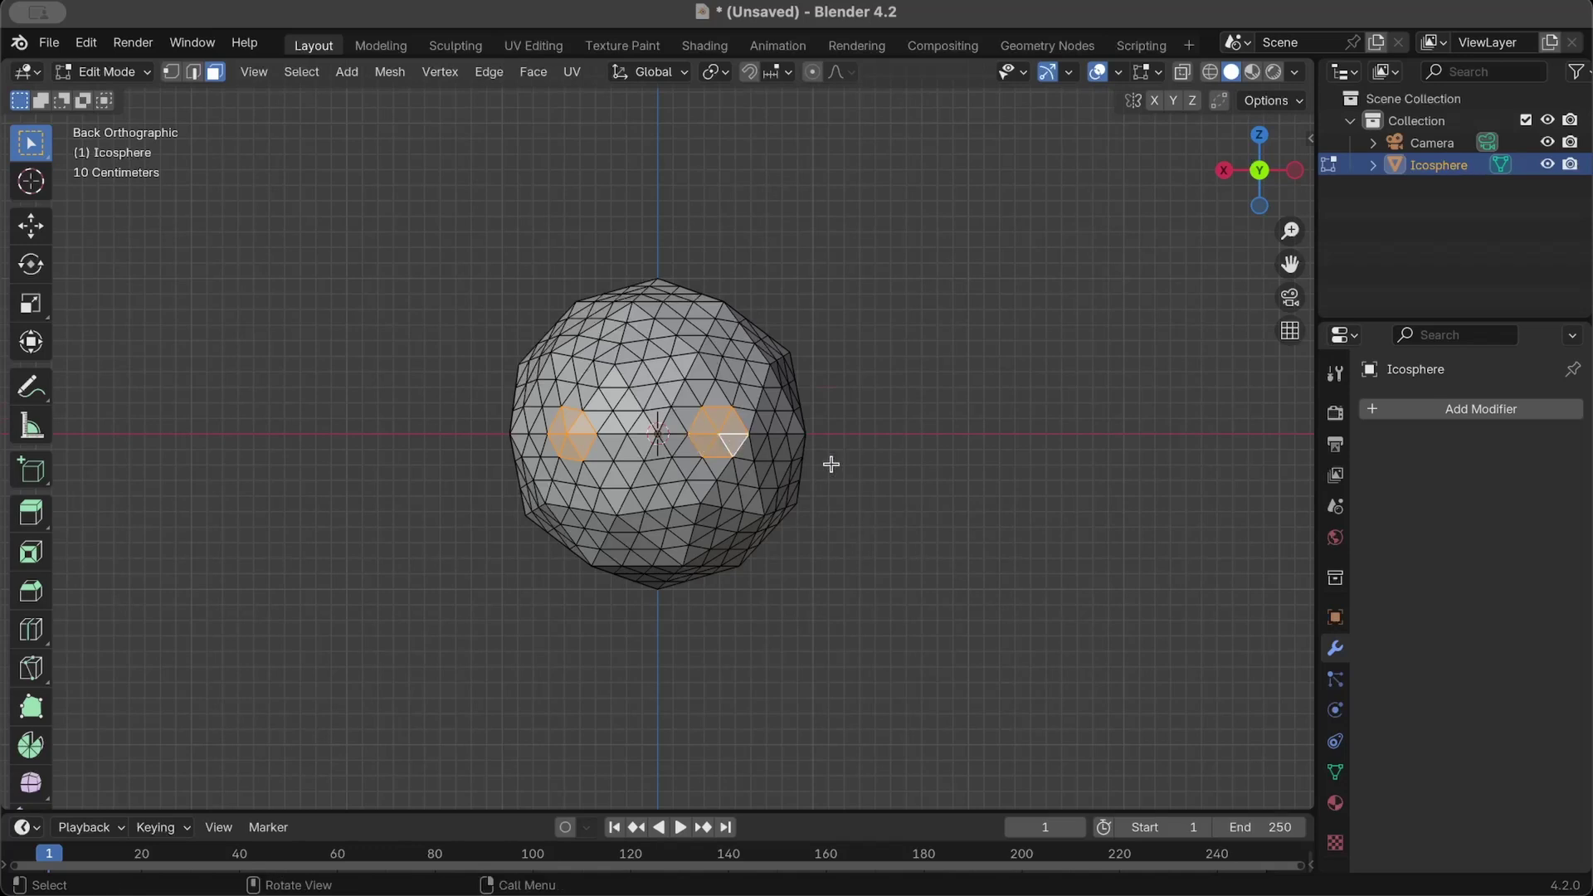
Restart the selection with a new left hexagonal patch slightly nearer the centre.
left_click(588, 426)
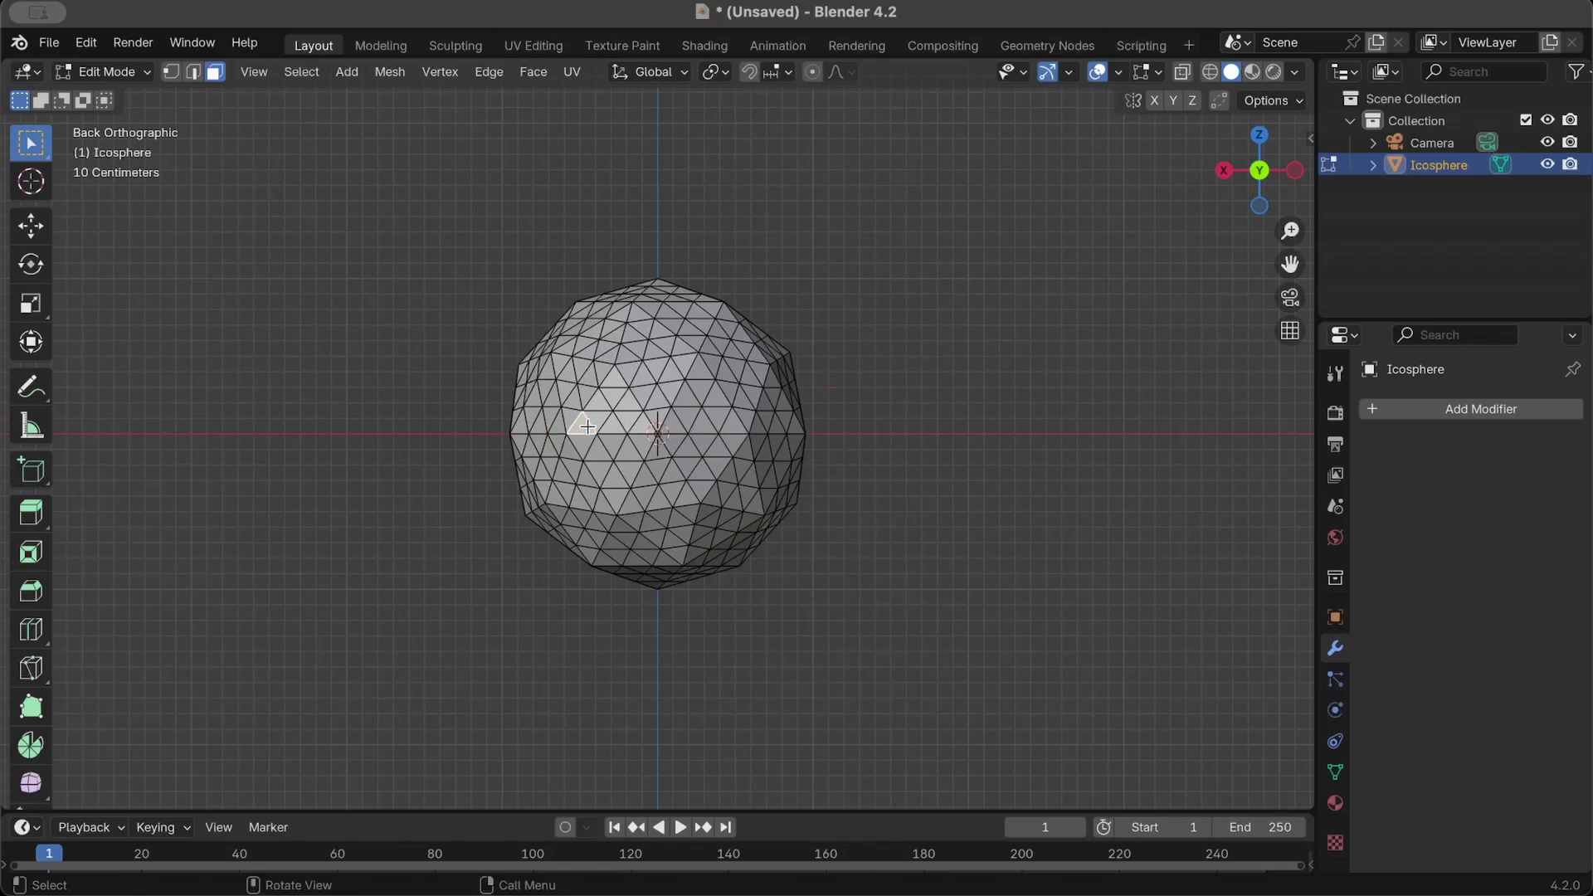
left_click(610, 426, "shift")
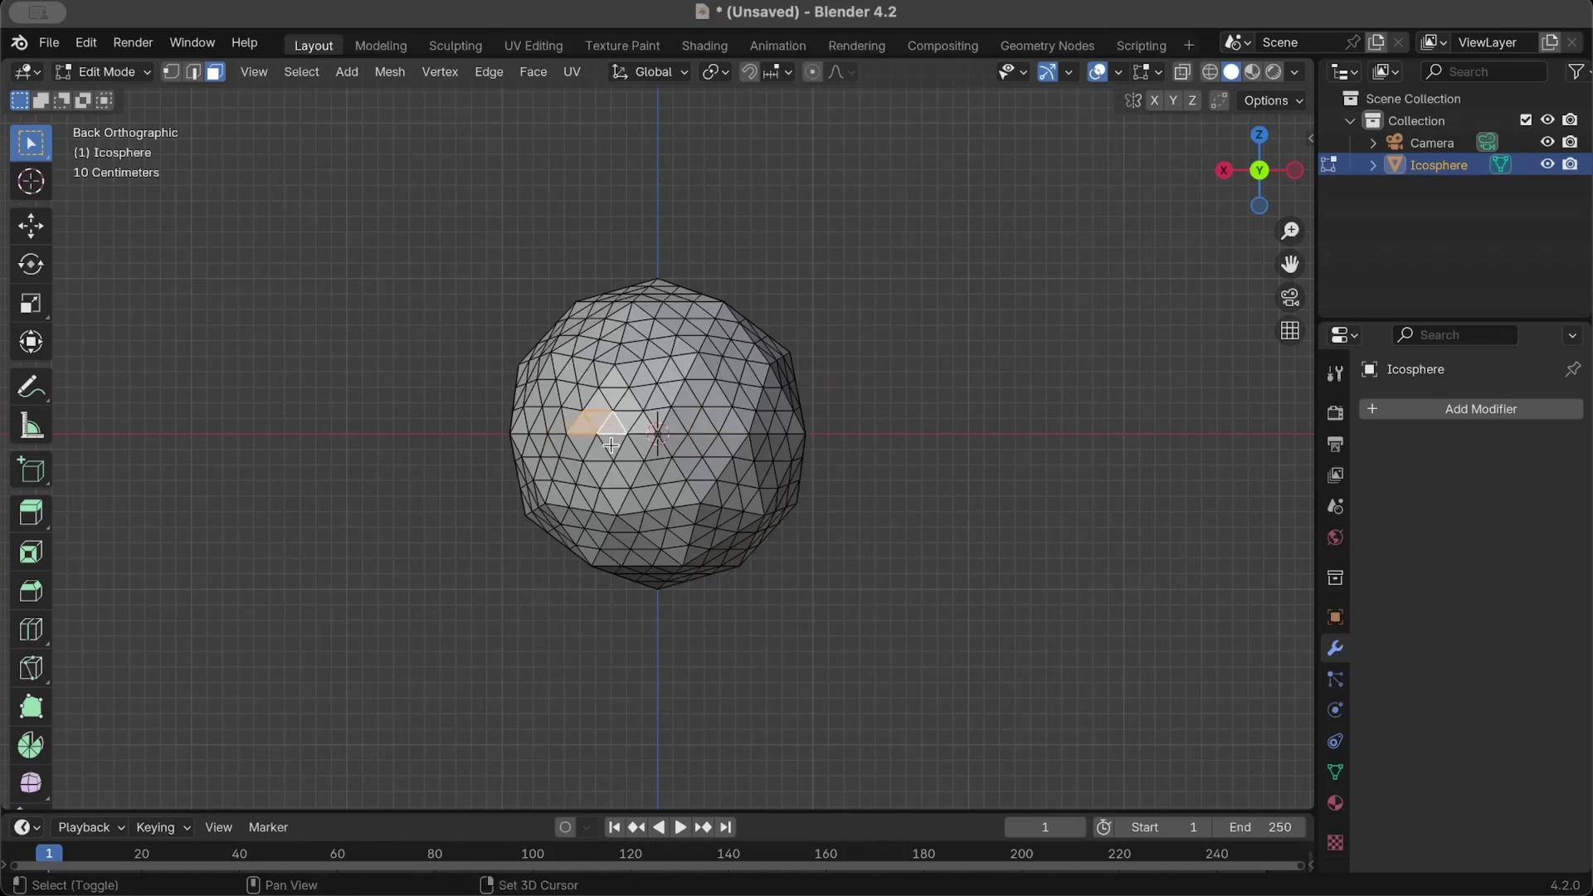
left_click(612, 443, "shift")
left_click(597, 452, "shift")
left_click(583, 443, "shift")
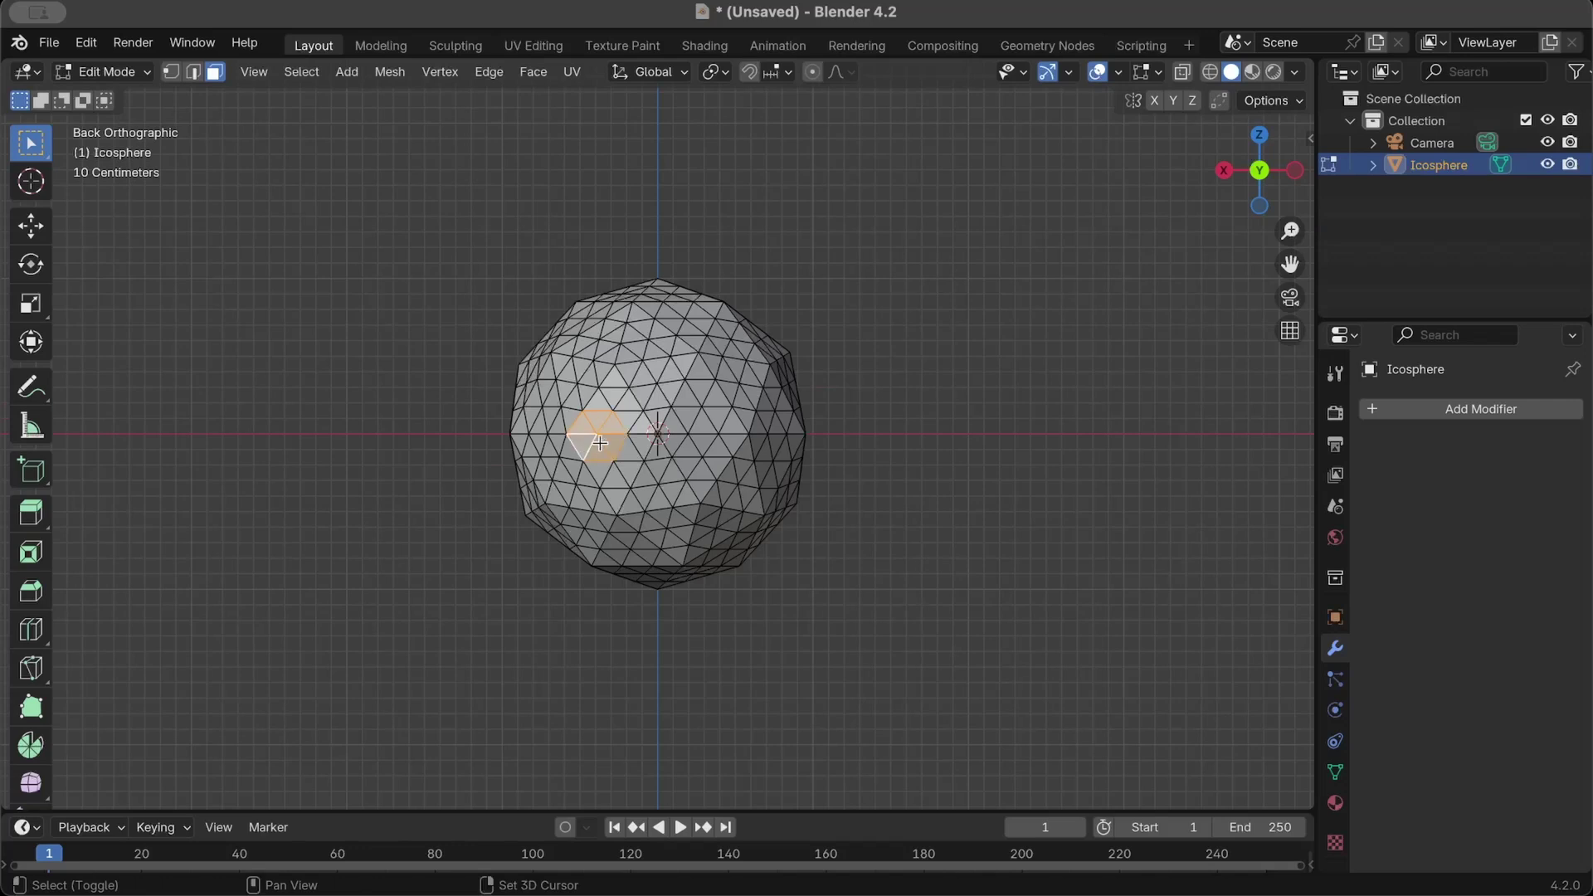
Add the matching right-hand hexagonal patch to the selection.
left_click(703, 425, "shift")
left_click(732, 423, "shift")
left_click(718, 417, "shift")
left_click(732, 425, "shift")
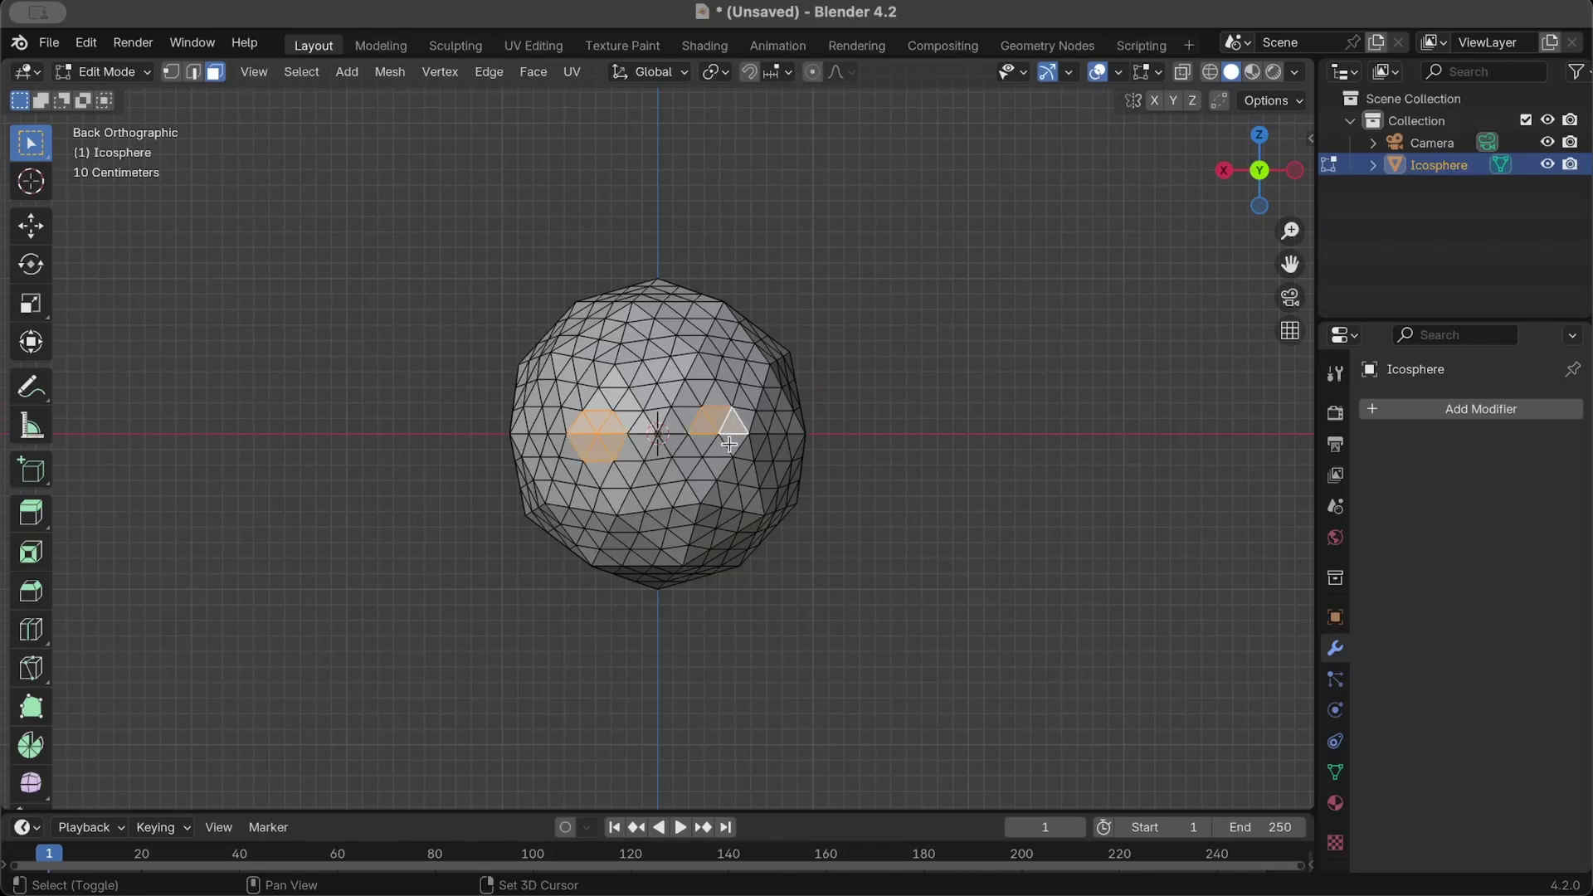
left_click(732, 442, "shift")
left_click(718, 449, "shift")
left_click(704, 441, "shift")
scroll(853, 432, "down", 1)
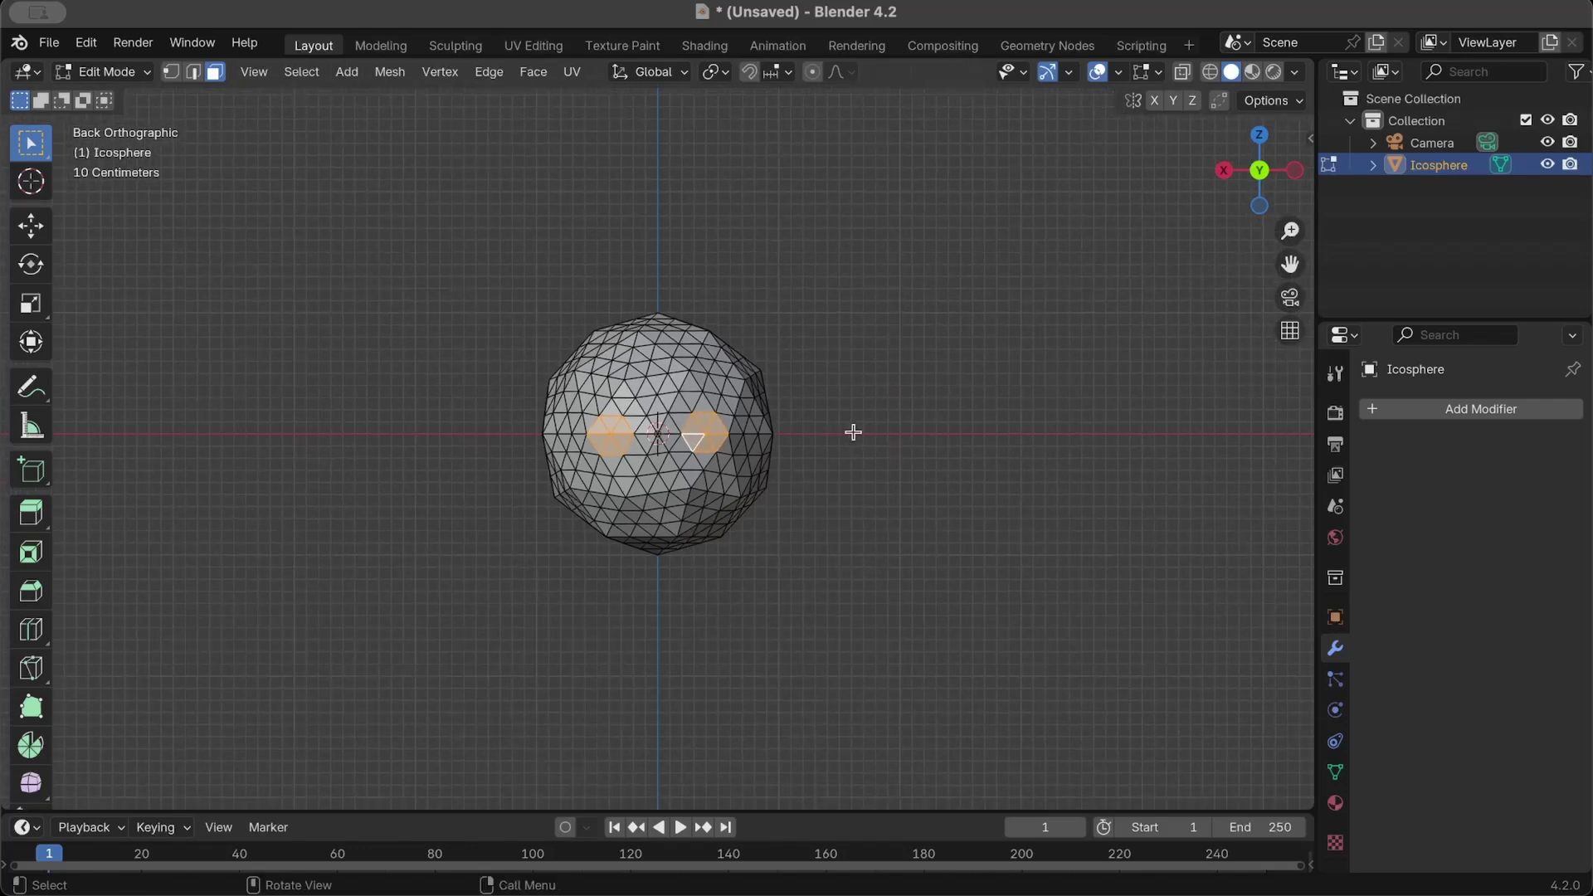
scroll(853, 431, "down", 10)
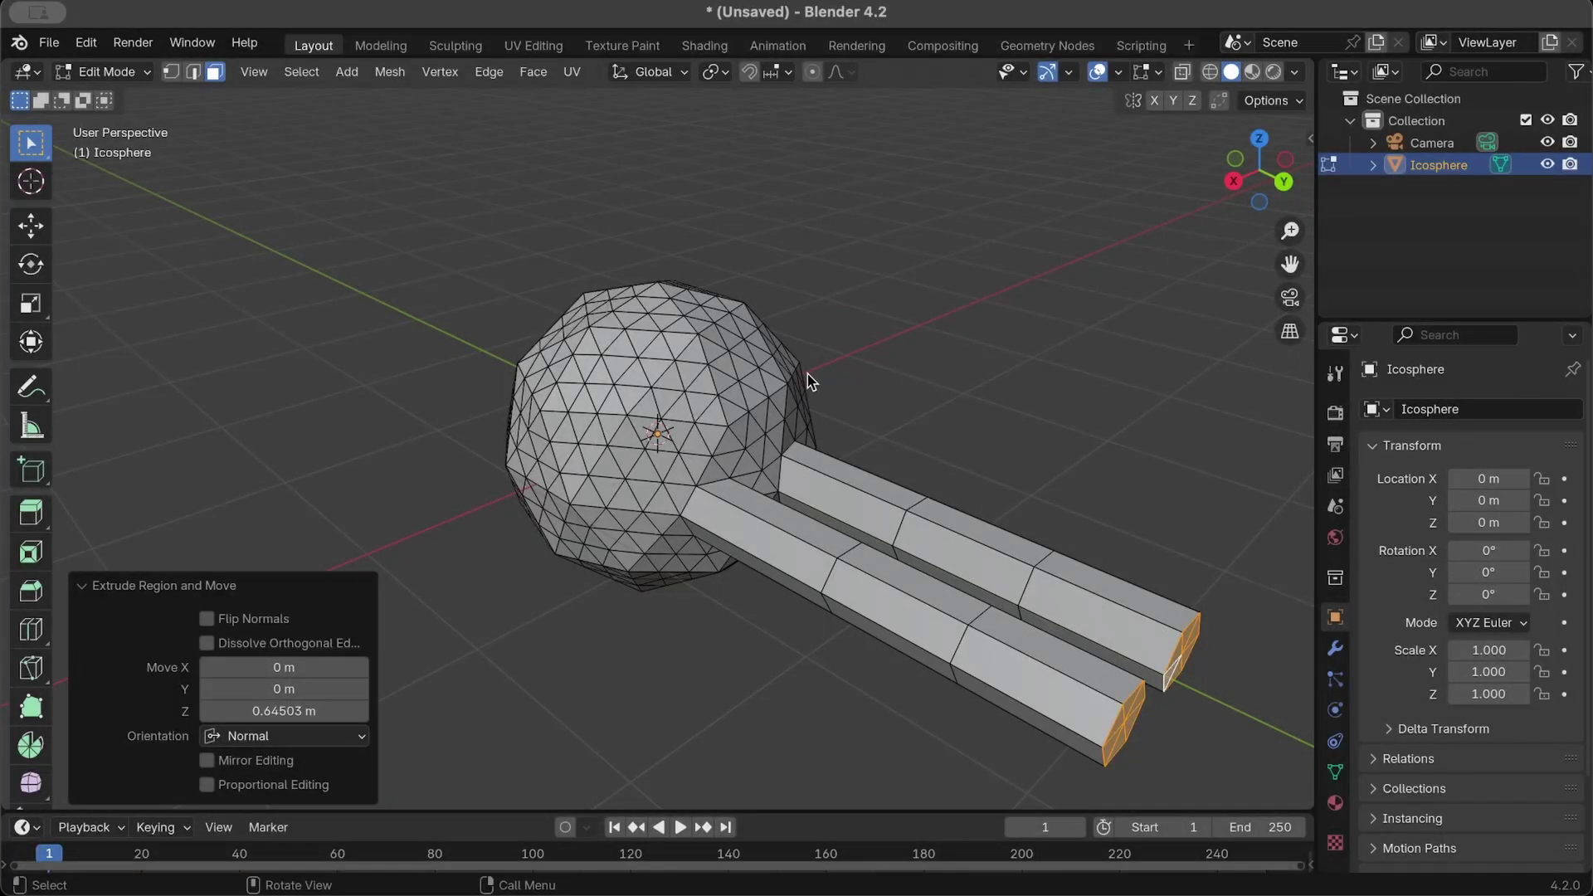
Back in Object Mode, add a Subdivision Surface modifier by searching 'subdi'.
key("Tab")
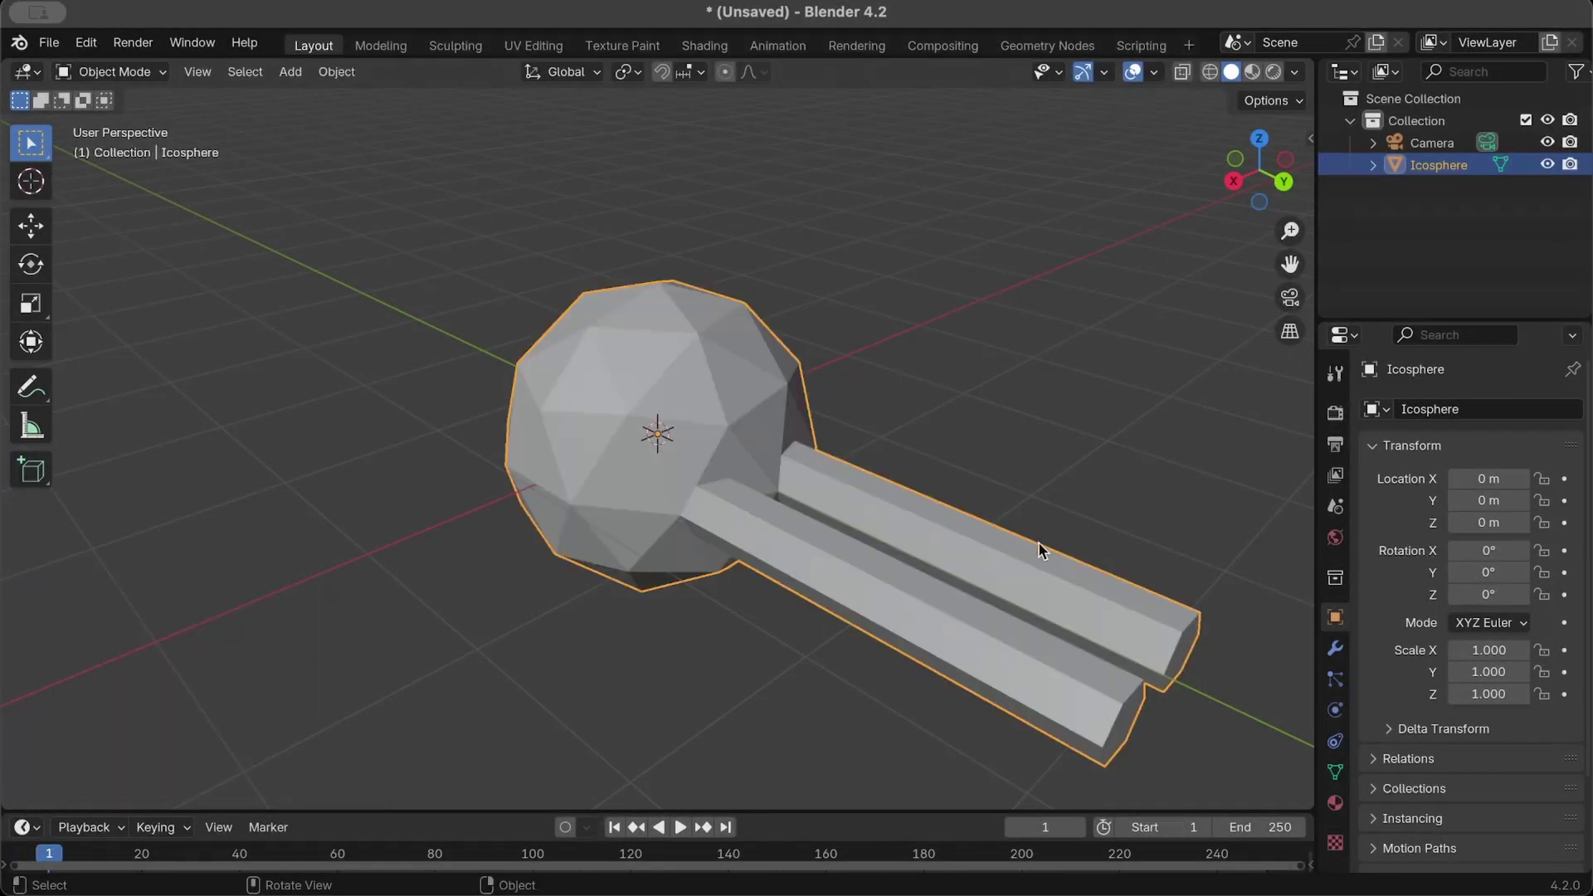
left_click(1335, 660)
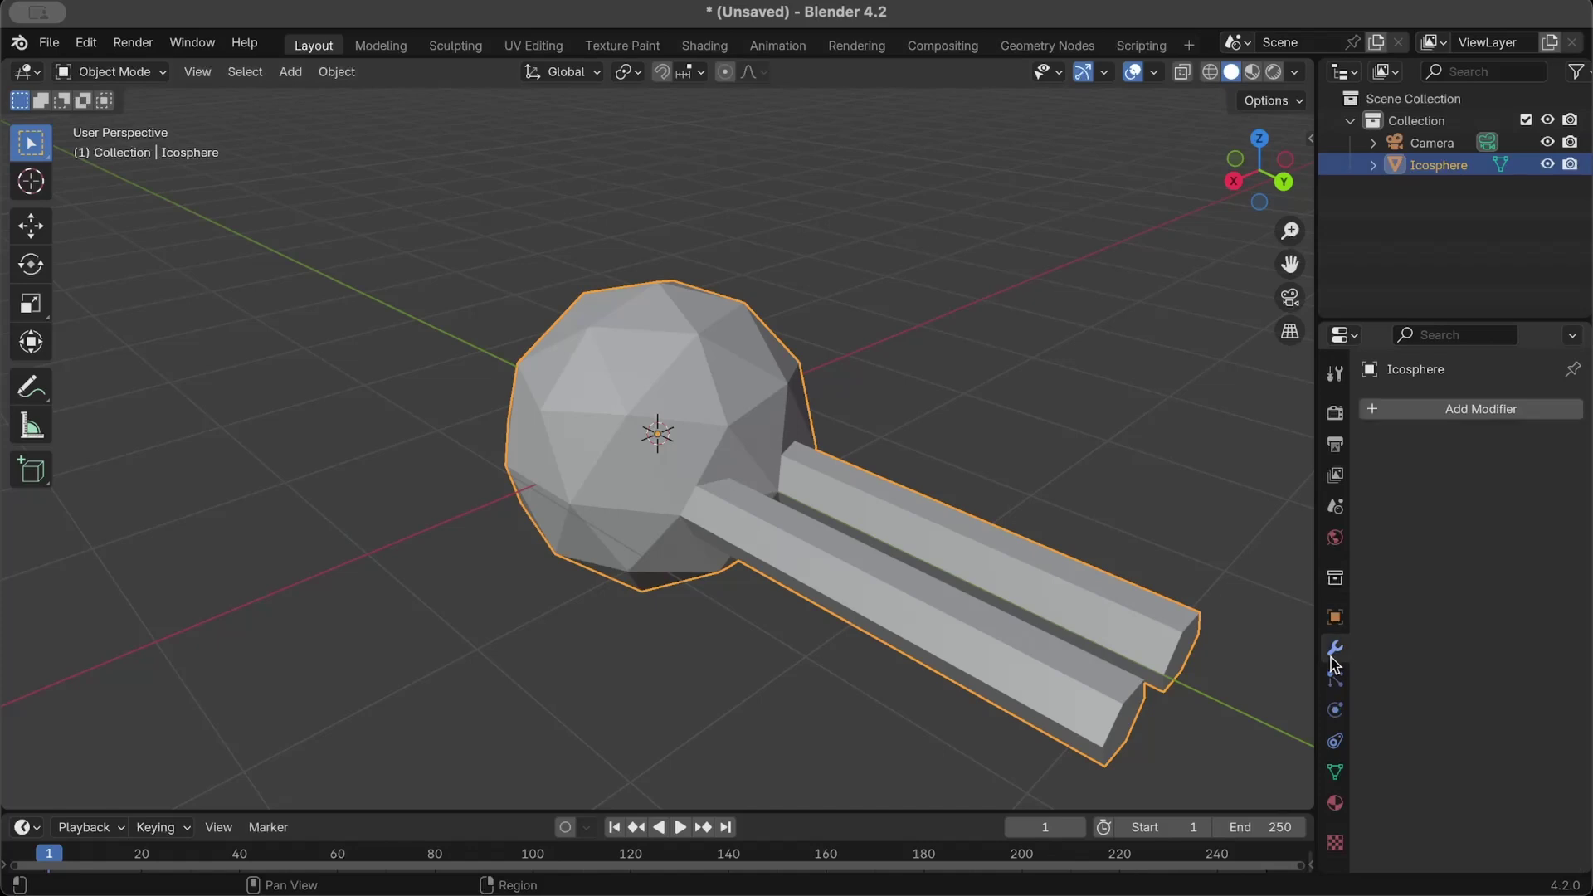
left_click(1427, 409)
left_click(1345, 409)
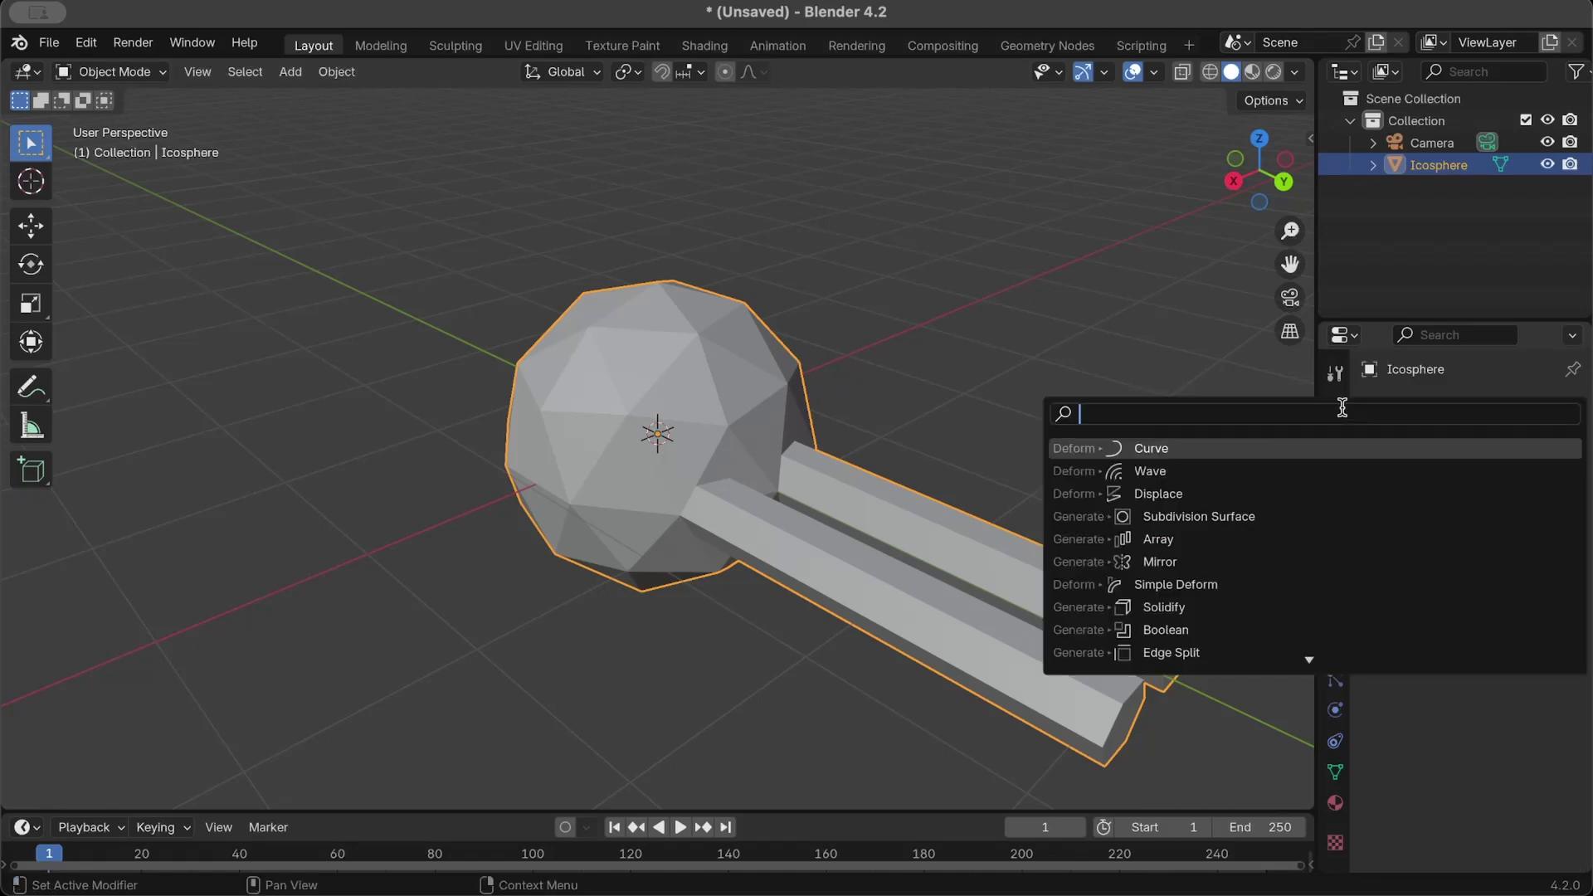
type("subdi")
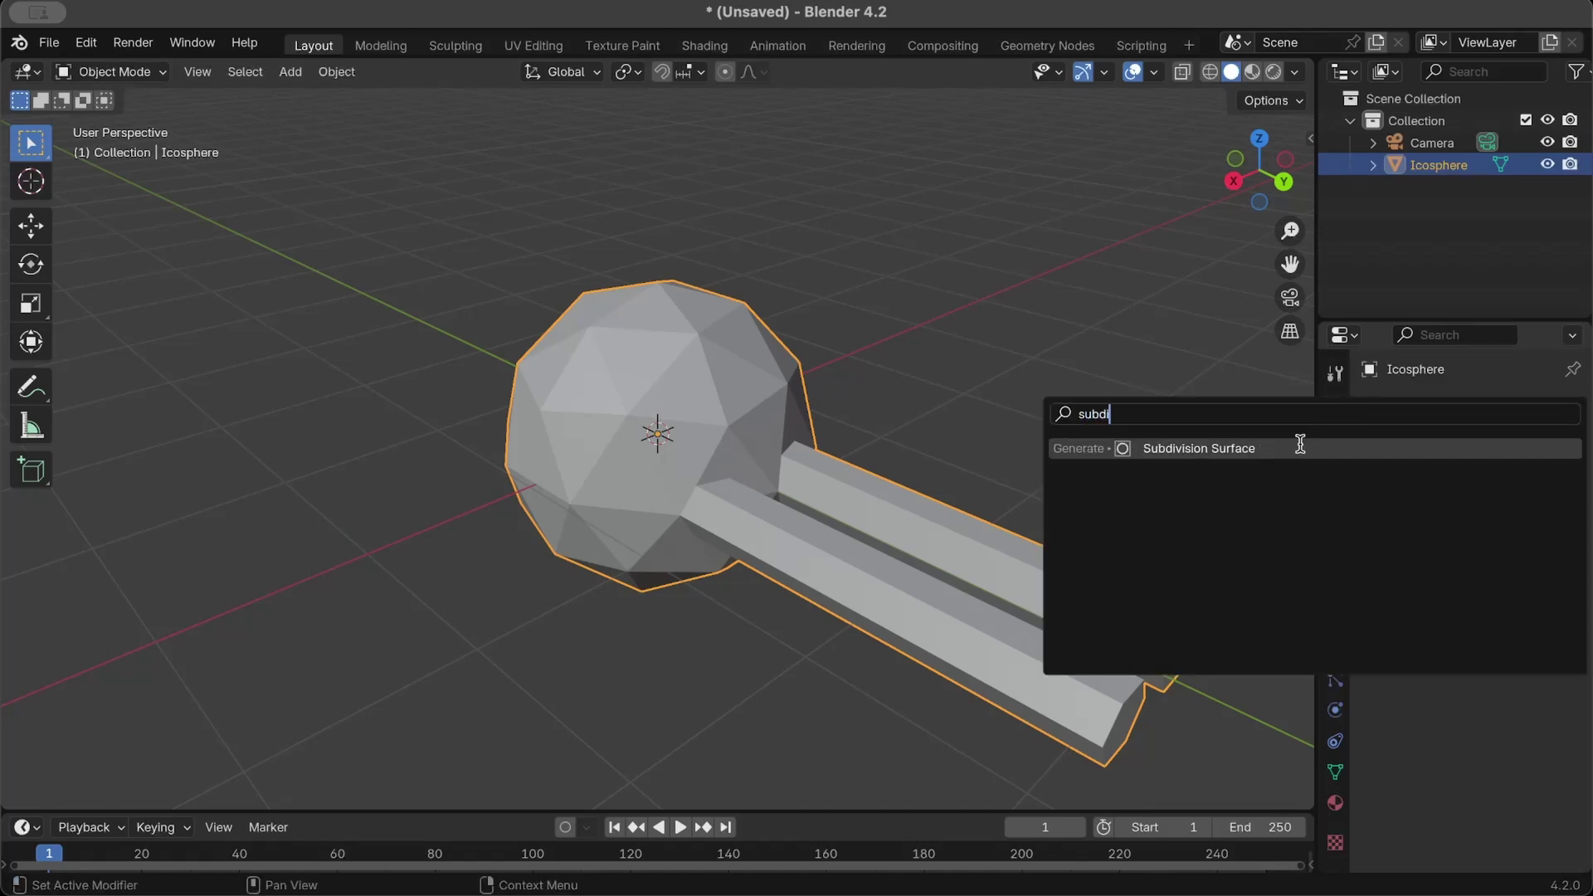
left_click(1300, 448)
Raise the modifier's Levels Viewport to 4.
scroll(964, 430, "right", 5)
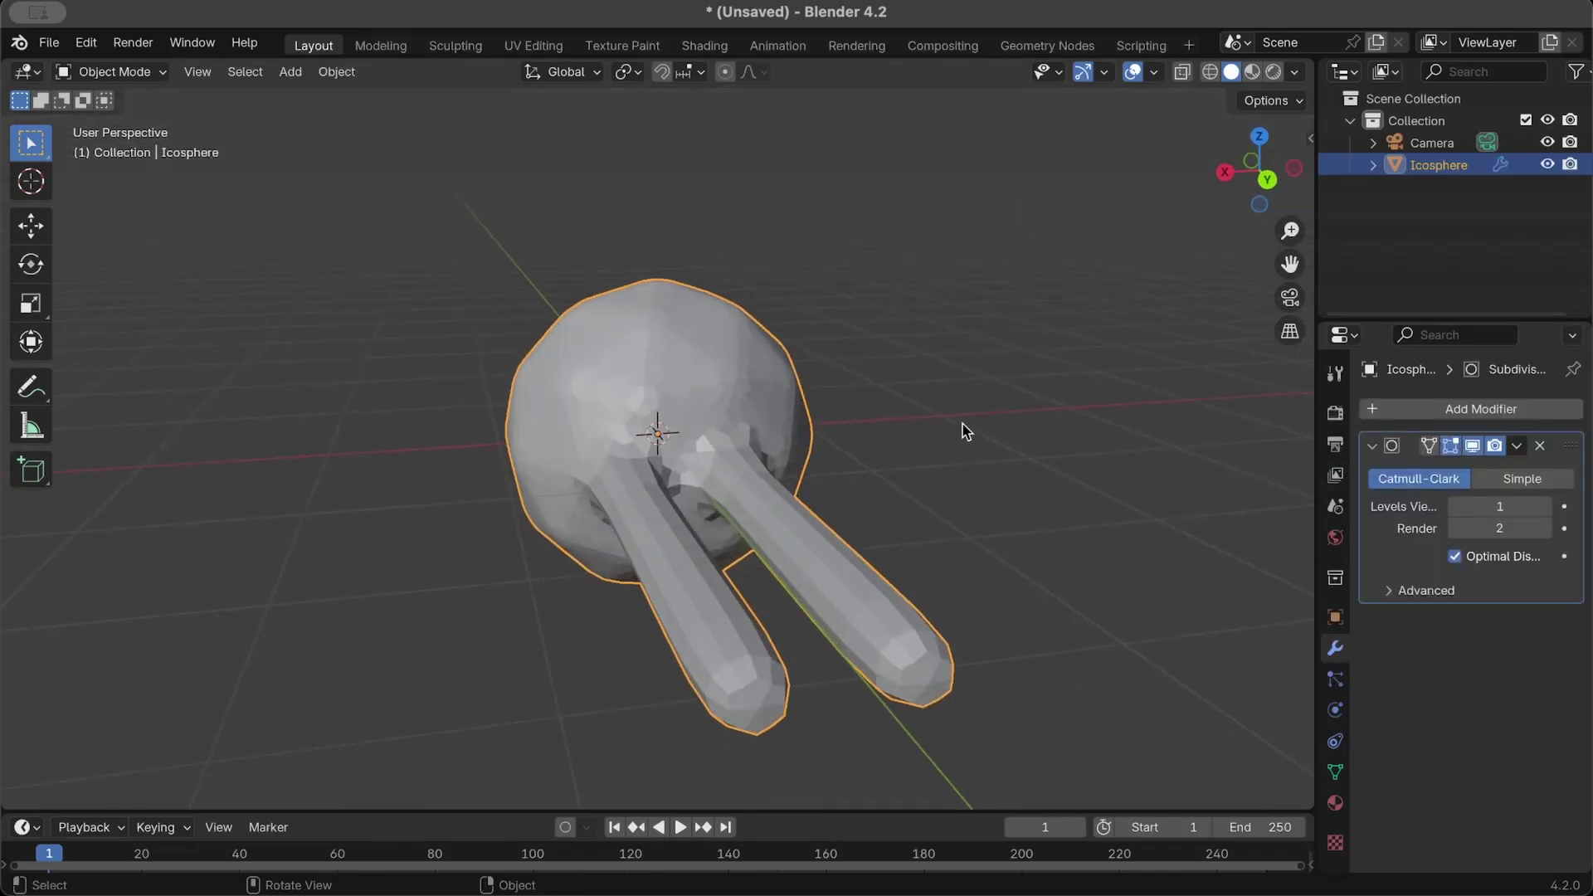
scroll(964, 430, "down", 8)
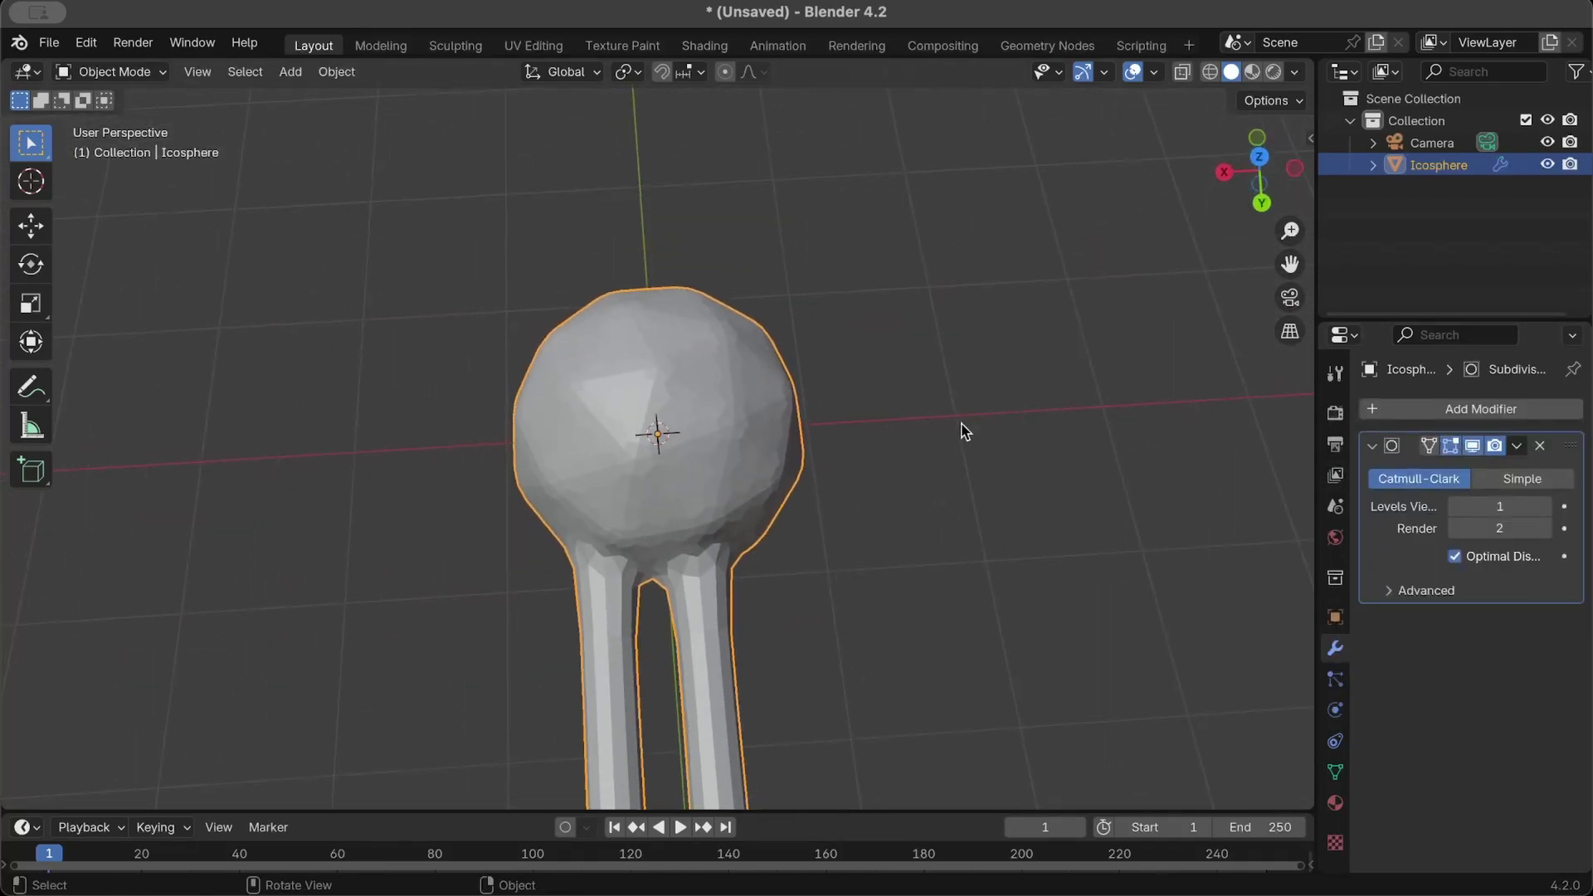
scroll(964, 431, "down", 2)
scroll(964, 431, "down", 3)
scroll(964, 431, "up", 3)
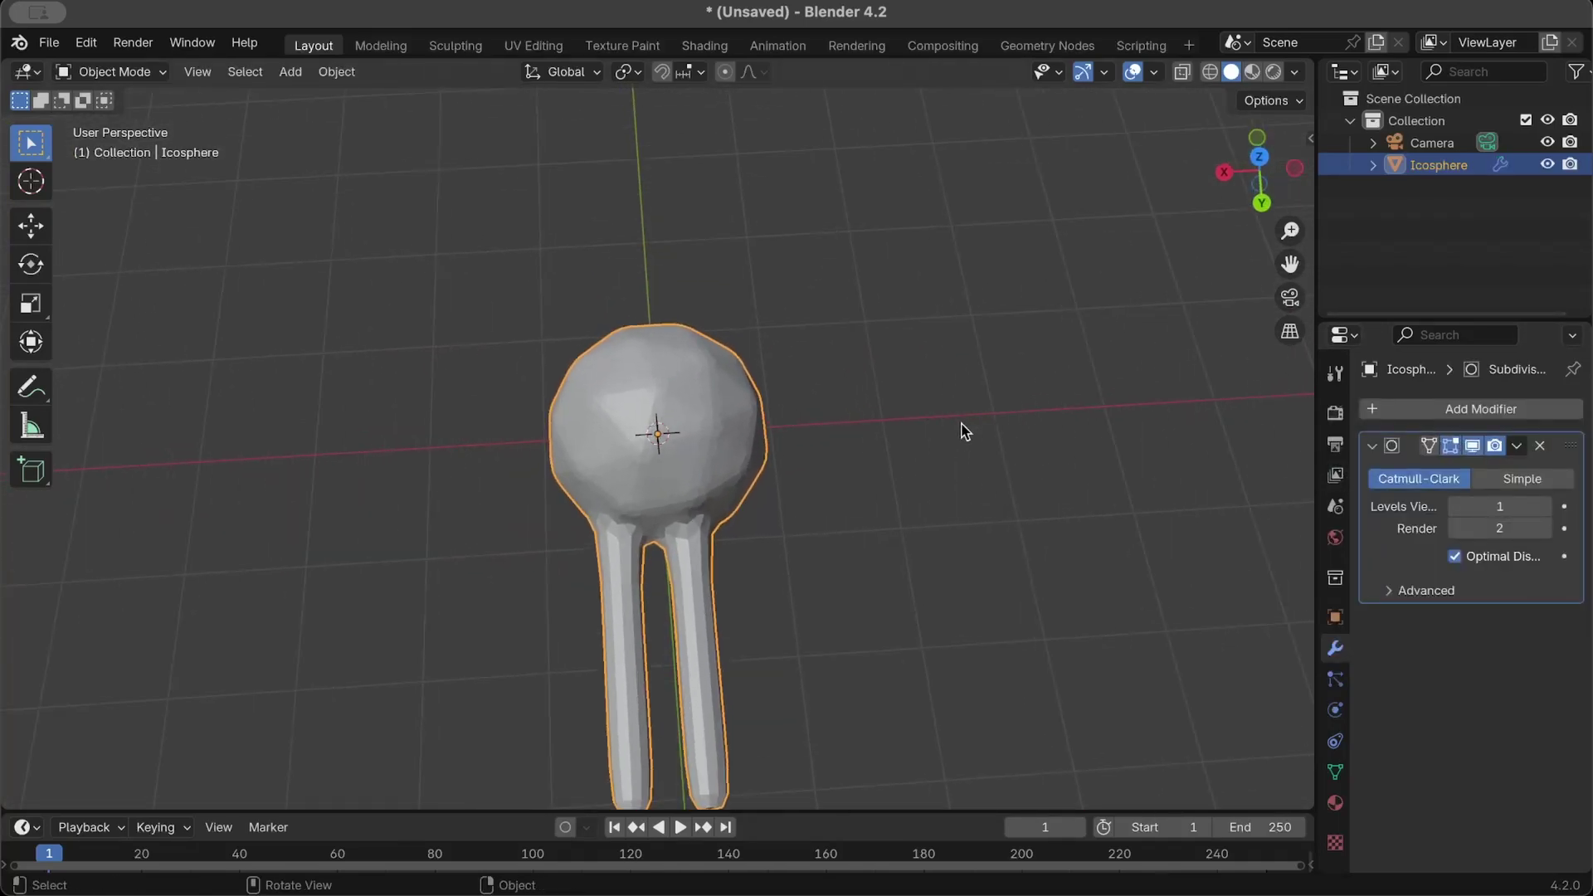
scroll(964, 431, "up", 1)
scroll(964, 431, "right", 5)
scroll(964, 431, "up", 3)
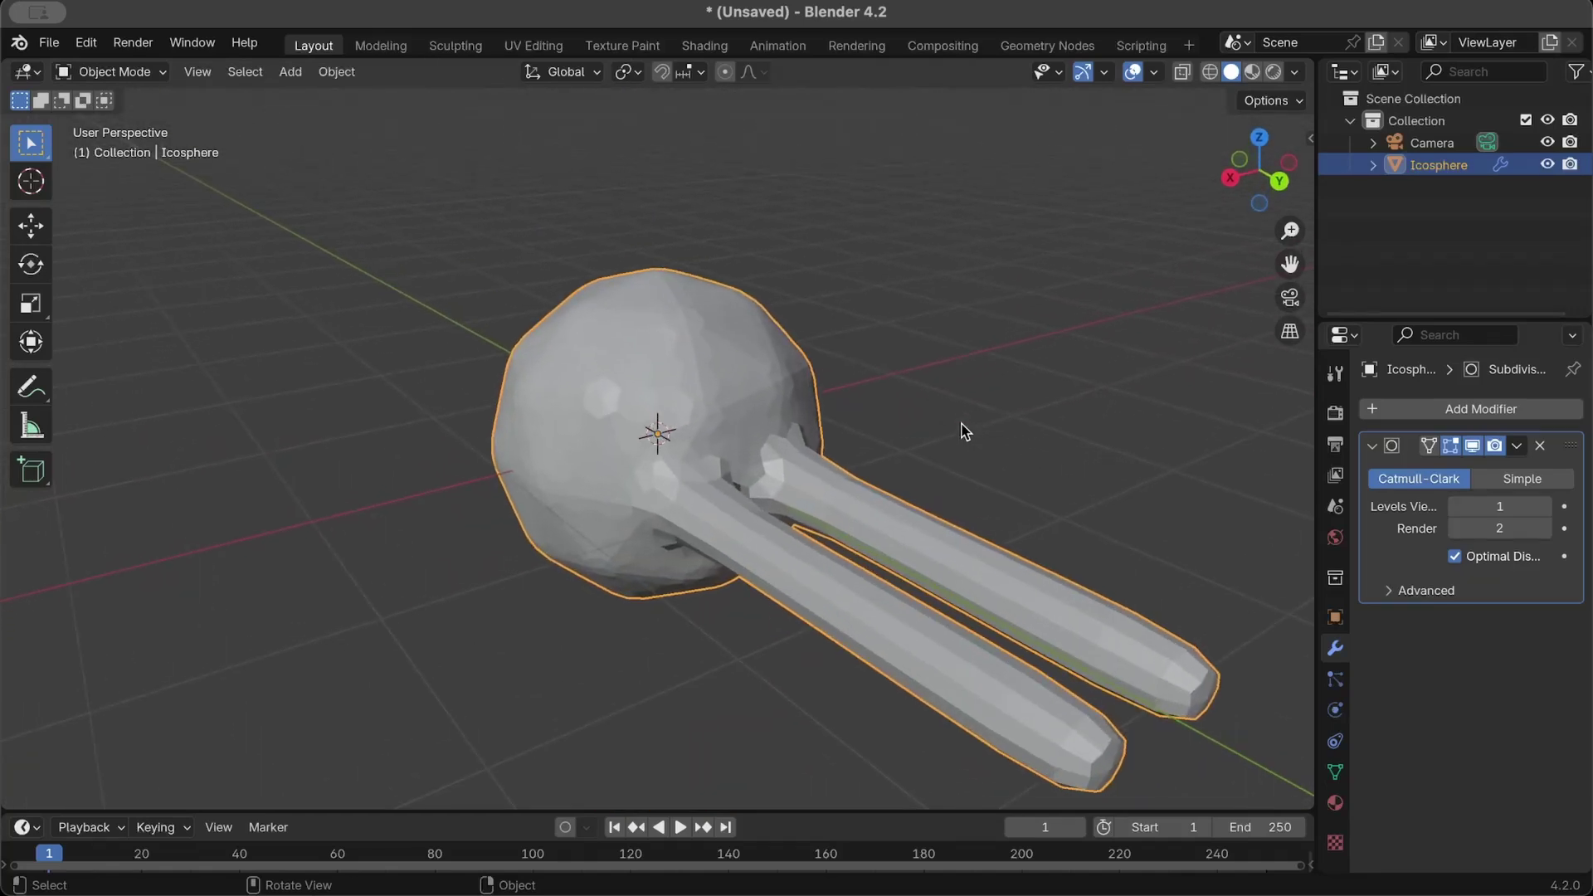
scroll(964, 431, "up", 1)
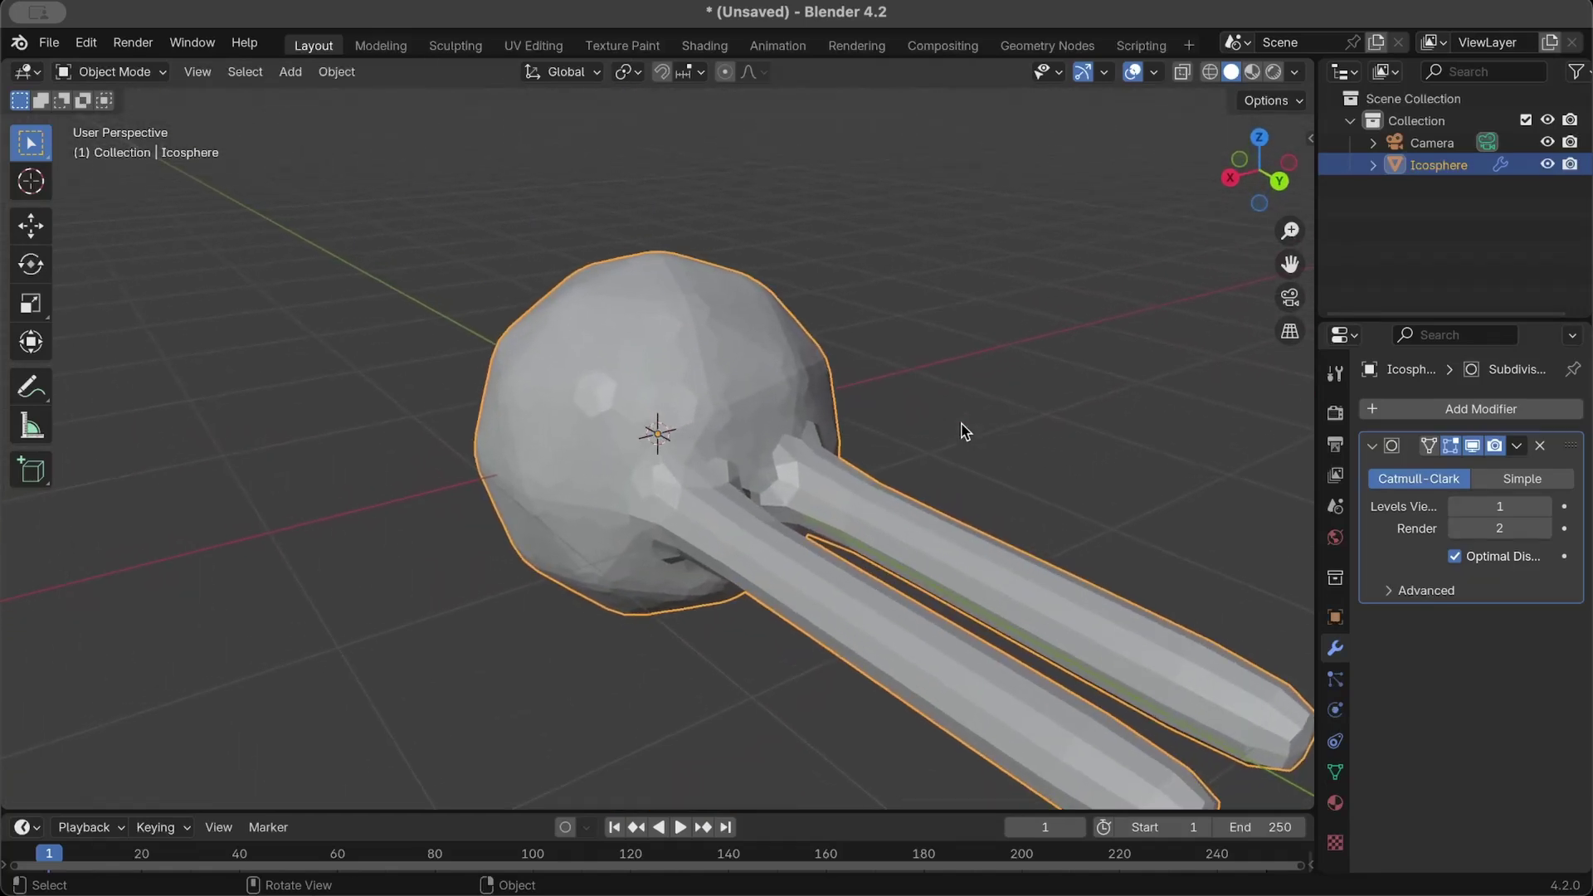
left_click(1545, 506)
left_click(1545, 506)
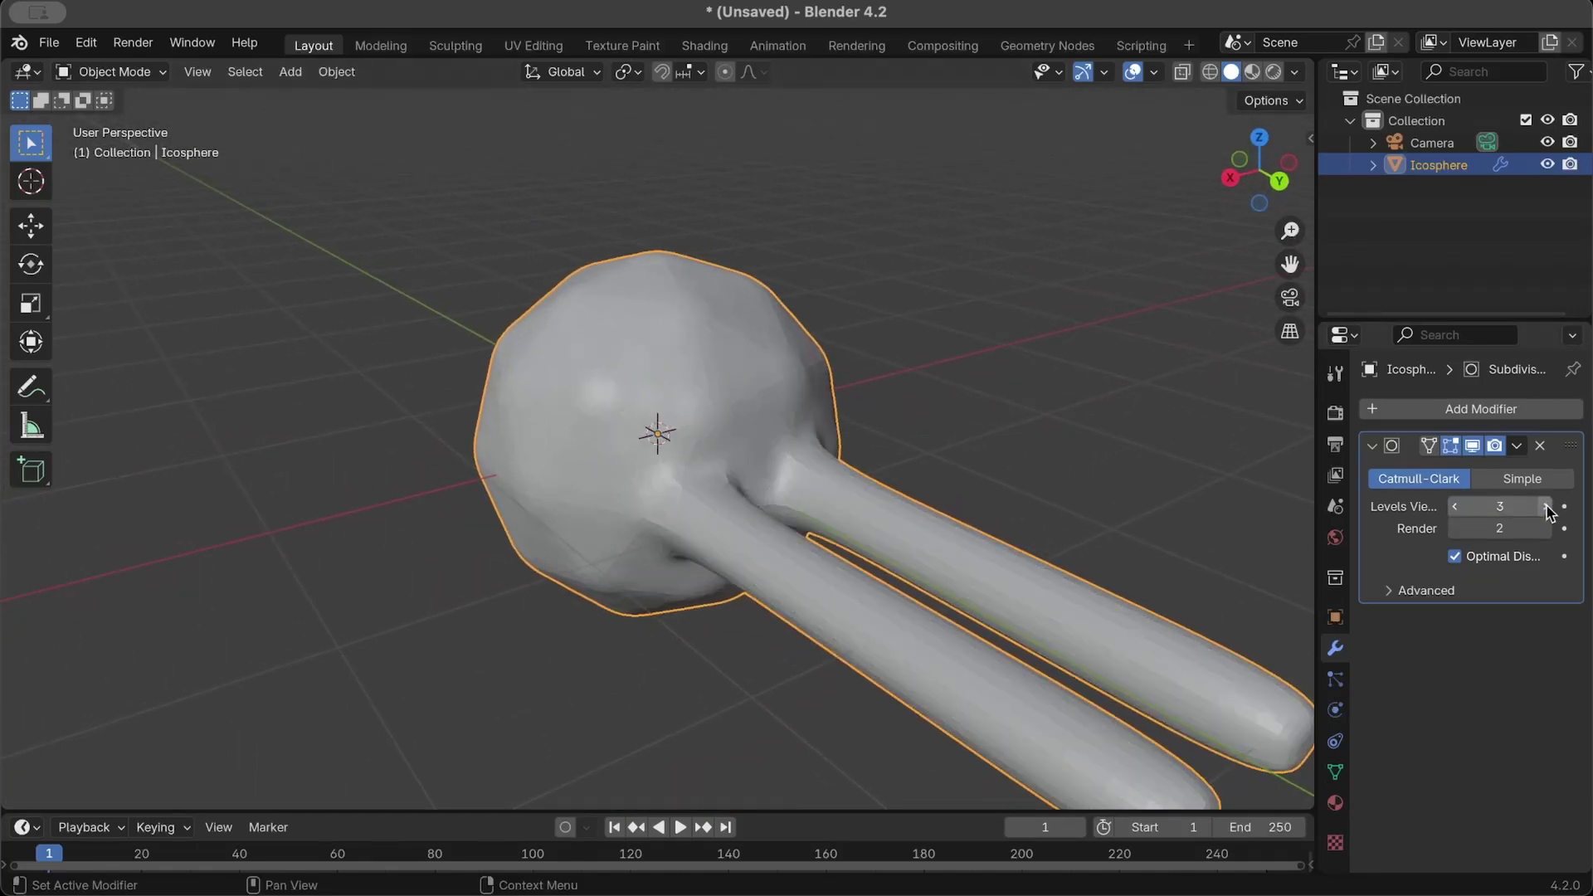
left_click(1546, 507)
scroll(1072, 461, "left", 5)
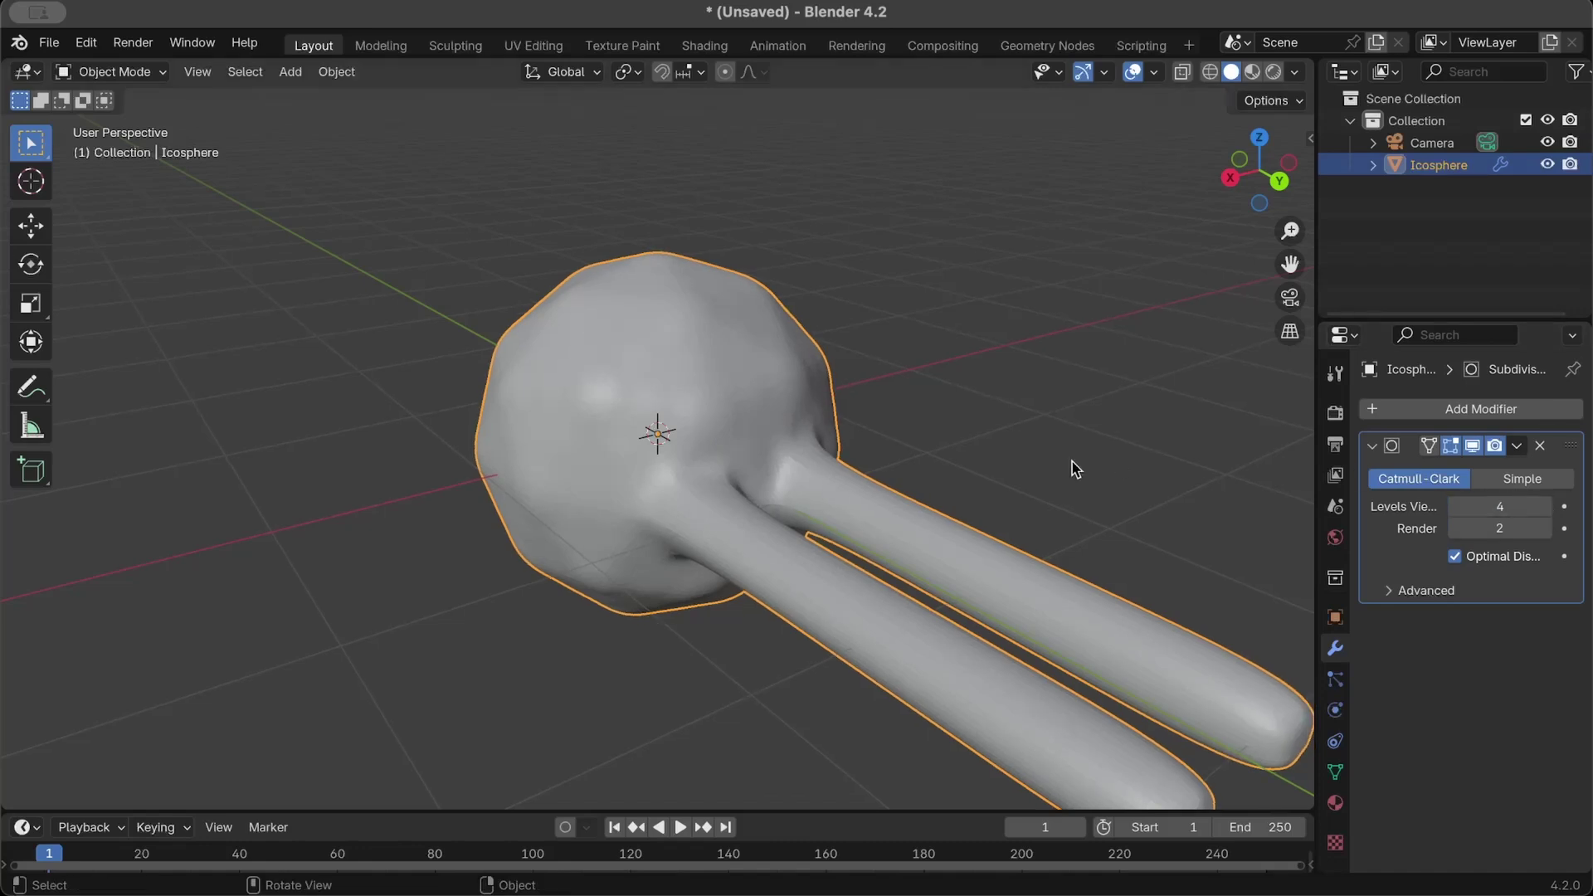
scroll(1072, 461, "left", 5)
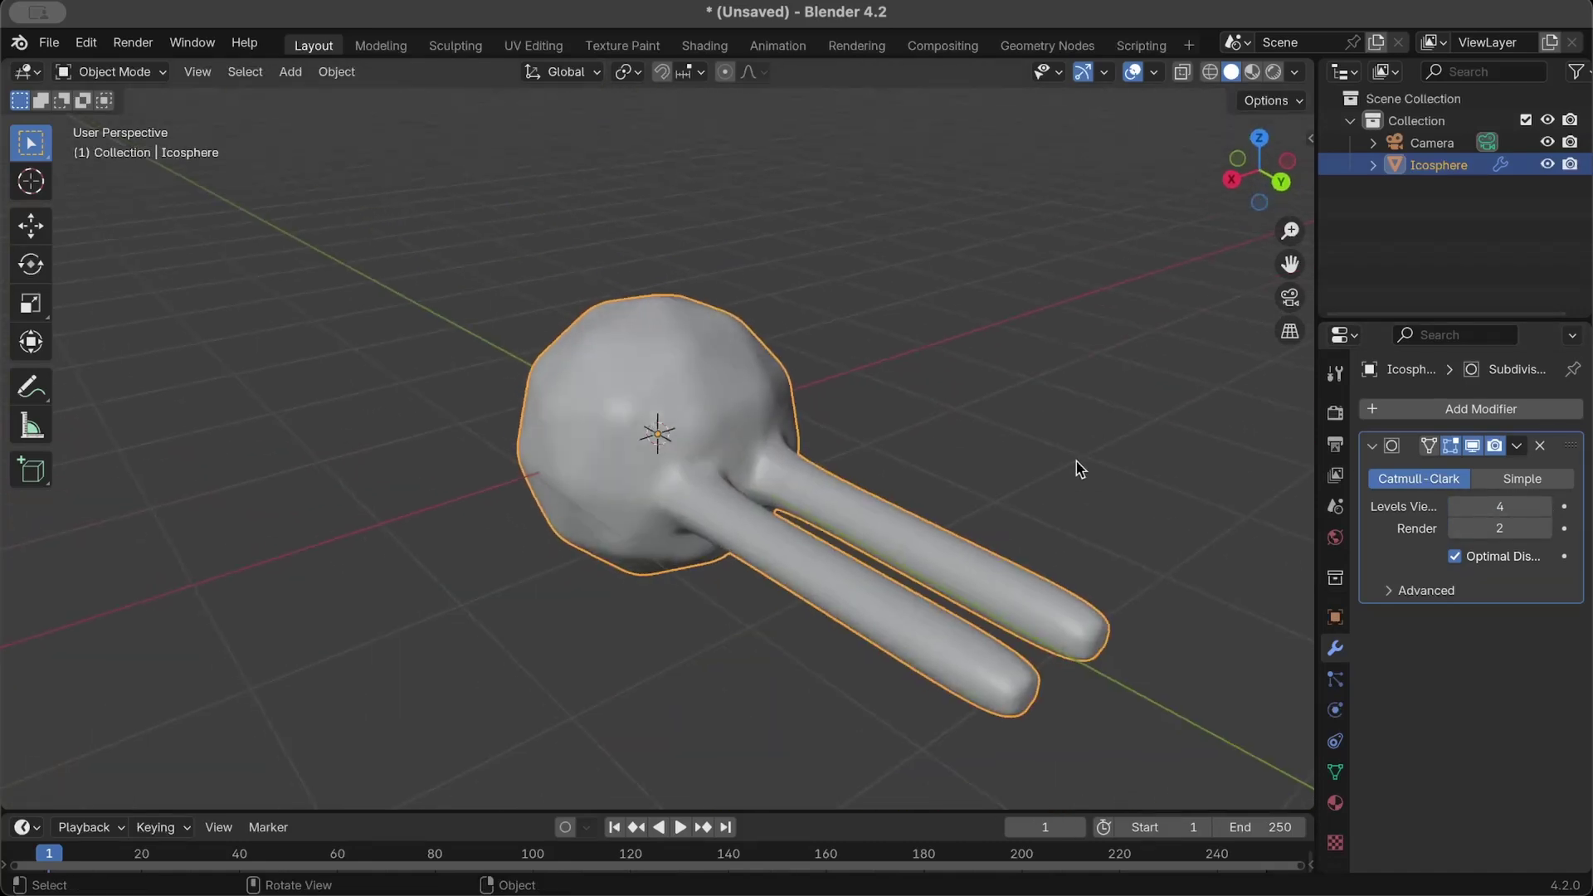
Set the Subdivision Surface Levels Viewport to 1 and Render to 5.
scroll(1079, 469, "left", 1)
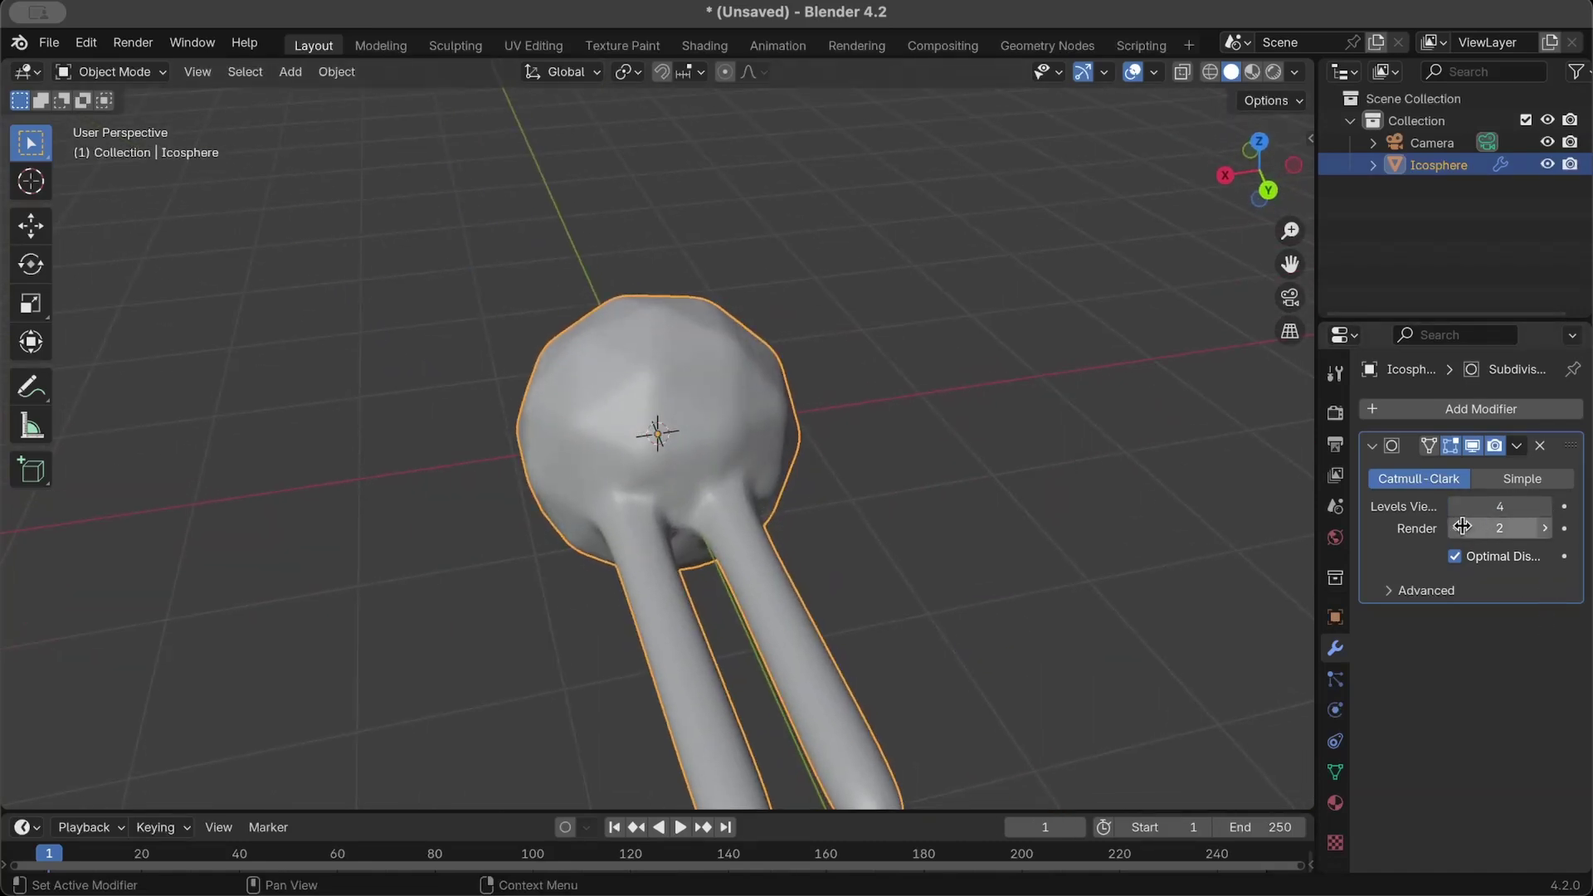
left_click(1455, 506)
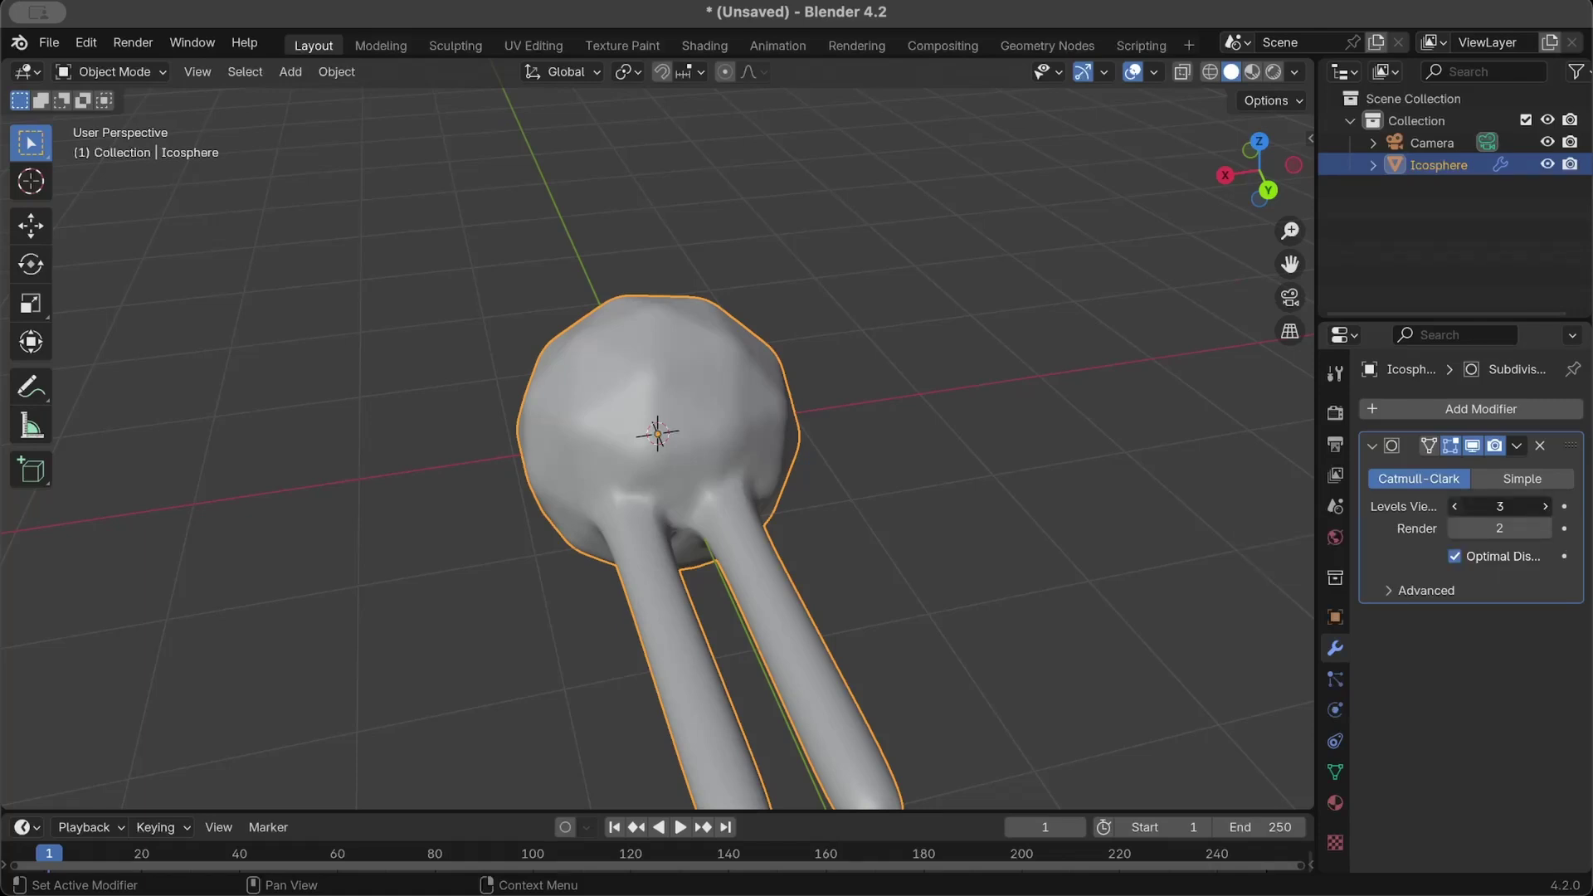
left_click(1454, 506)
left_click(1454, 506)
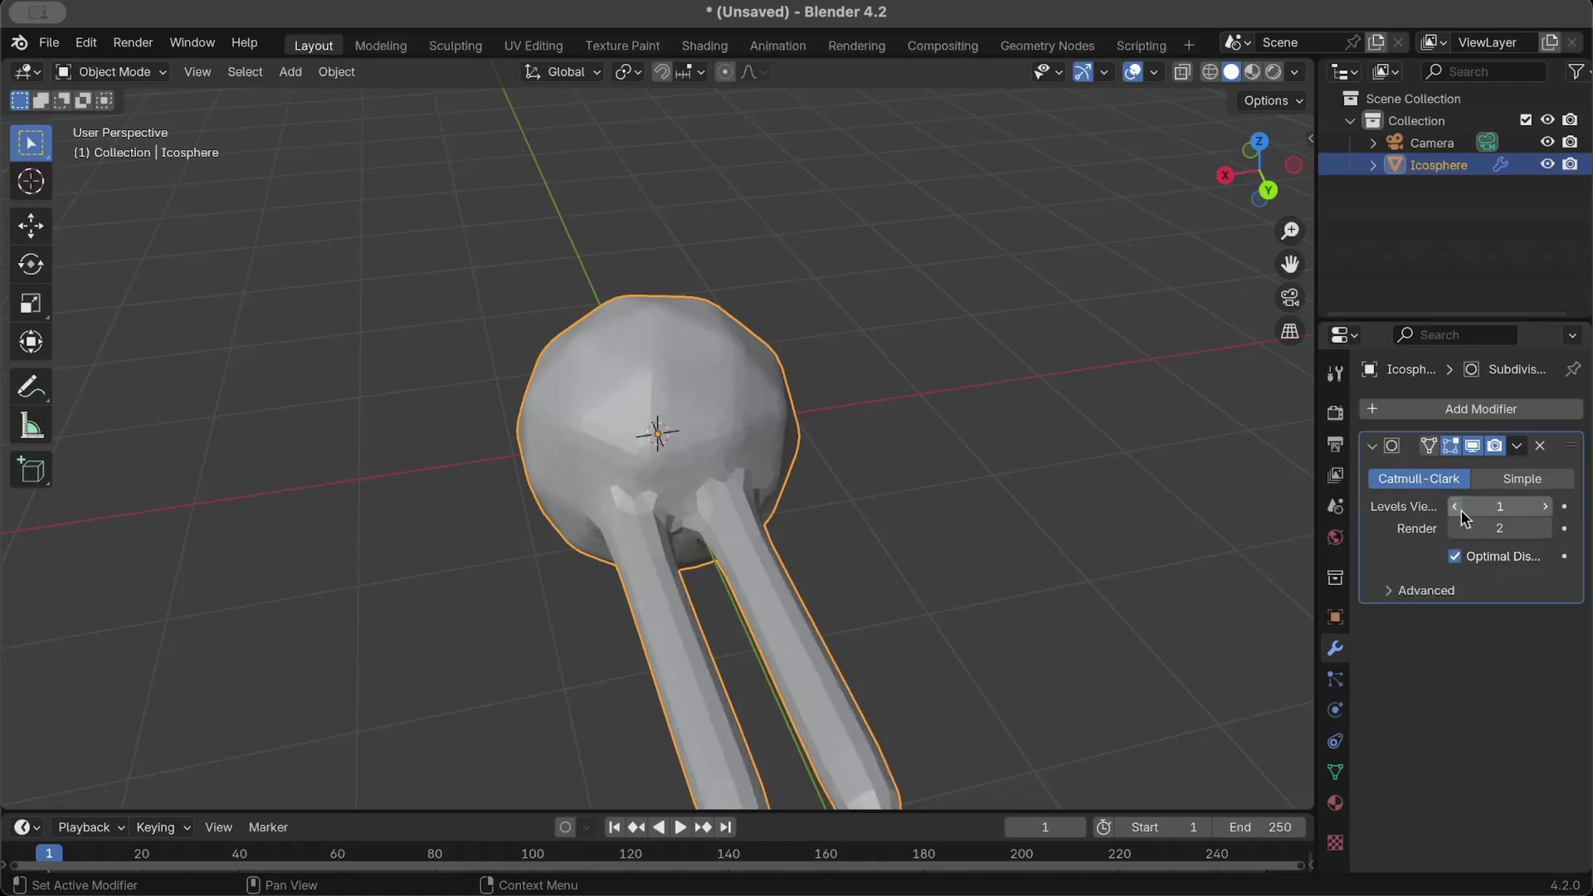
left_click(1544, 528)
left_click(1544, 529)
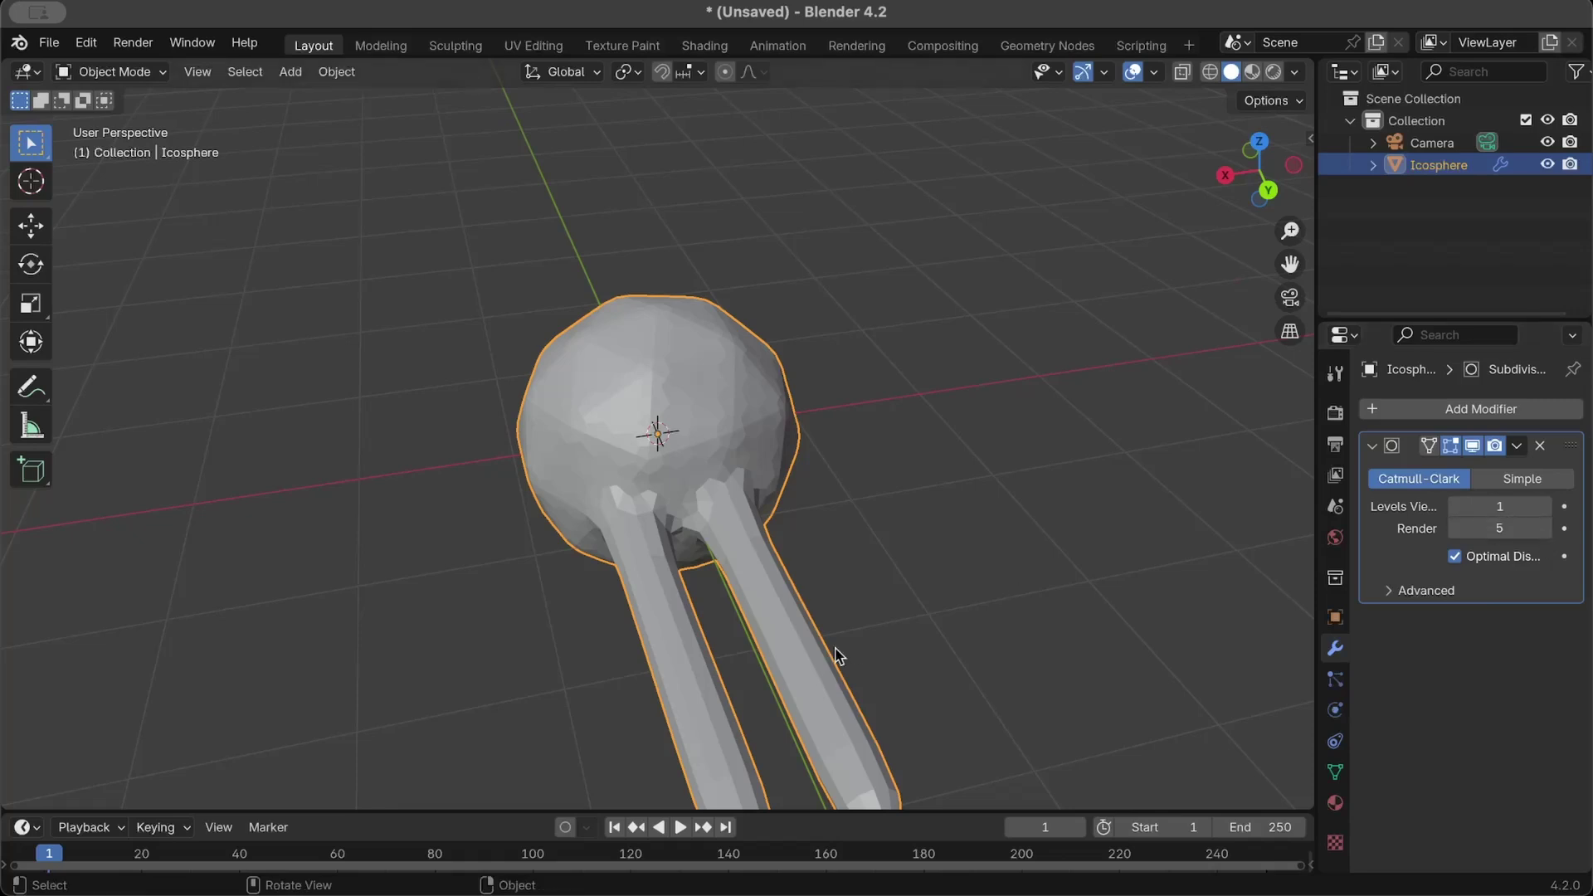
Apply Shade Smooth to the phospholipid model.
scroll(800, 666, "right", 6)
scroll(800, 666, "up", 5)
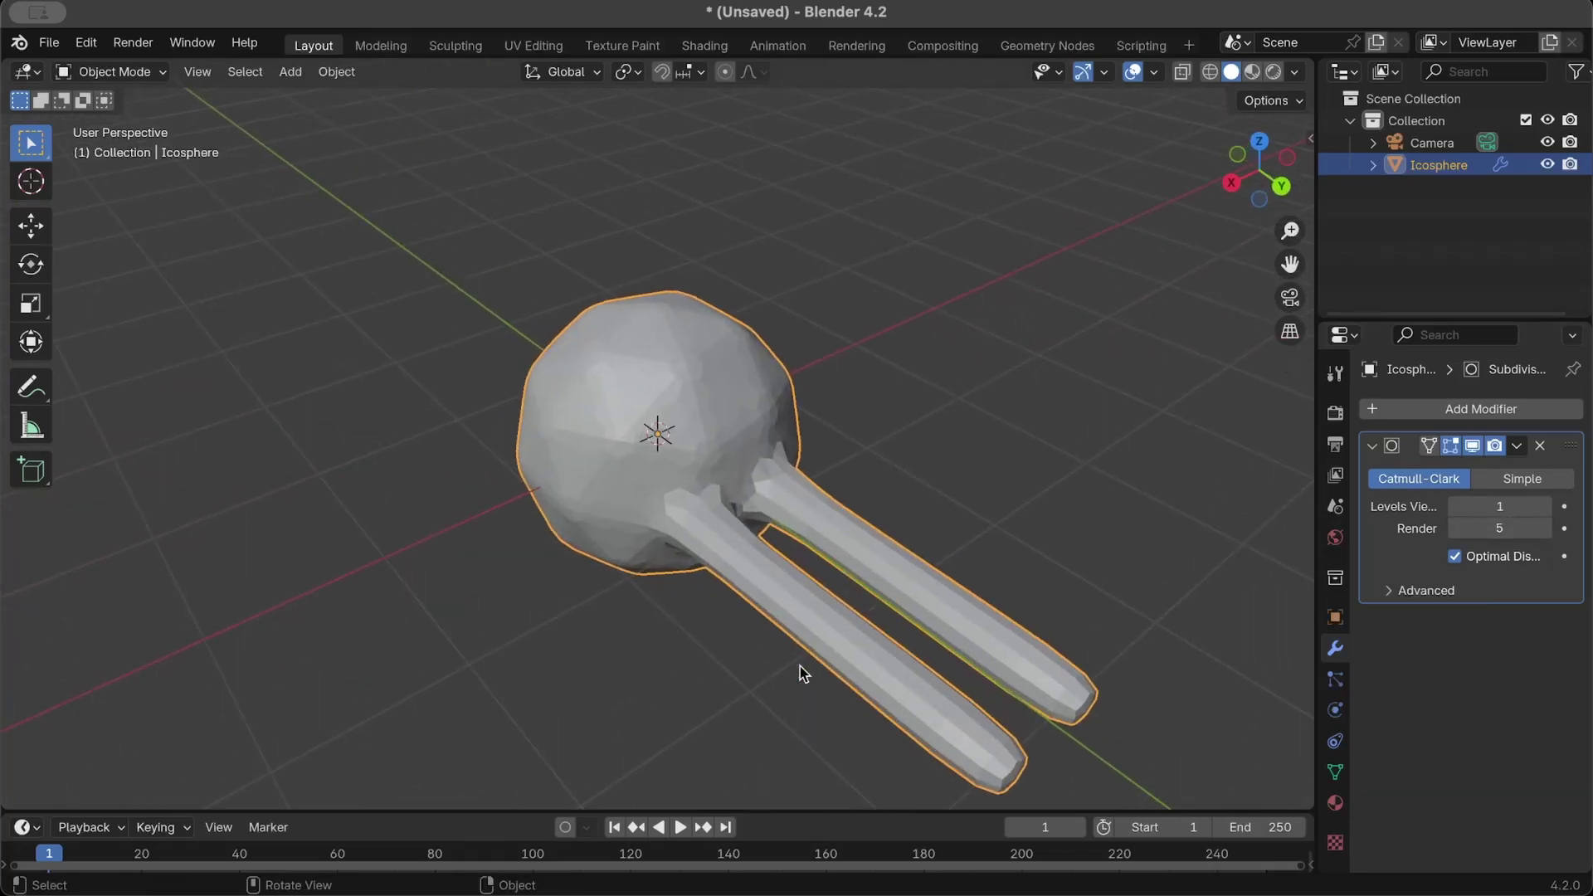
scroll(800, 665, "down", 5)
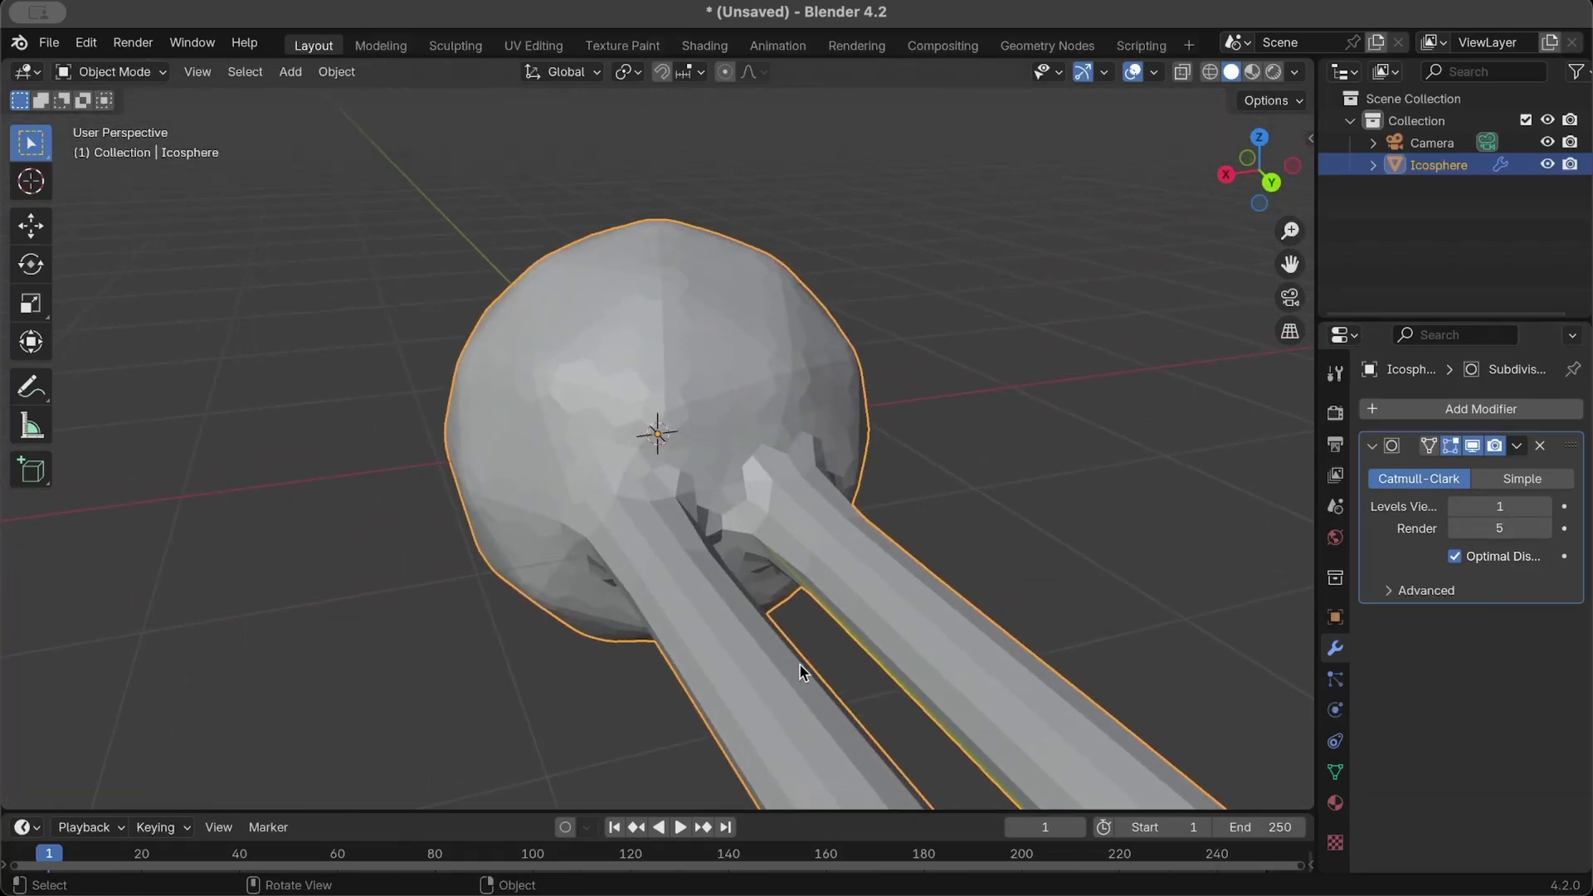
scroll(800, 666, "up", 5)
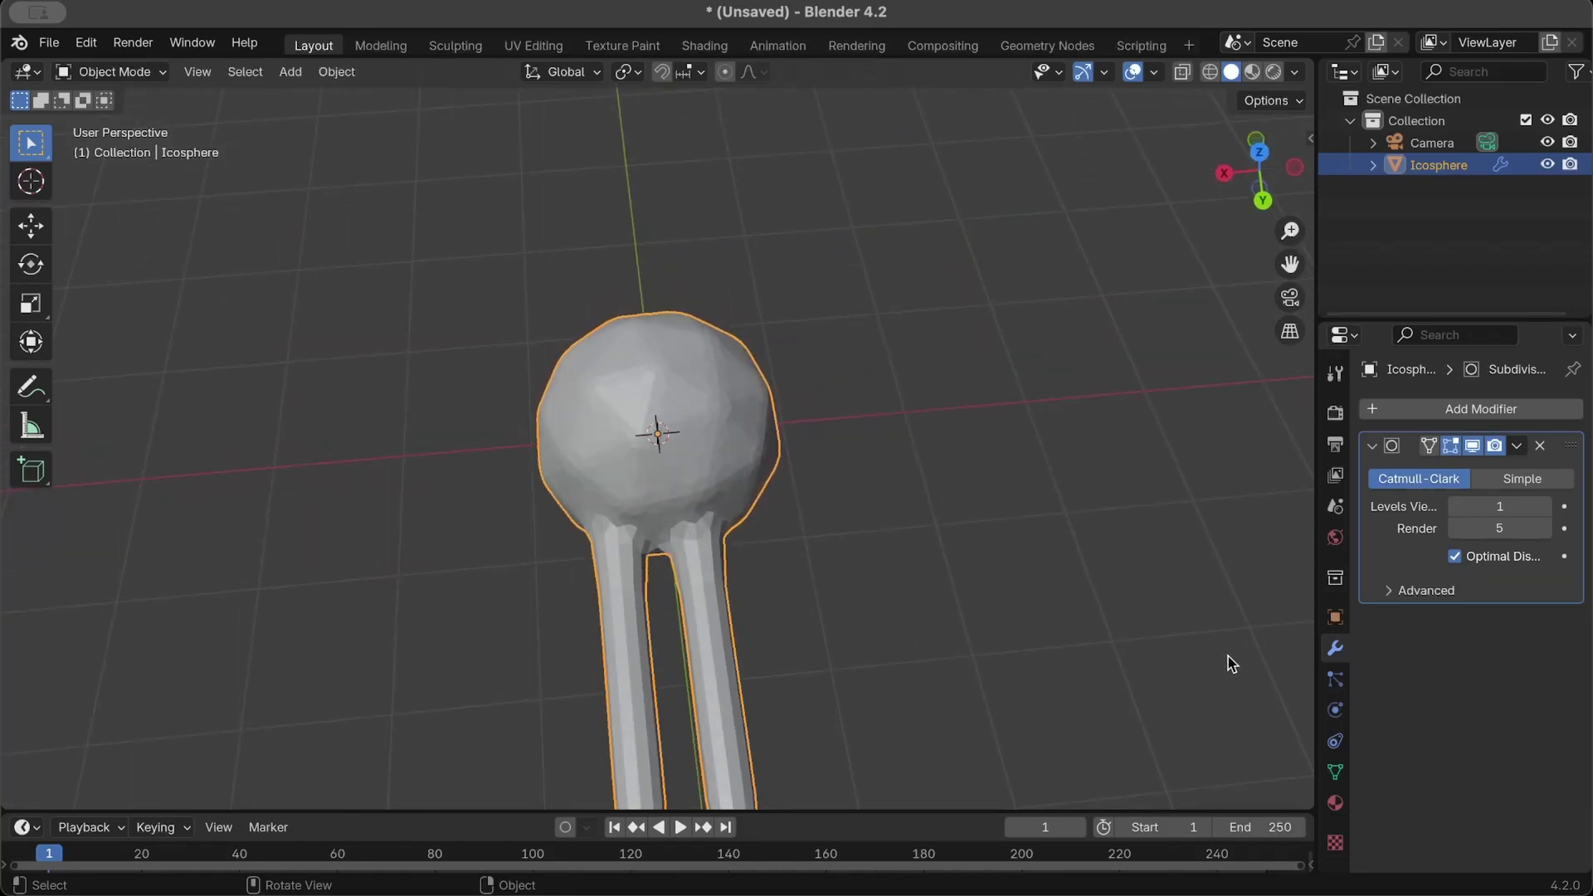
scroll(847, 618, "down", 1)
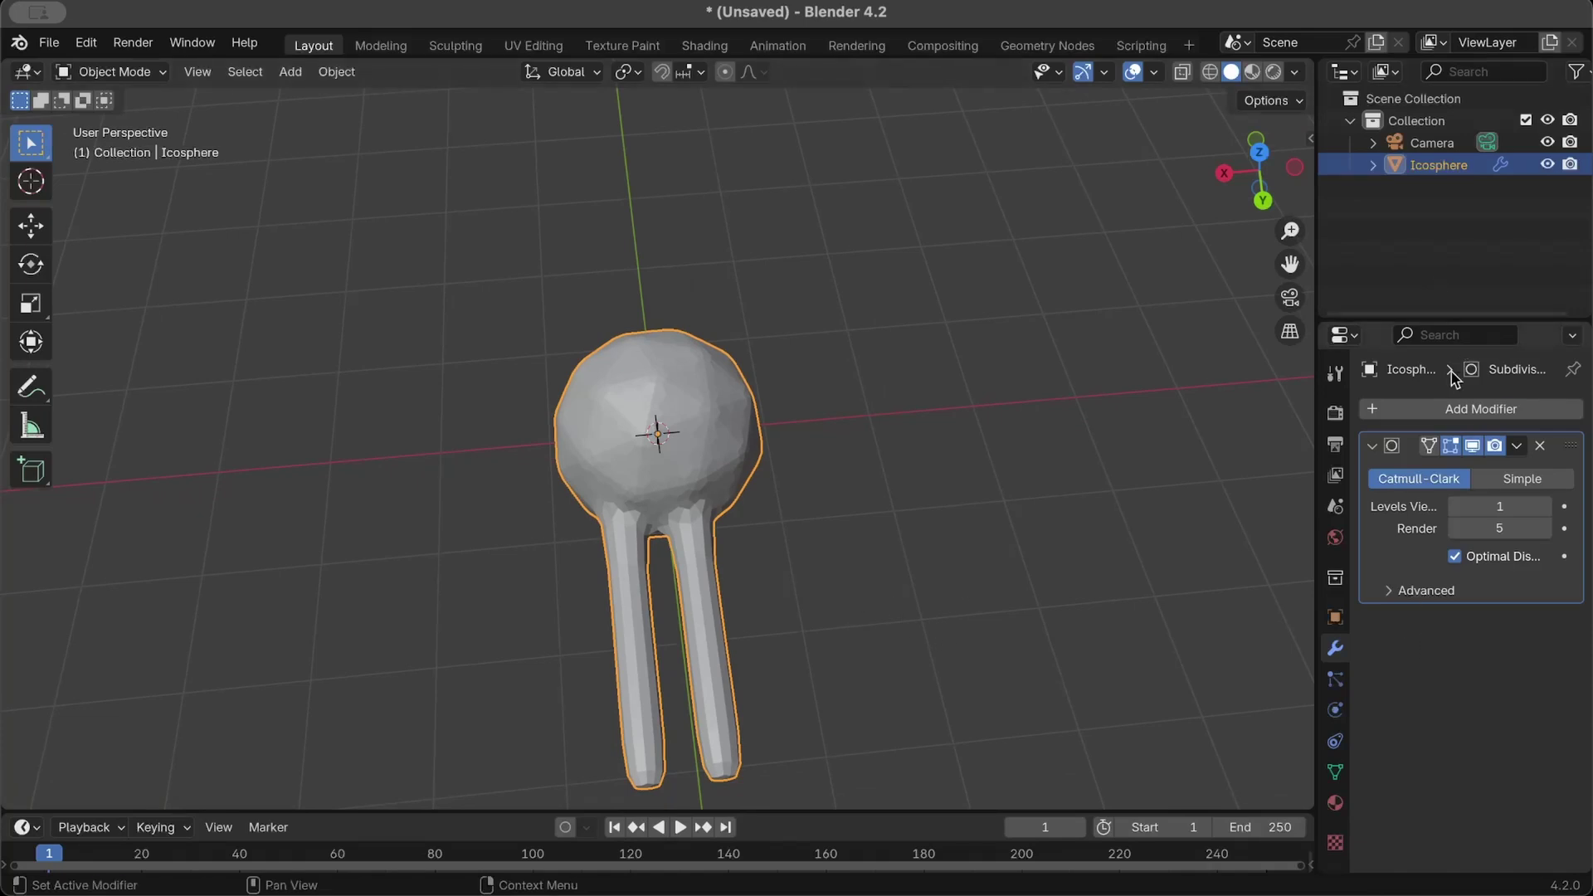
right_click(764, 417)
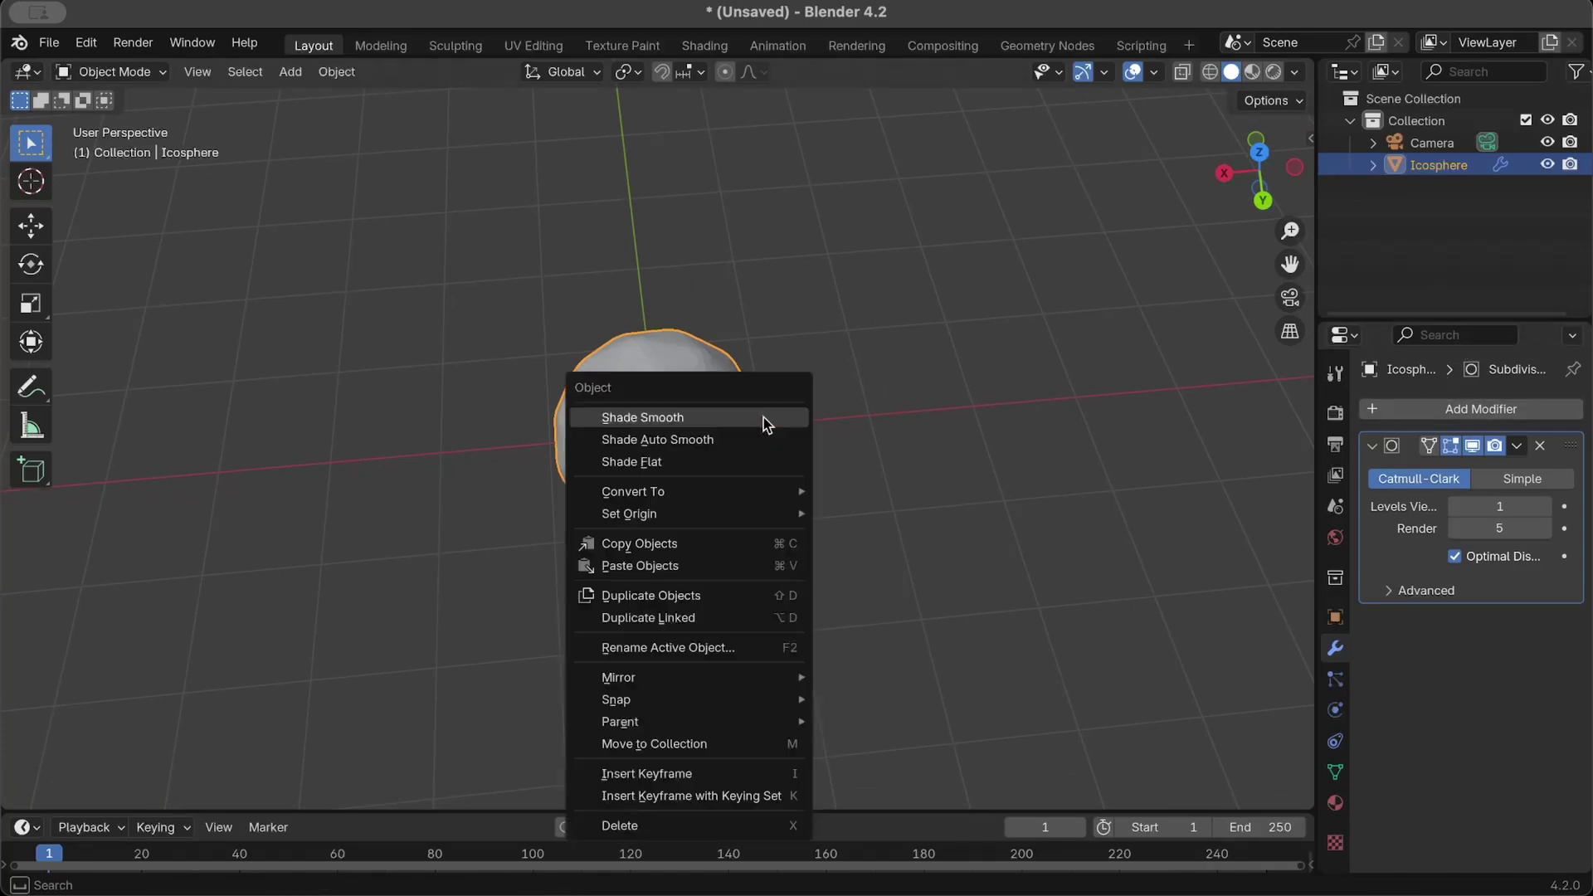
left_click(723, 420)
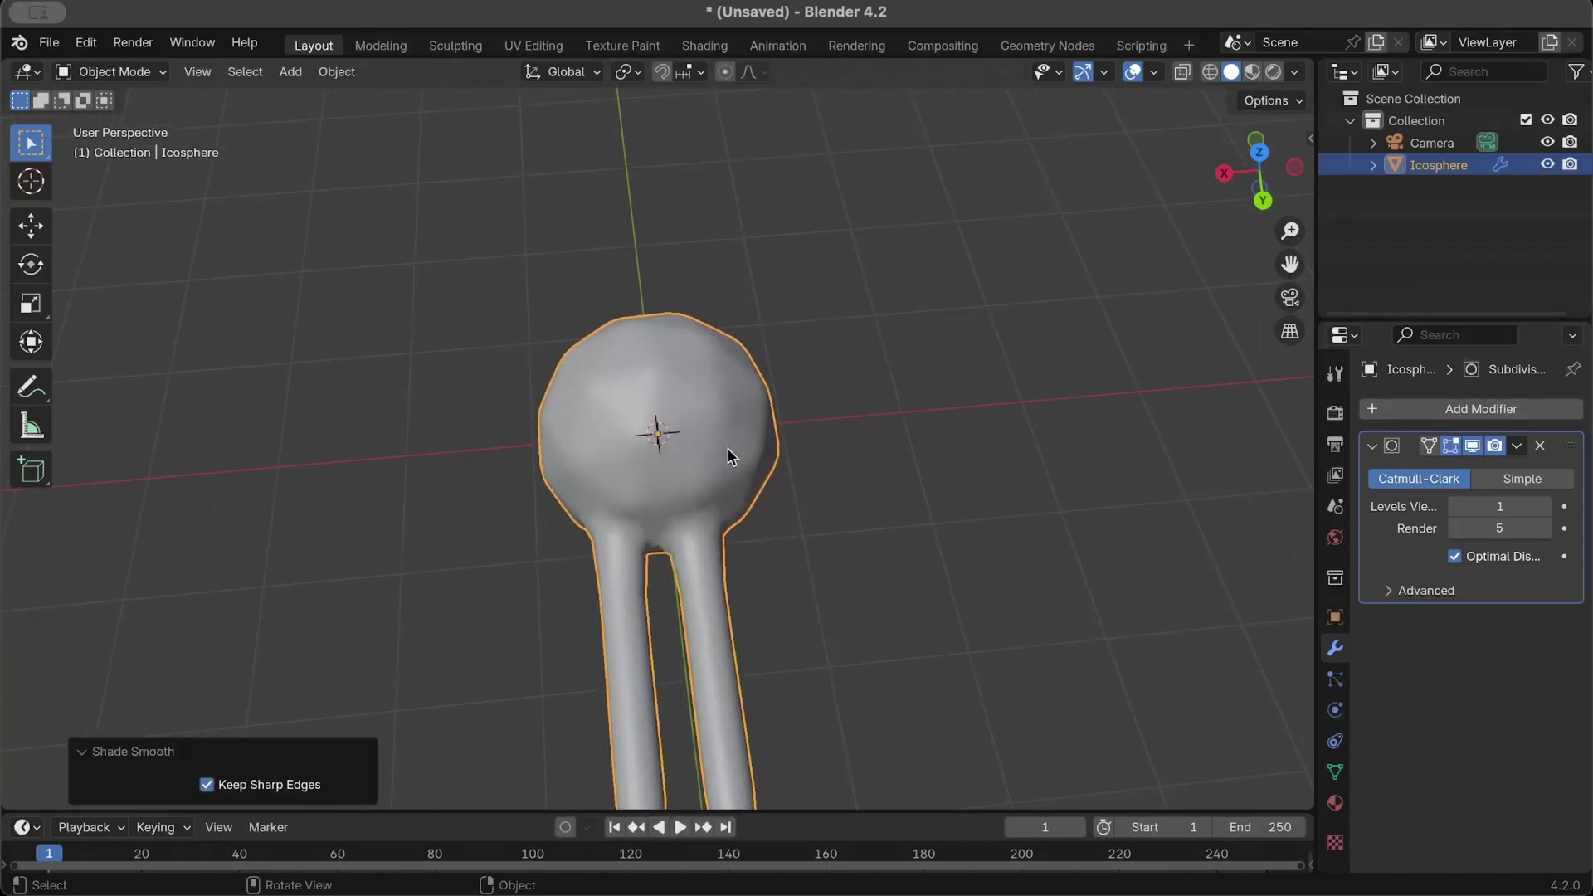
Orbit to a front view with the tails hanging down and enter Edit Mode.
middle_click_drag(729, 451, 732, 456)
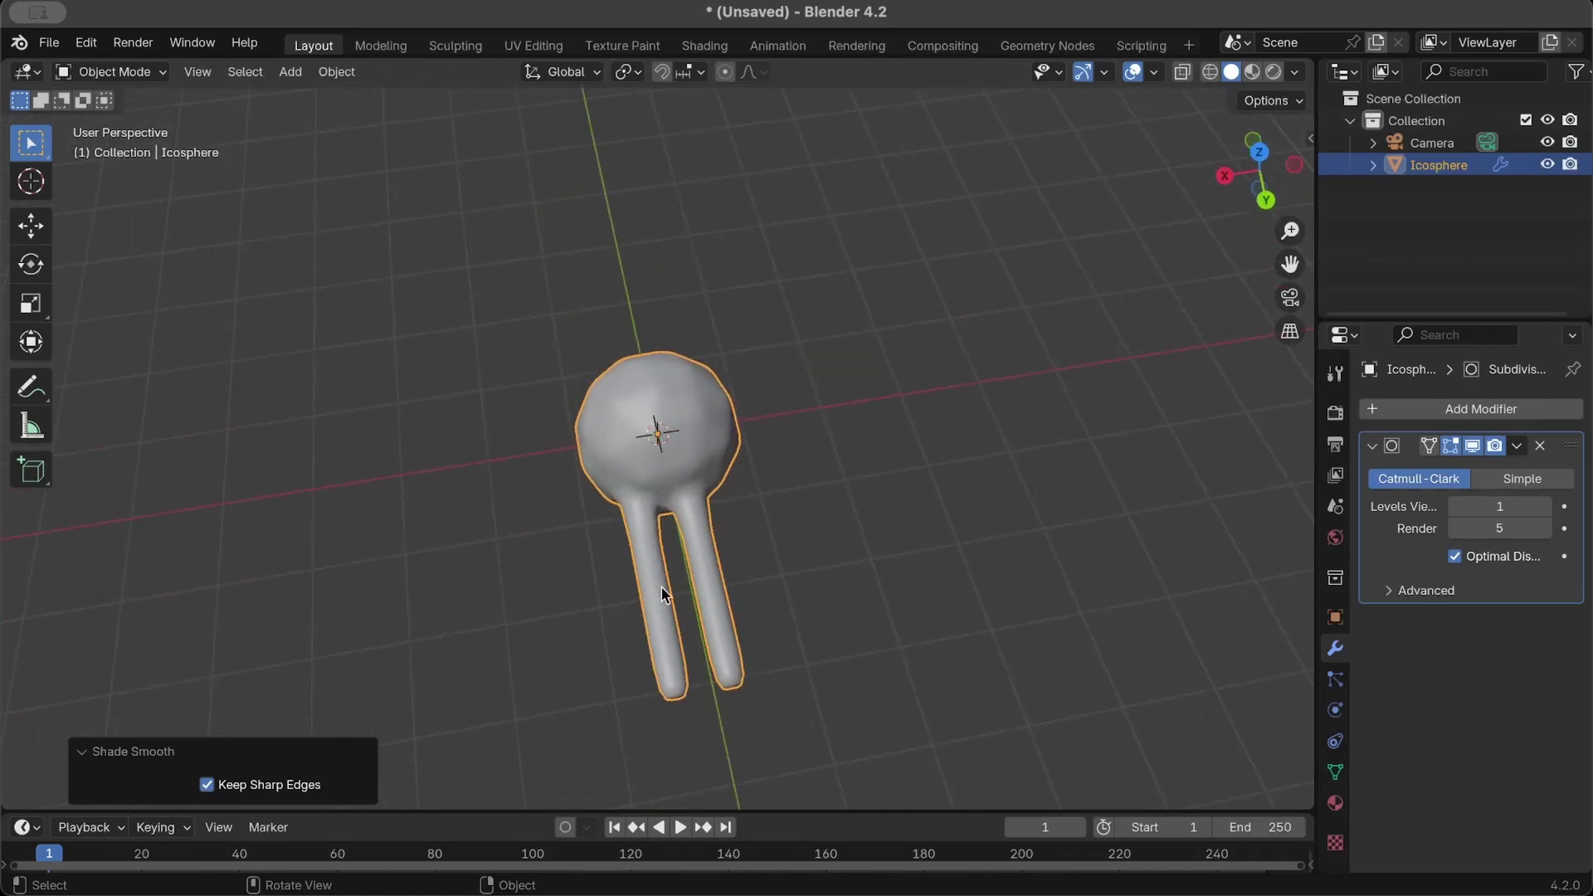
middle_click_drag(676, 589, 674, 586)
key("Tab")
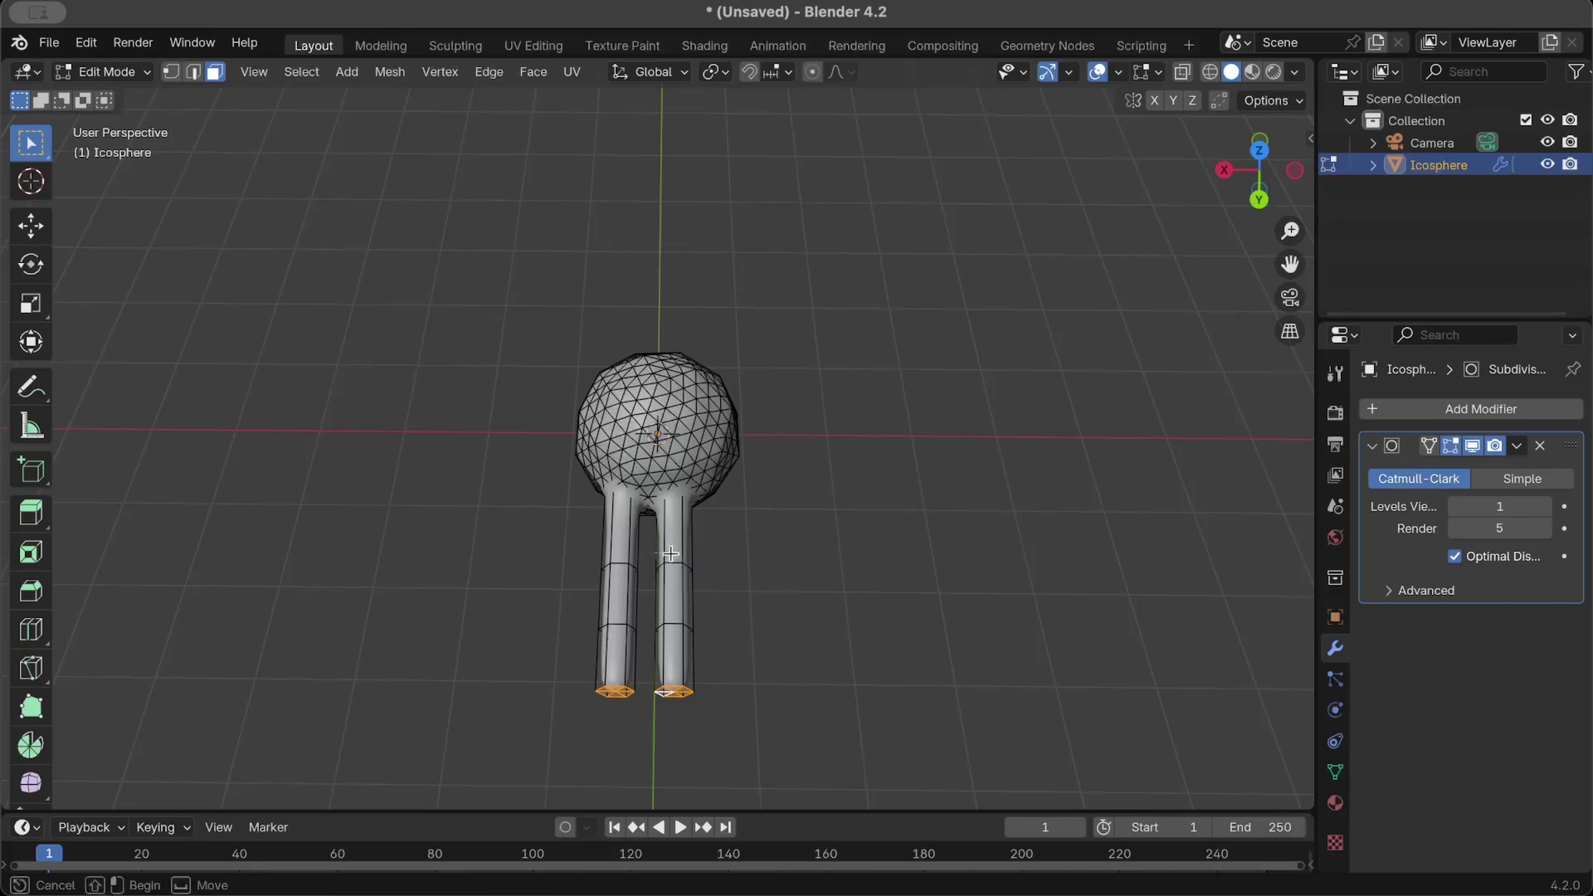
Switch to edge select mode and turn on X-ray.
left_click(704, 586, "alt")
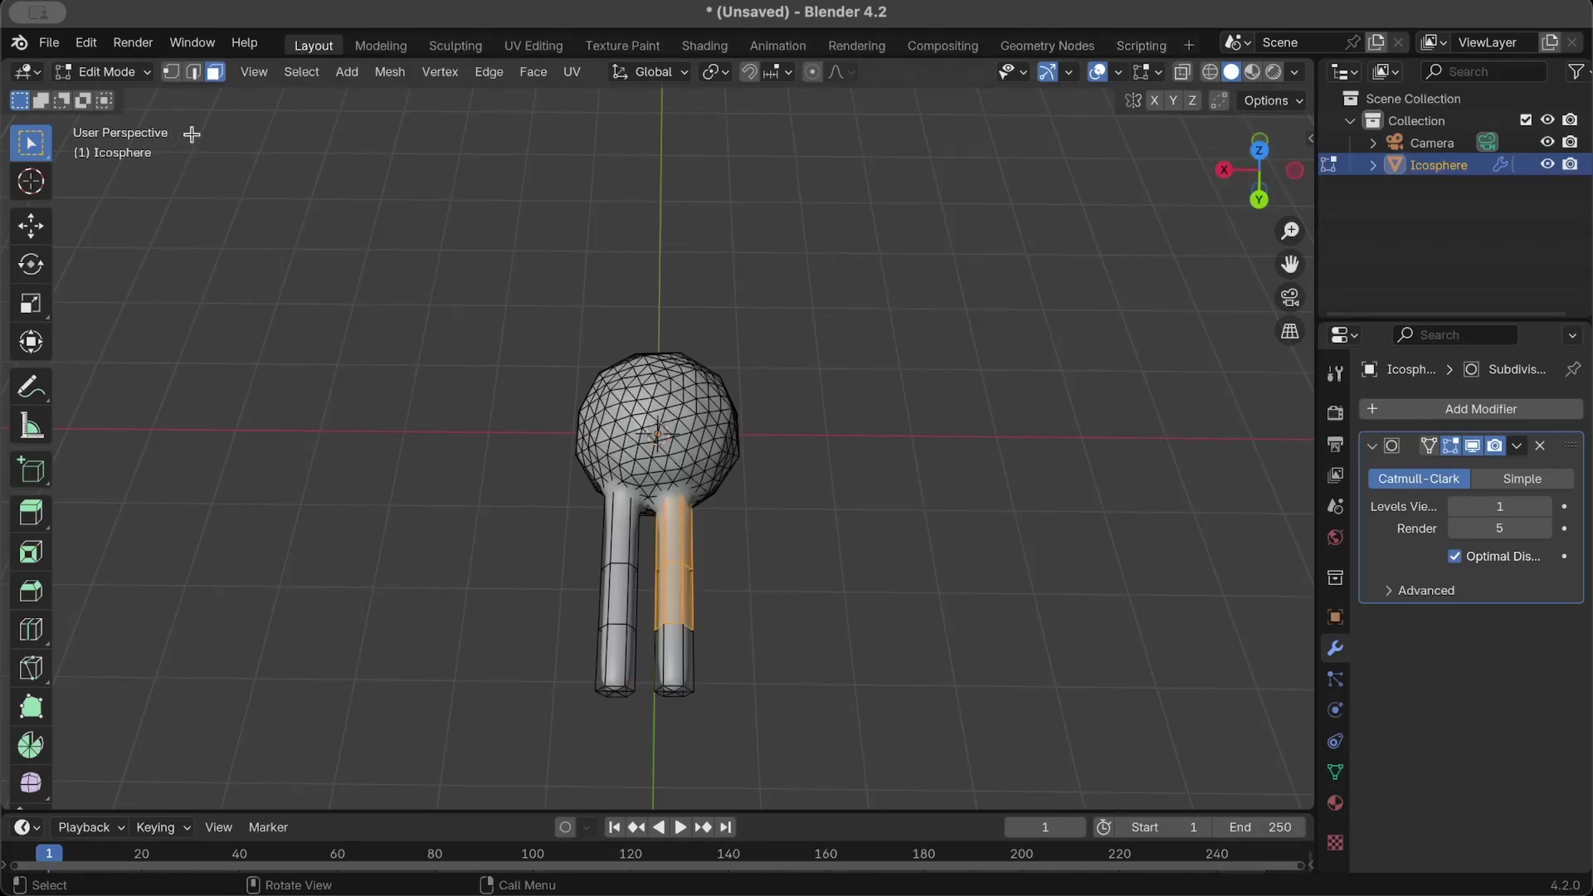
left_click(194, 72)
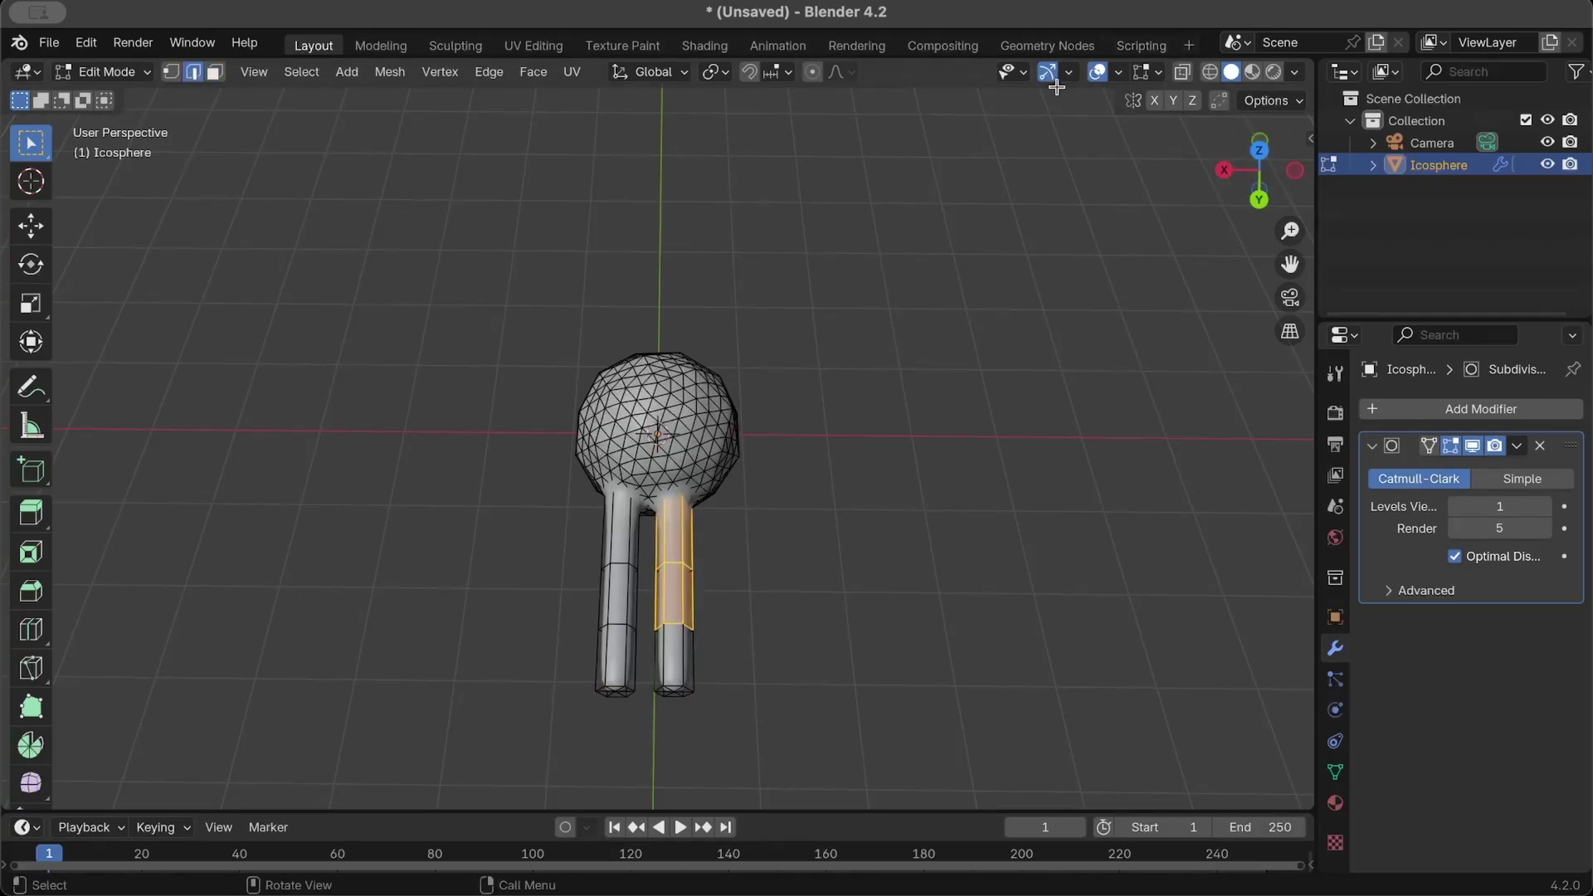
left_click(1183, 73)
scroll(760, 453, "up", 2)
scroll(760, 452, "up", 2)
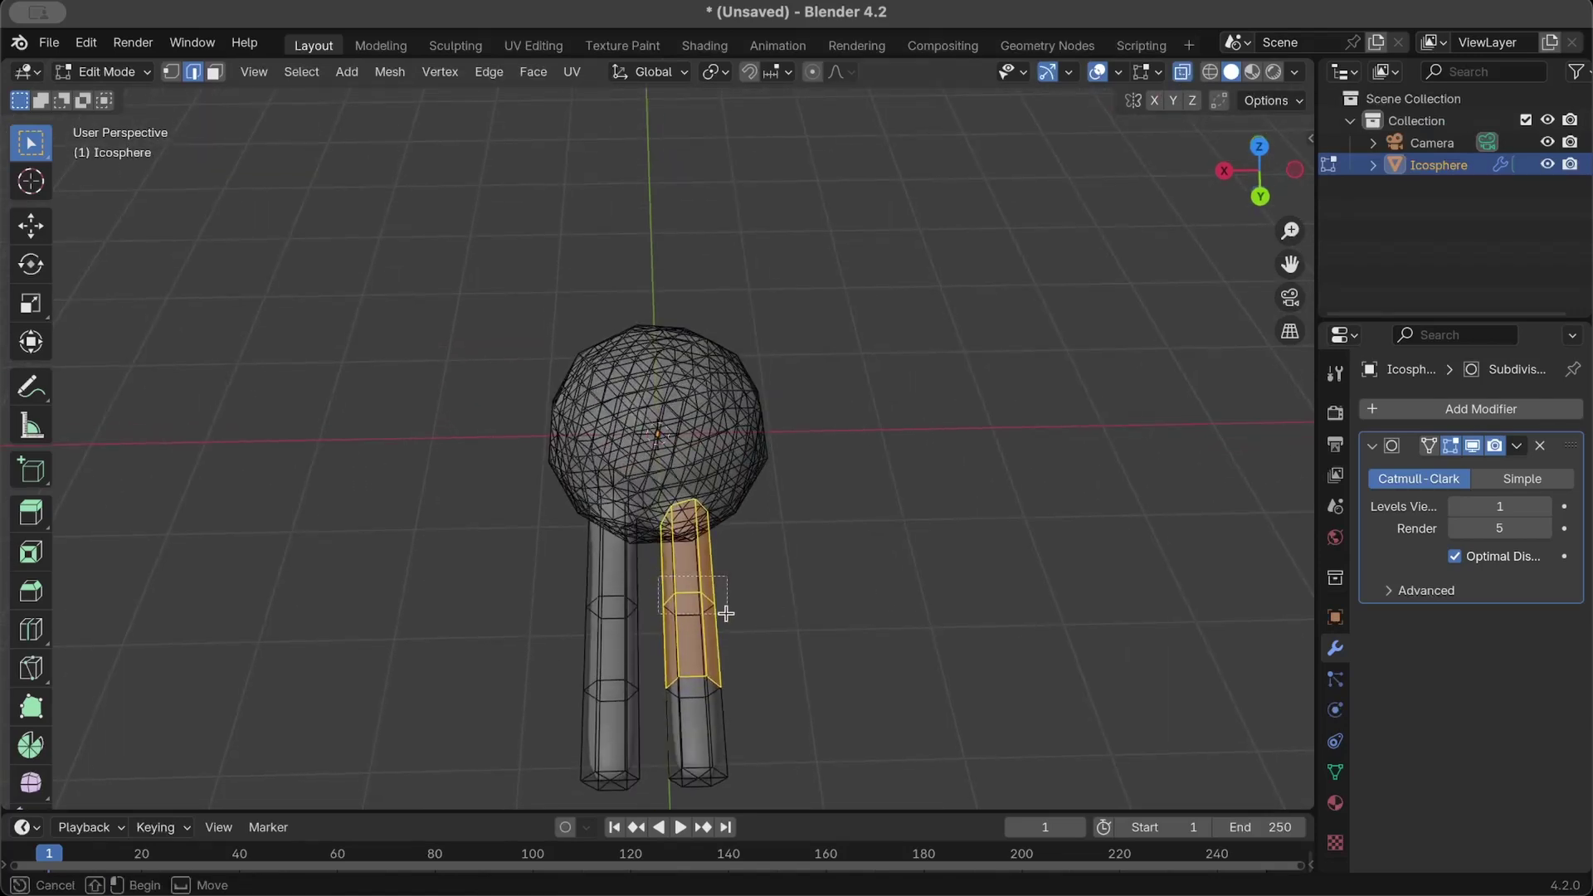
Loop-cut the right tail and shift the new loop about -0.396 m along X.
key("ctrl+r")
scroll(882, 630, "down", 2)
scroll(883, 630, "down", 2)
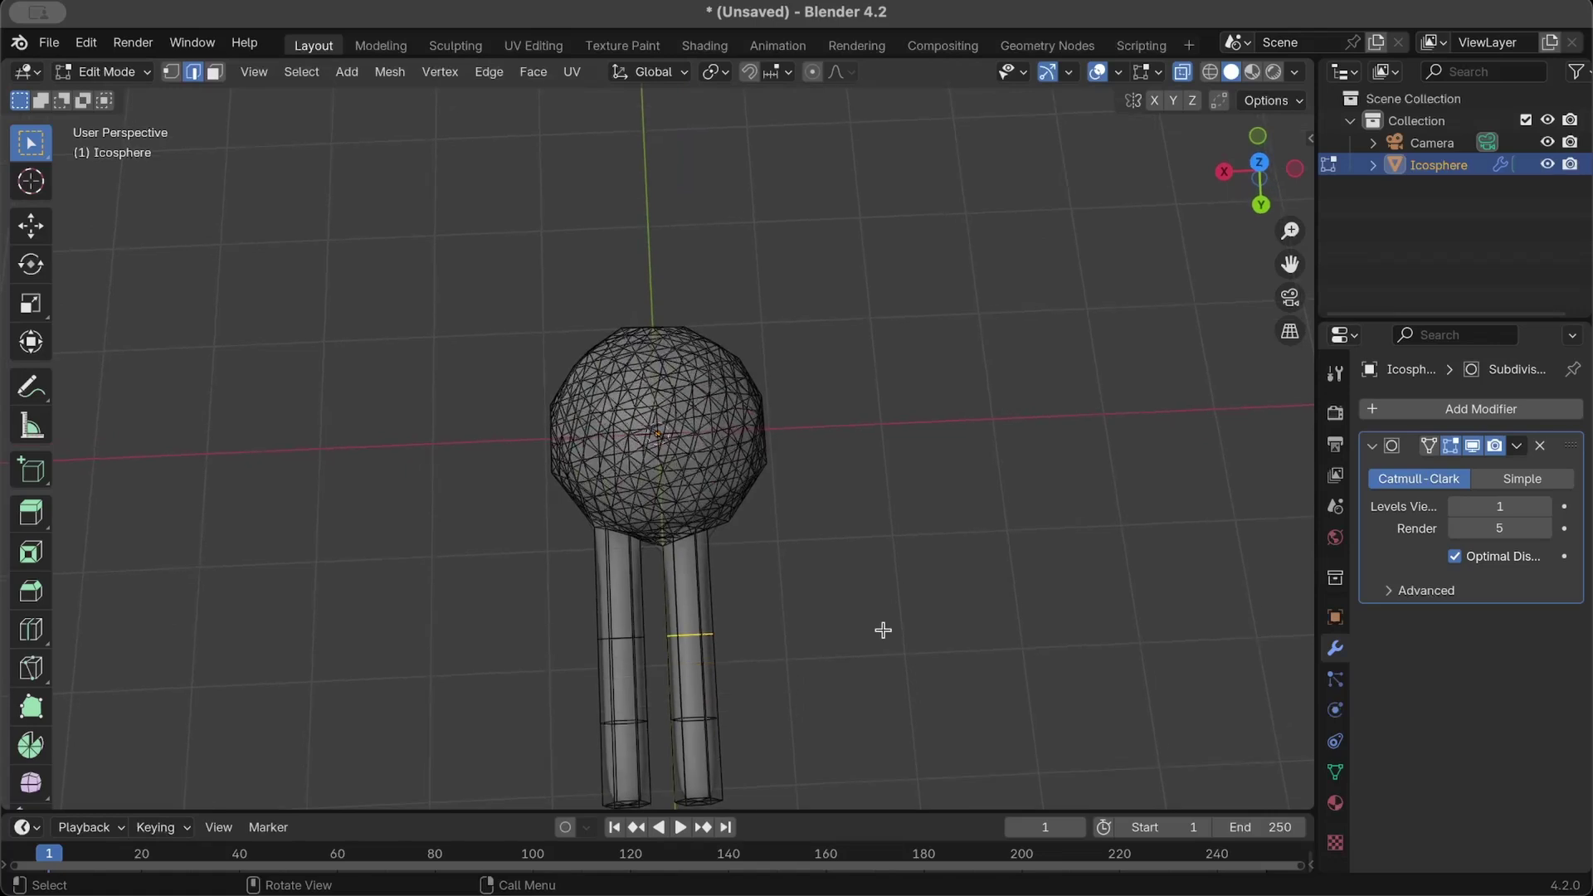
scroll(883, 630, "down", 2)
left_click(883, 630)
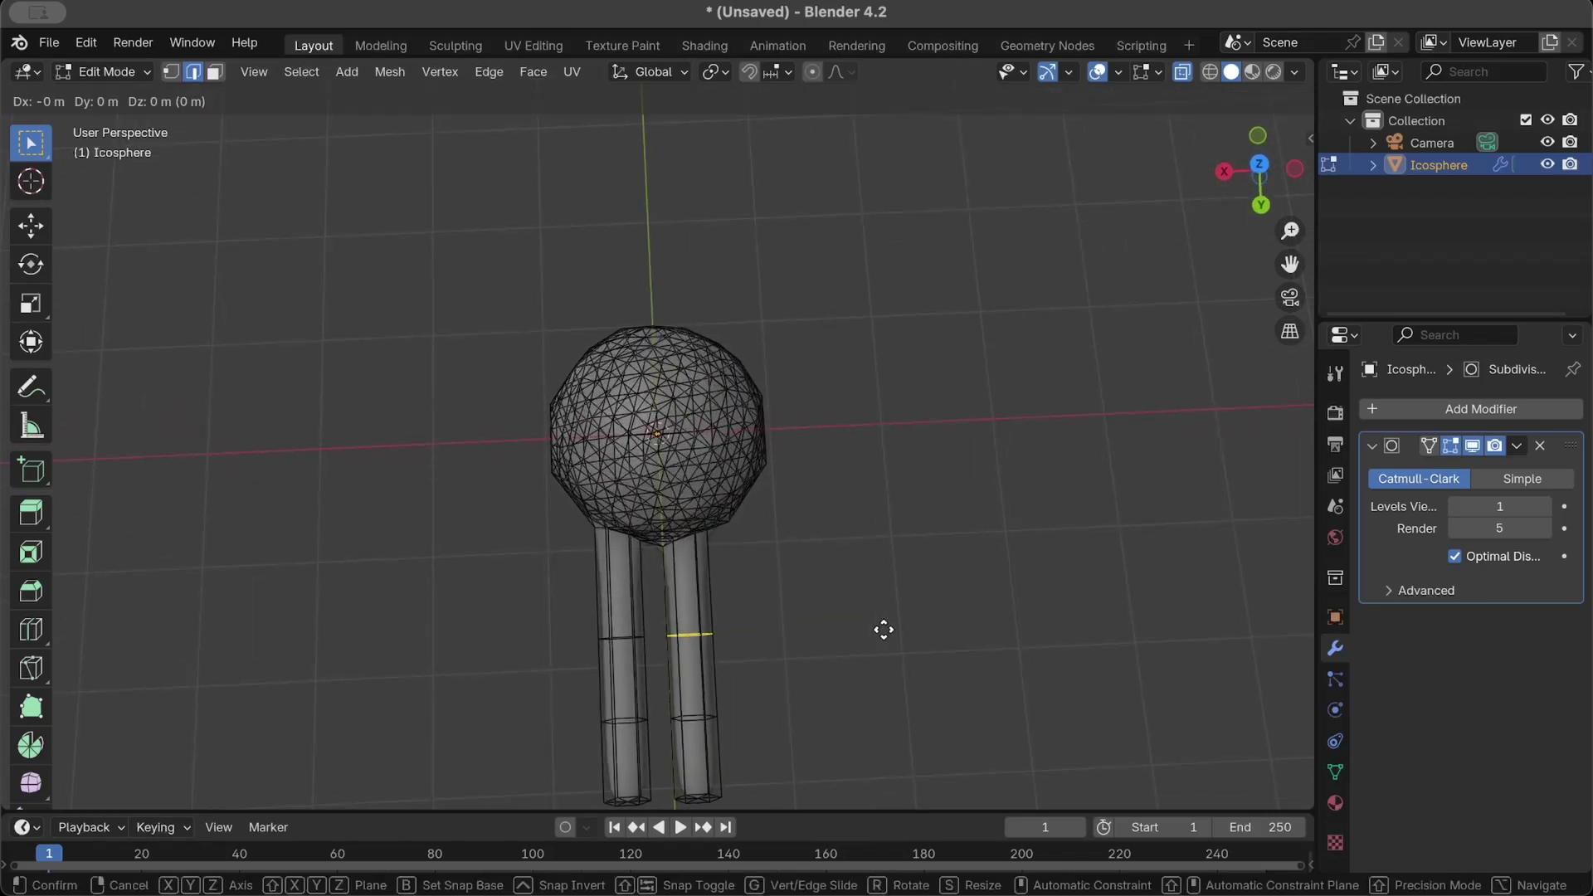
key("x")
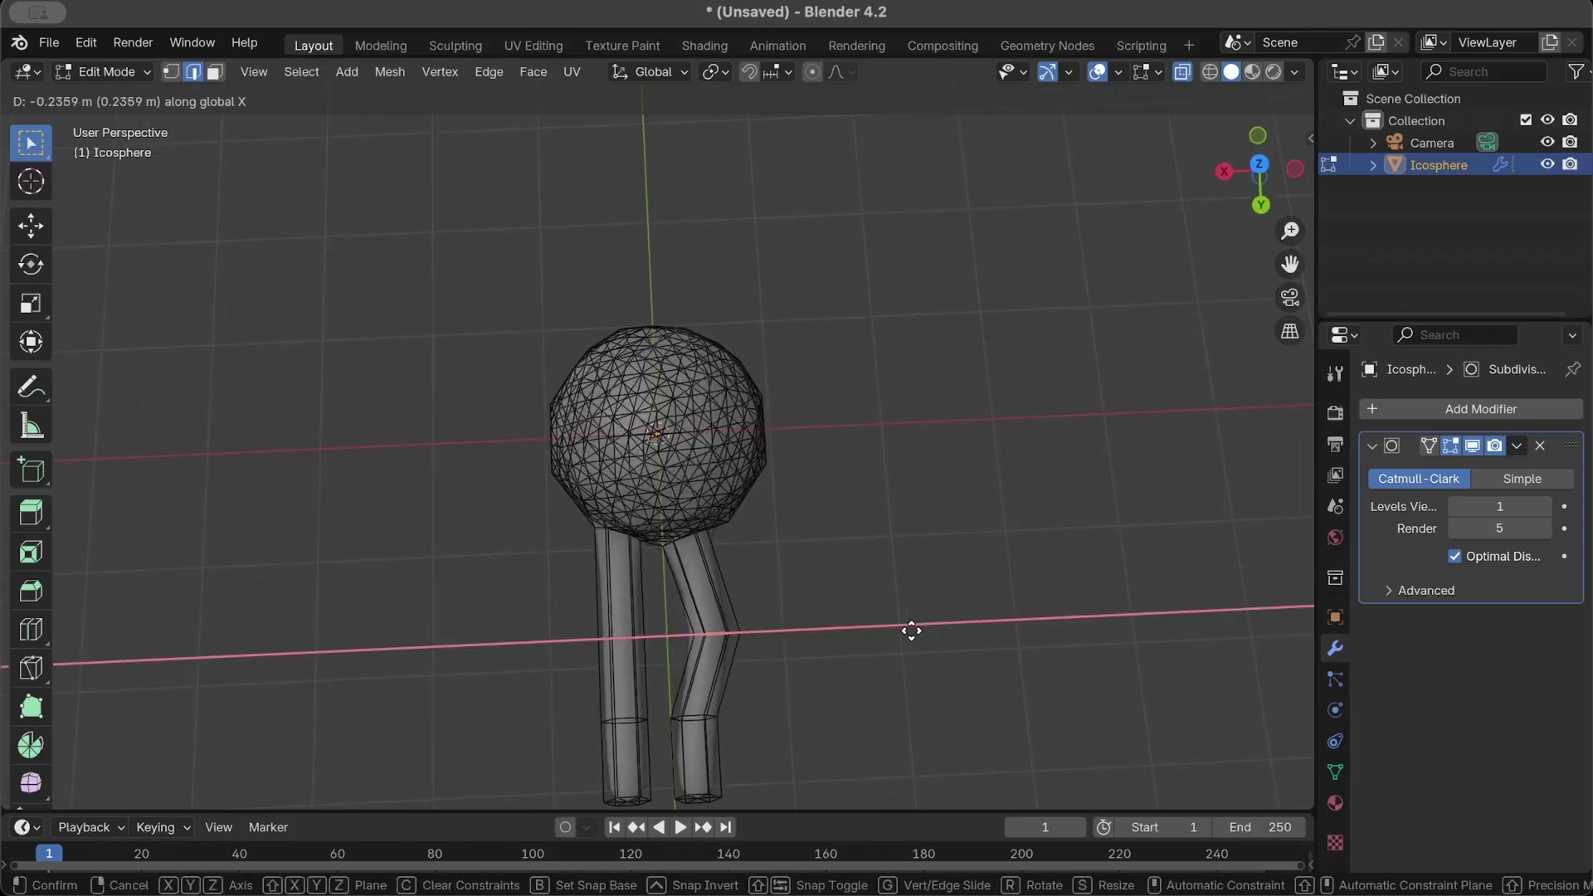
left_click(930, 633)
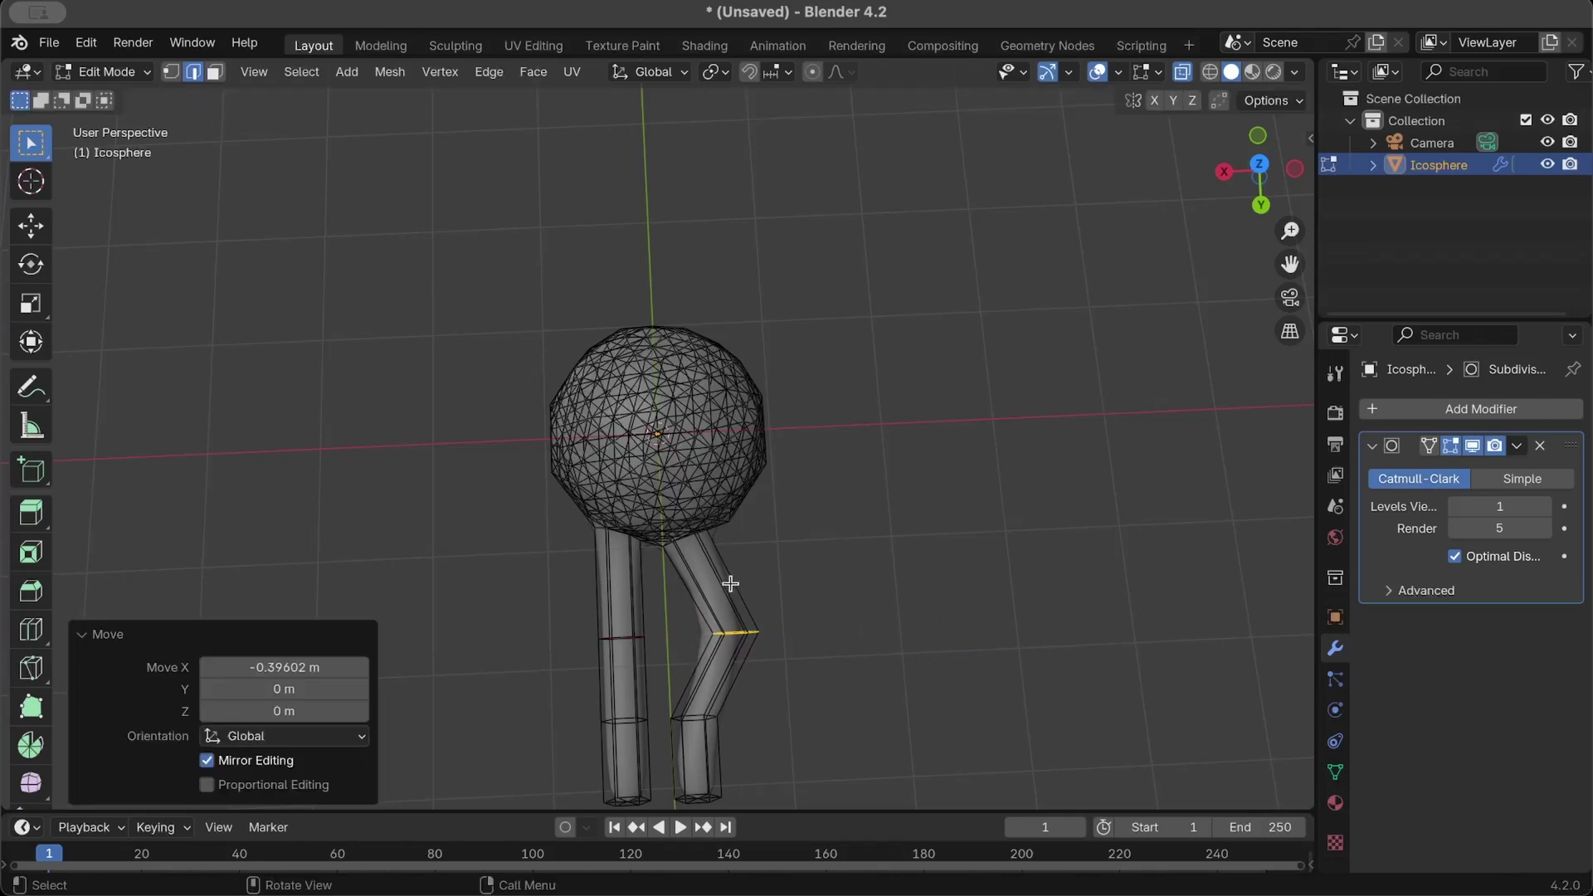
Orbit slightly and select an edge loop on the left tail.
scroll(703, 581, "down", 1)
middle_click_drag(703, 580, 541, 584)
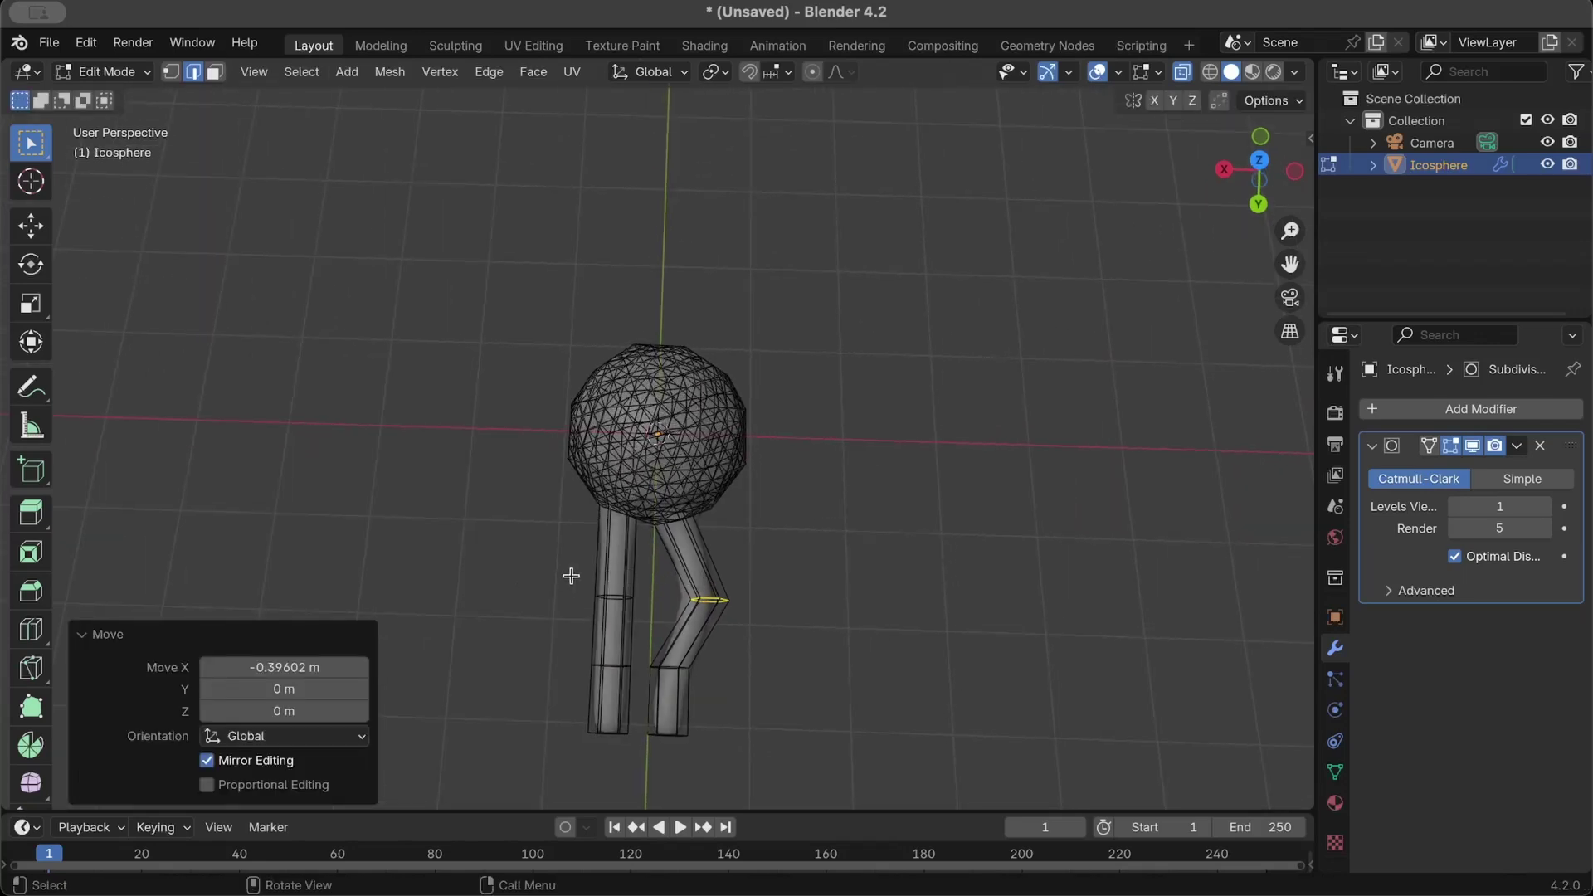
left_click(639, 646, "alt")
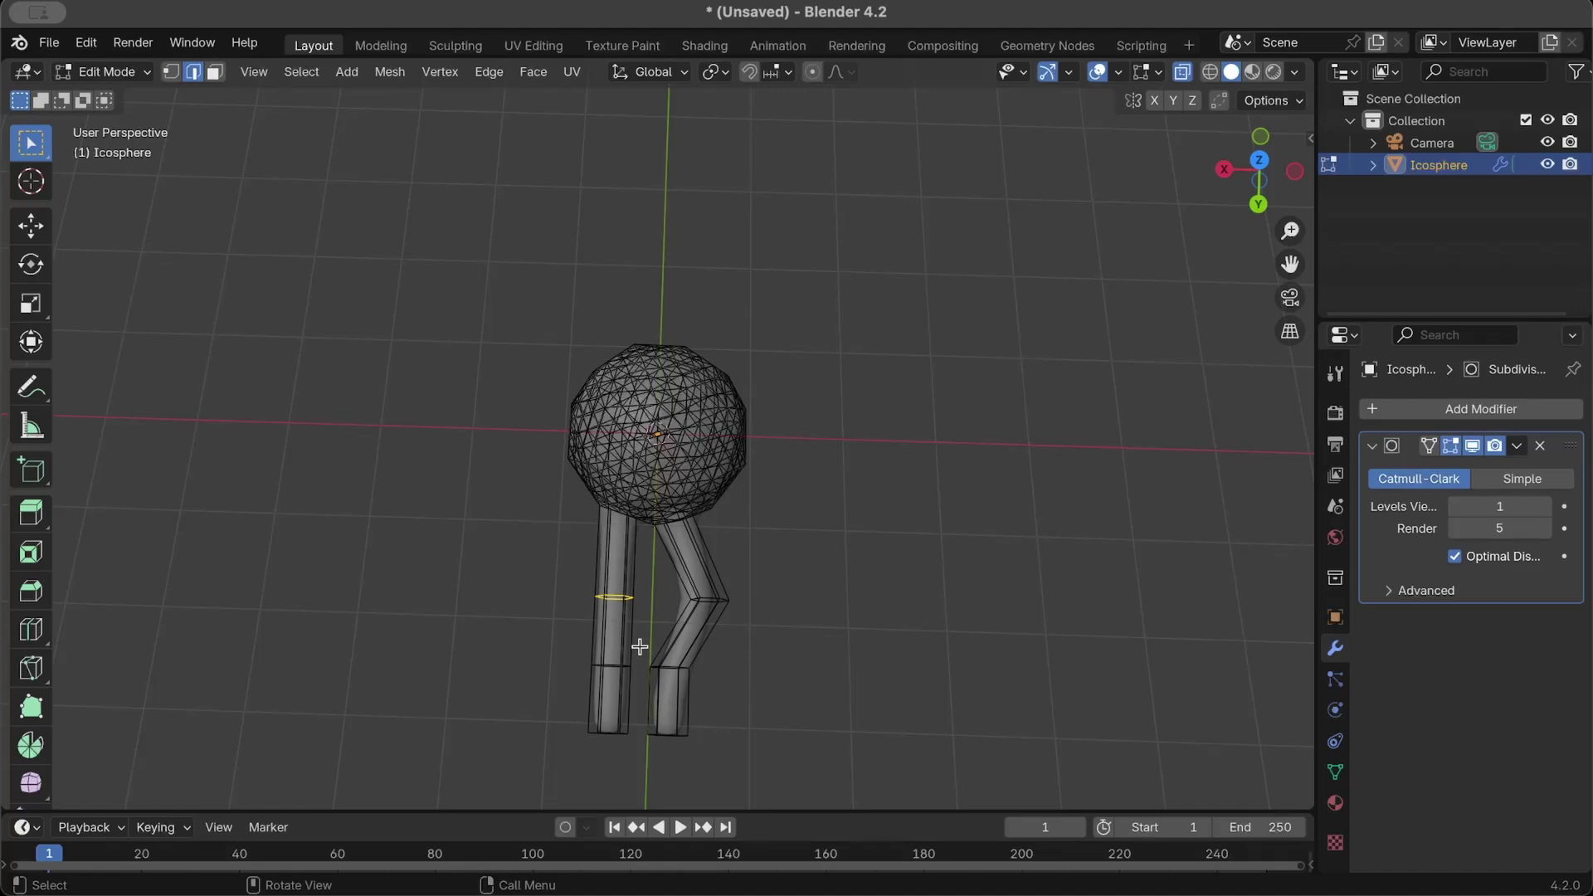
Reposition the left tail's loop and shift it along X.
key("g")
key("g")
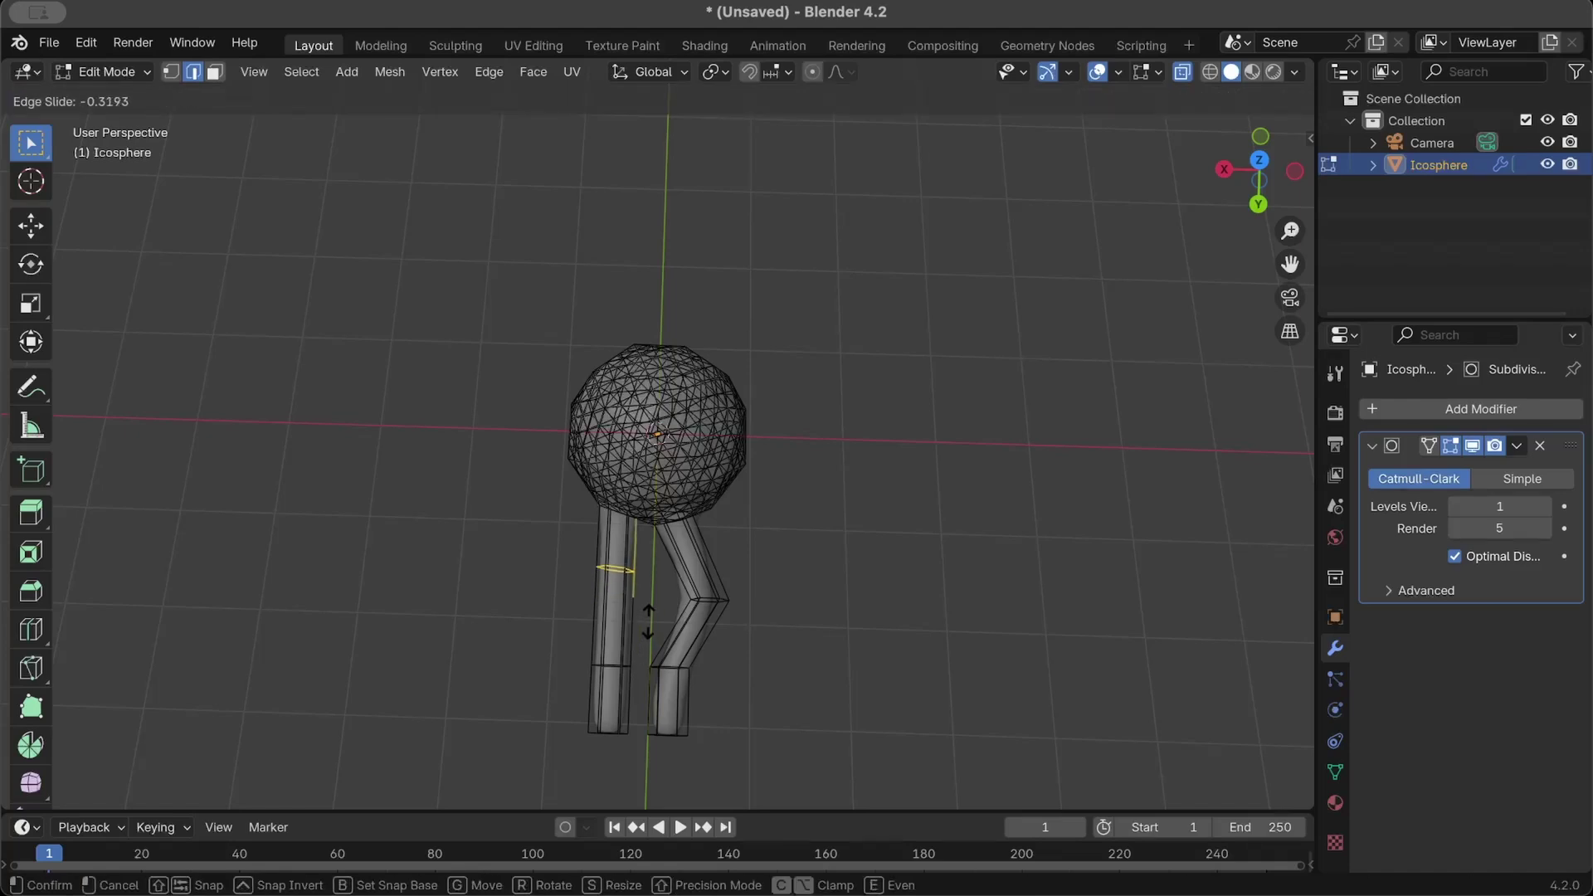
left_click(647, 623)
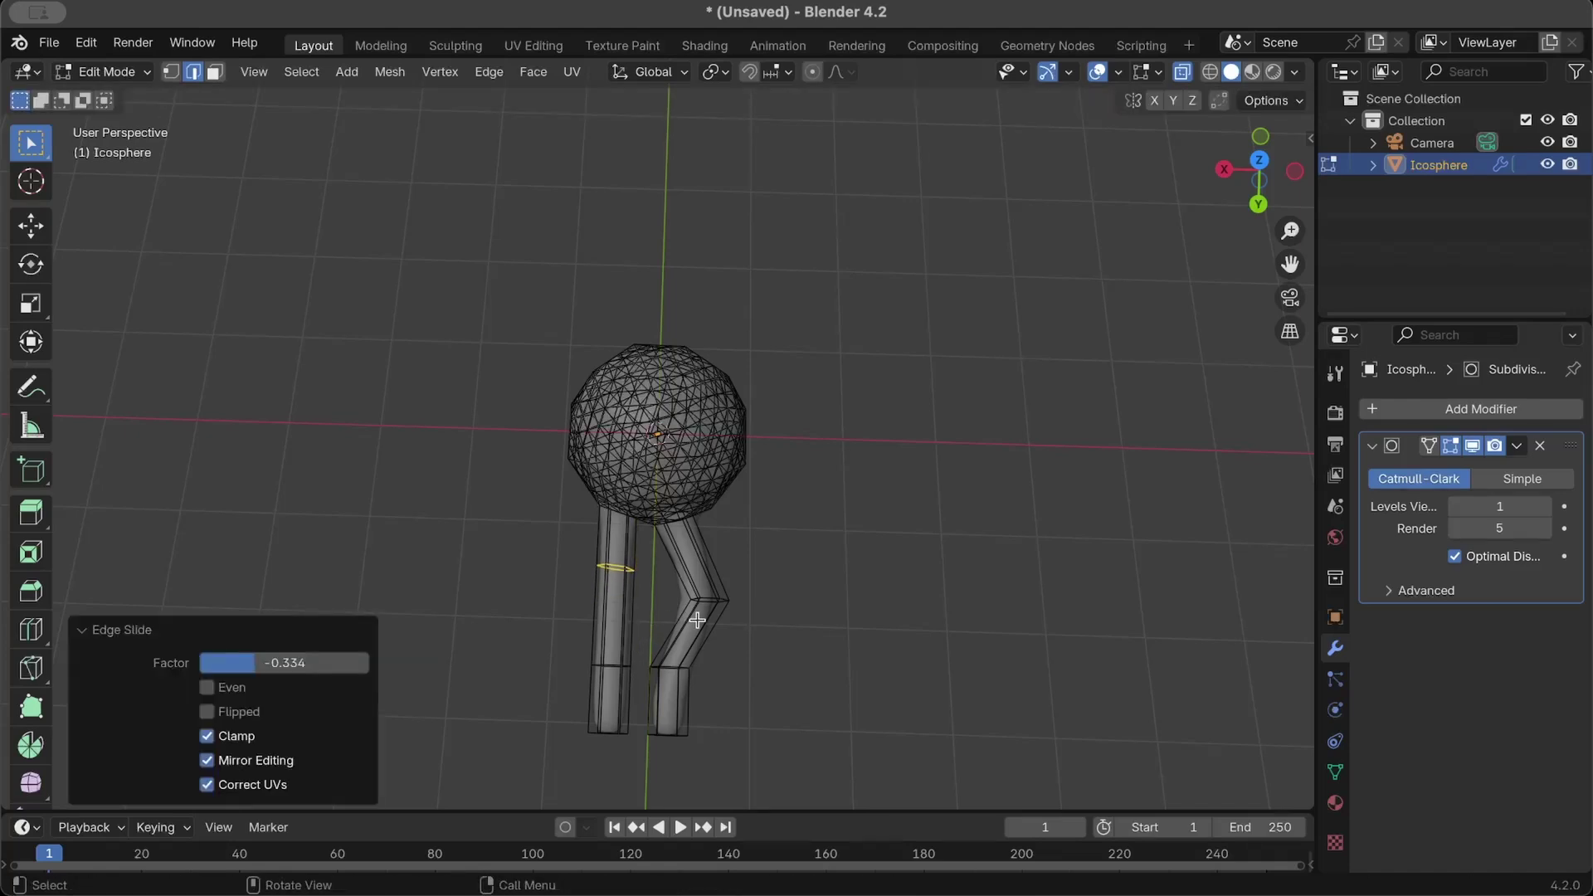
key("g")
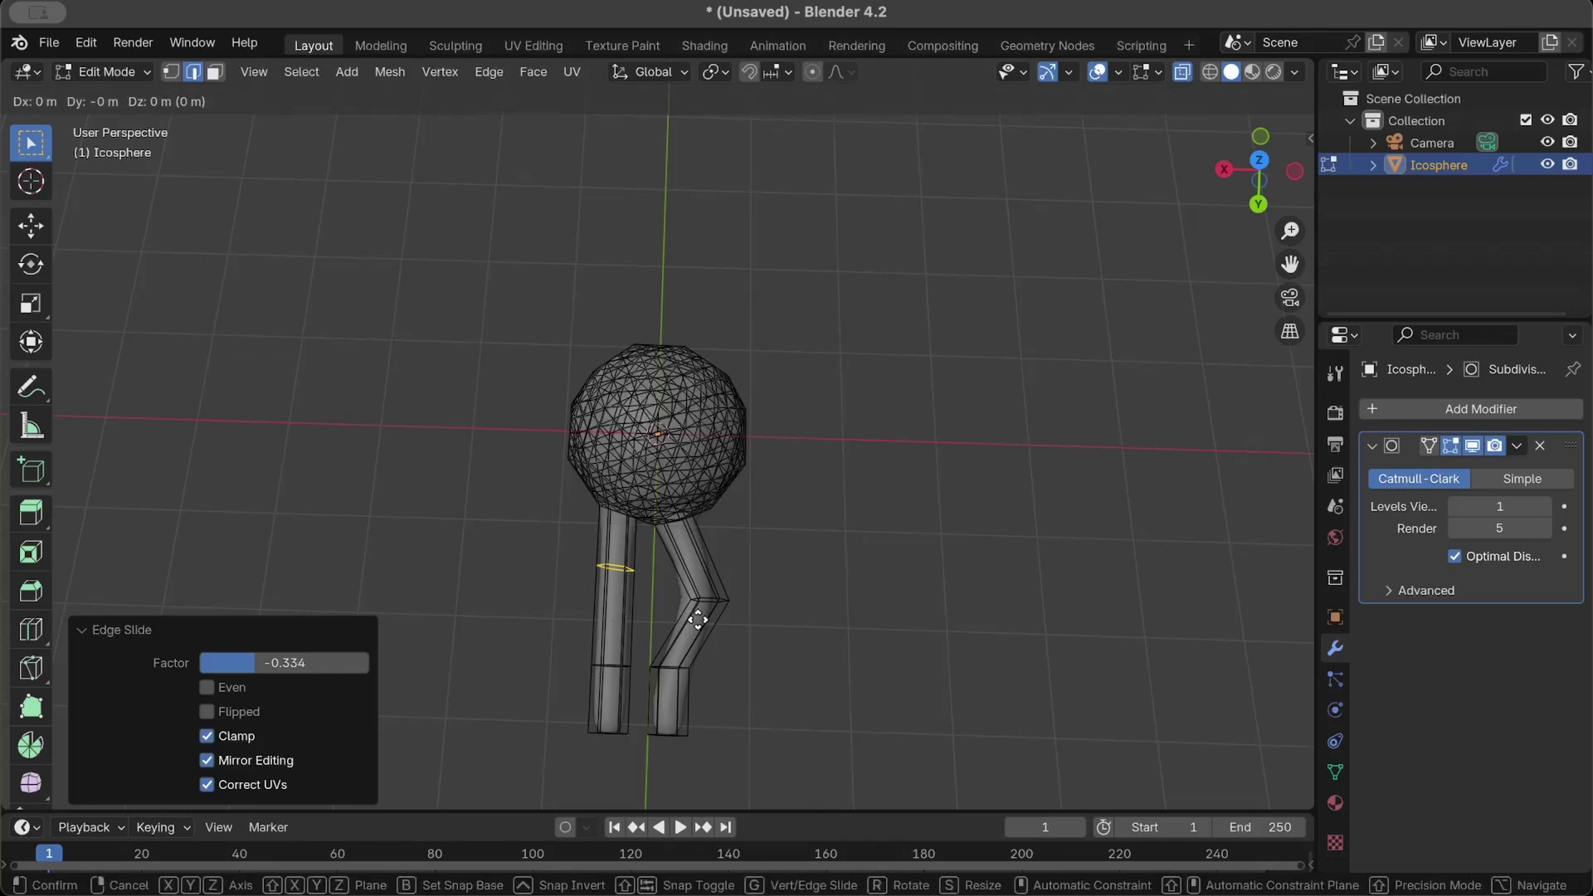
key("x")
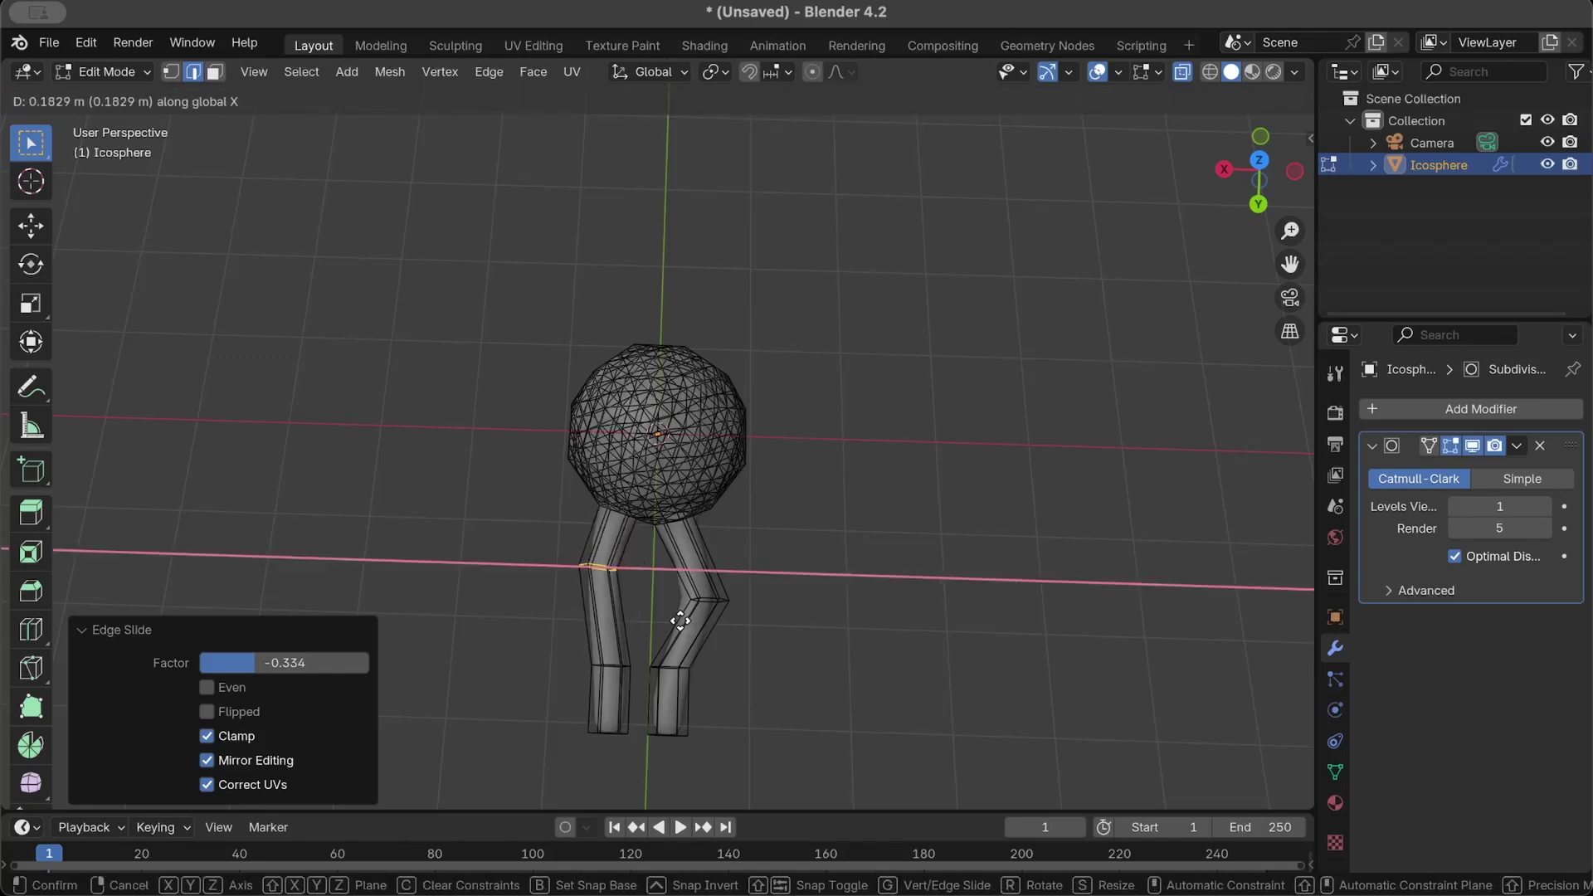
left_click(681, 620)
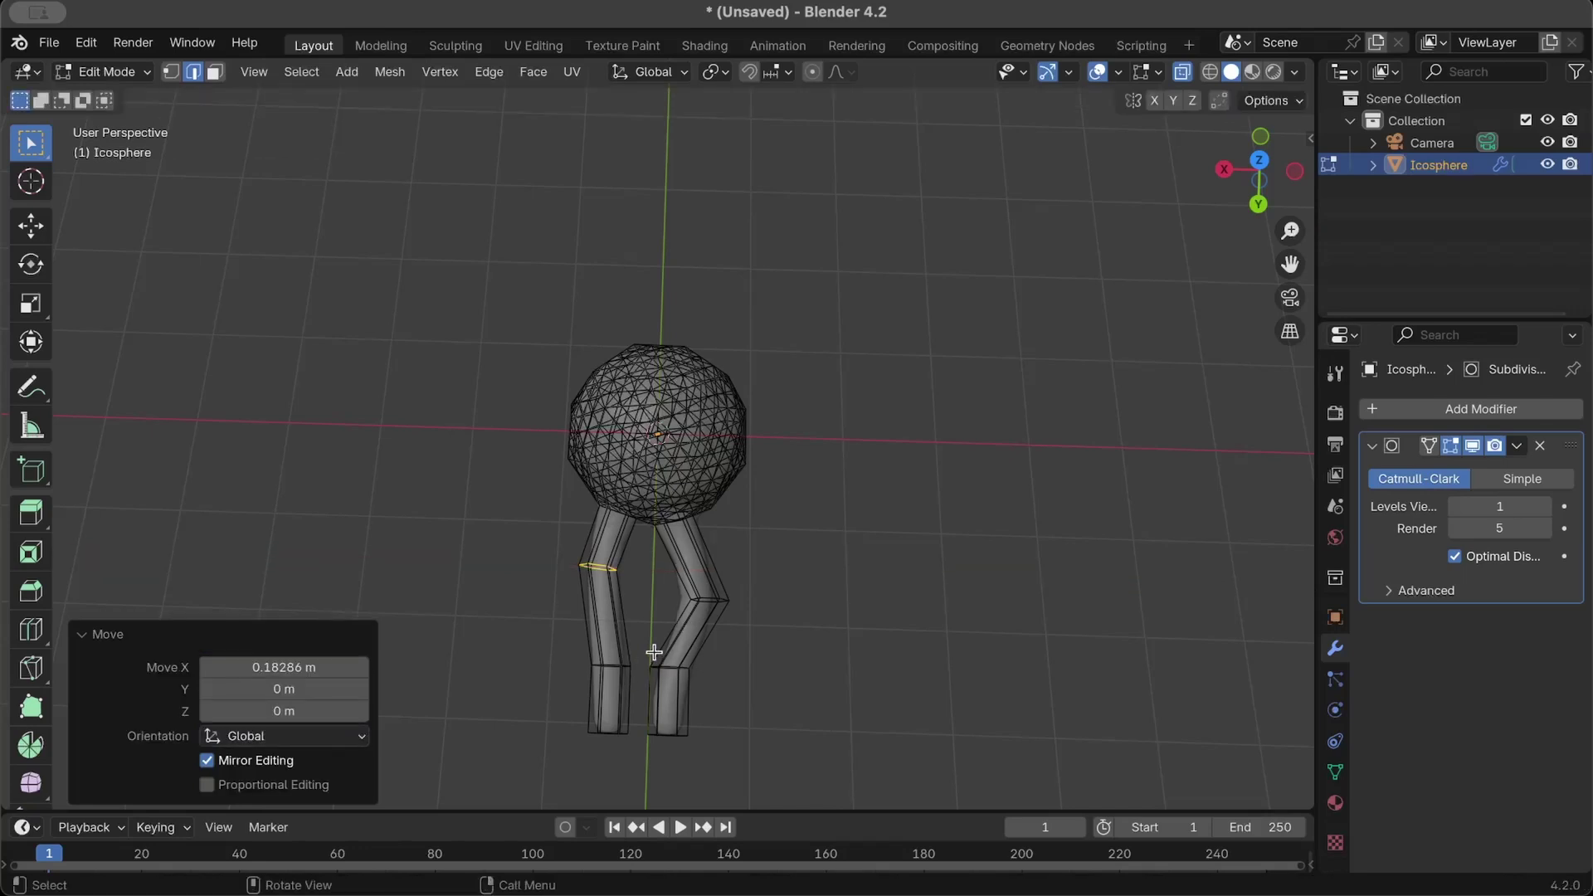
Box-select a ring on the right leg and move it to bend the knee.
left_click_drag(655, 653, 718, 686)
left_click_drag(641, 640, 706, 683)
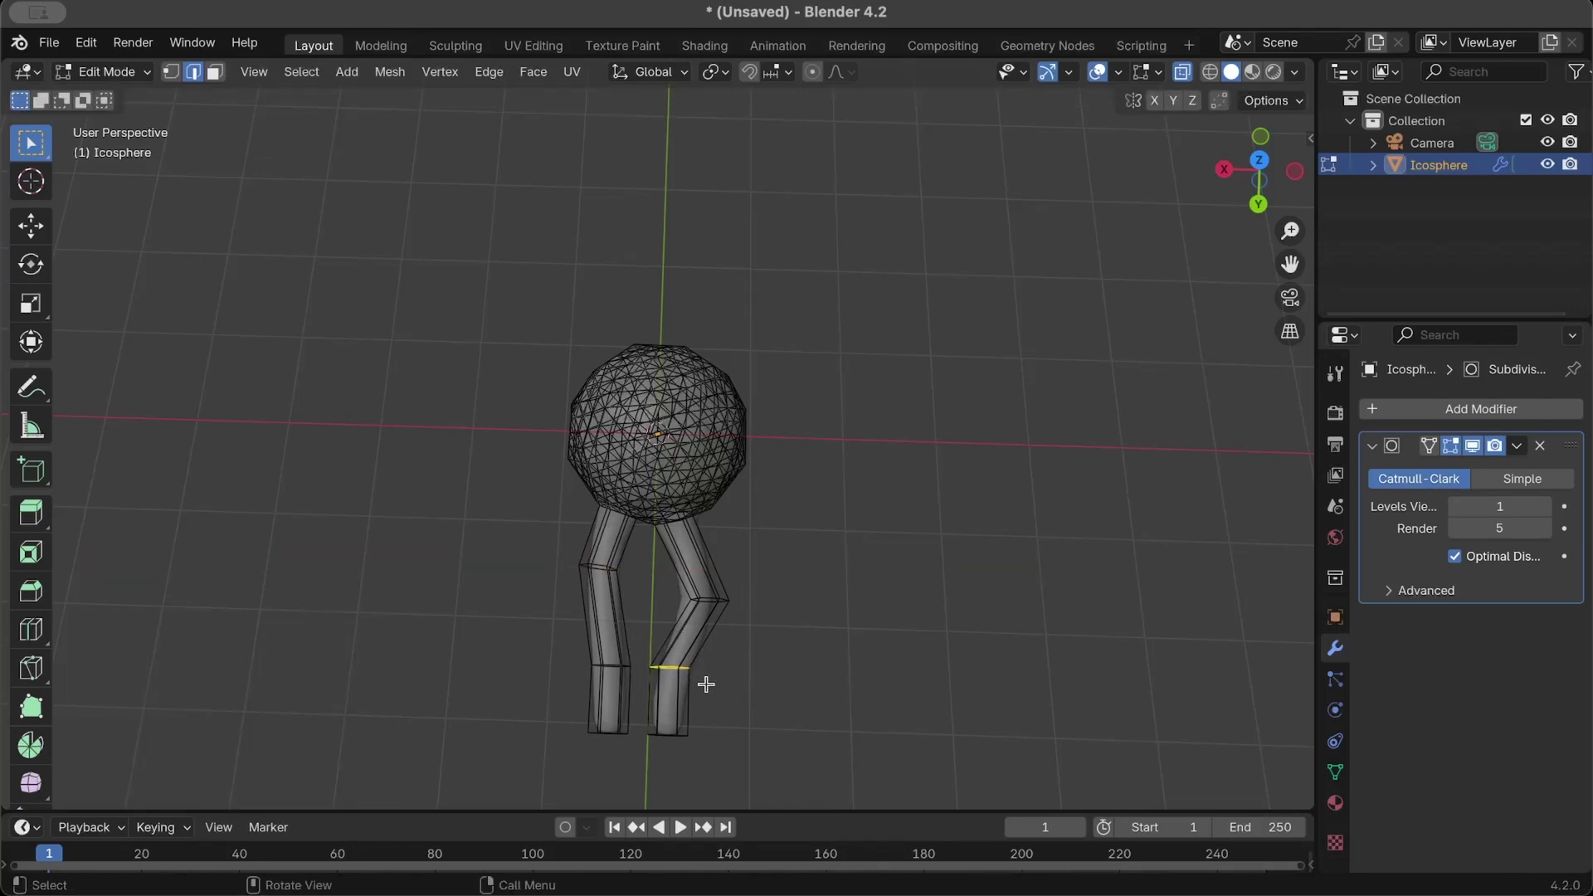
key("g")
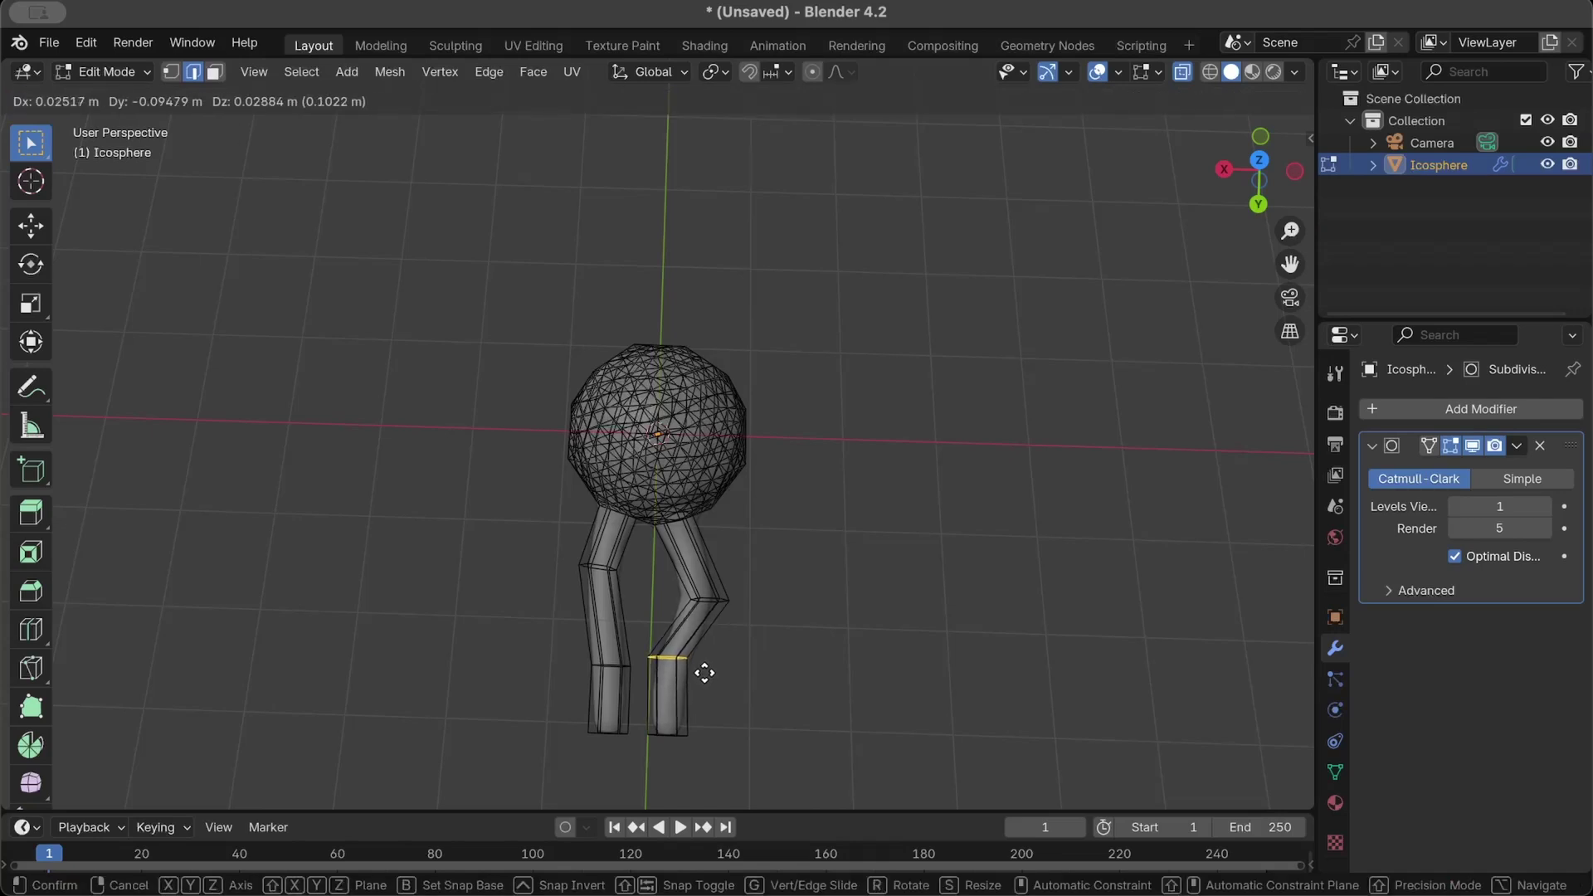
left_click(704, 673)
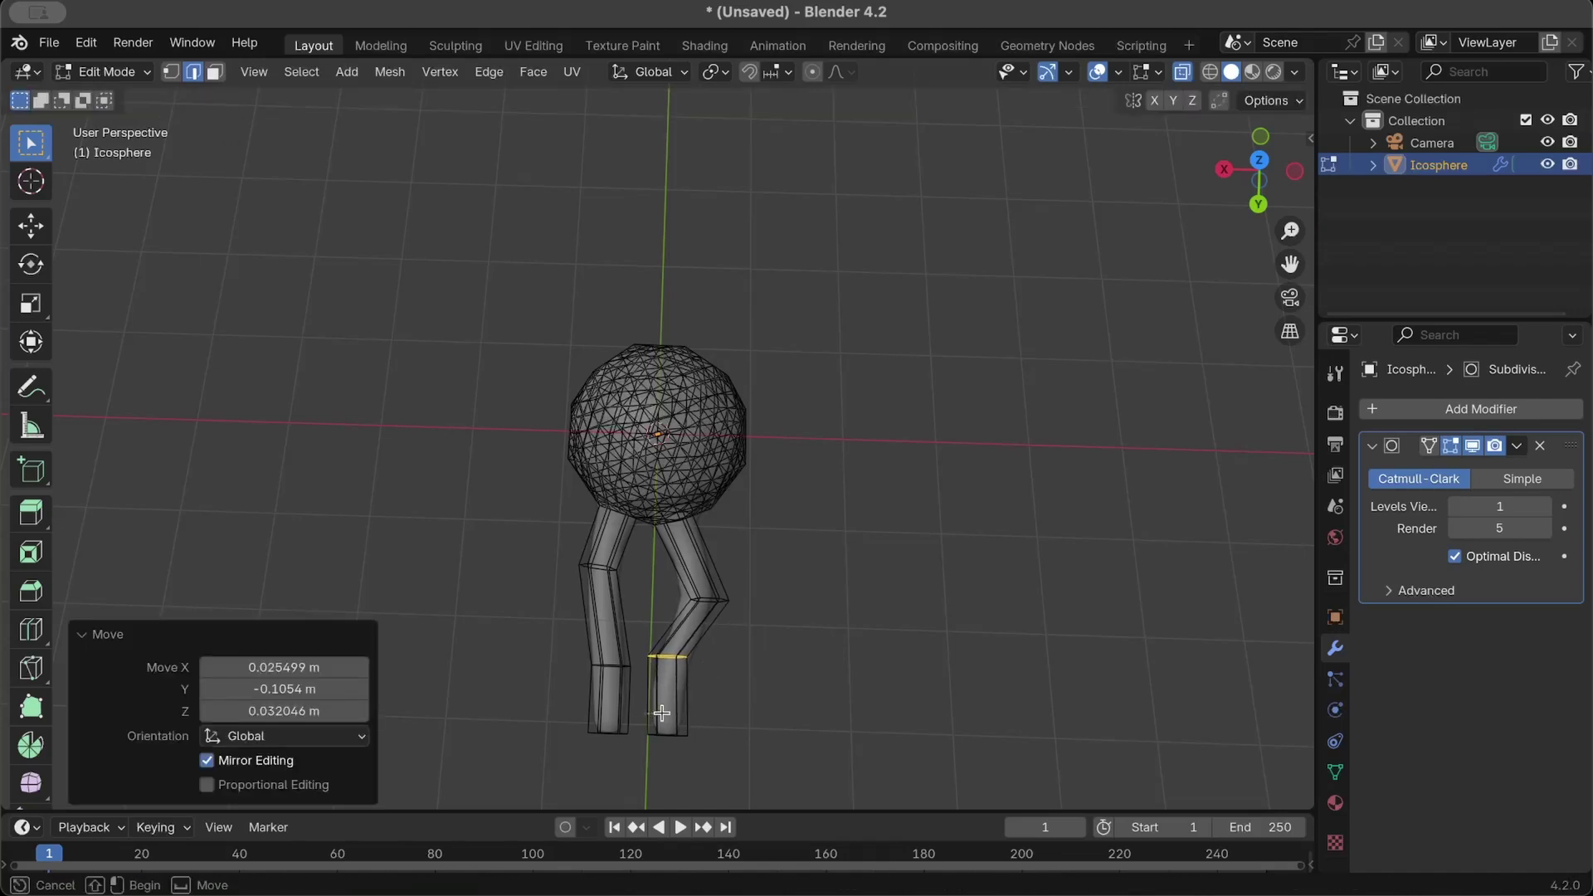
Move the right leg's bottom foot ring 0.39682 m along Y.
left_click_drag(661, 712, 735, 785)
key("g")
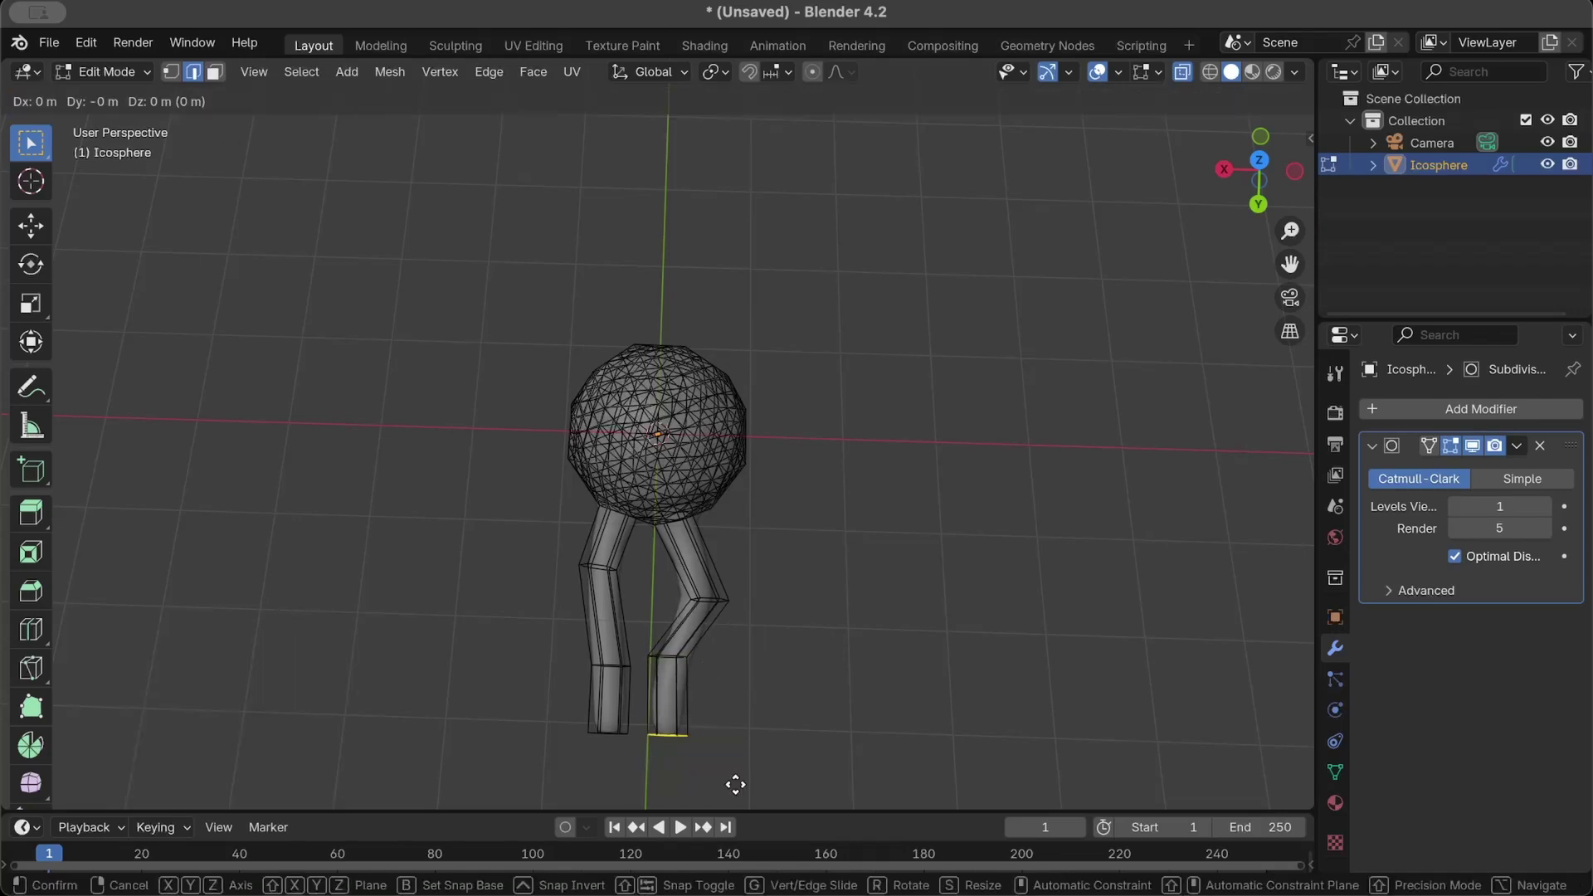
key("y")
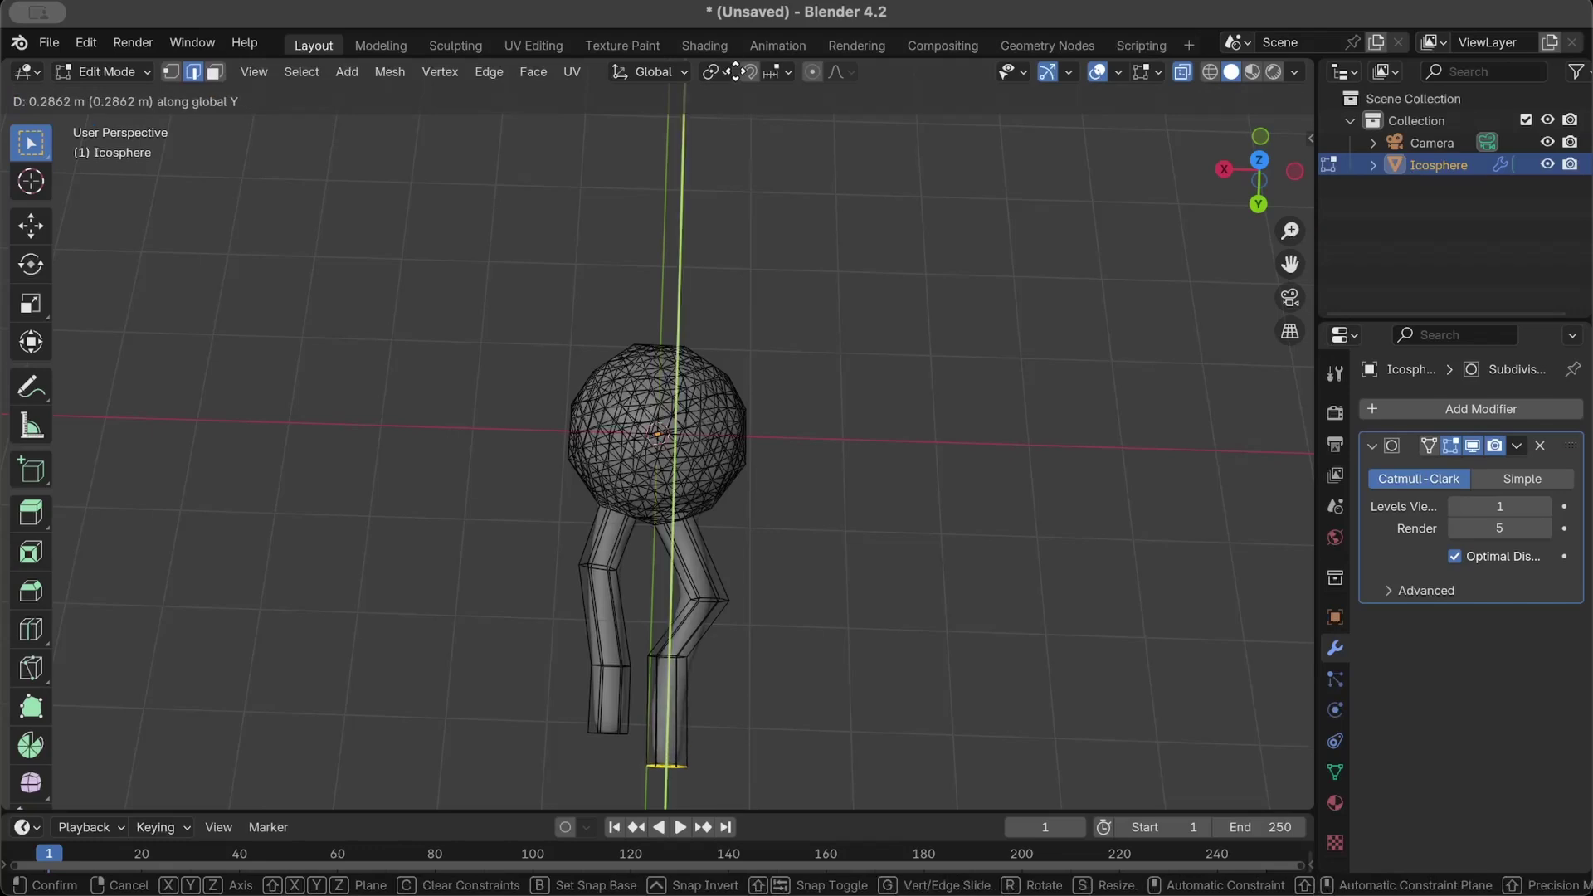
left_click(737, 79)
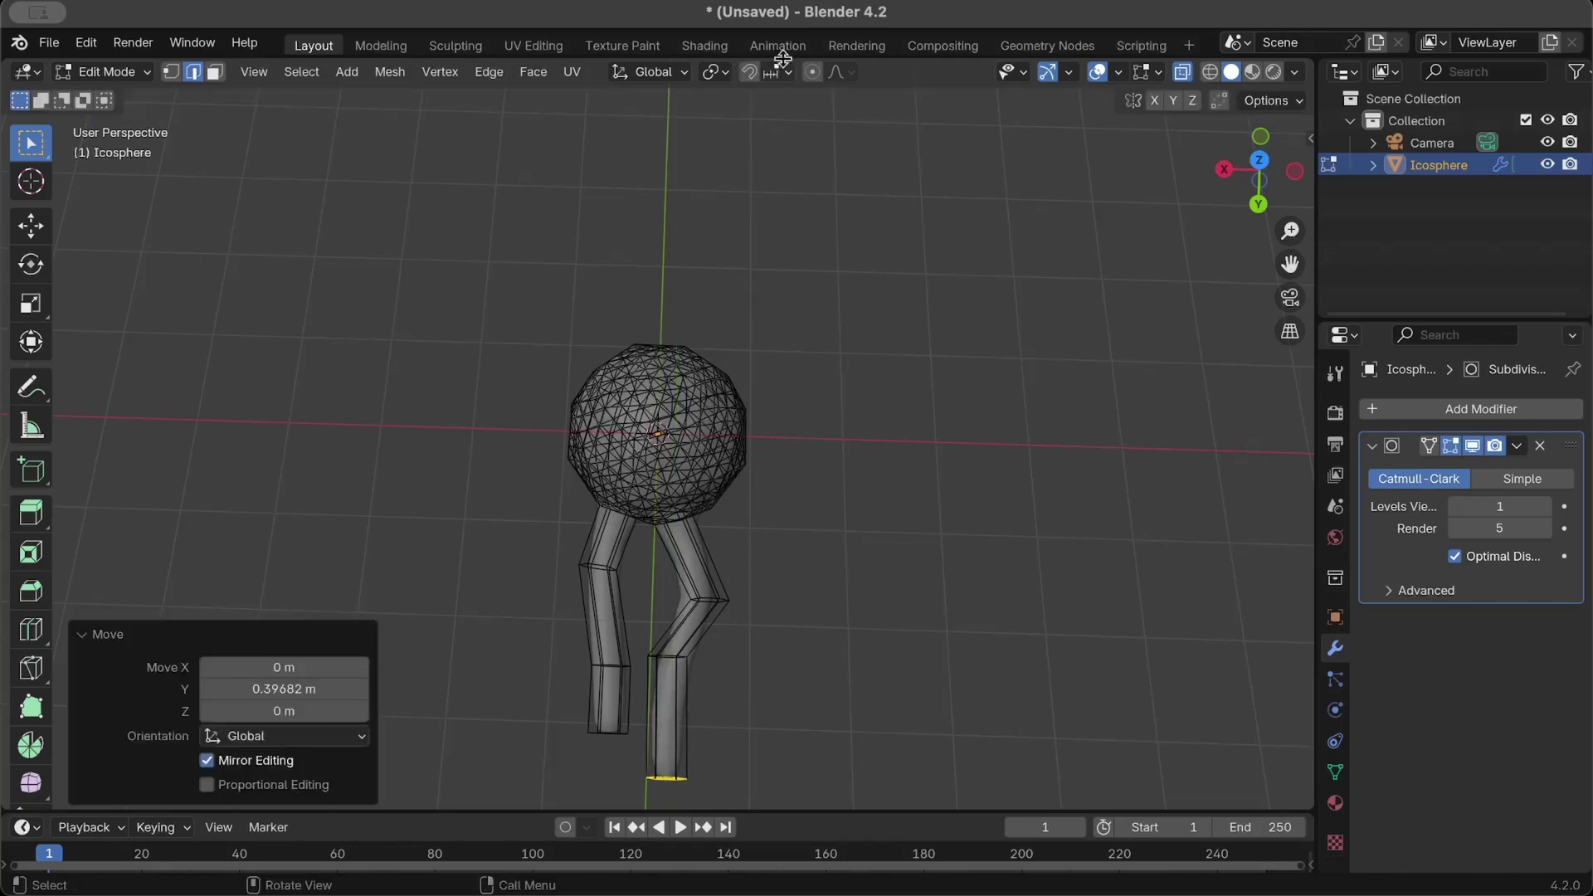
scroll(780, 274, "down", 3)
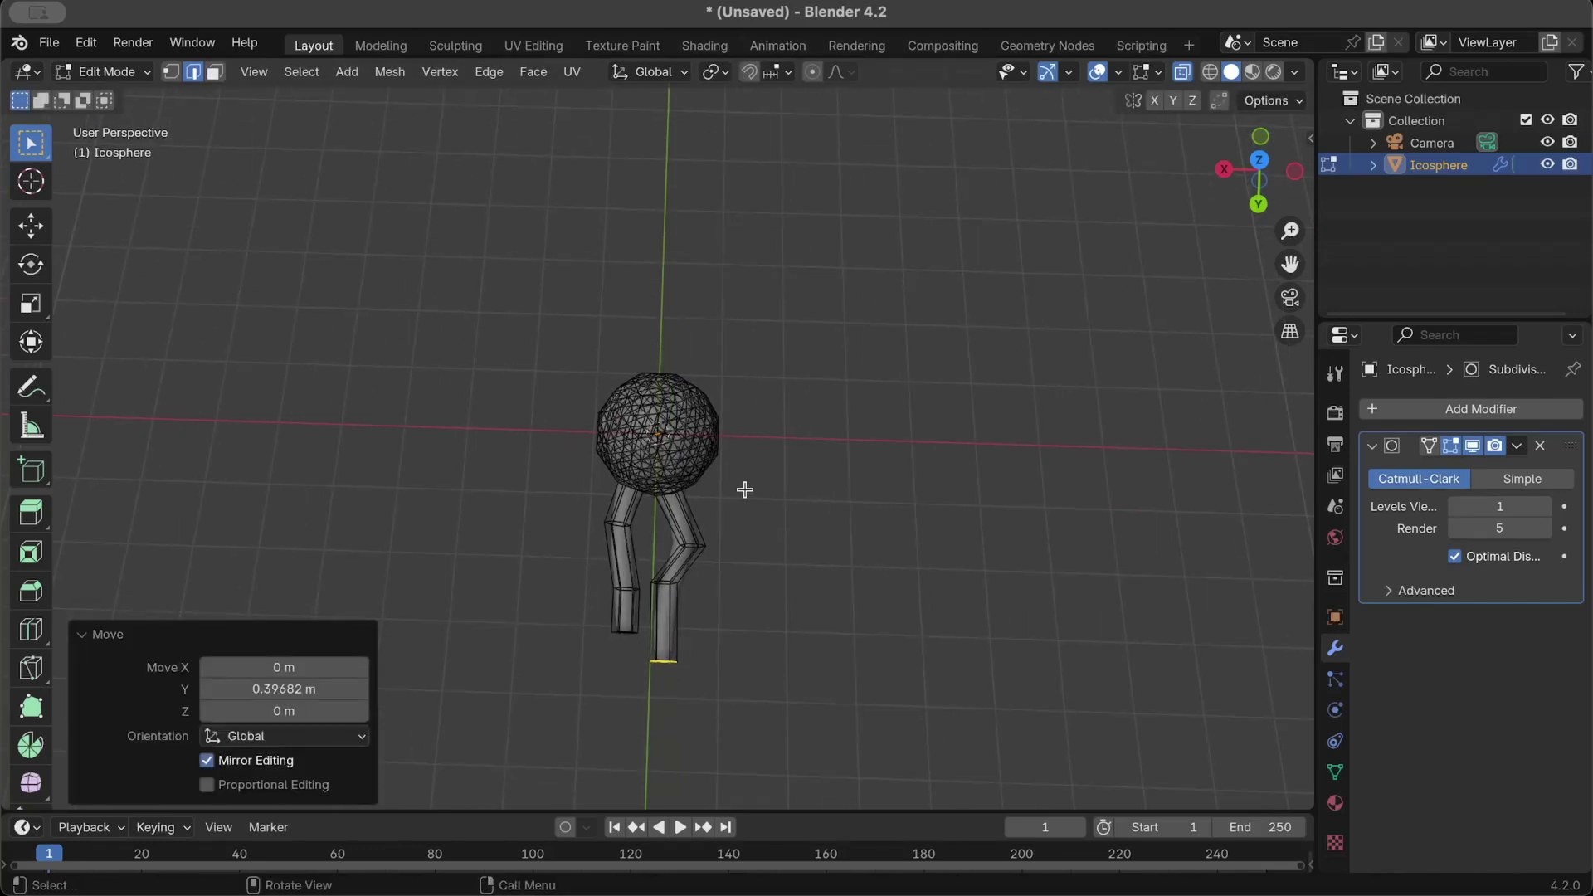
Scale the right leg's knee ring up to 1.230.
middle_click_drag(743, 487, 730, 490)
scroll(729, 490, "up", 3)
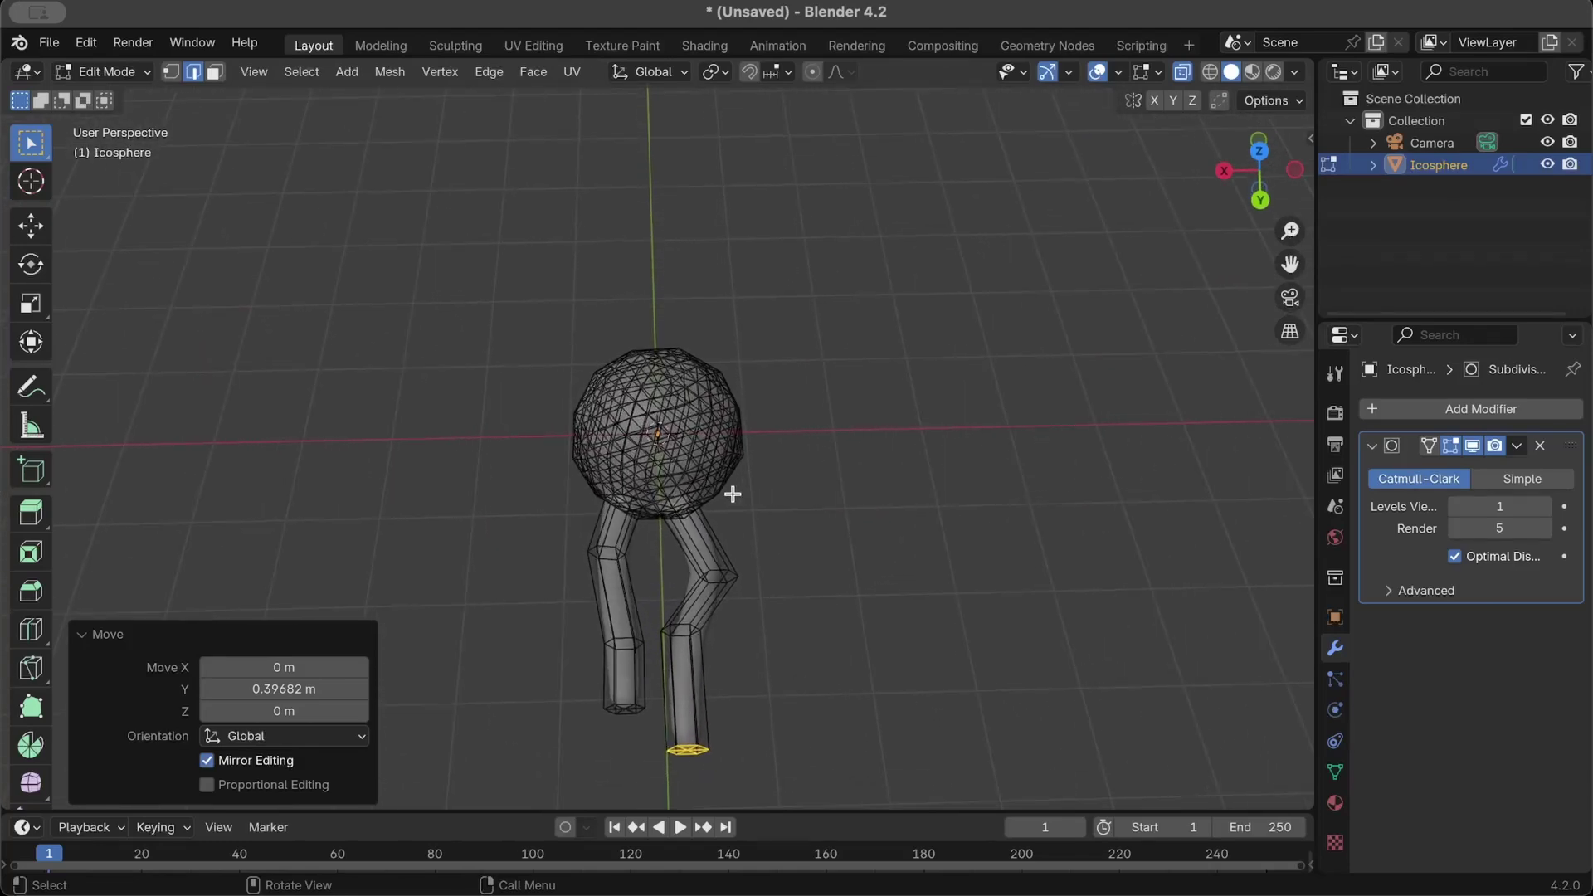
middle_click_drag(671, 573, 671, 573)
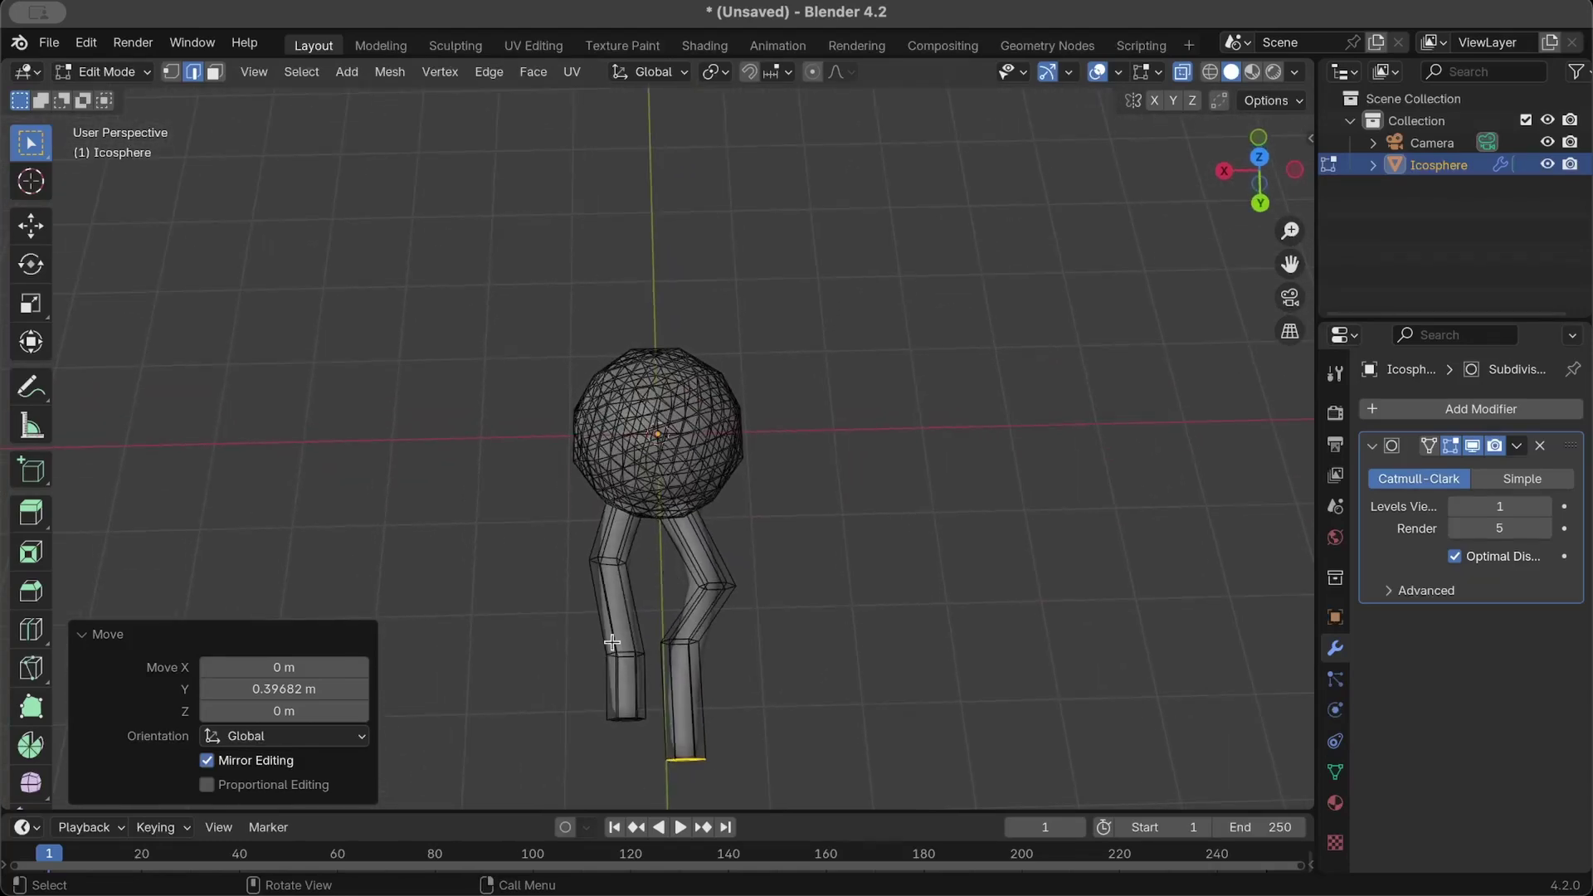
left_click(679, 640, "alt")
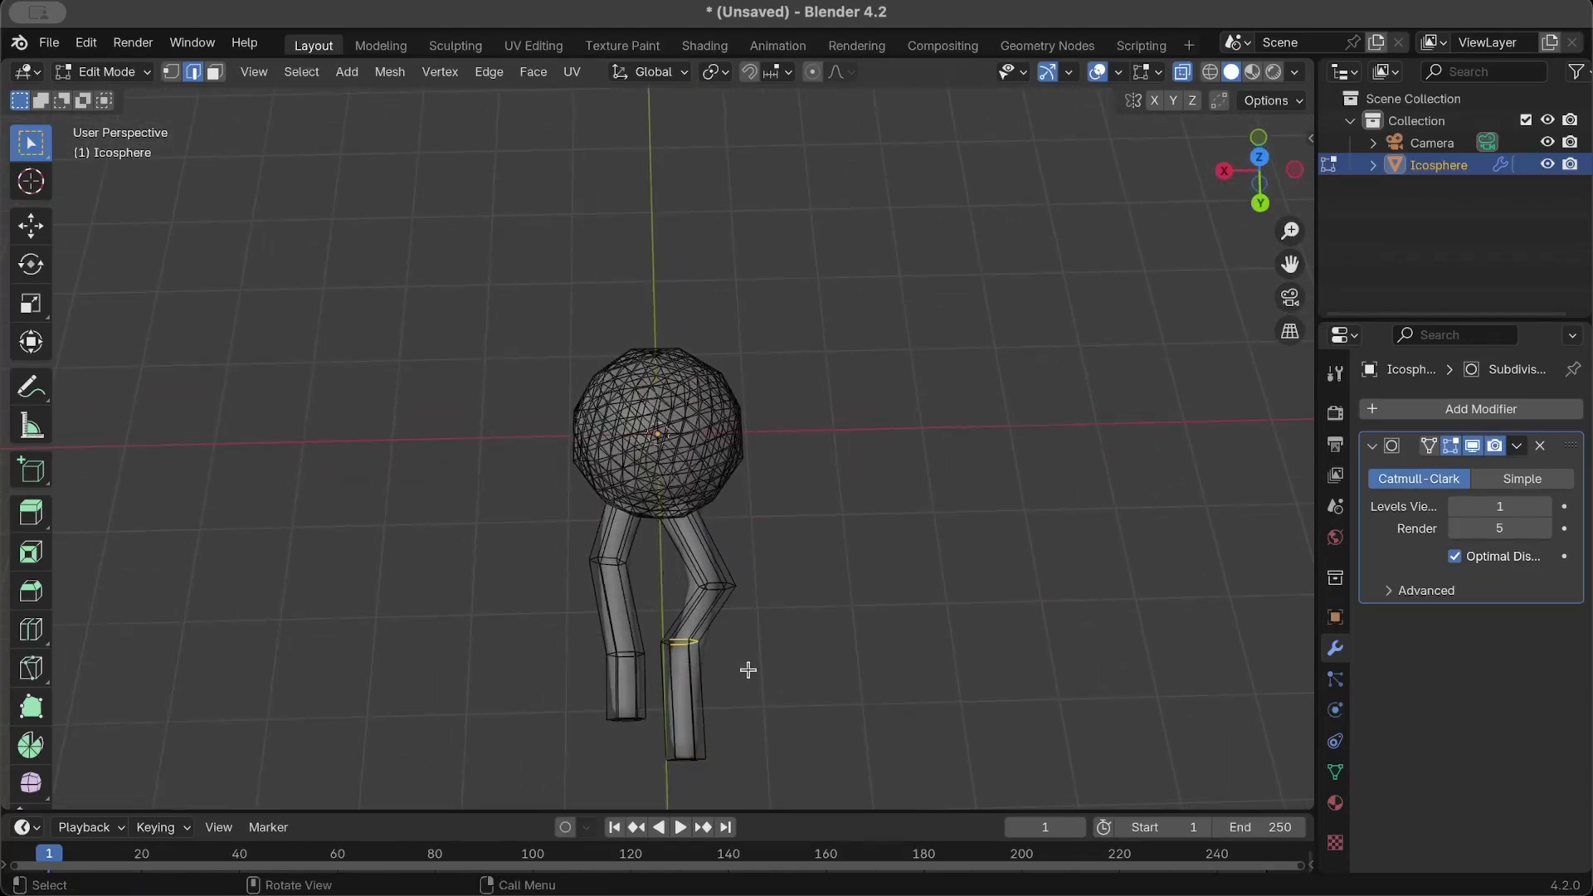
left_click_drag(639, 615, 761, 697)
key("s")
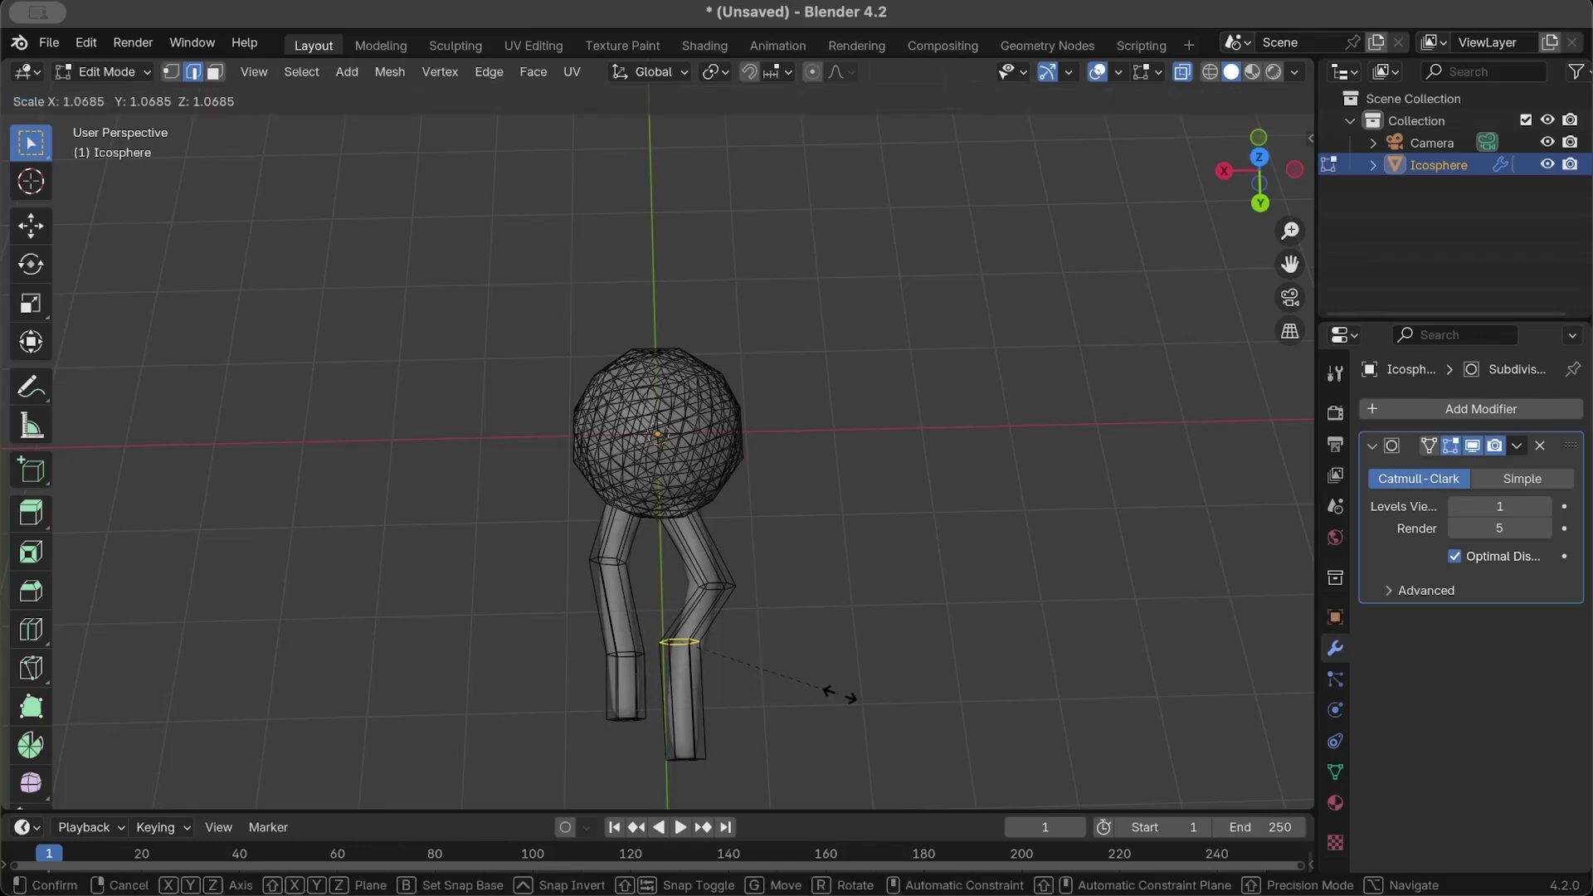
left_click(865, 700)
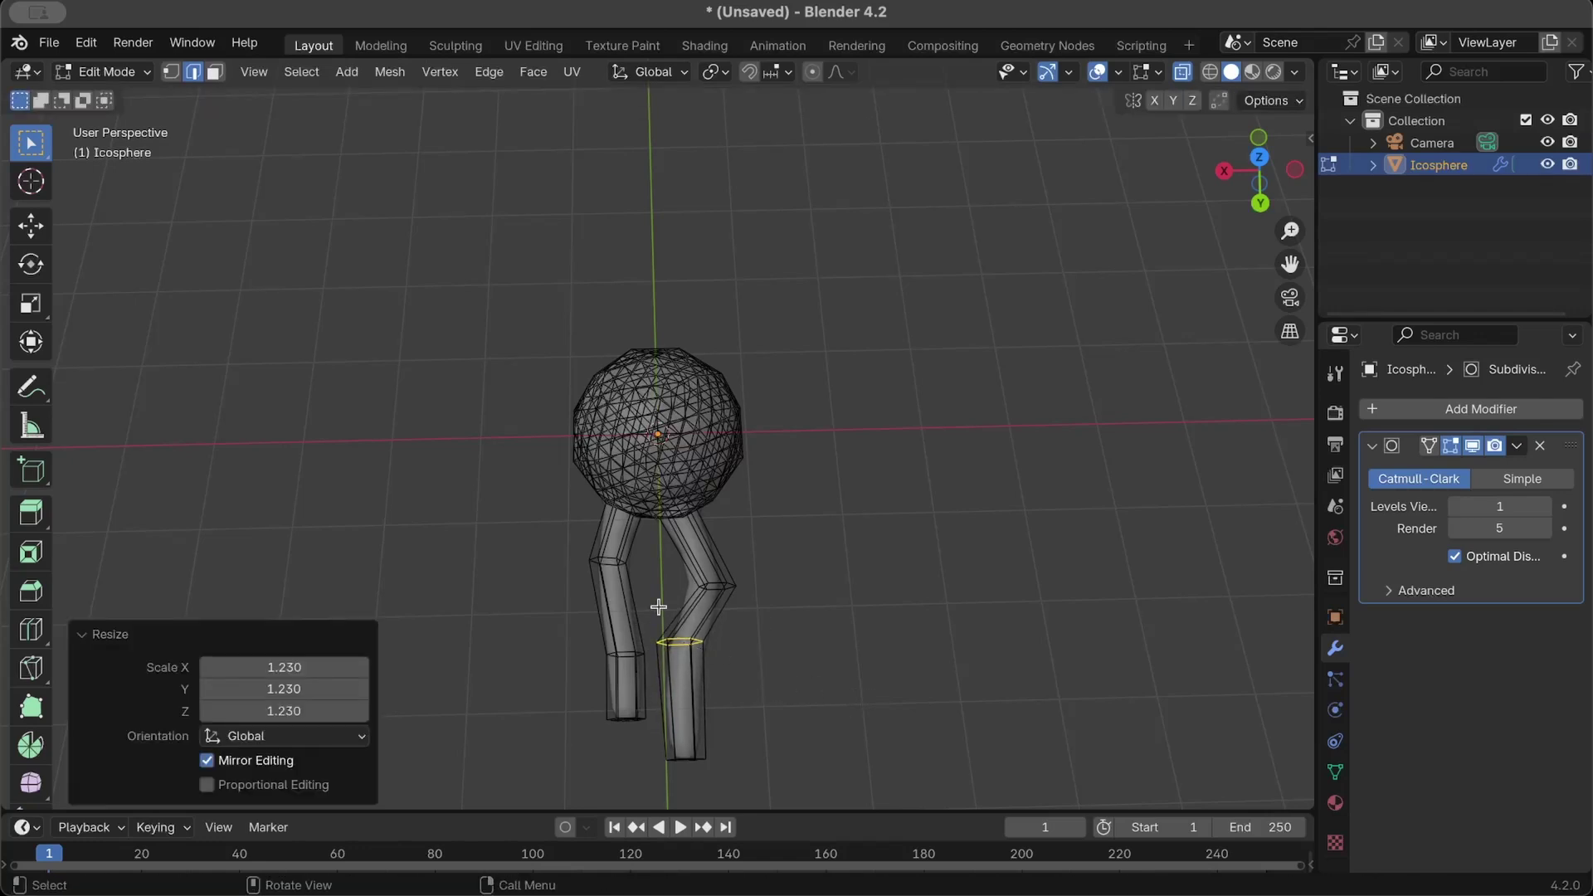
Scale the left leg's upper ring up to 1.190.
left_click(622, 564, "alt")
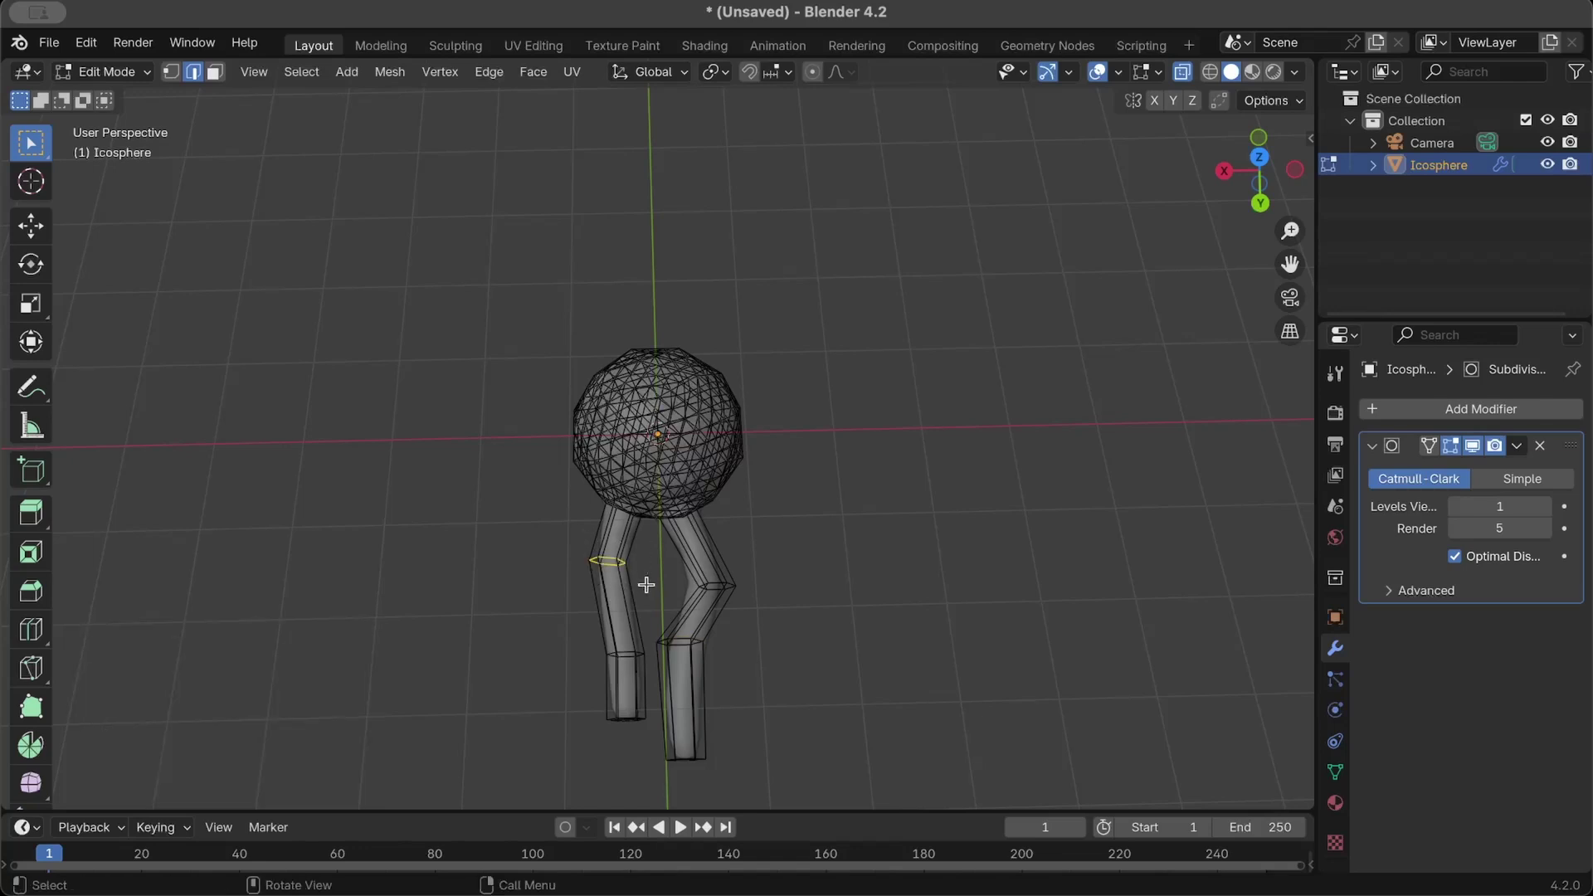
scroll(646, 584, "right", 2)
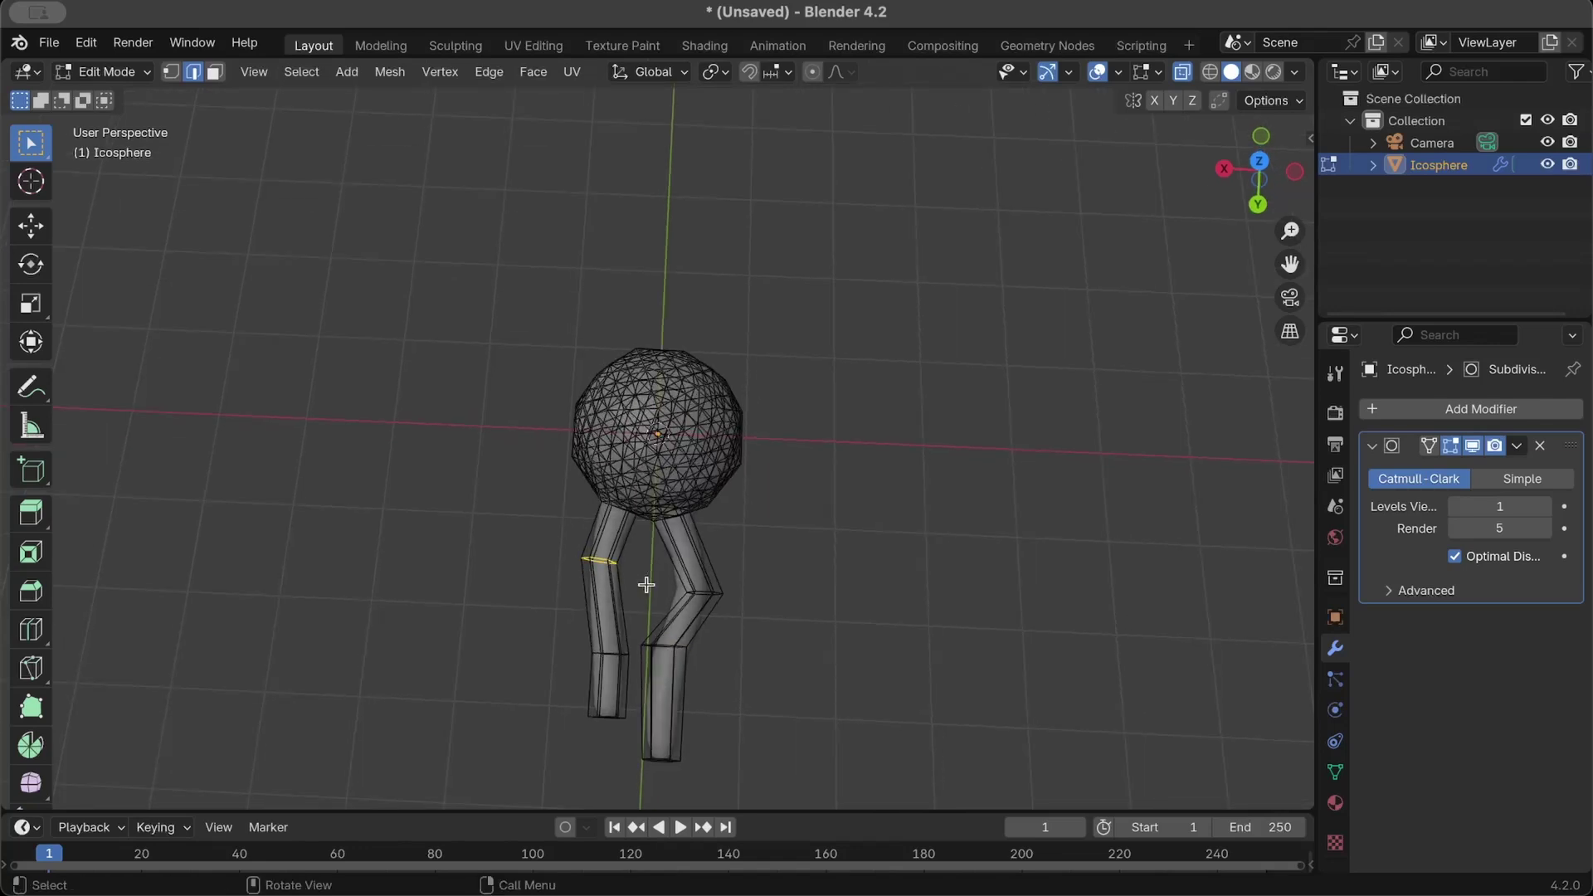
scroll(646, 585, "right", 10)
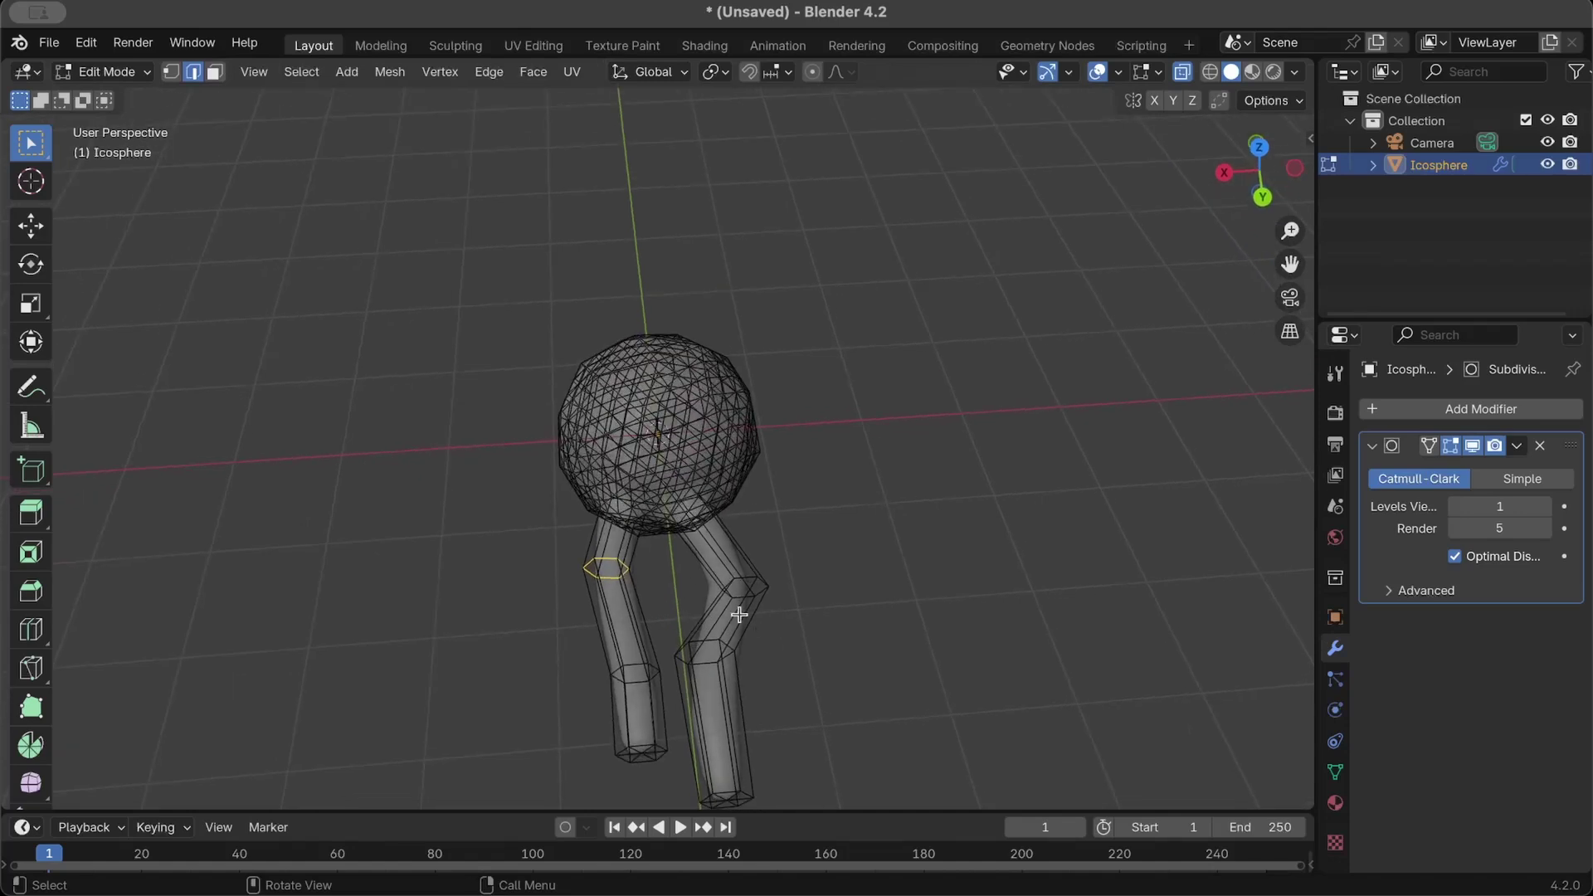
scroll(677, 597, "right", 3)
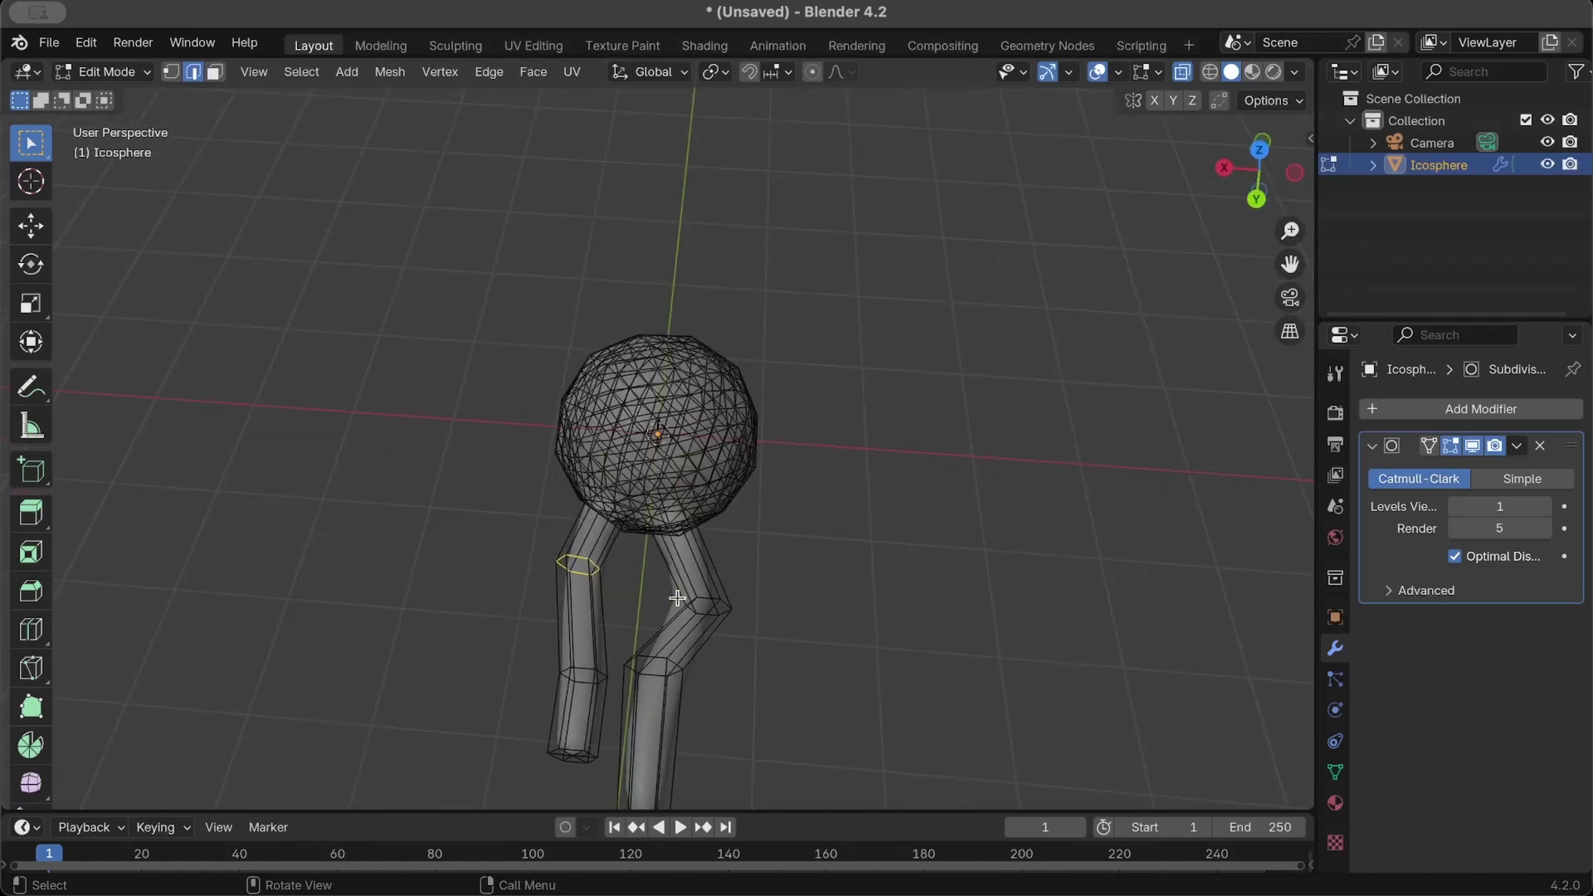
key("s")
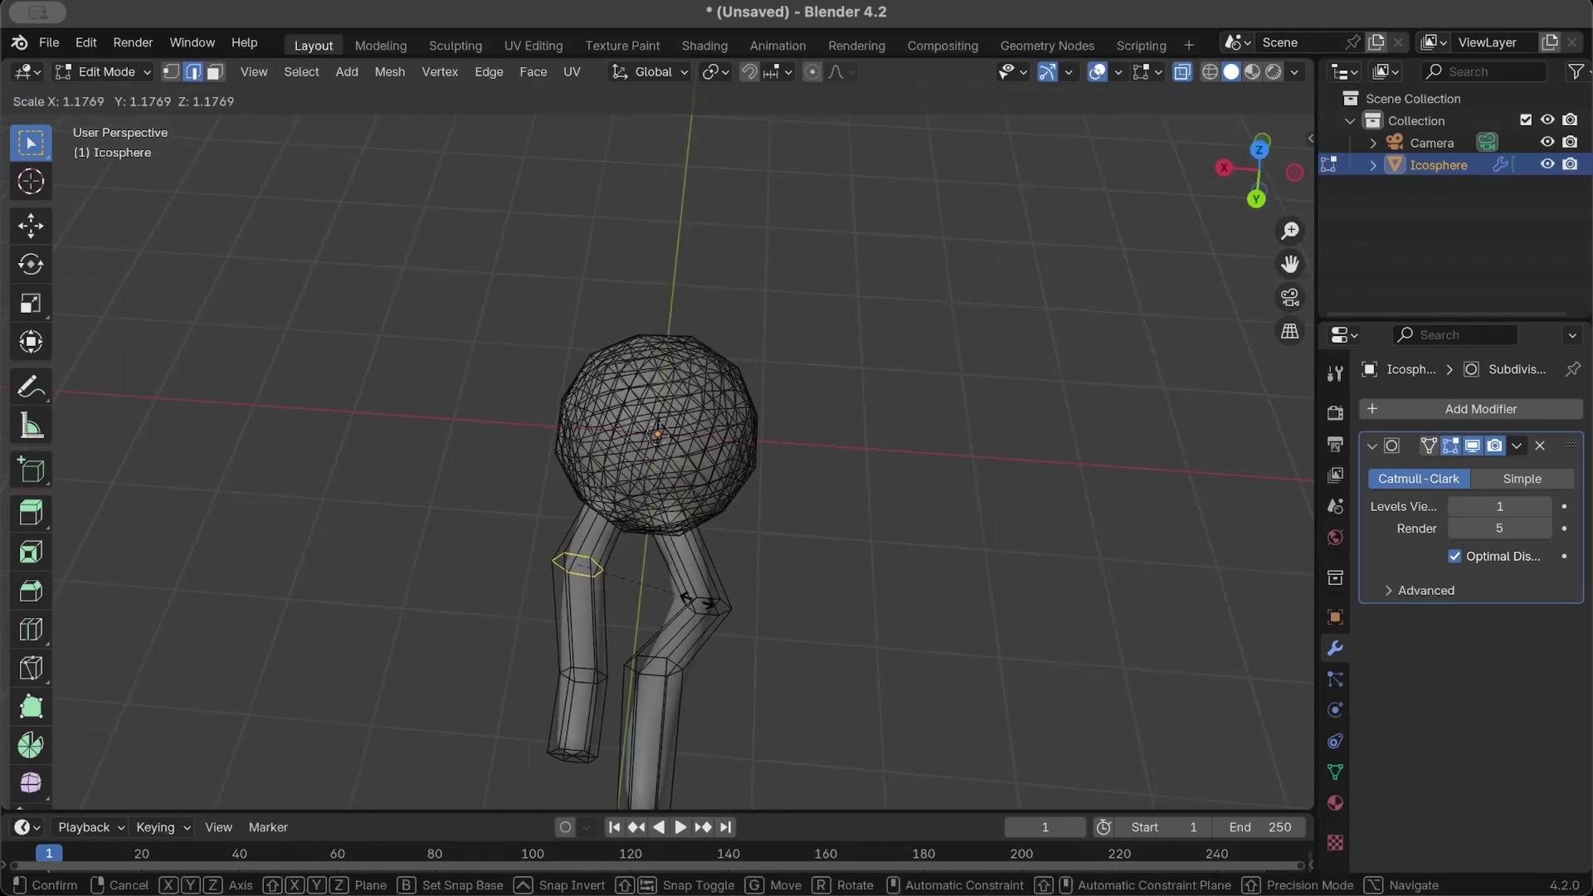
left_click(697, 601)
Shrink the left leg's lower ring to 0.801 and its bottom ring to 0.856.
left_click_drag(540, 650, 610, 697)
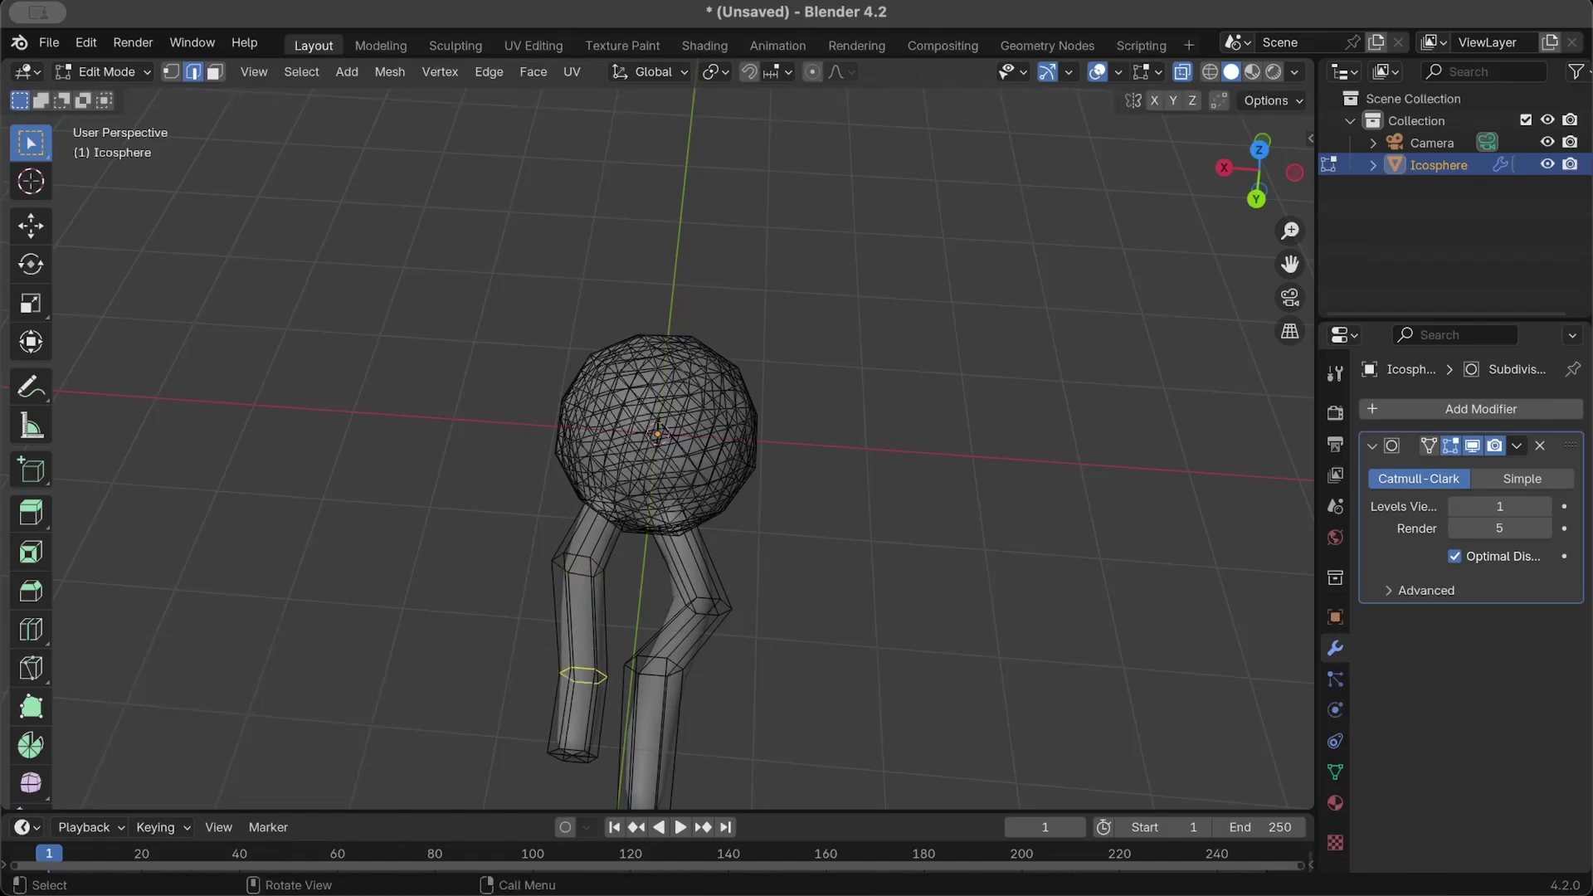
key("s")
left_click(601, 695)
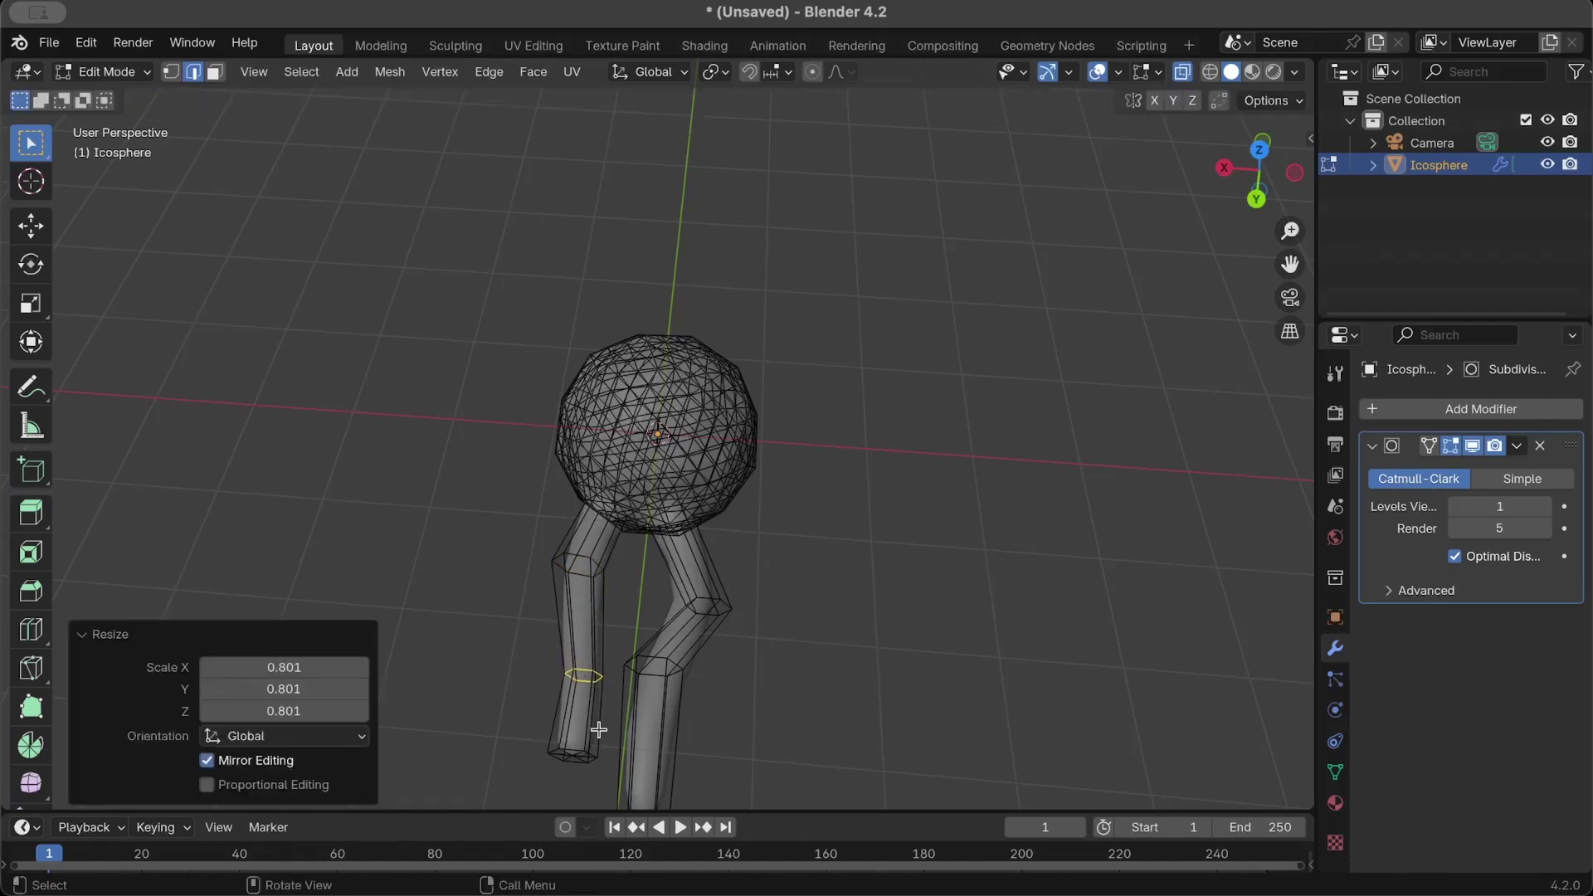
left_click_drag(541, 730, 587, 792)
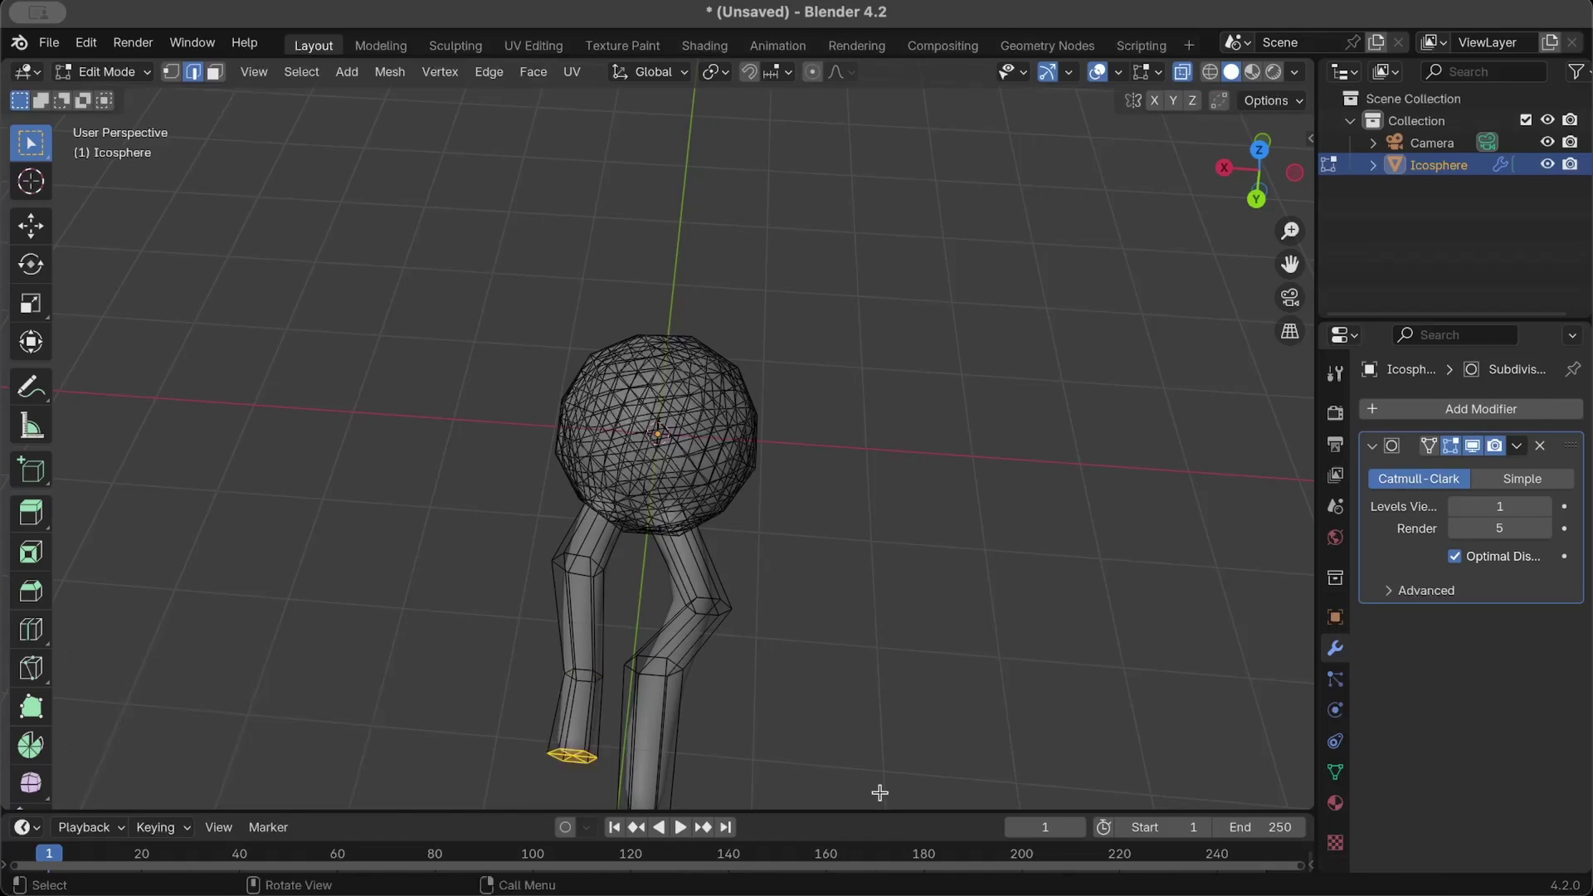
key("s")
left_click(836, 784)
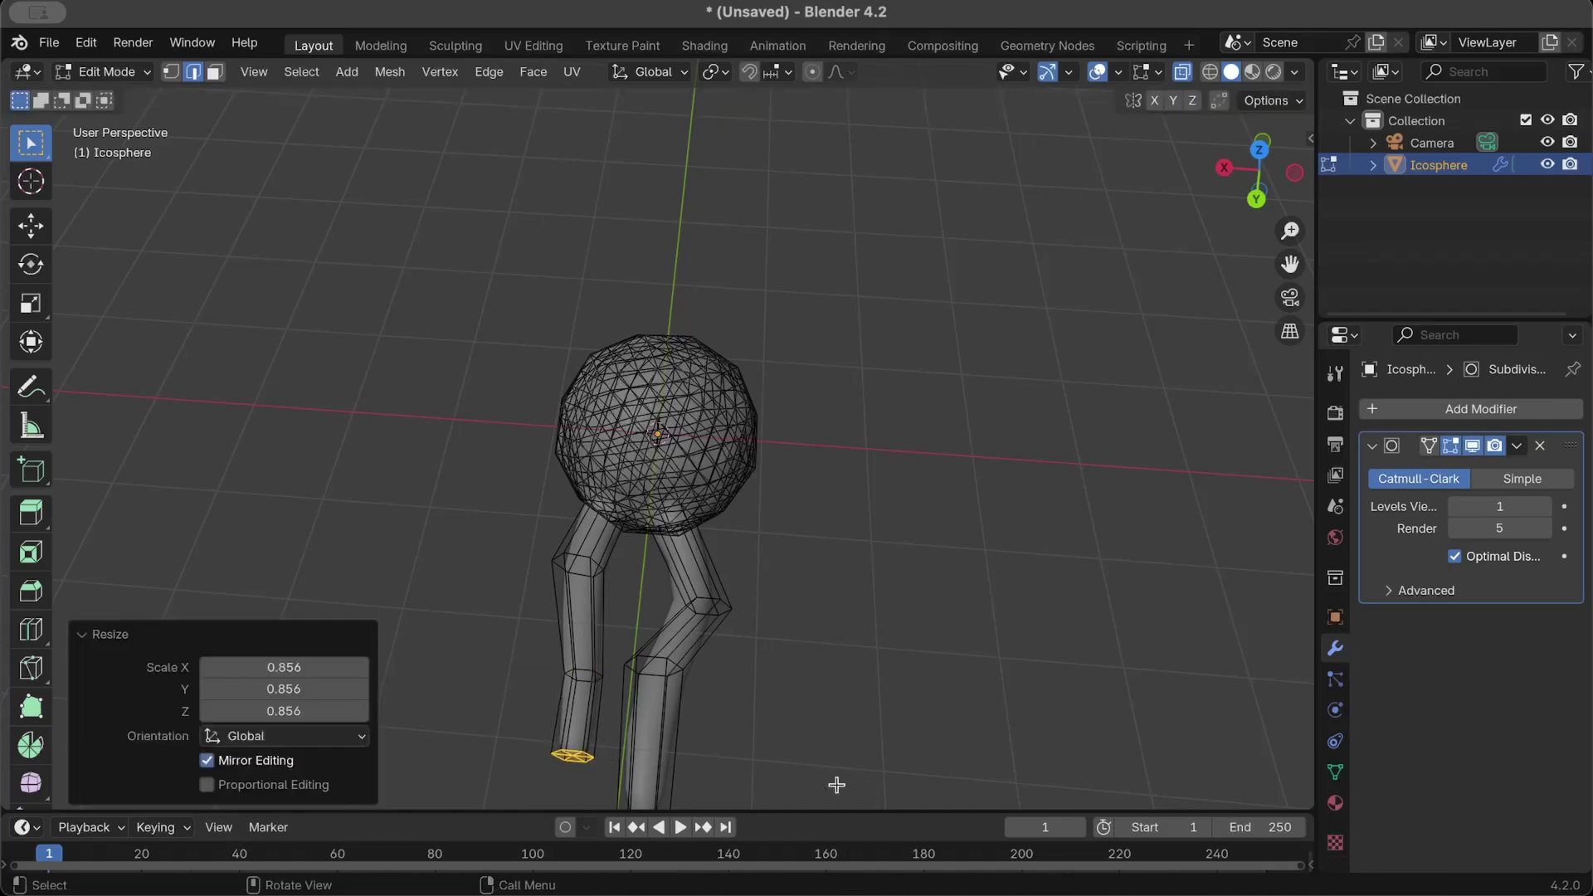
middle_click_drag(551, 665, 553, 668)
middle_click_drag(623, 707, 623, 712)
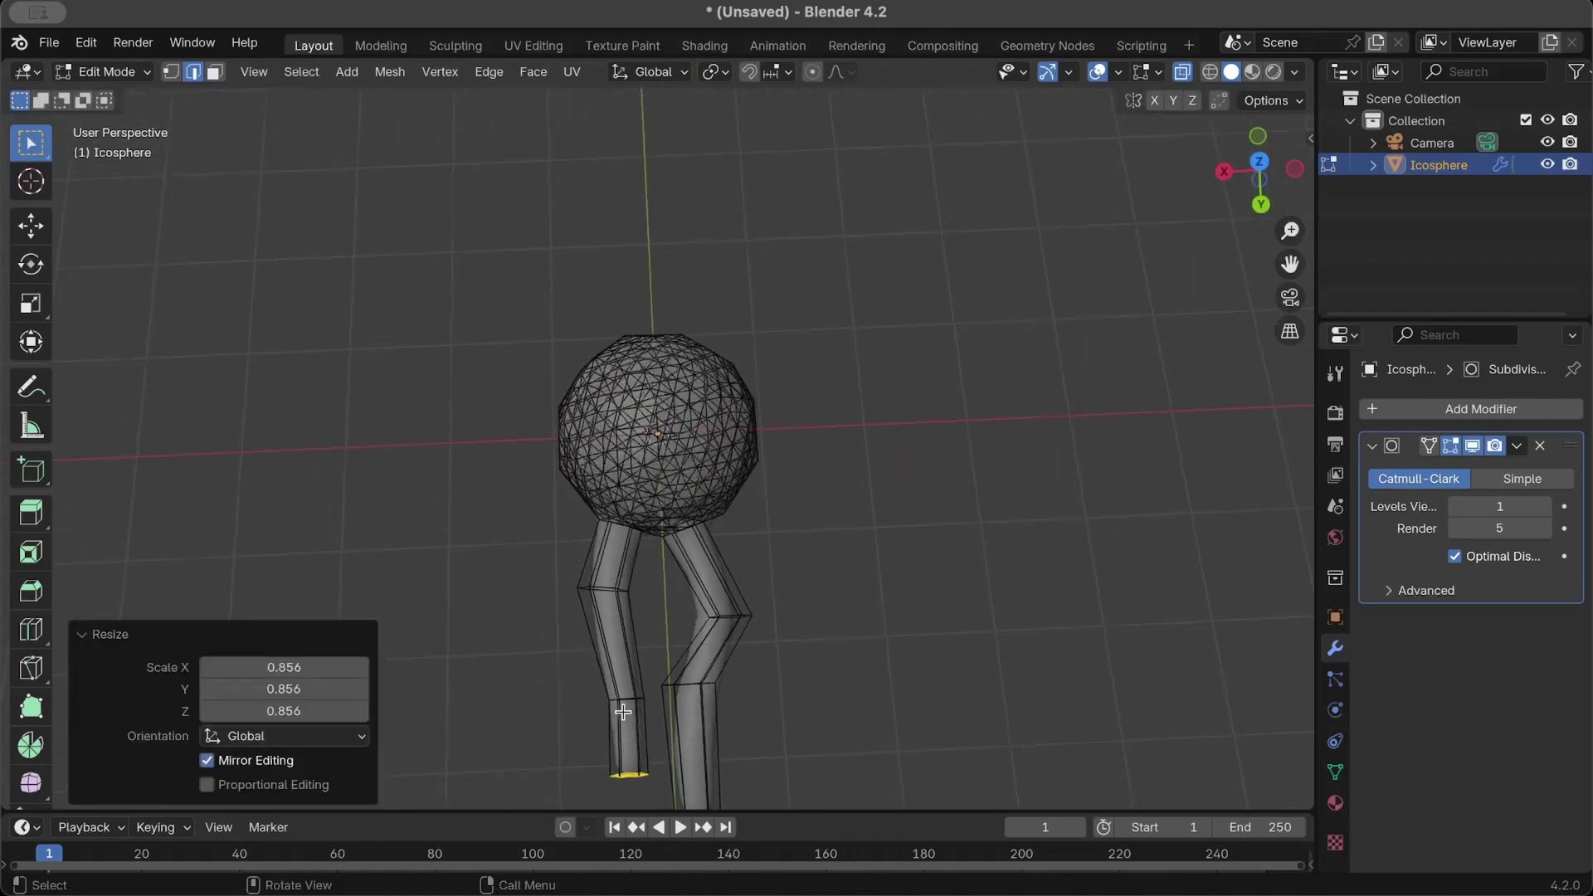
Shift the left leg's lower ring -0.089 m and its end ring 0.156 m along X.
left_click(651, 718)
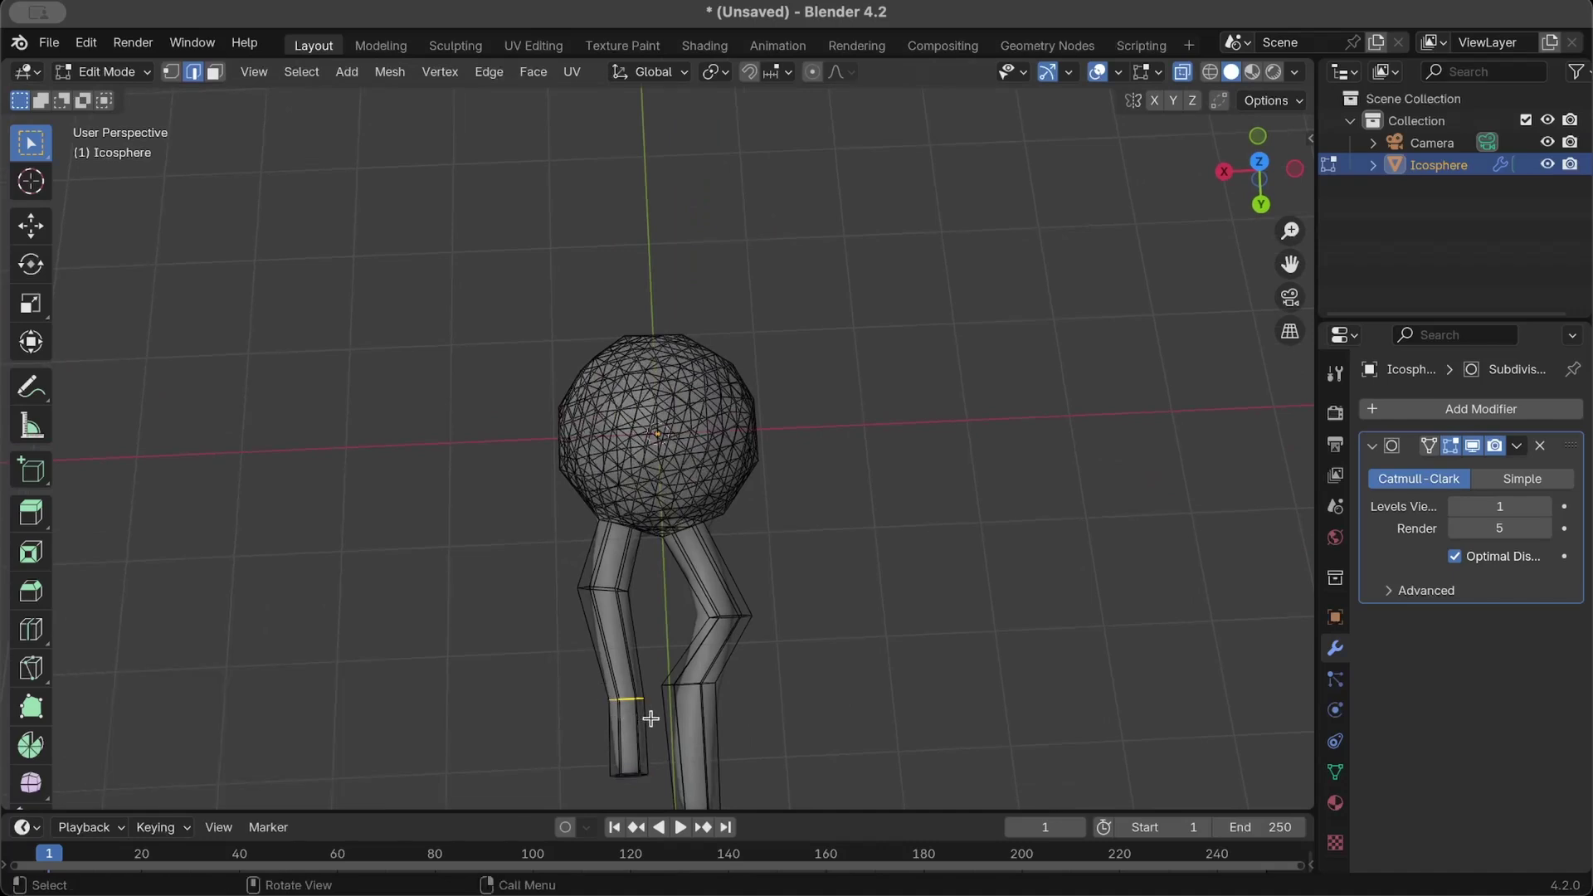
key("g")
key("x")
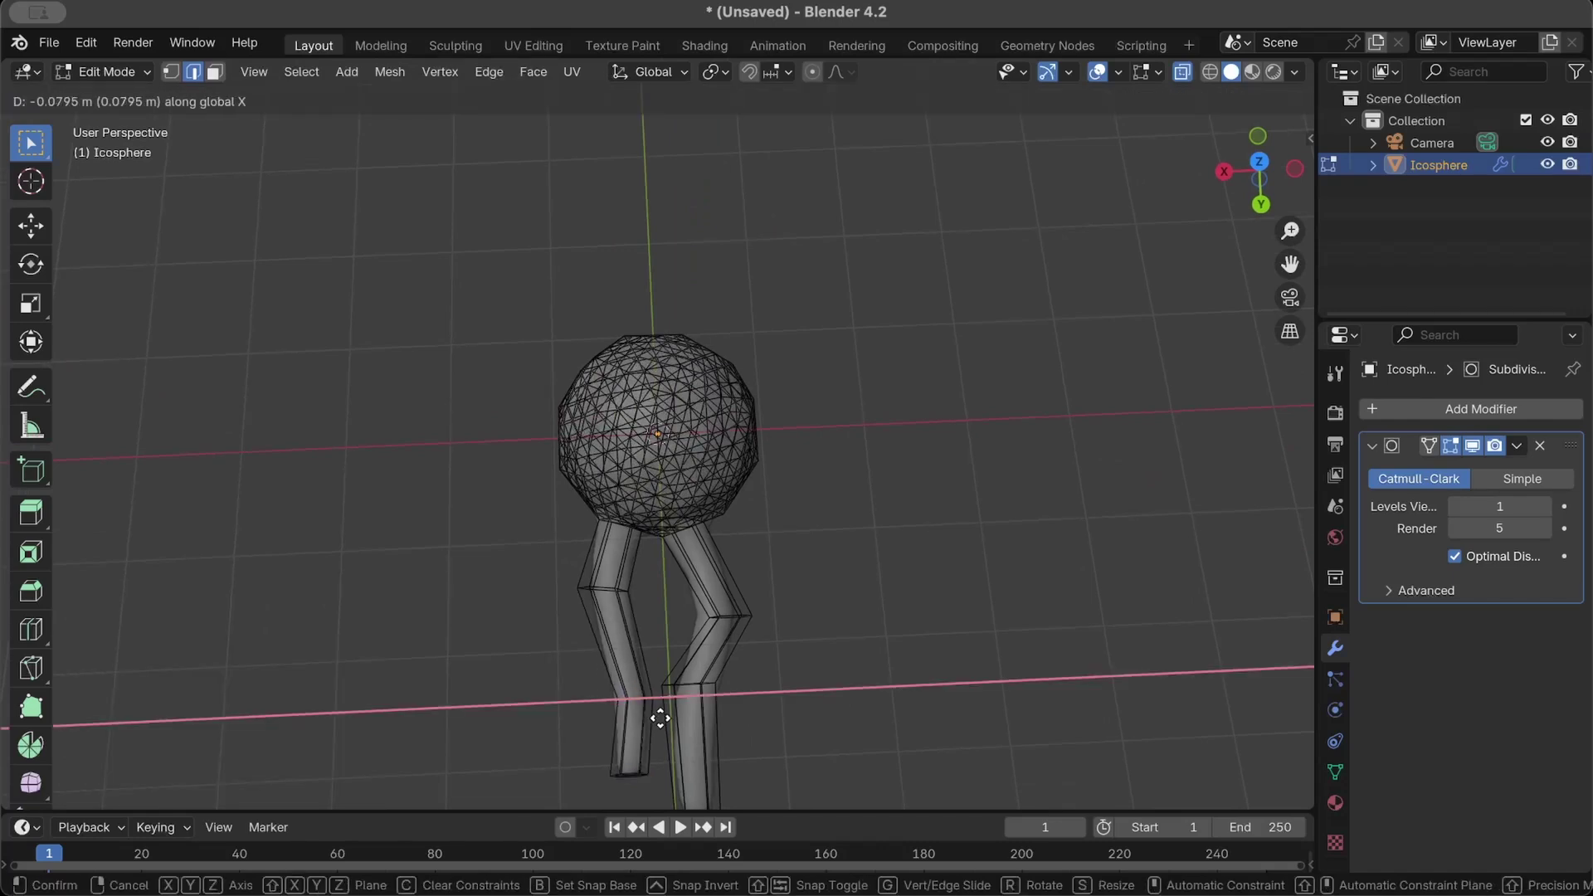
left_click(659, 717)
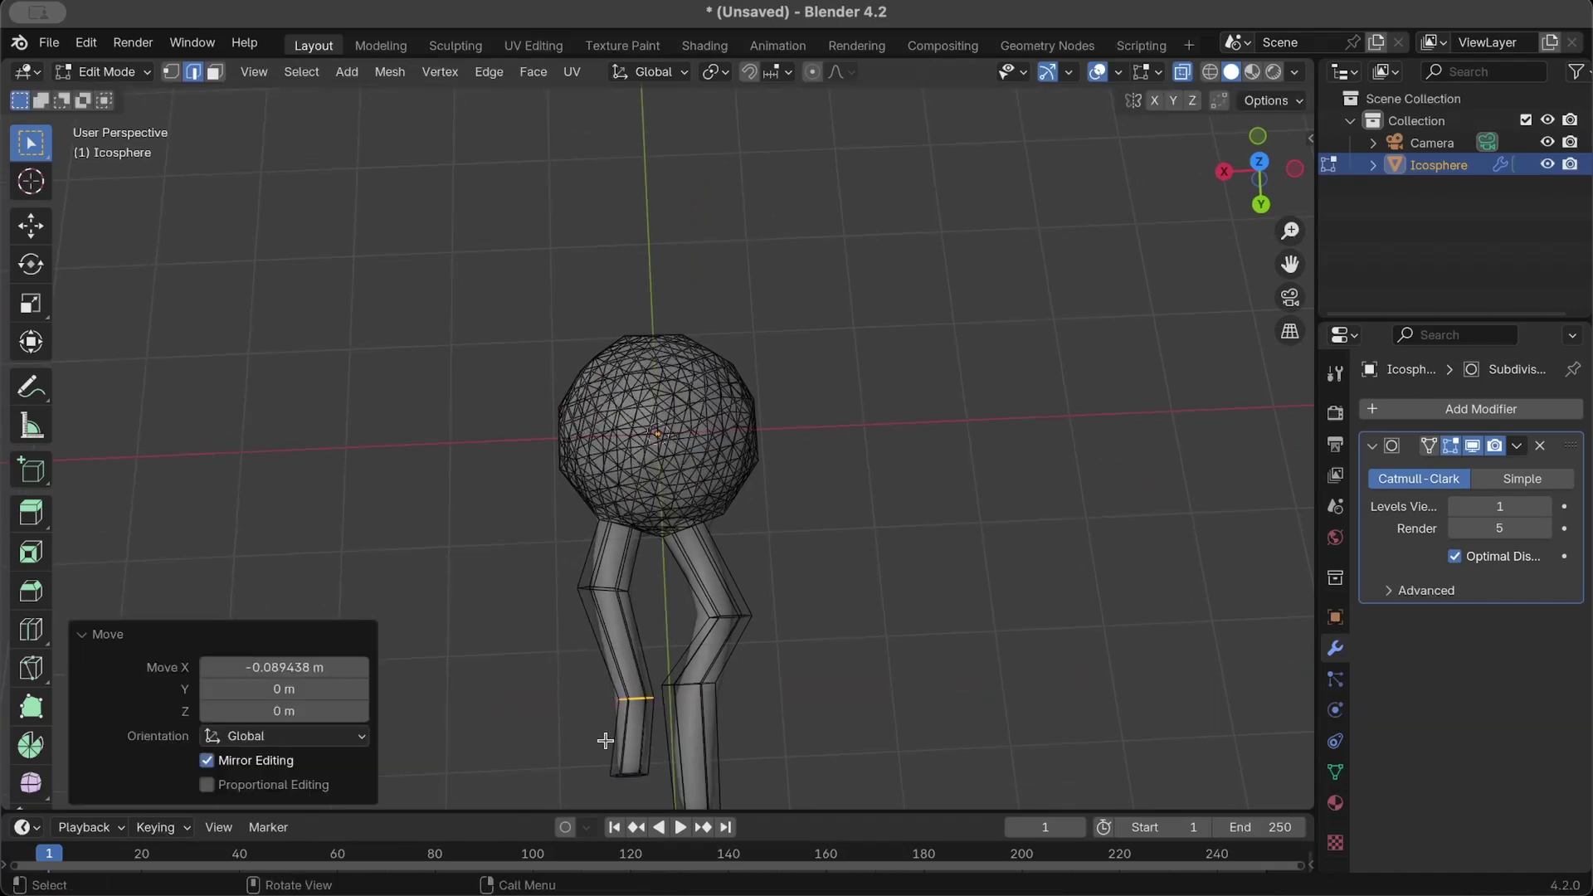
left_click(639, 776, "alt")
key("g")
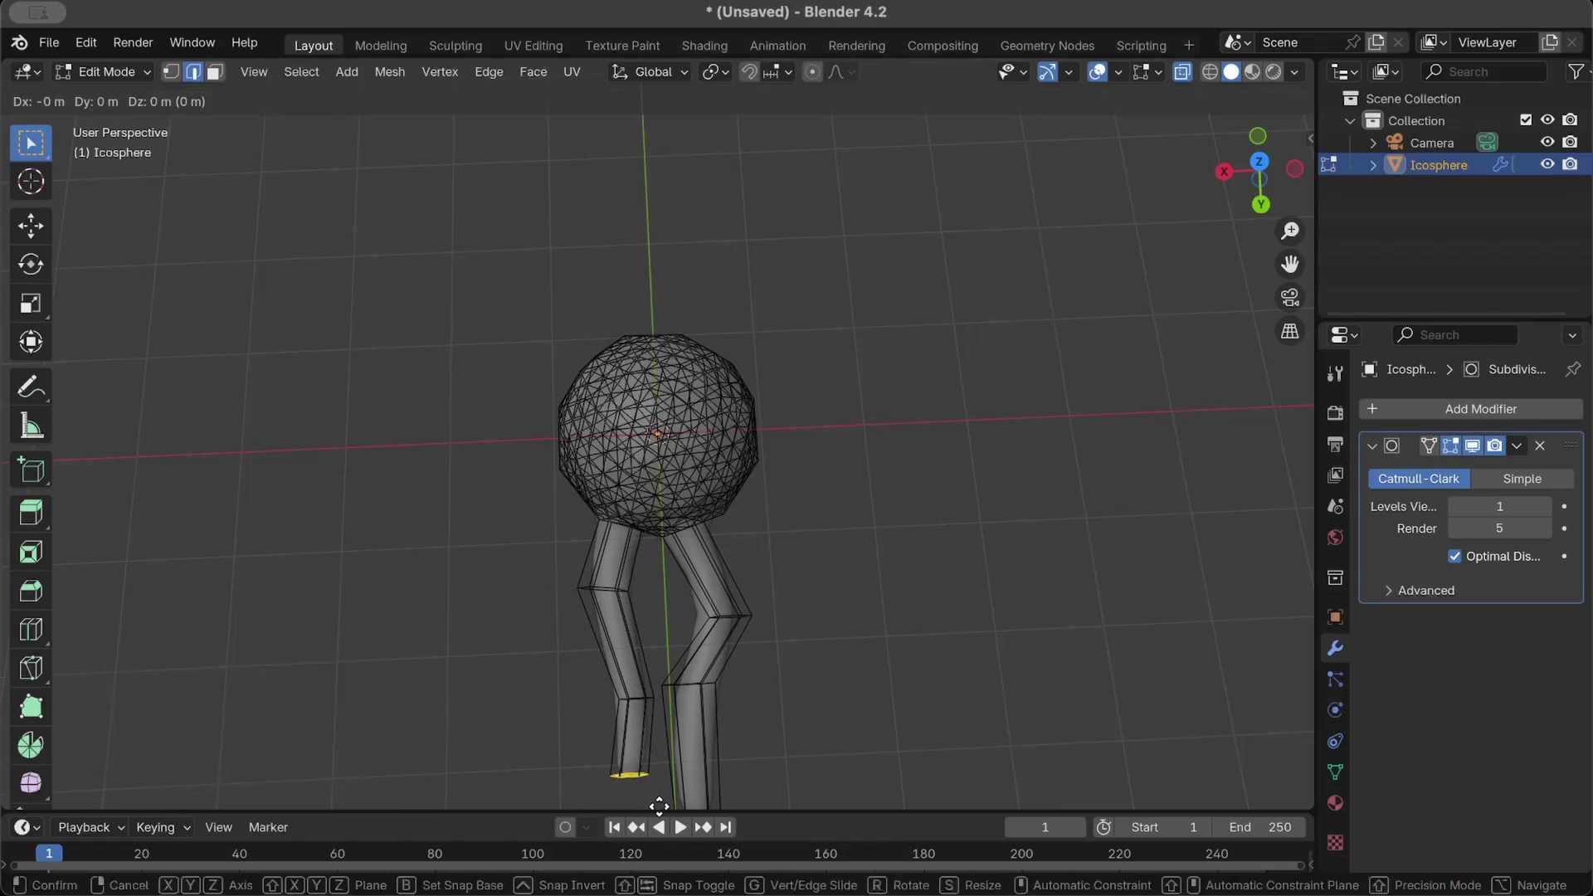
key("x")
left_click(642, 65)
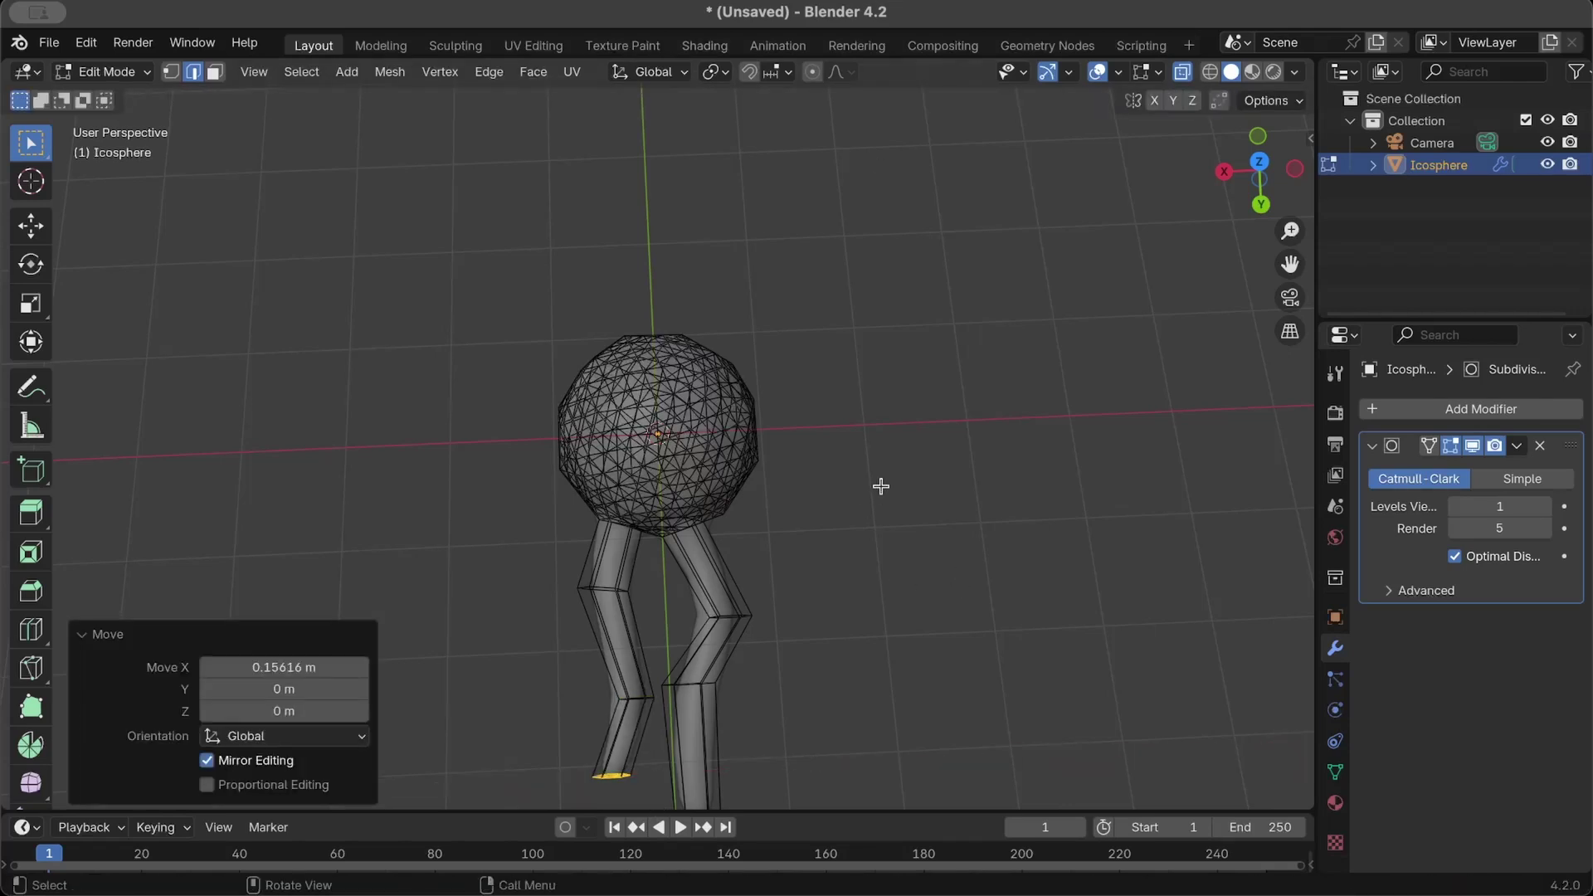
Leave Edit Mode and orbit around the smoothed icosphere figure to inspect it.
key("Tab")
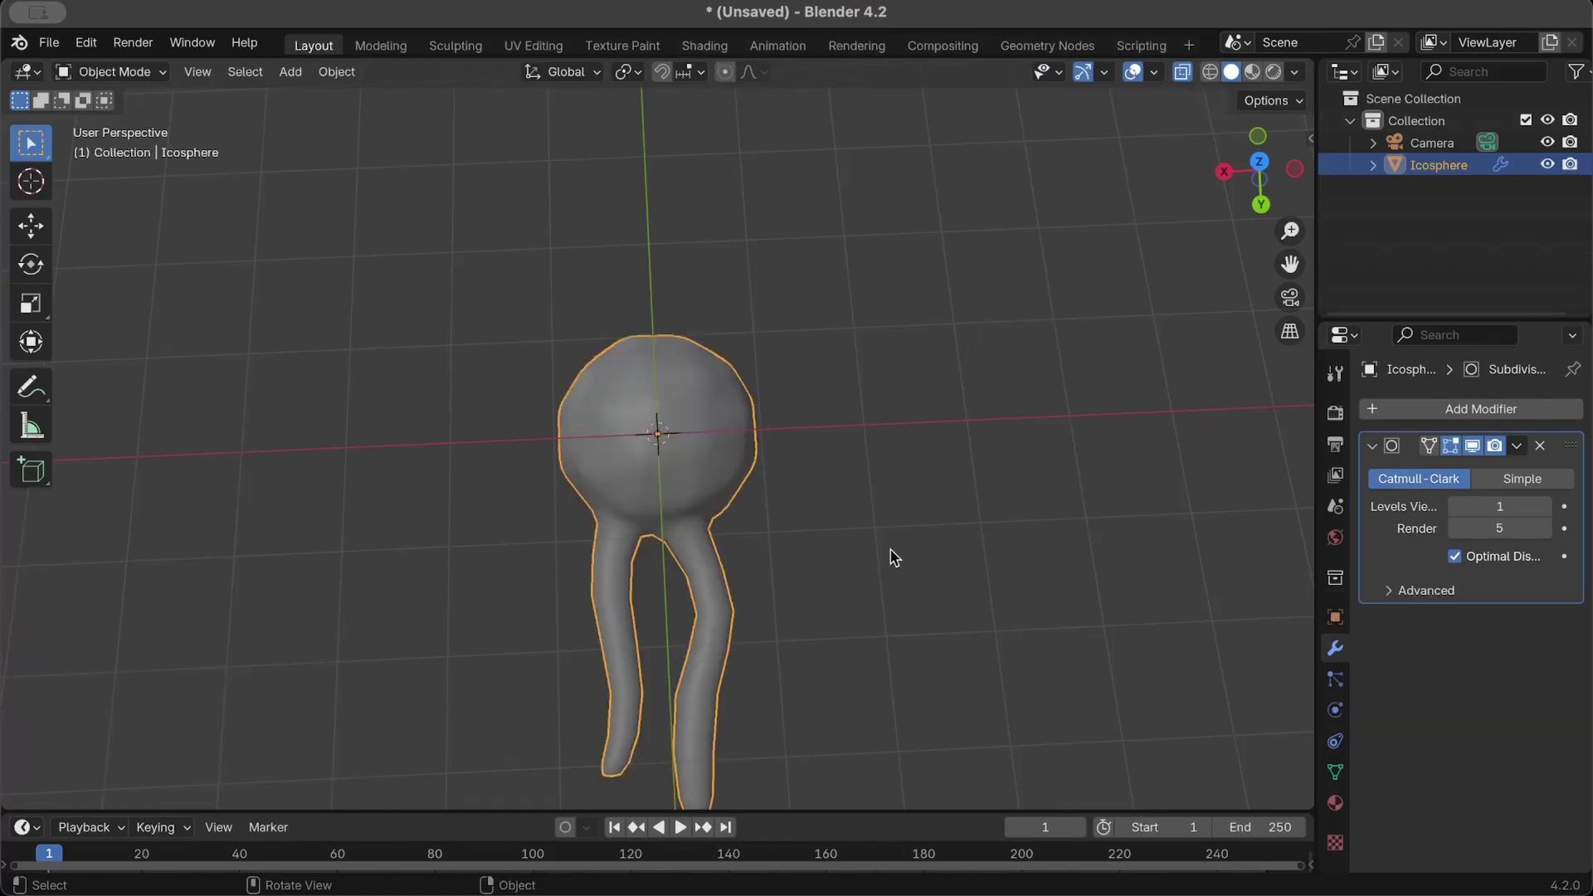
scroll(893, 555, "left", 3)
scroll(893, 555, "left", 5)
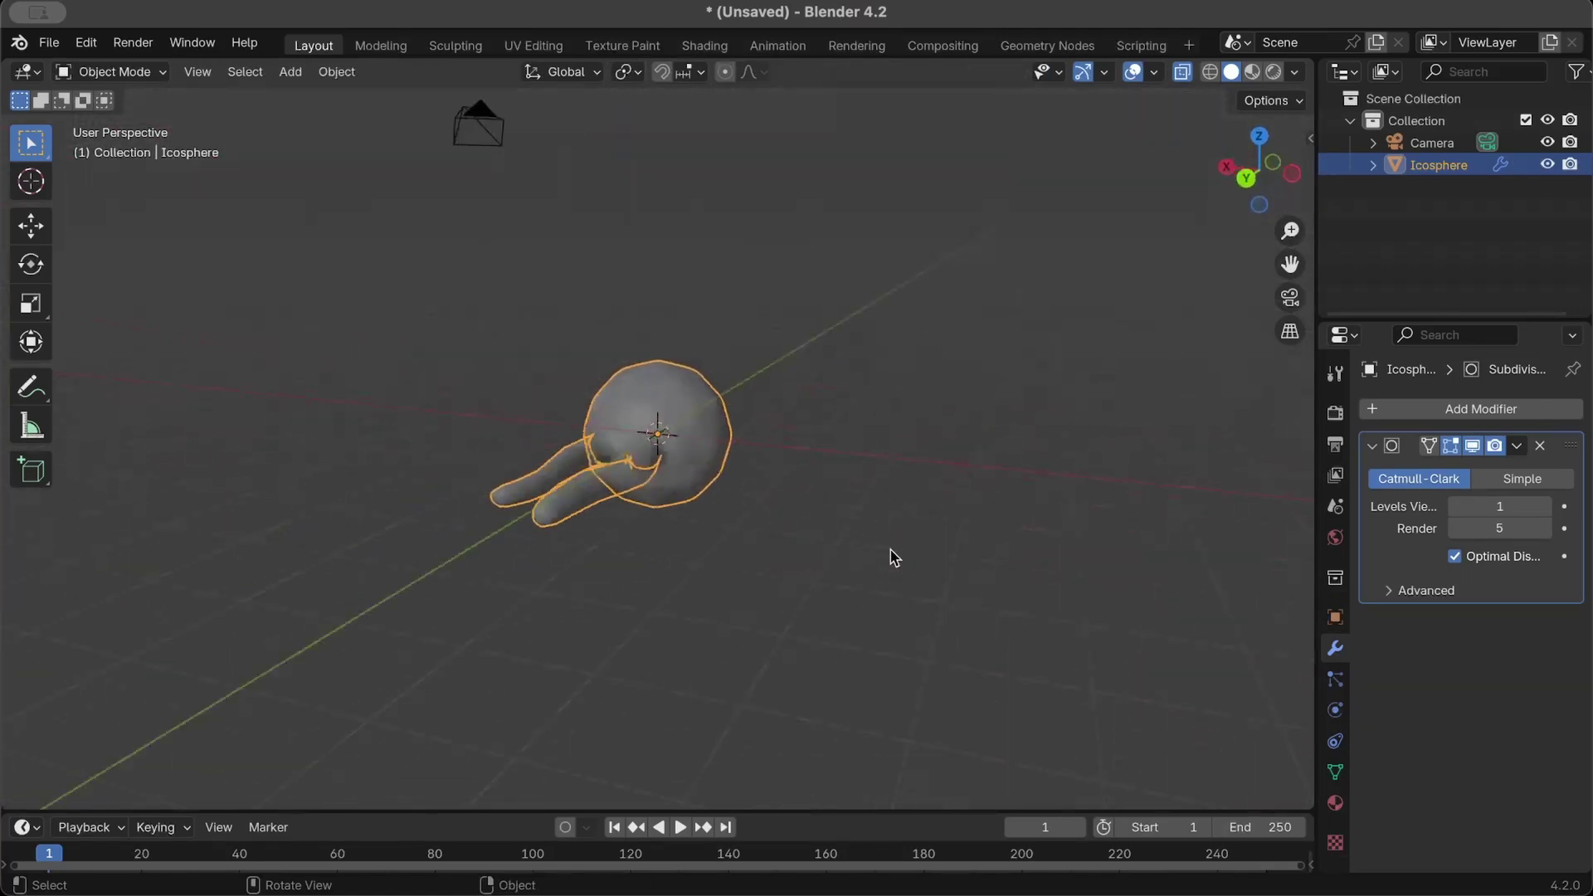
scroll(893, 555, "left", 5)
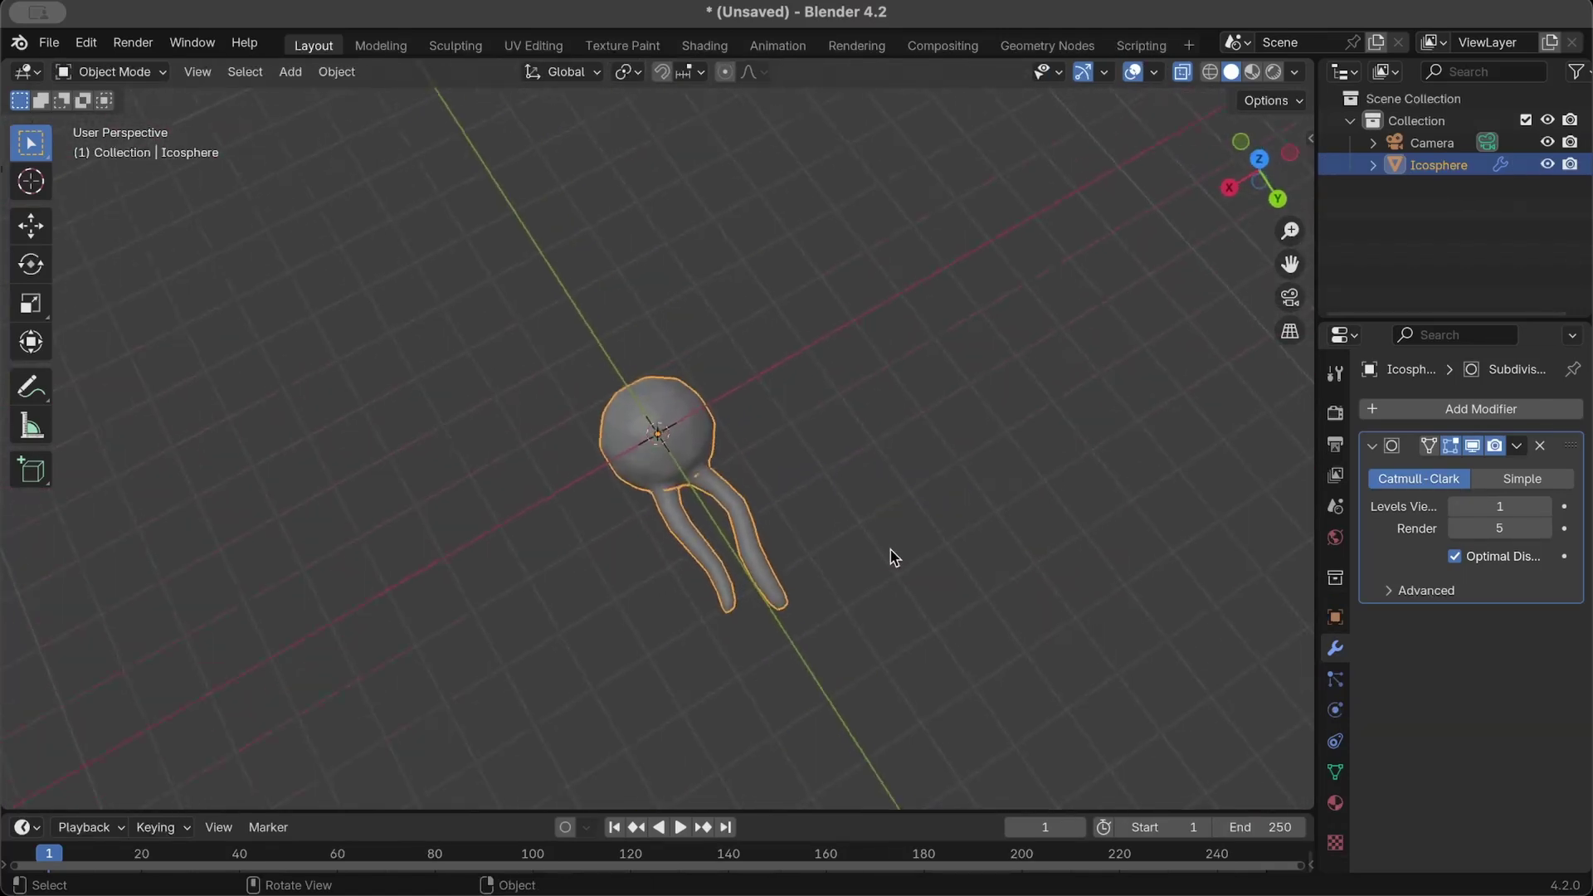
scroll(893, 555, "down", 3)
scroll(893, 555, "left", 8)
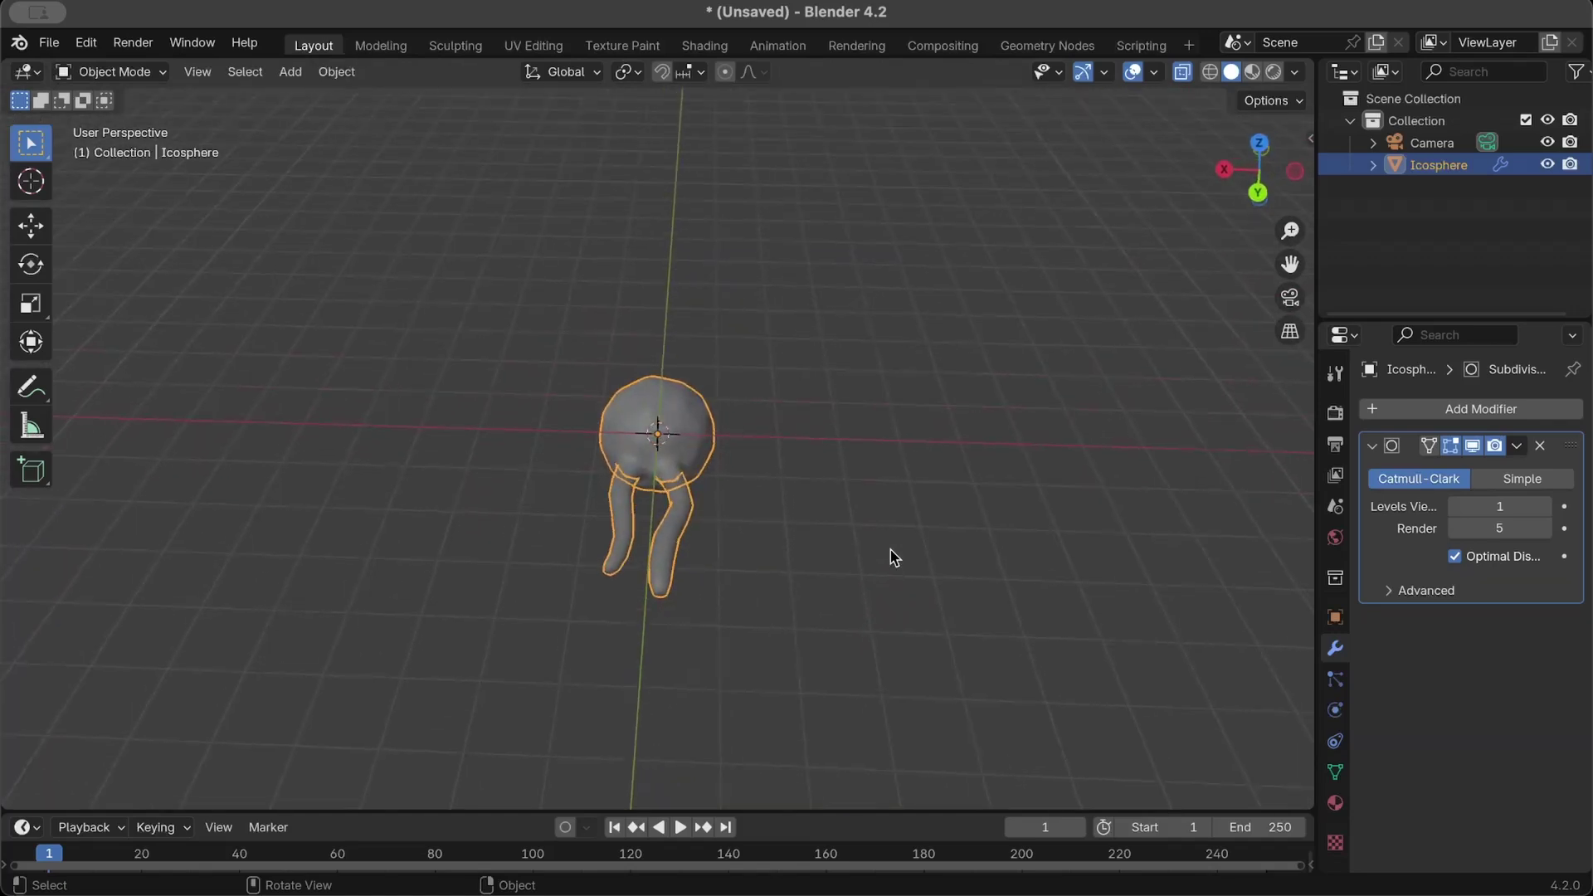
scroll(893, 555, "left", 8)
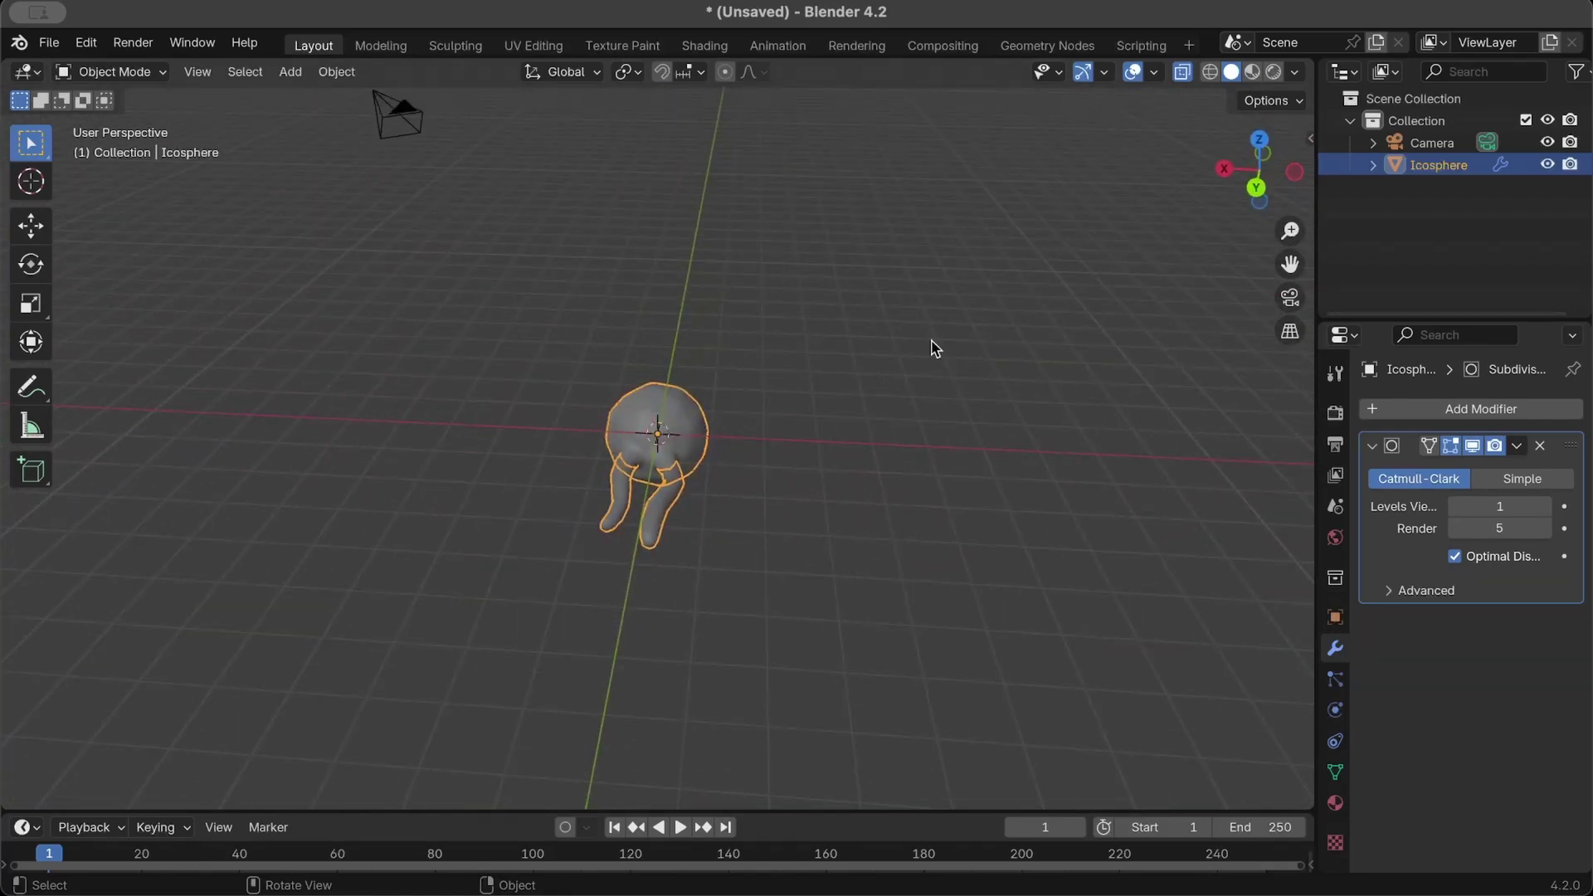
scroll(936, 349, "up", 3)
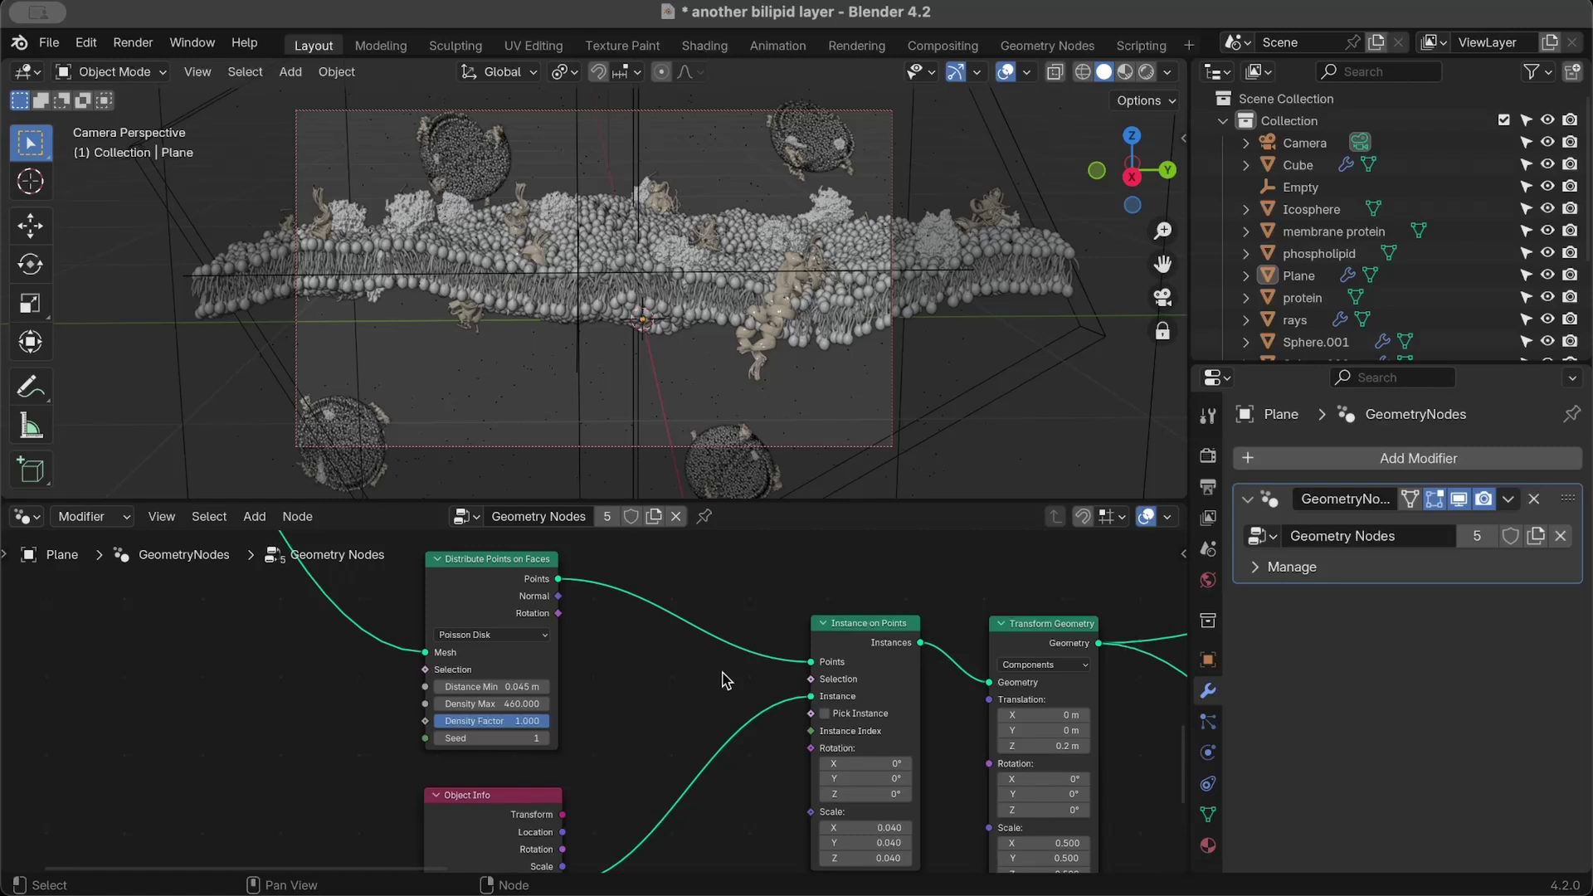
scroll(724, 689, "right", 5)
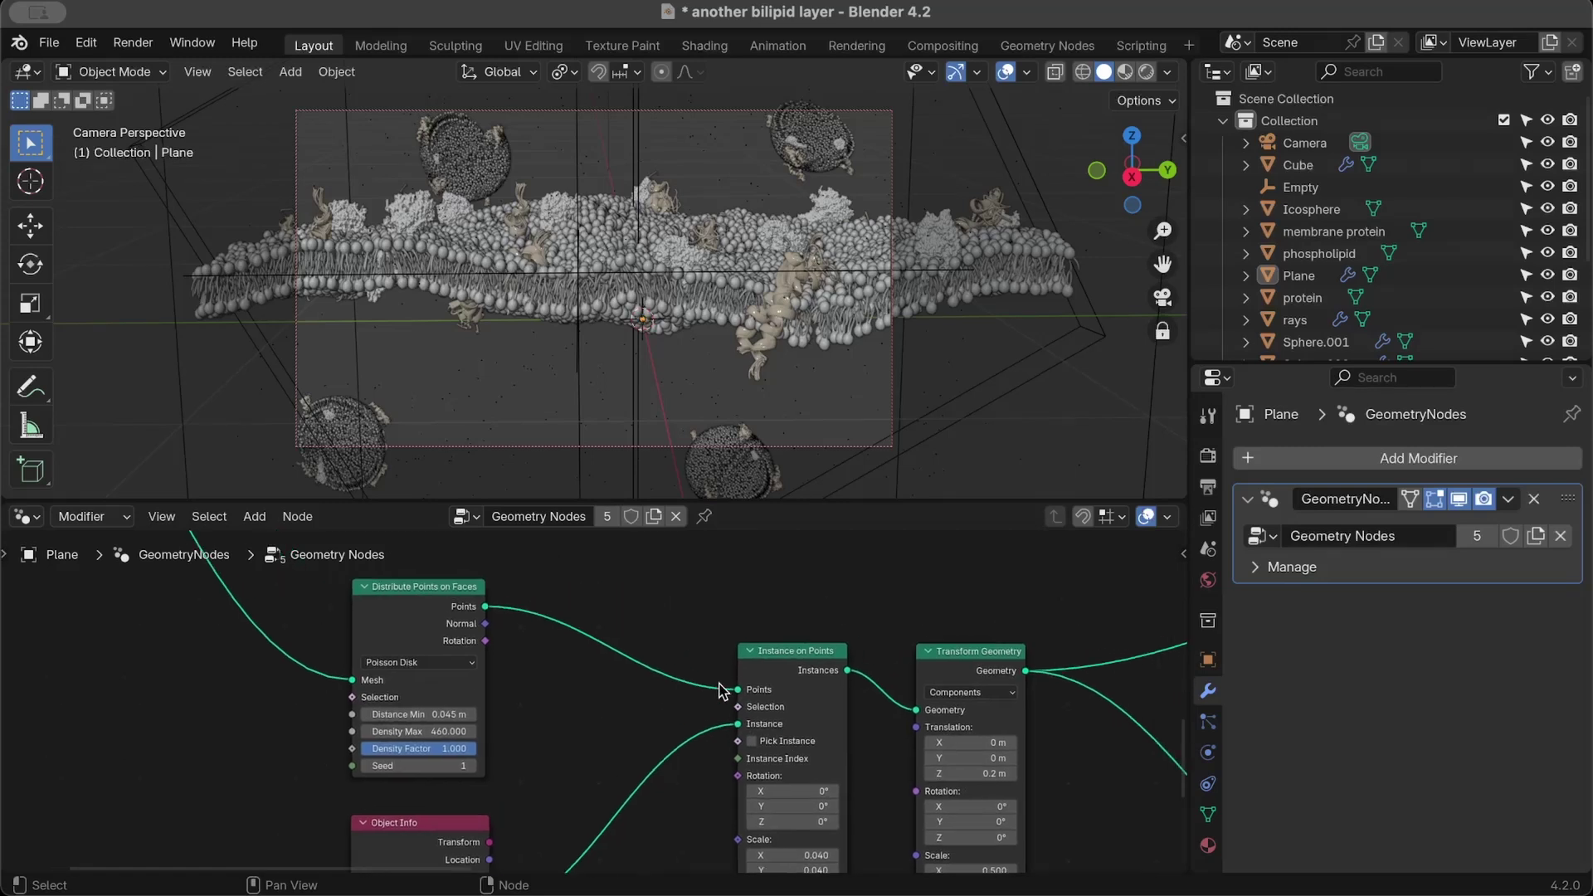
scroll(720, 688, "up", 2)
scroll(722, 689, "right", 1)
scroll(722, 689, "down", 1)
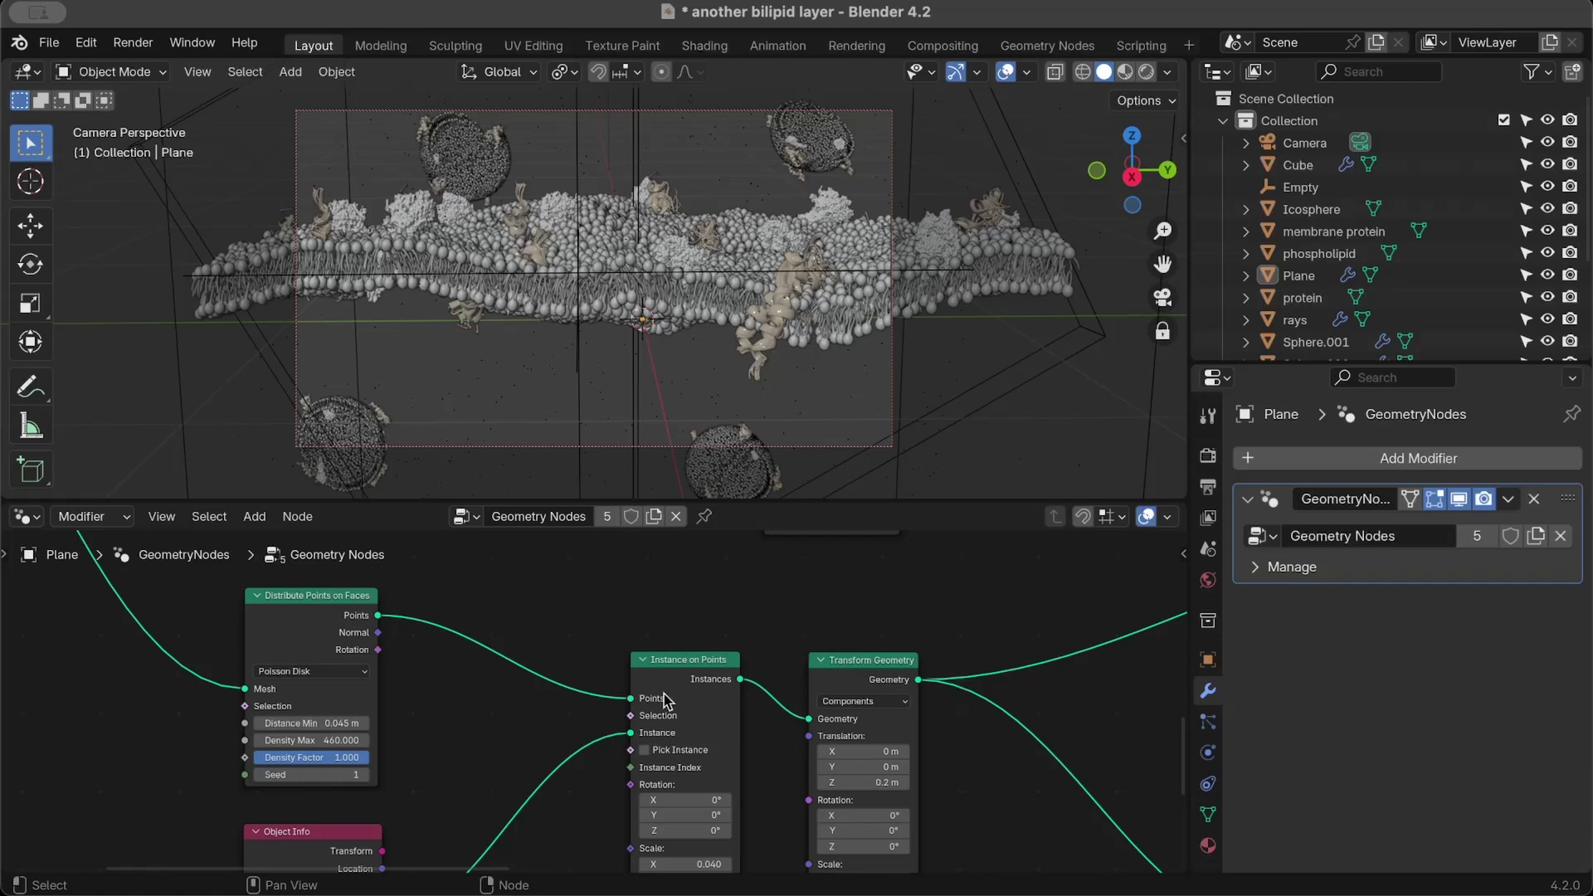
scroll(651, 699, "left", 8)
scroll(652, 701, "up", 1)
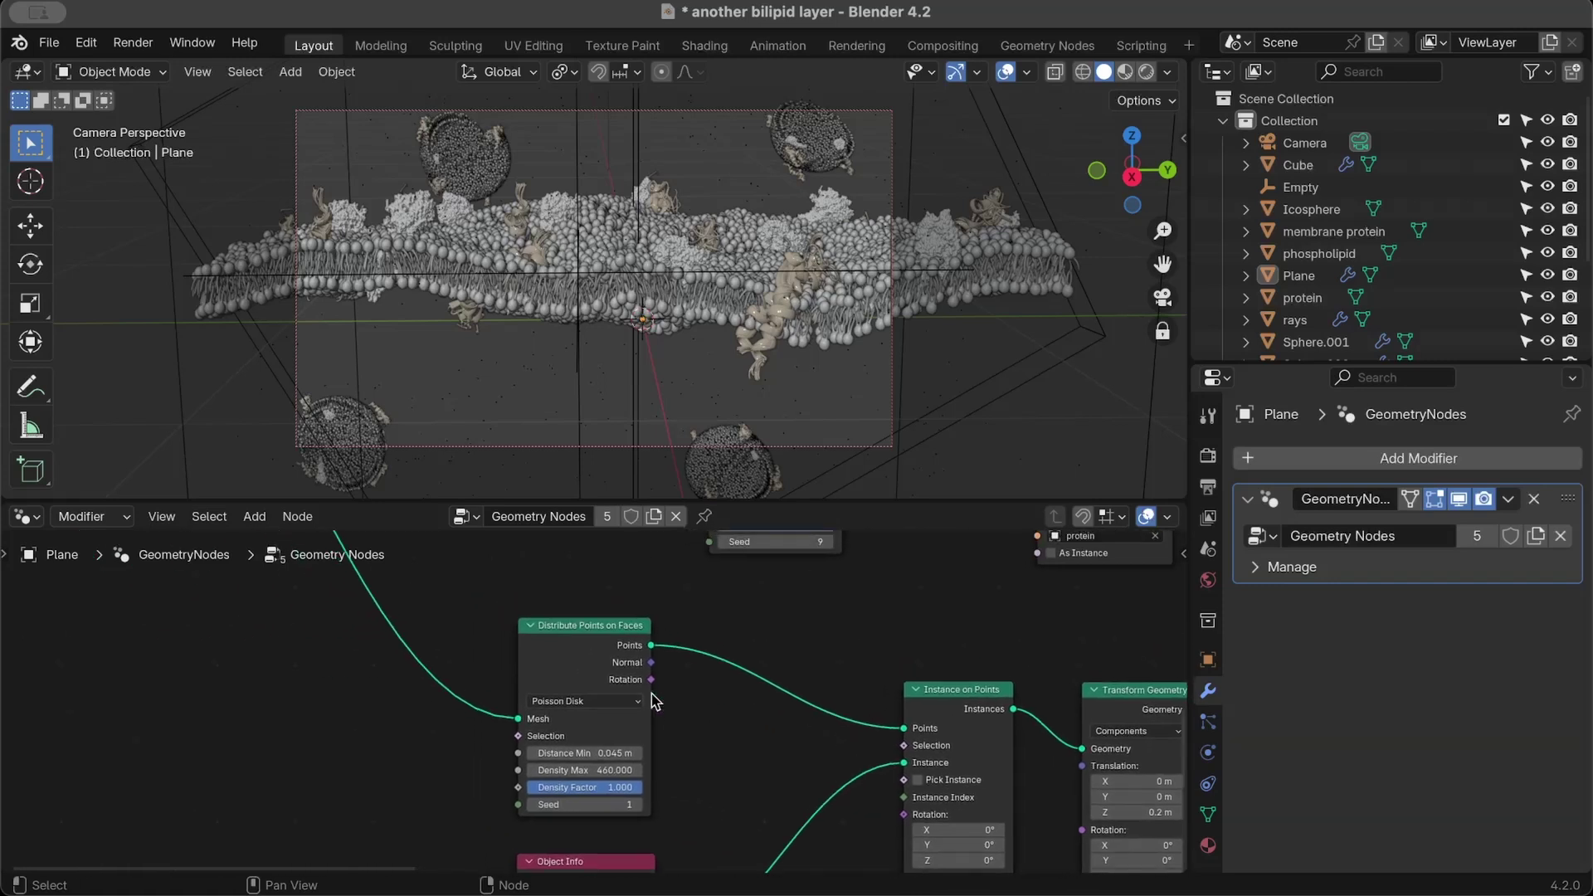
scroll(643, 676, "up", 1)
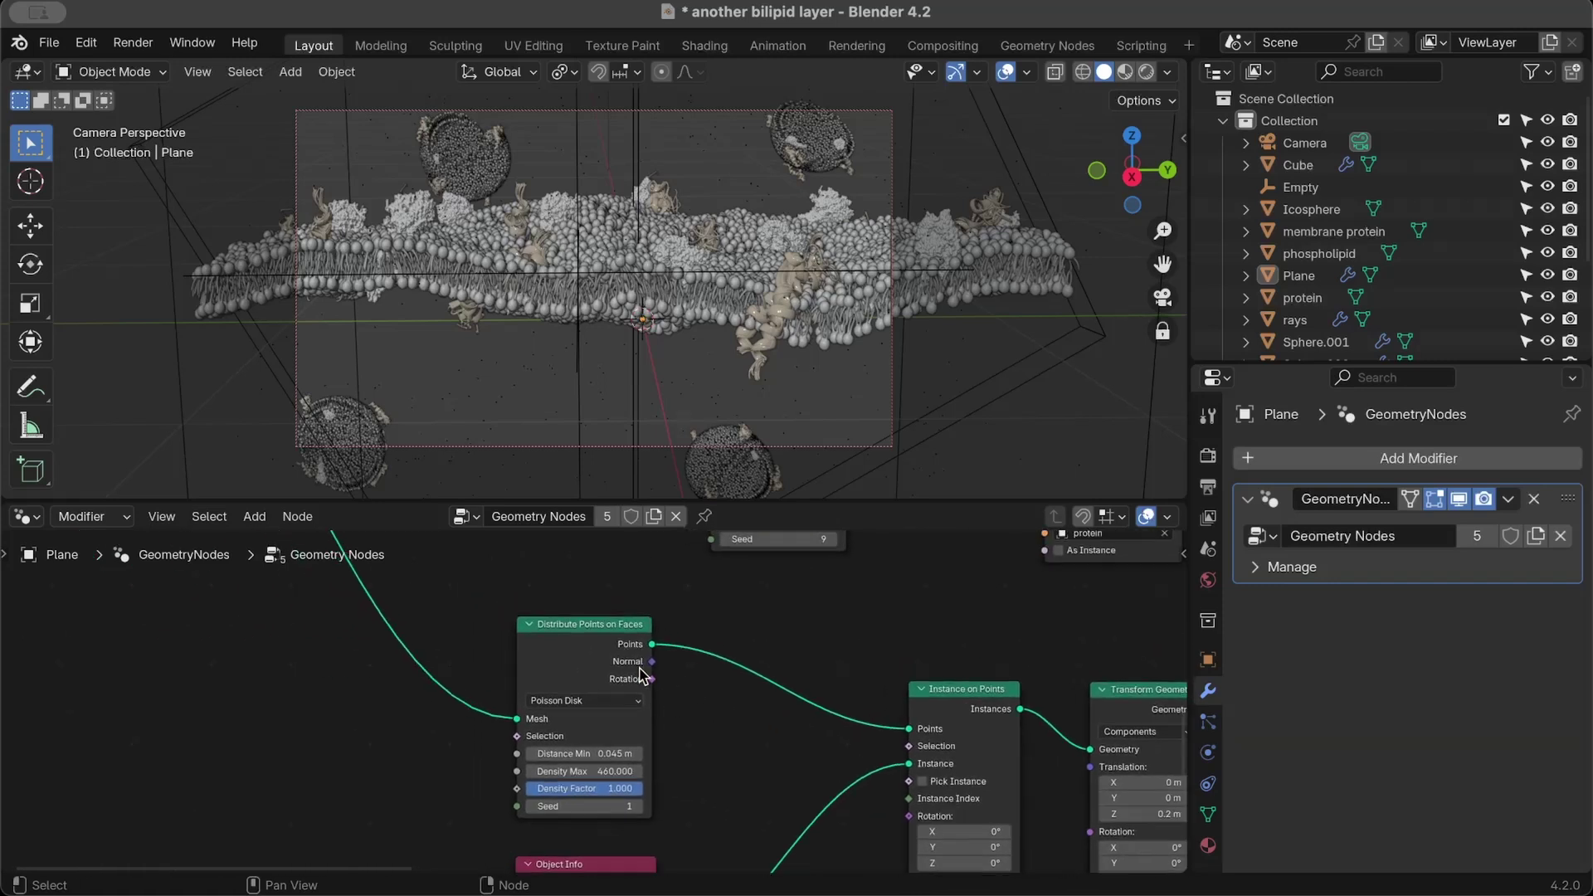
scroll(594, 701, "up", 2)
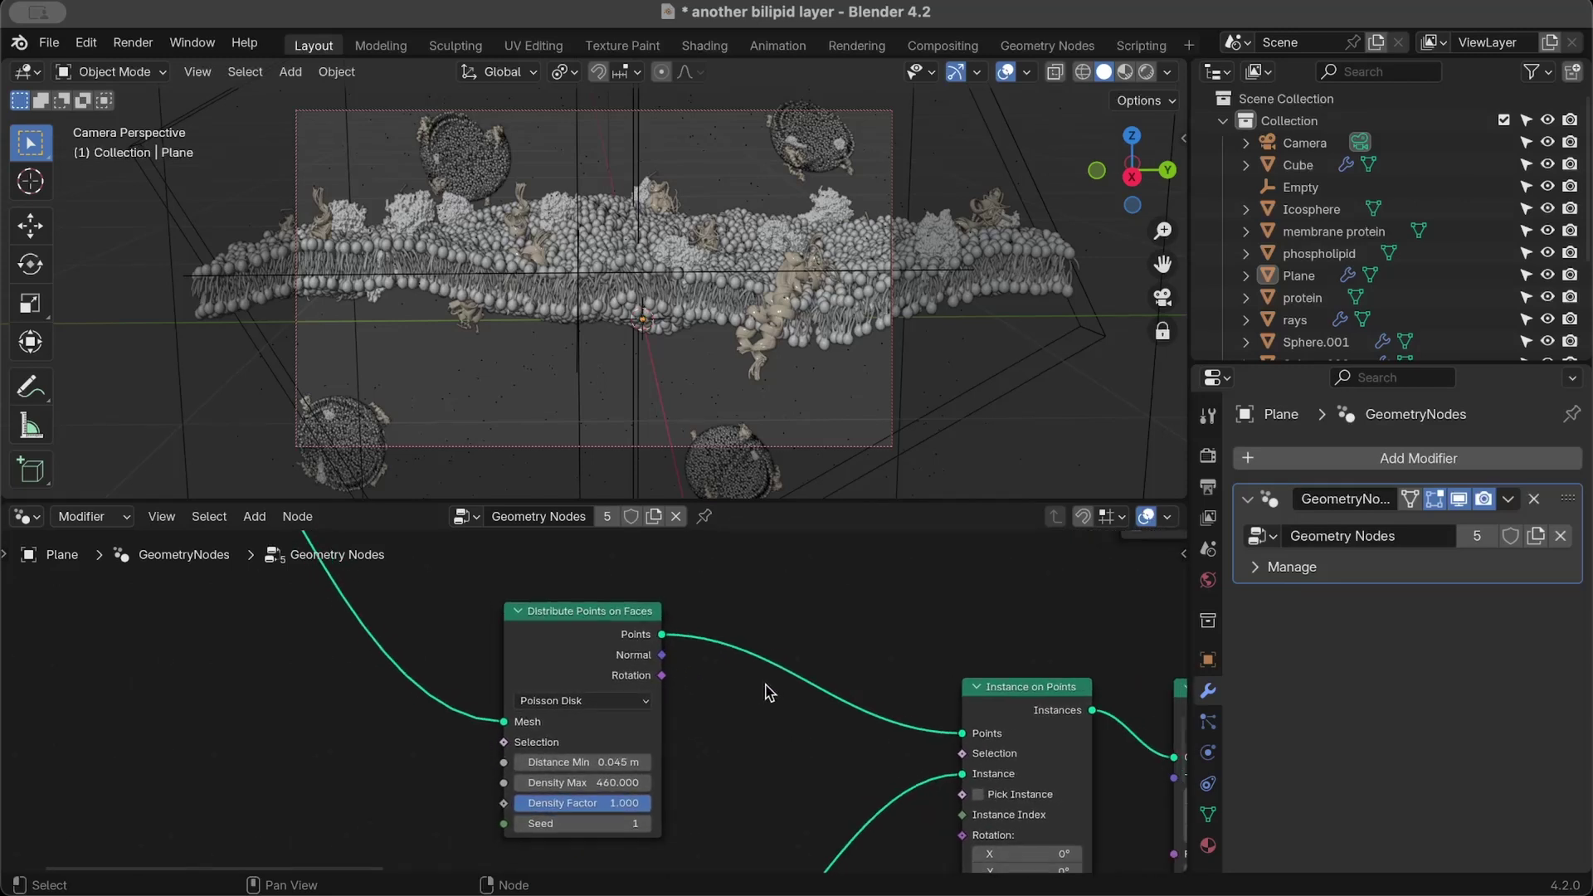
scroll(655, 767, "up", 3)
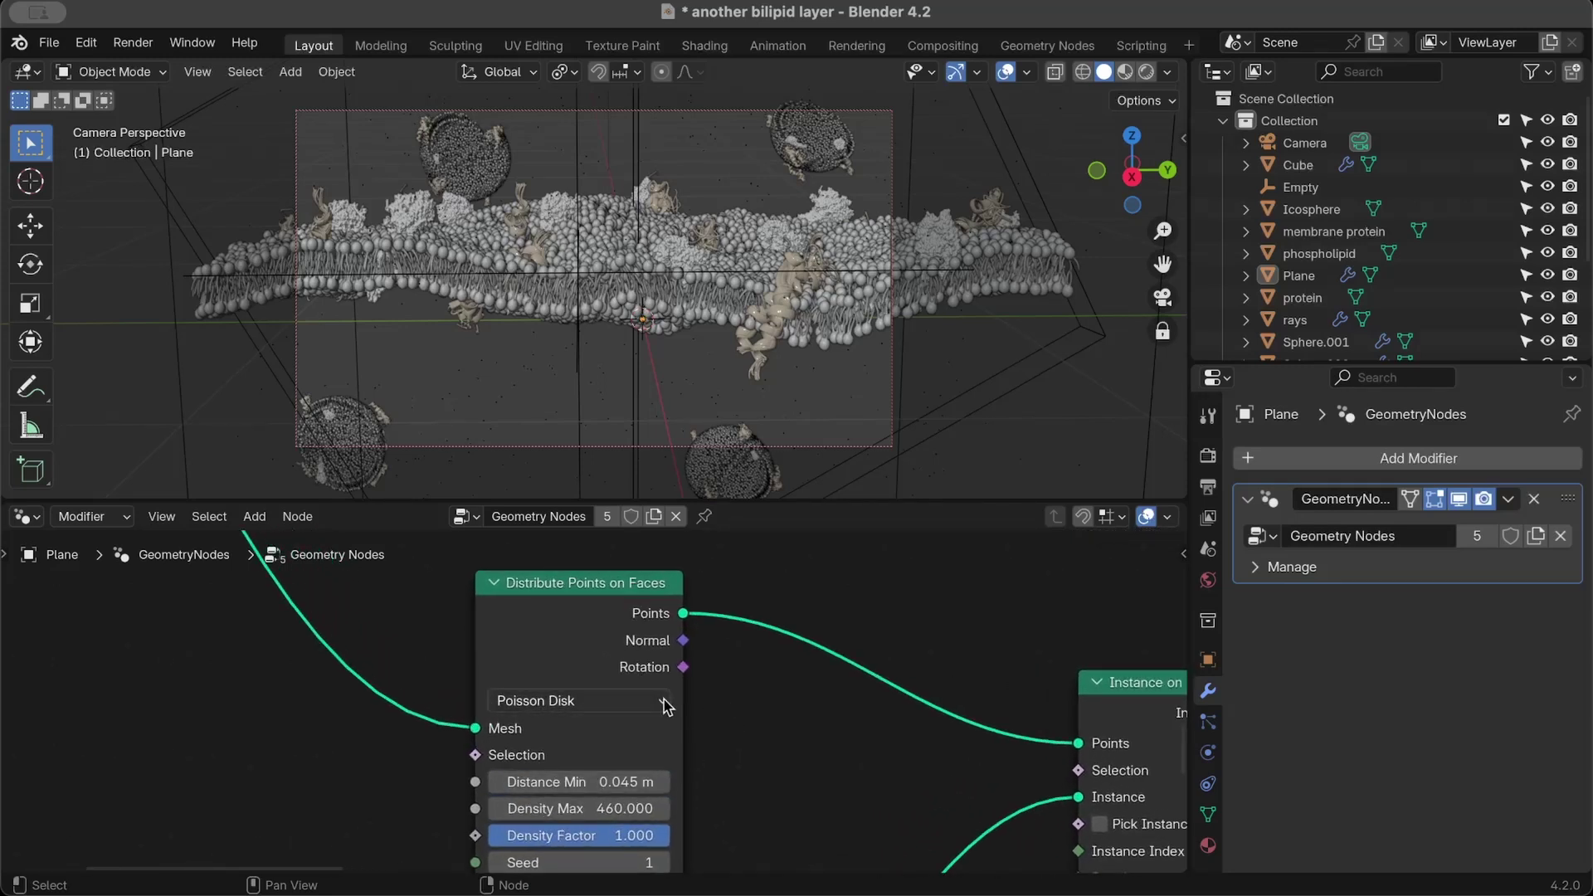
scroll(704, 736, "down", 2)
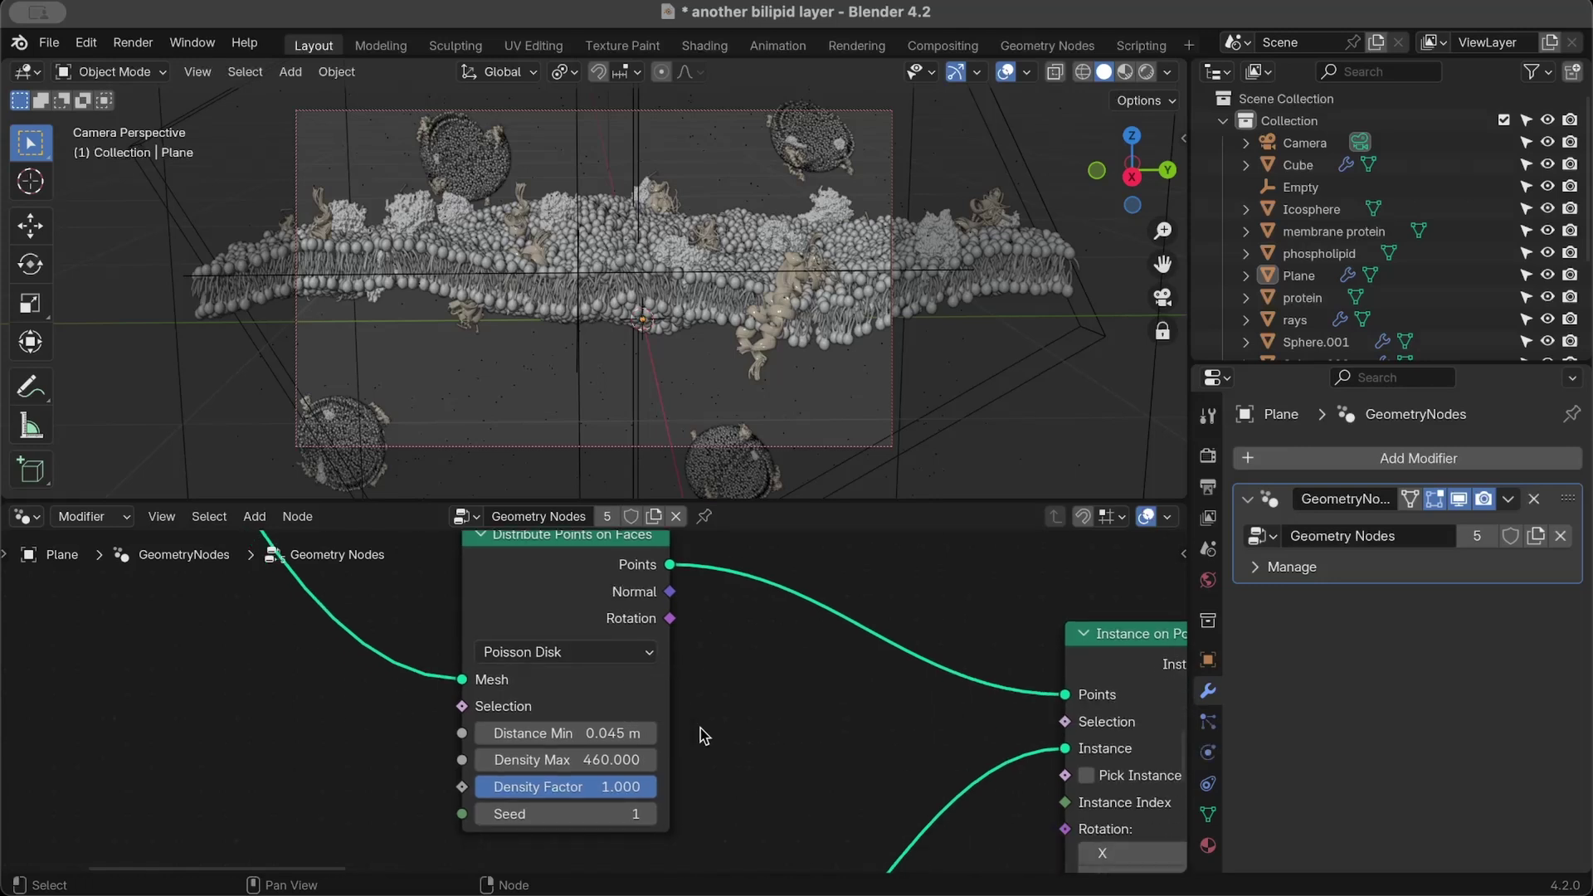
scroll(681, 729, "up", 2)
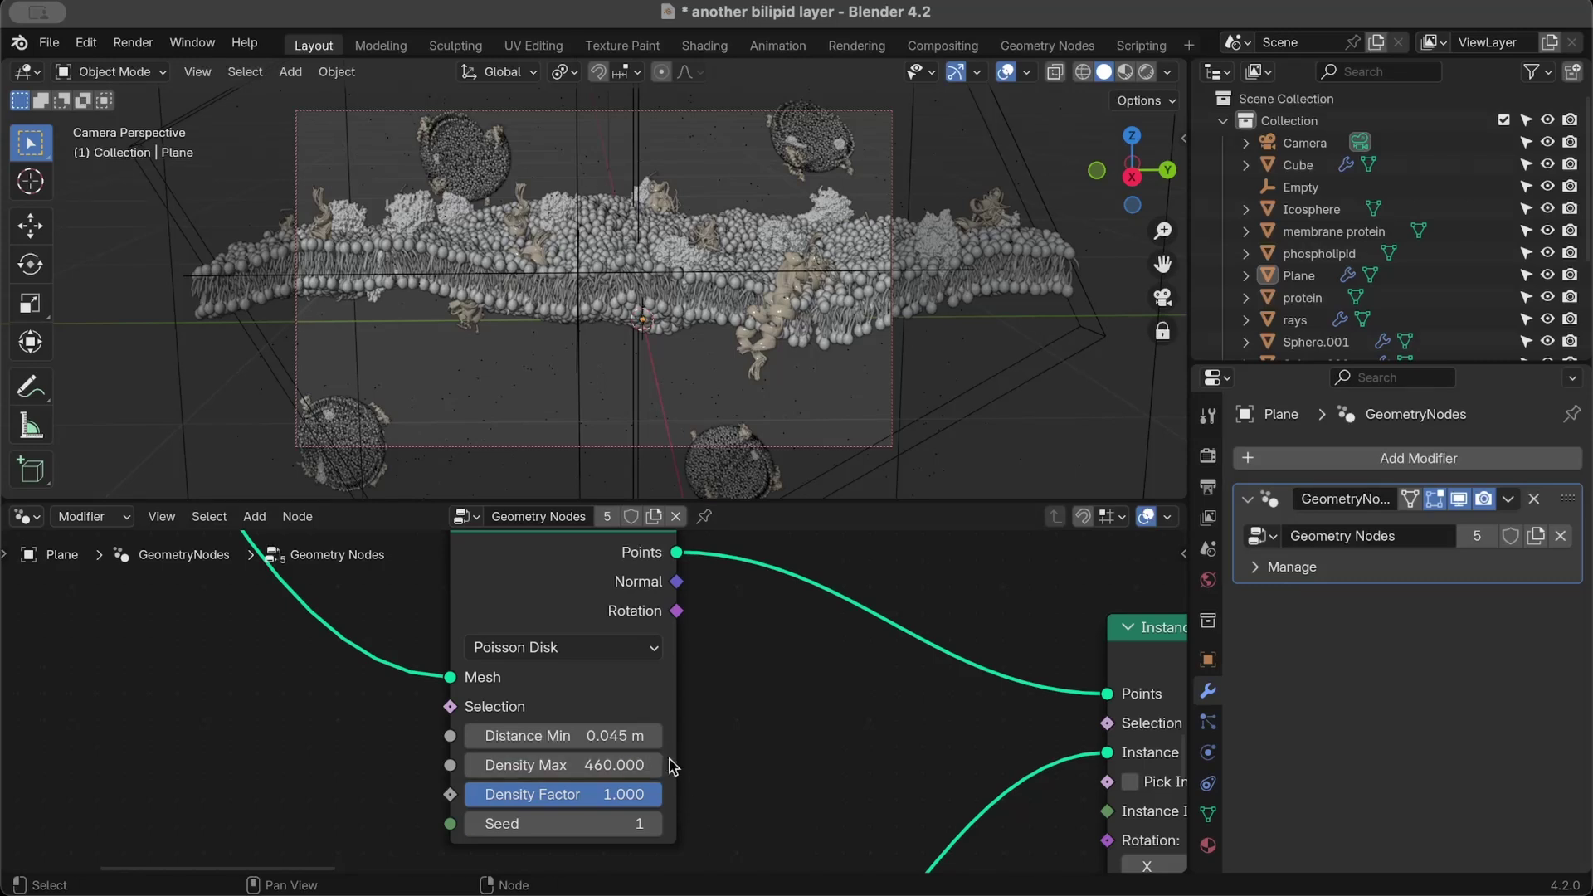
scroll(690, 780, "down", 3)
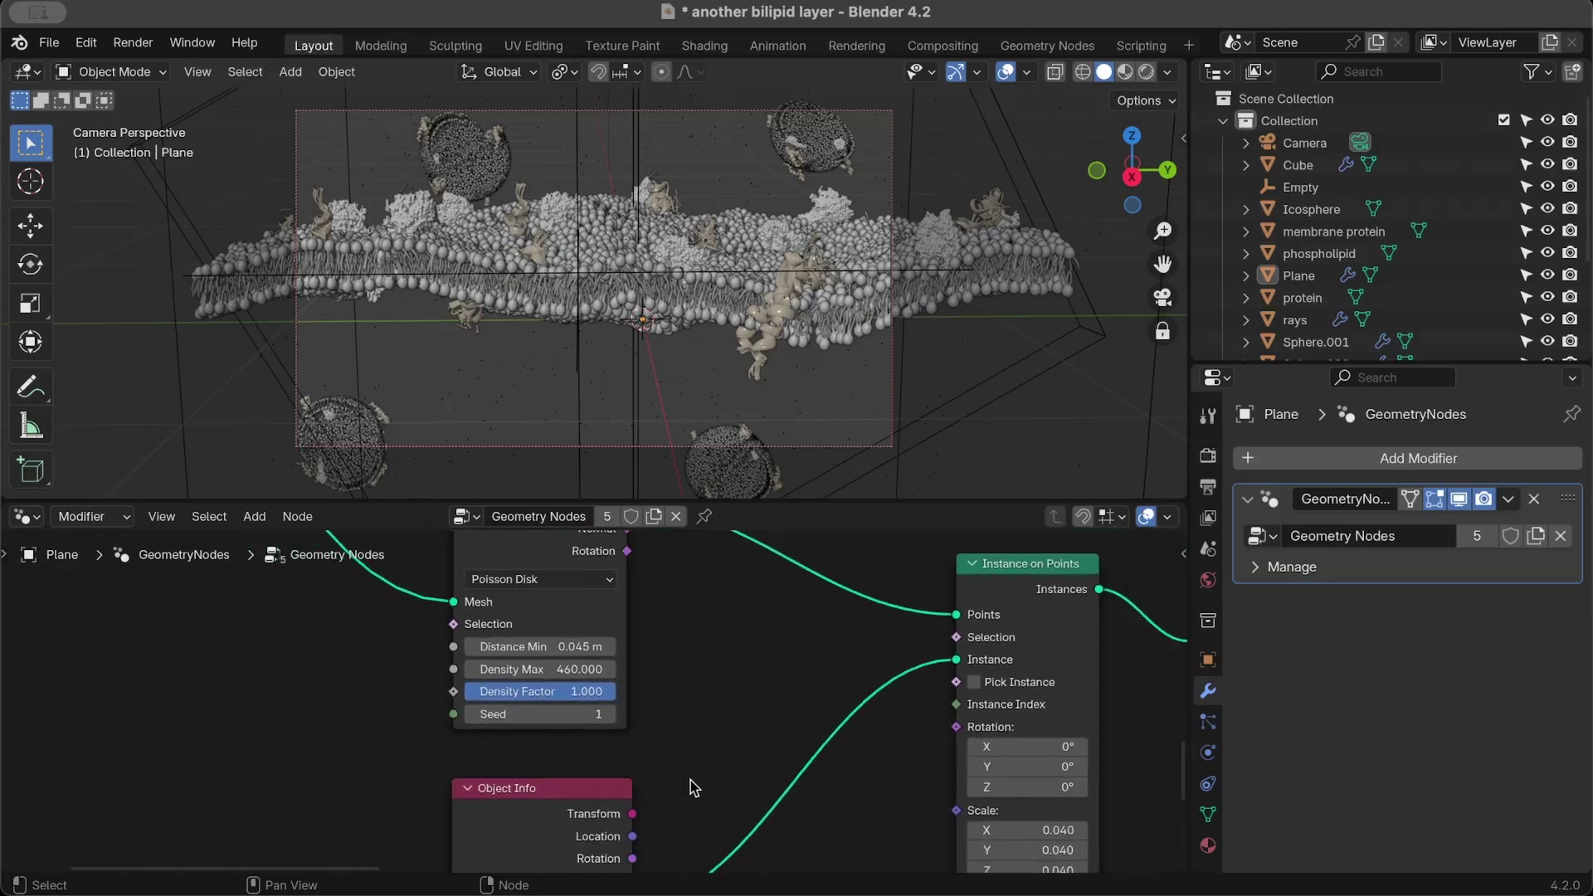
scroll(690, 780, "down", 3)
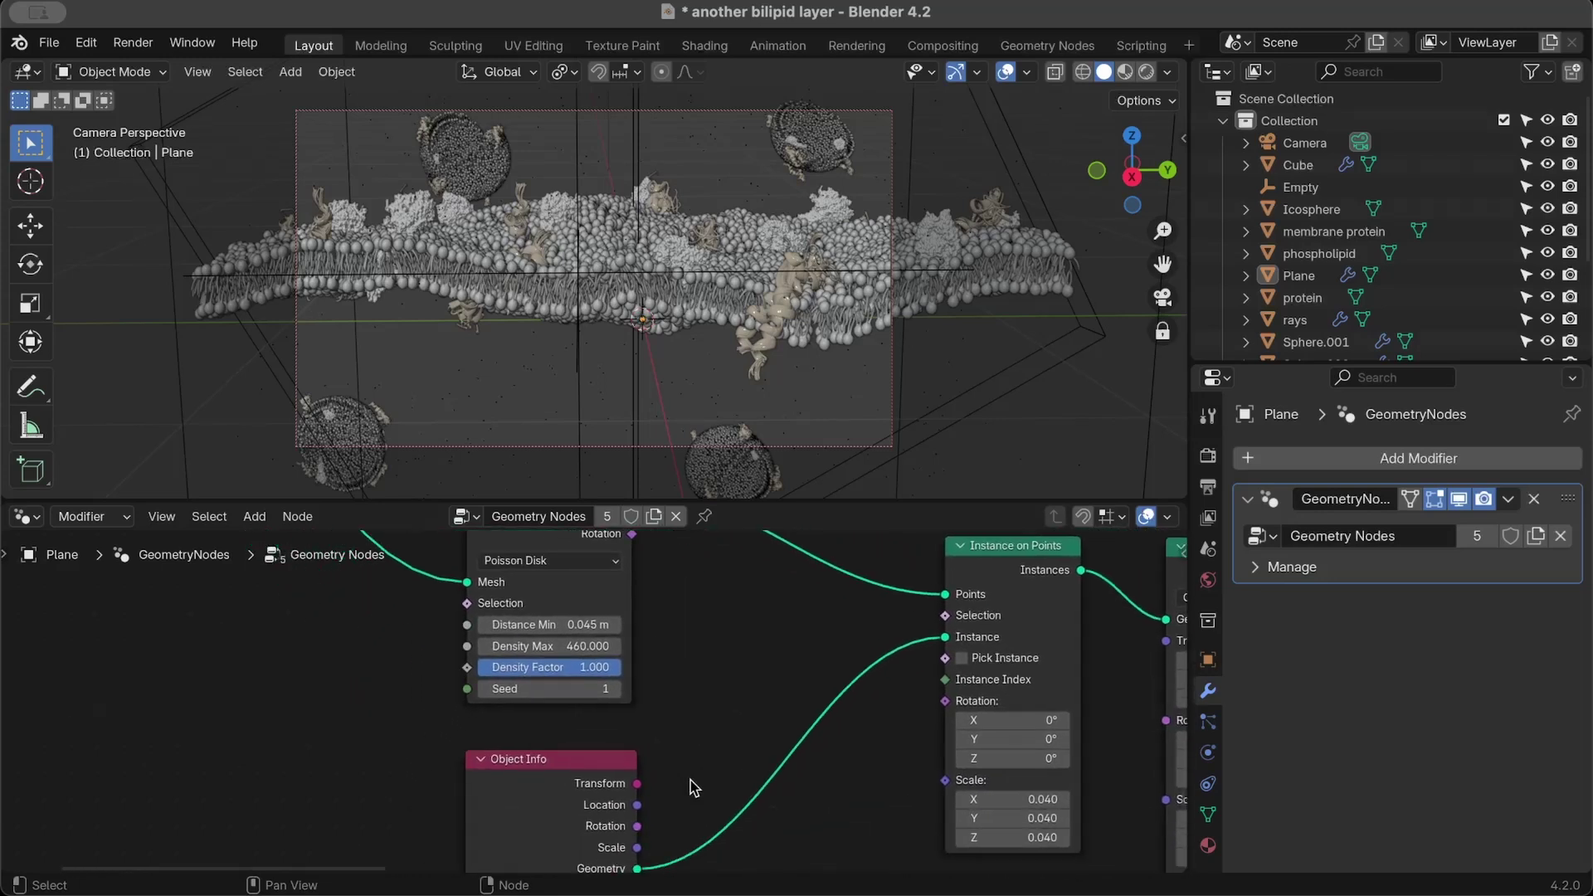
scroll(691, 780, "down", 4)
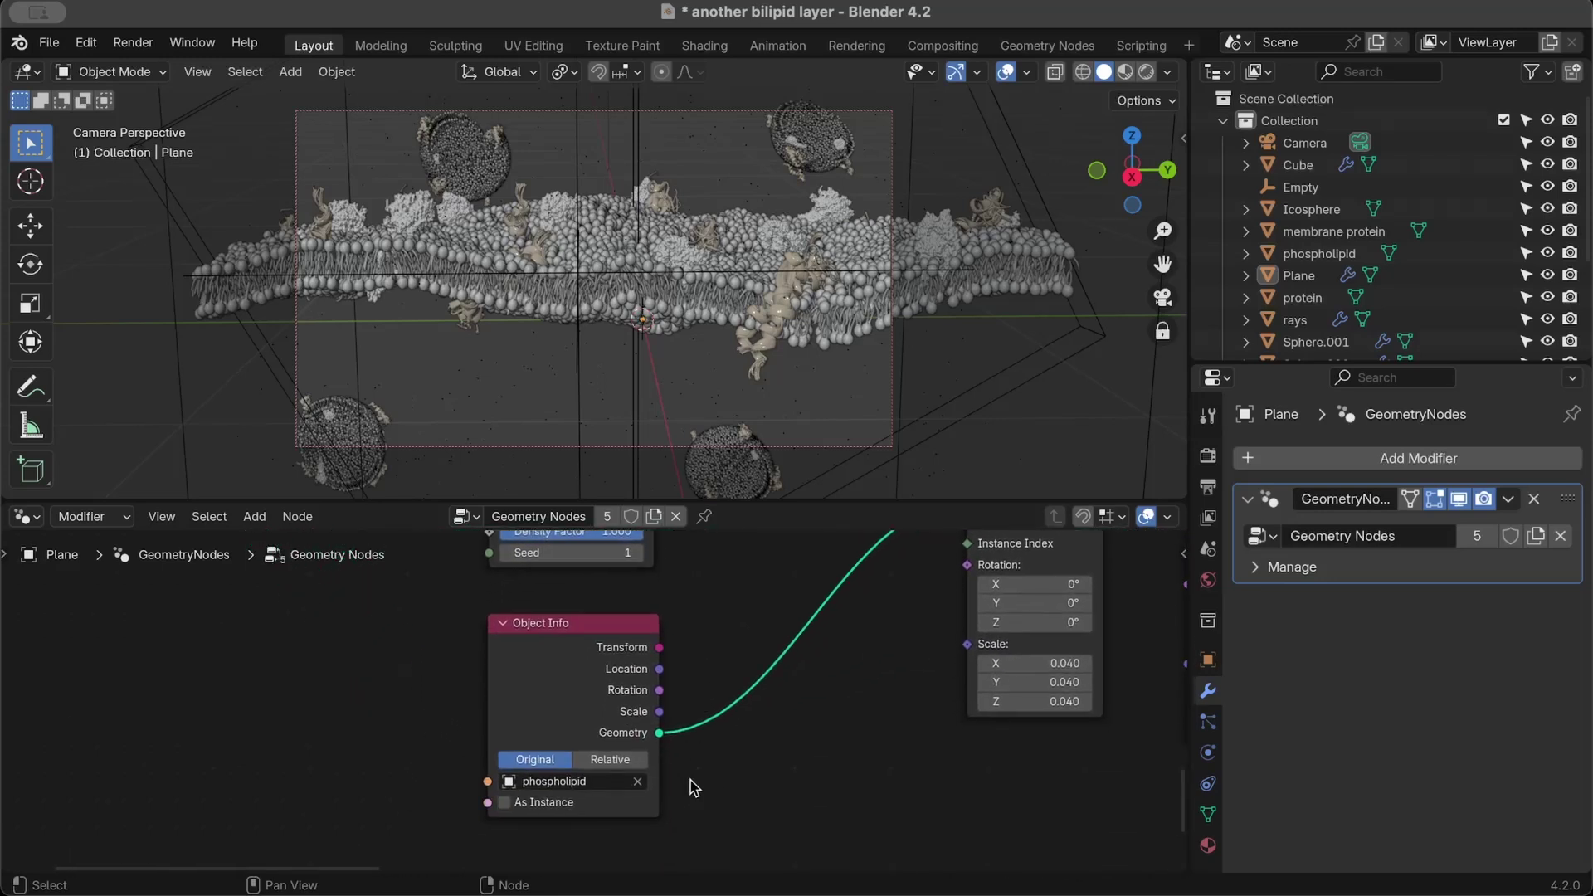
scroll(690, 780, "up", 1)
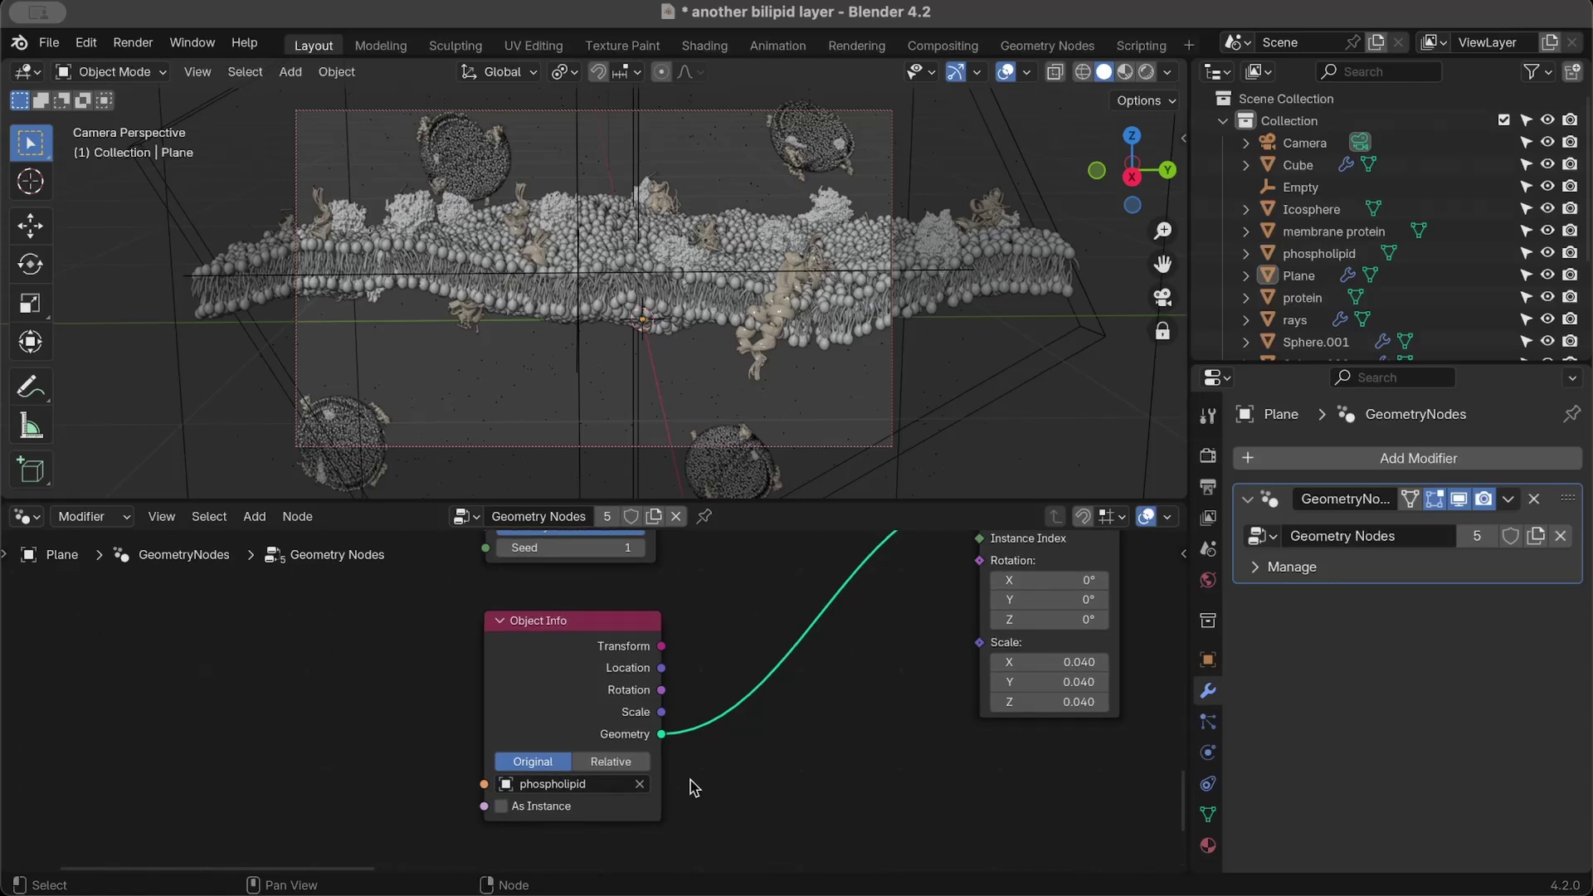
scroll(691, 784, "right", 8)
scroll(691, 784, "up", 5)
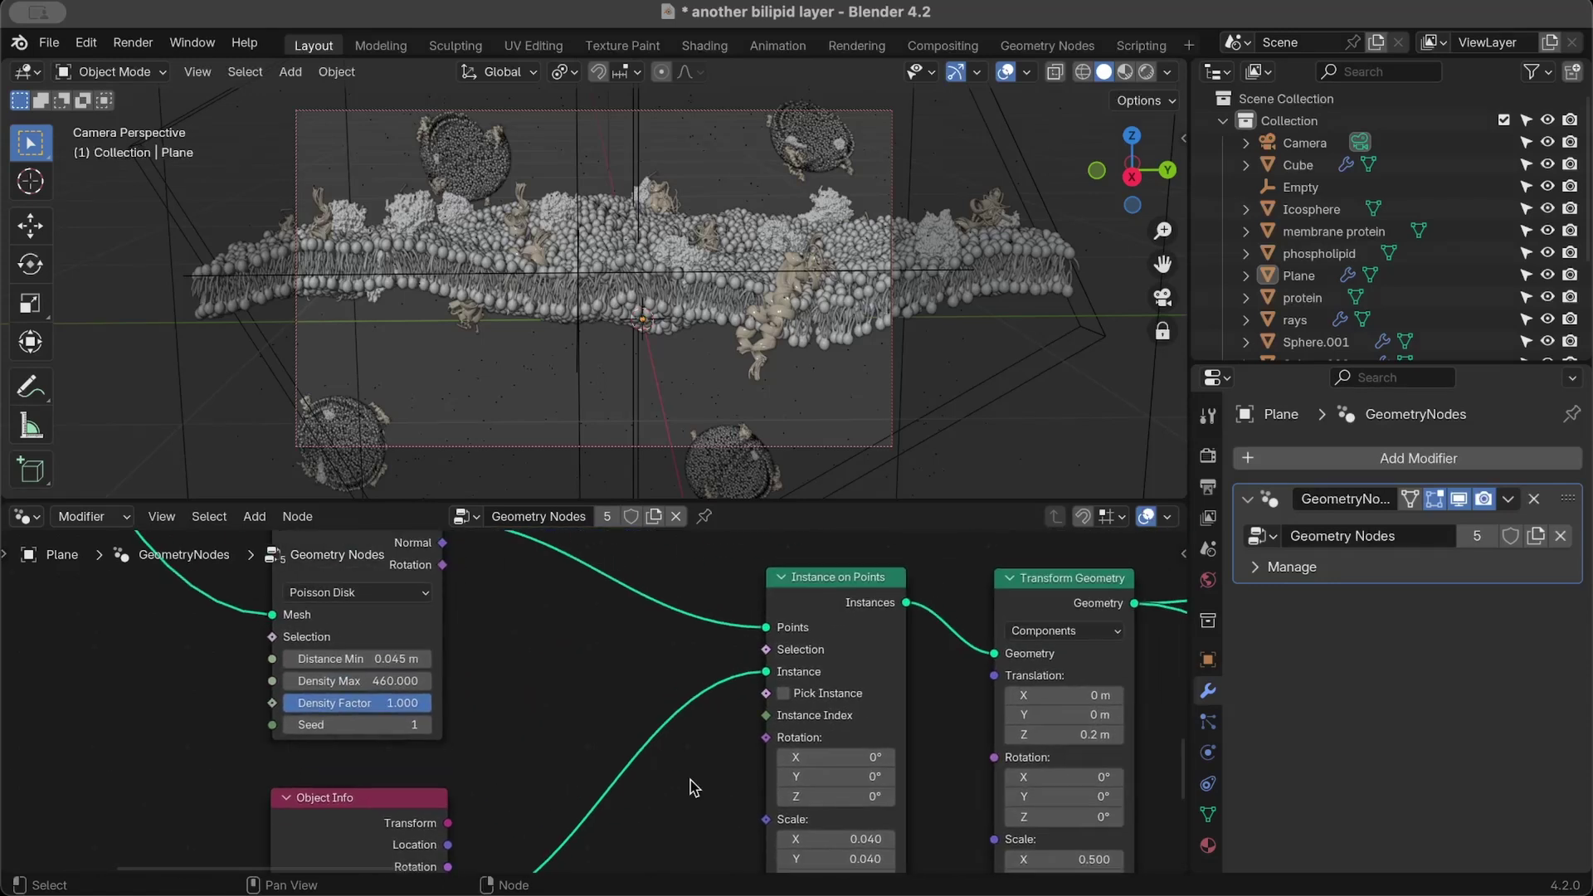
scroll(690, 787, "right", 2)
scroll(690, 786, "up", 2)
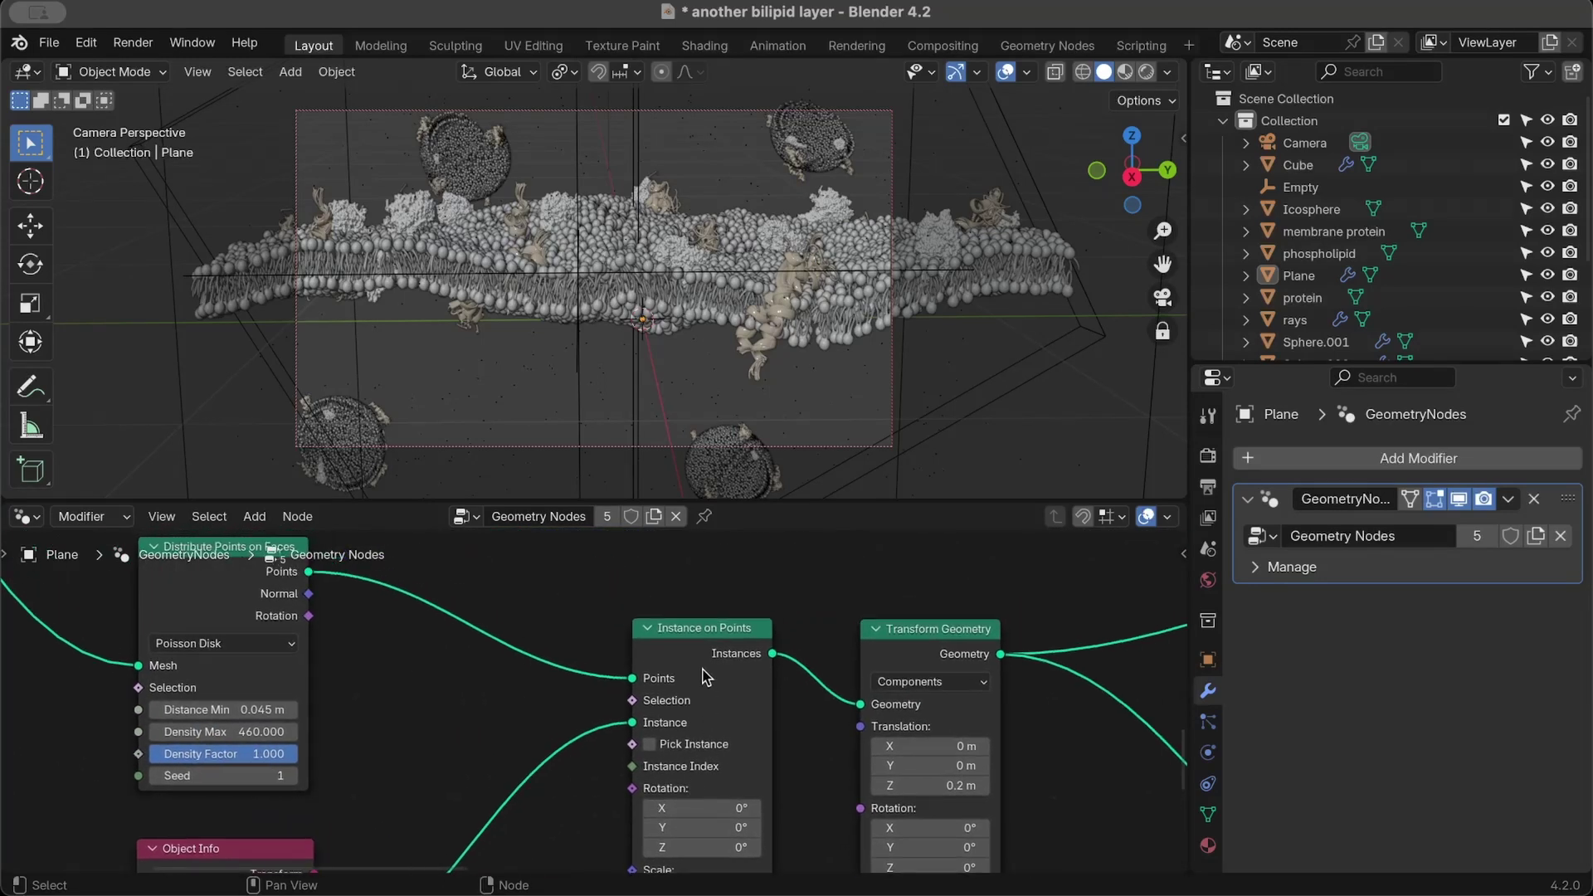
left_click_drag(701, 639, 681, 600)
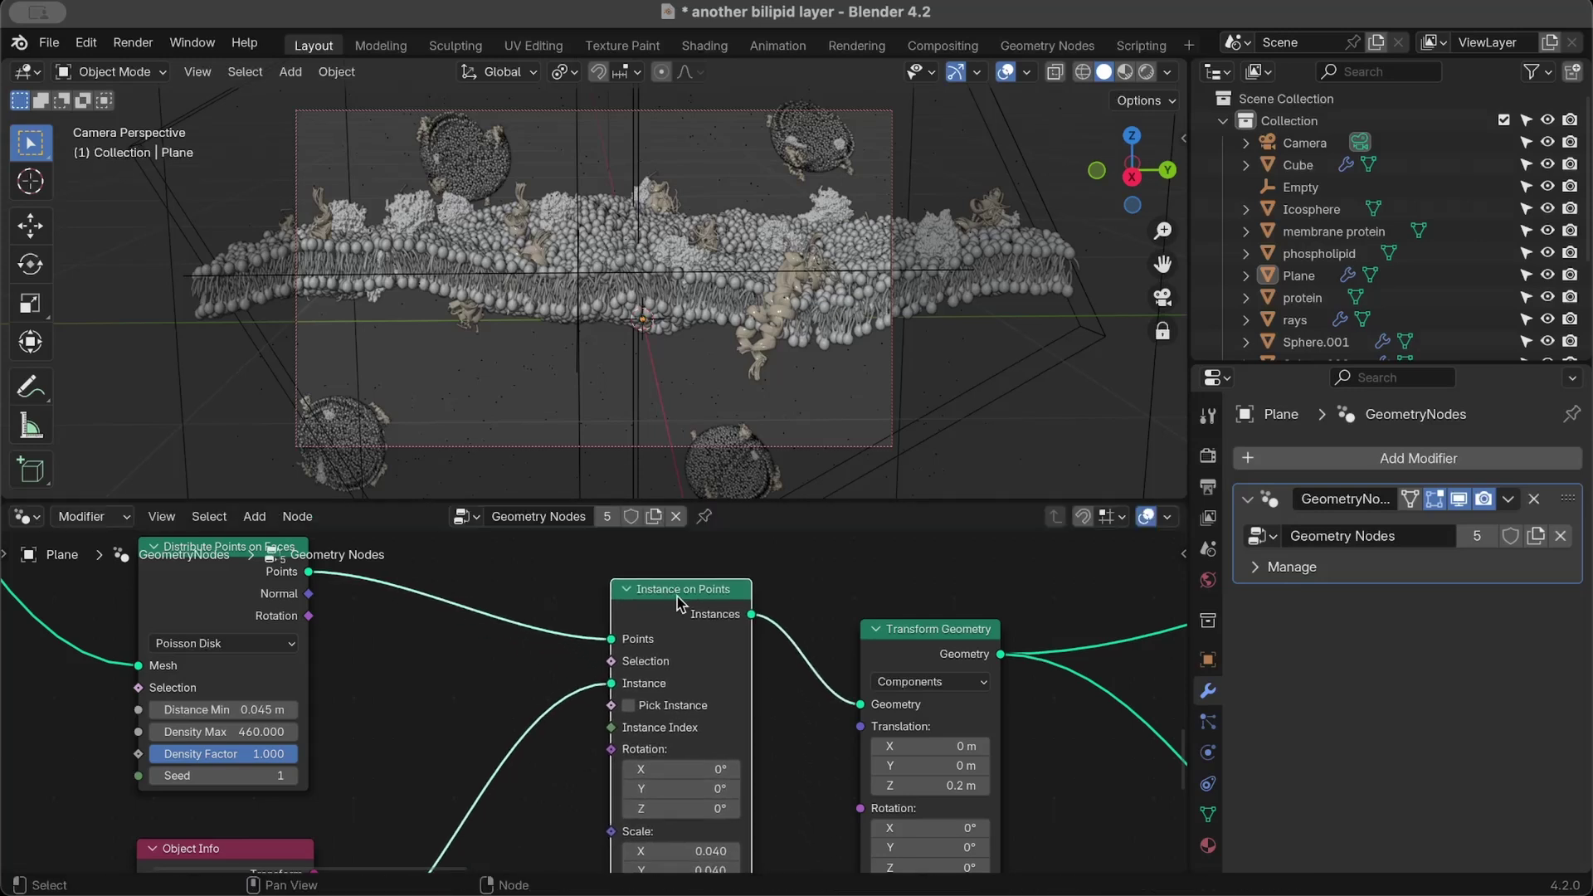
mouse_move(733, 616)
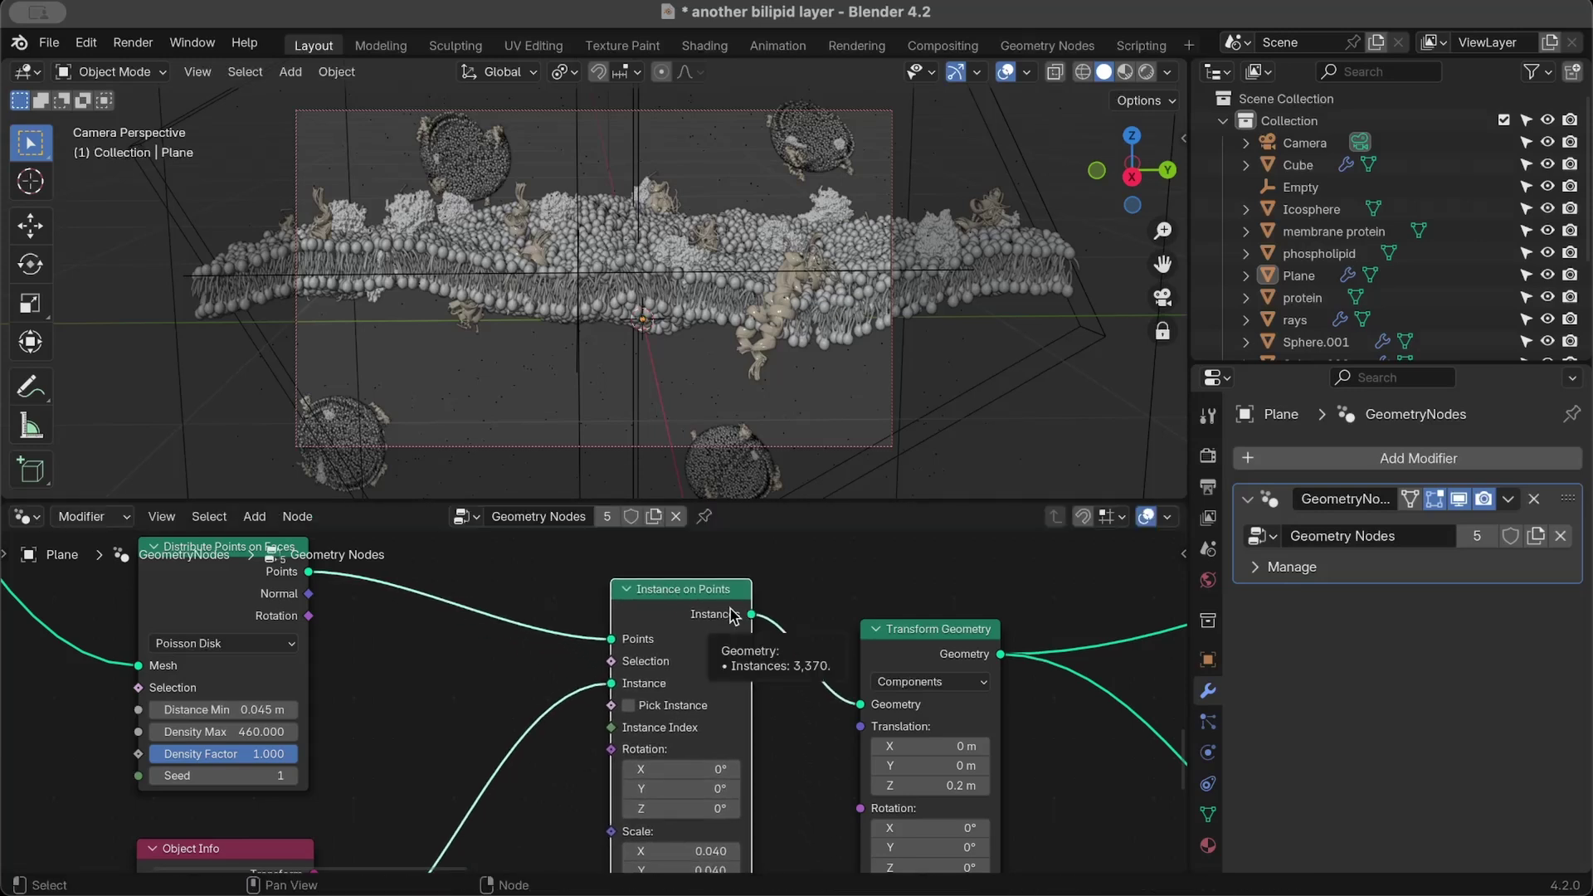
scroll(676, 639, "down", 1)
scroll(676, 639, "left", 1)
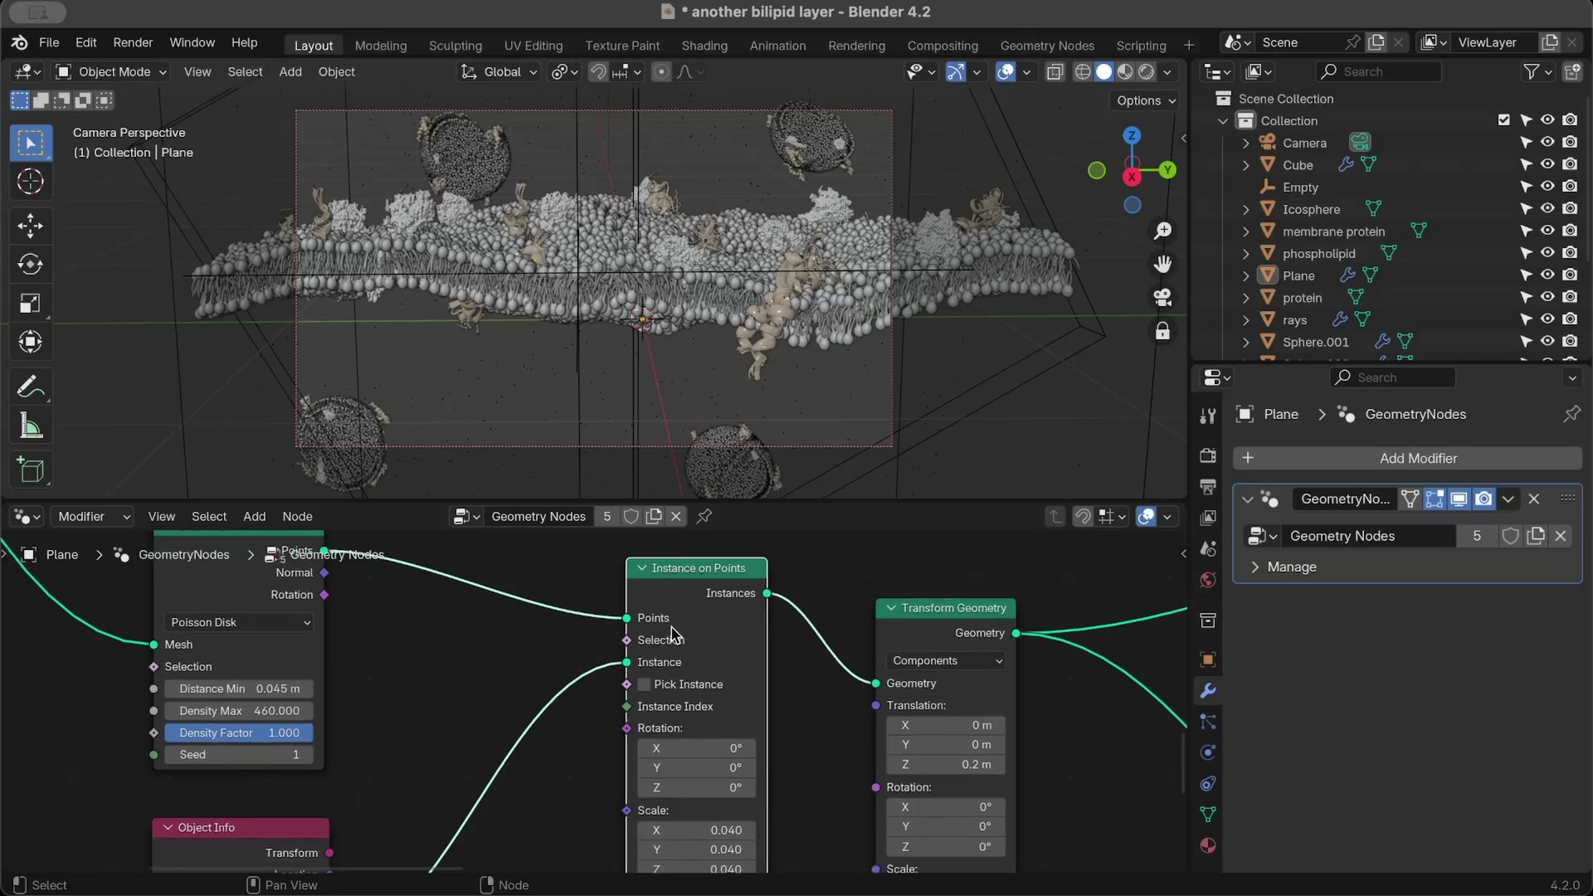
scroll(689, 635, "down", 5)
scroll(689, 634, "left", 5)
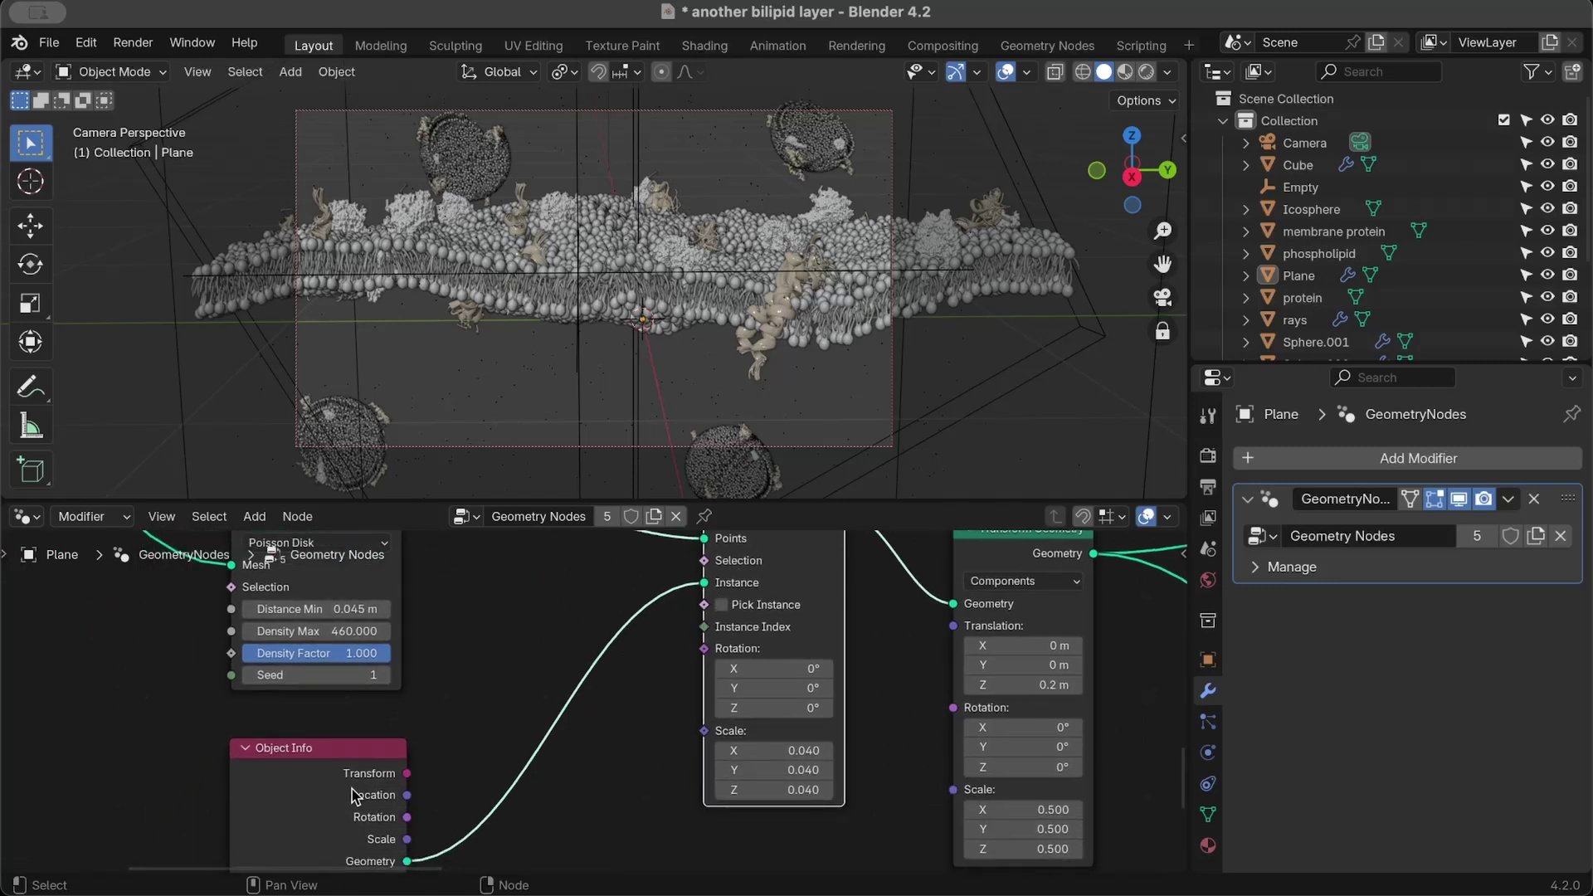
scroll(352, 789, "down", 5)
scroll(351, 789, "left", 3)
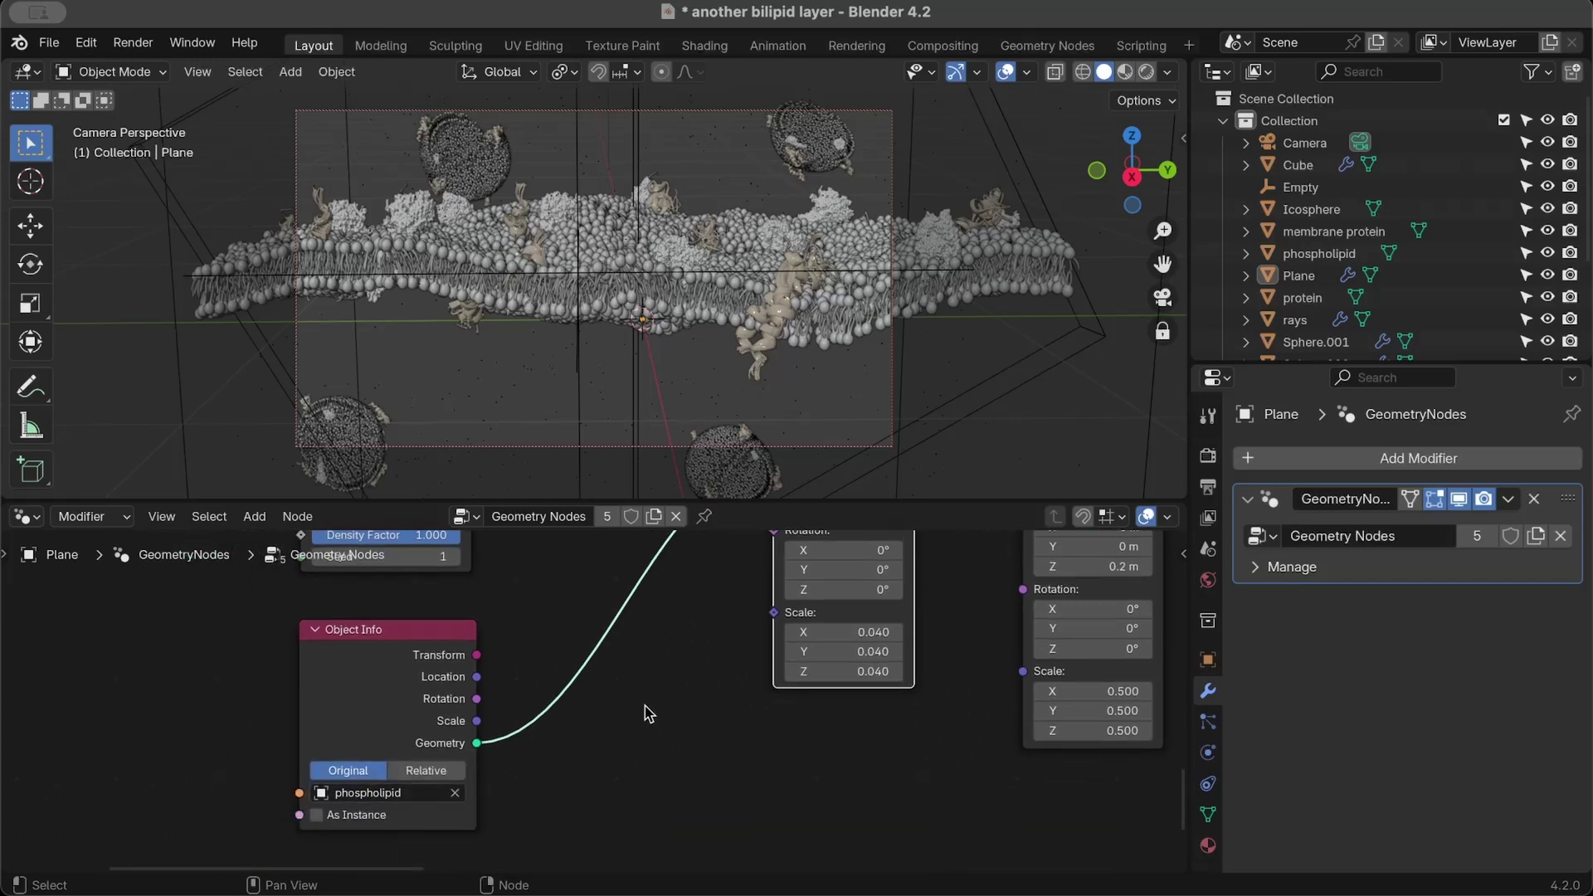
scroll(648, 713, "up", 4)
scroll(648, 713, "right", 3)
scroll(648, 713, "up", 4)
scroll(648, 713, "right", 5)
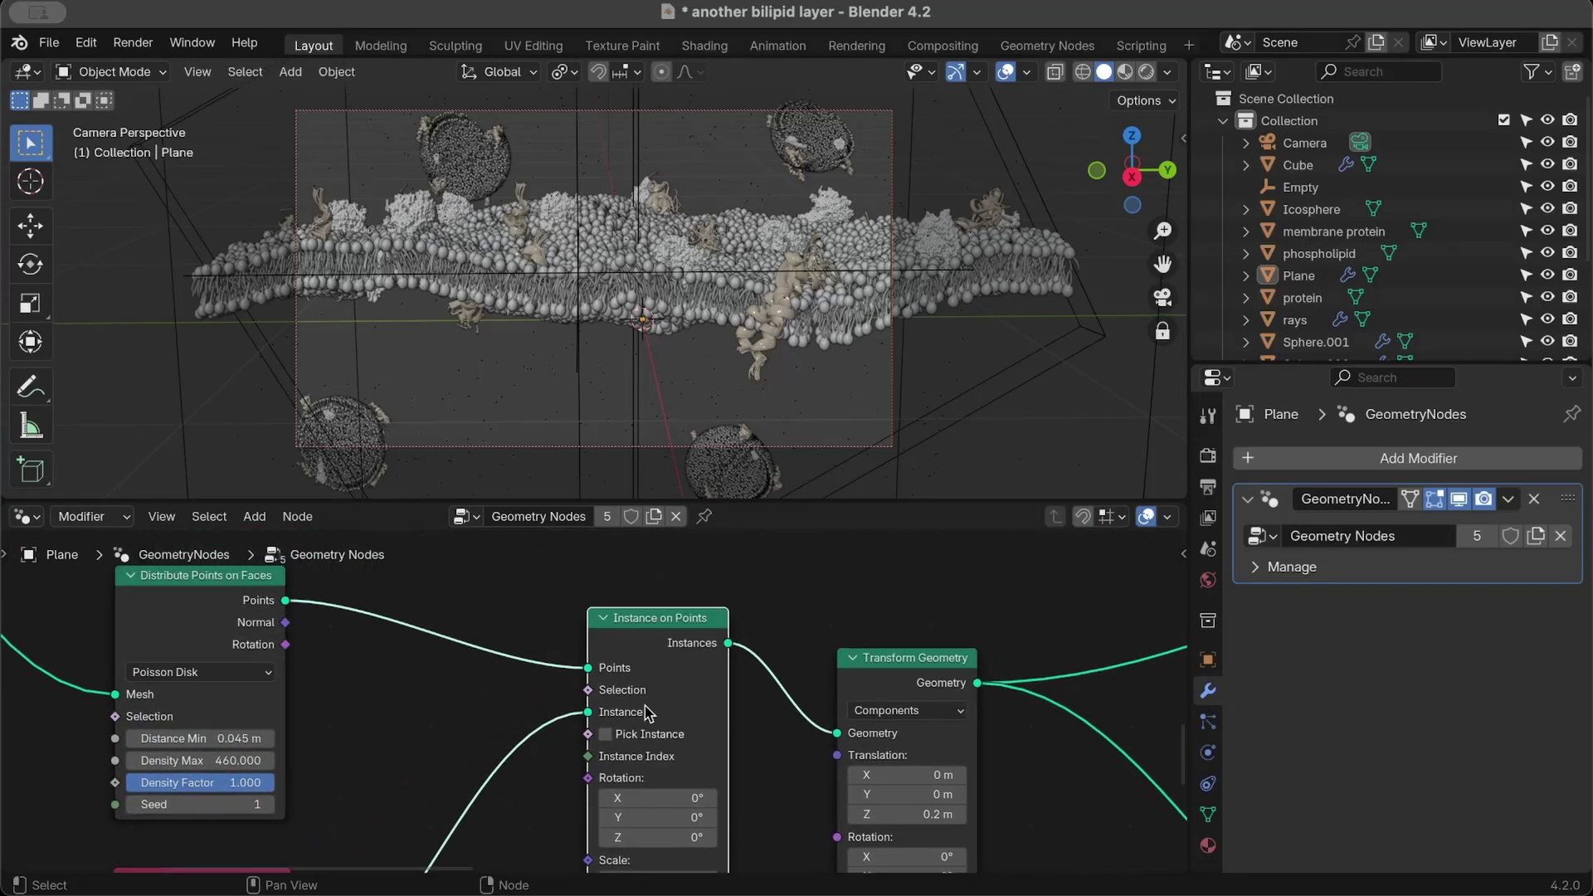
scroll(755, 722, "down", 4)
scroll(755, 722, "left", 1)
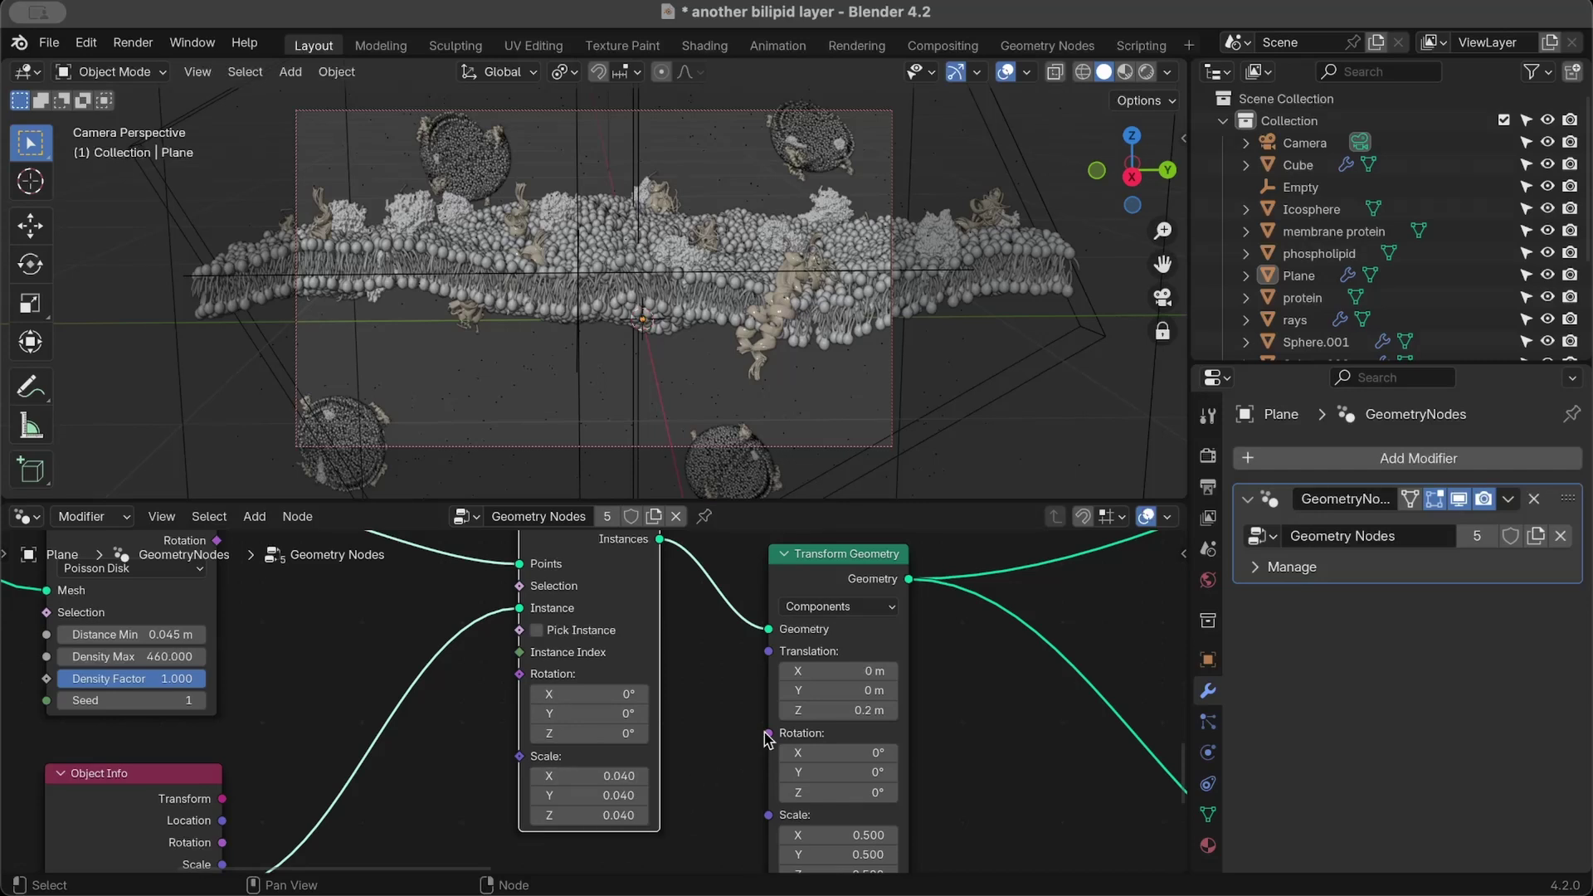
scroll(768, 739, "right", 5)
scroll(768, 739, "up", 1)
scroll(772, 735, "right", 1)
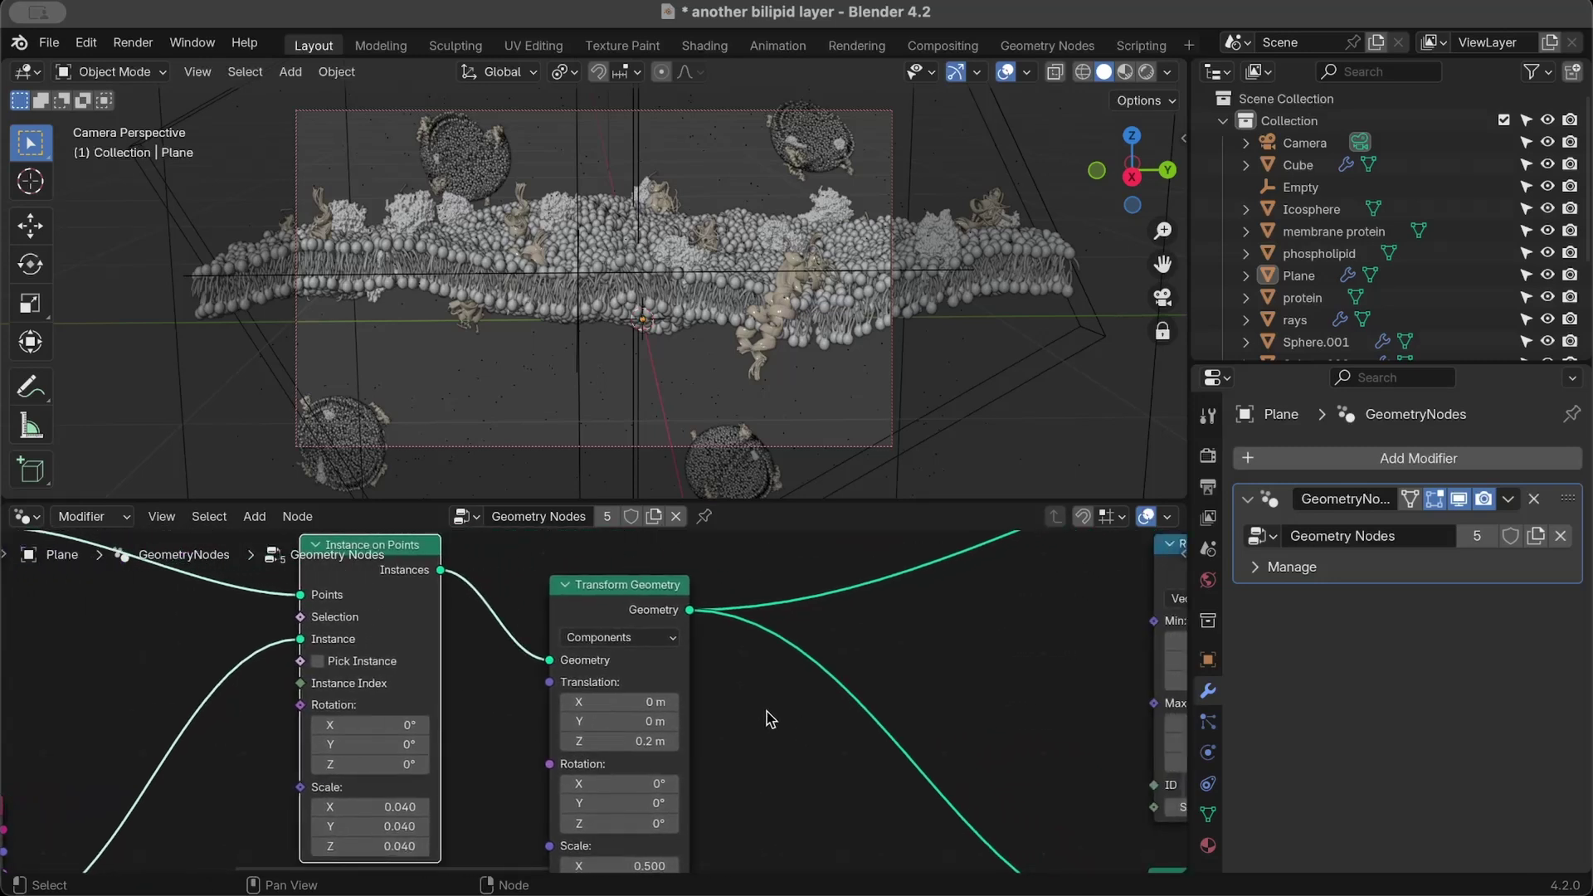
scroll(770, 718, "up", 1)
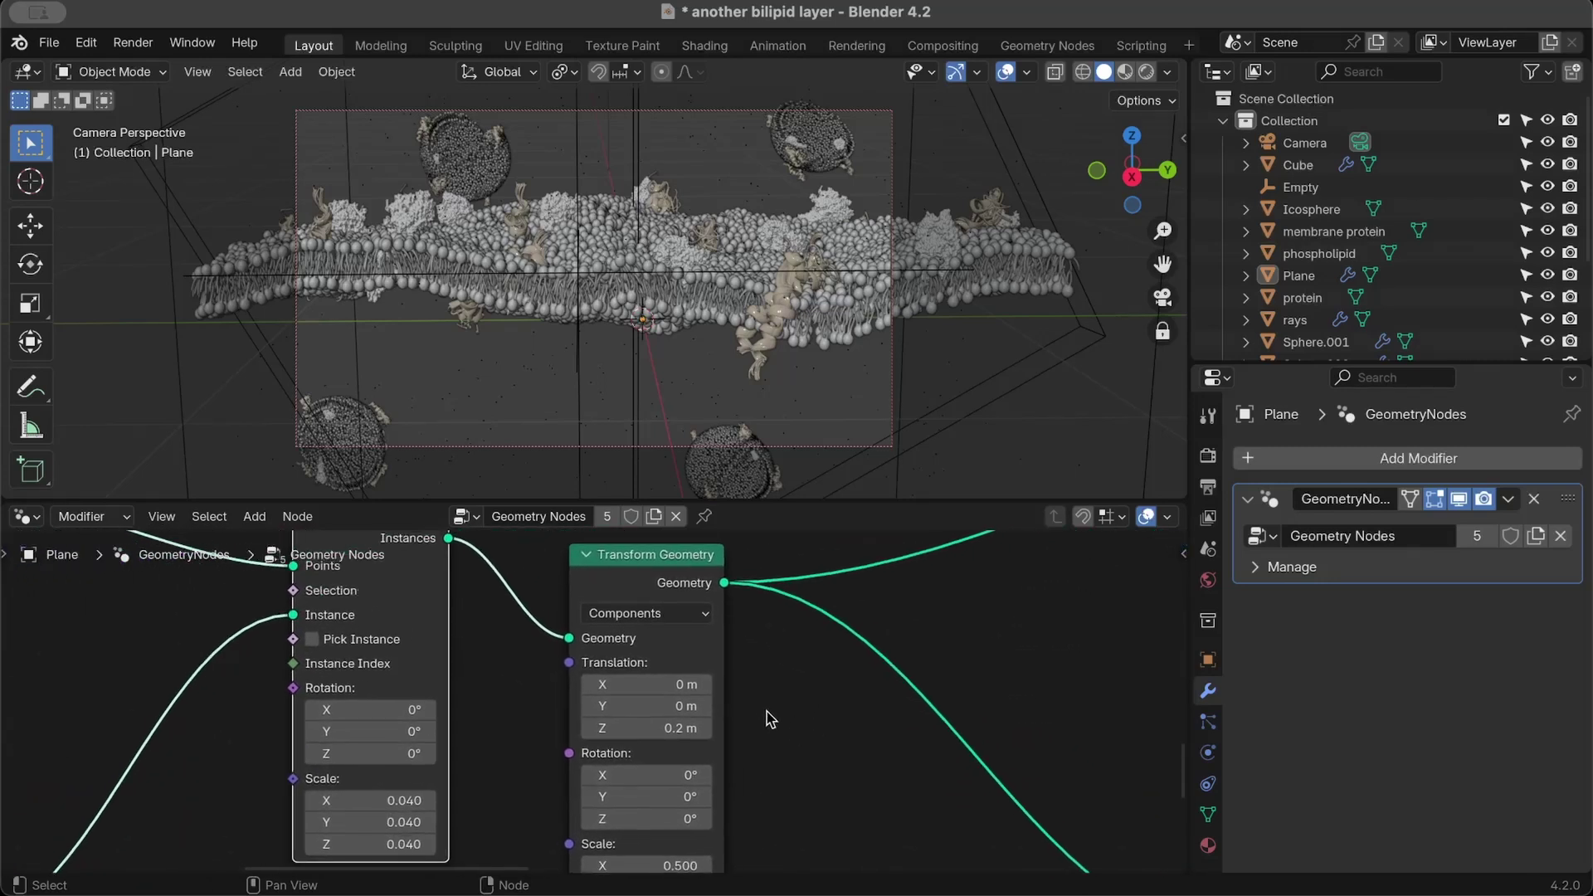
scroll(770, 718, "right", 1)
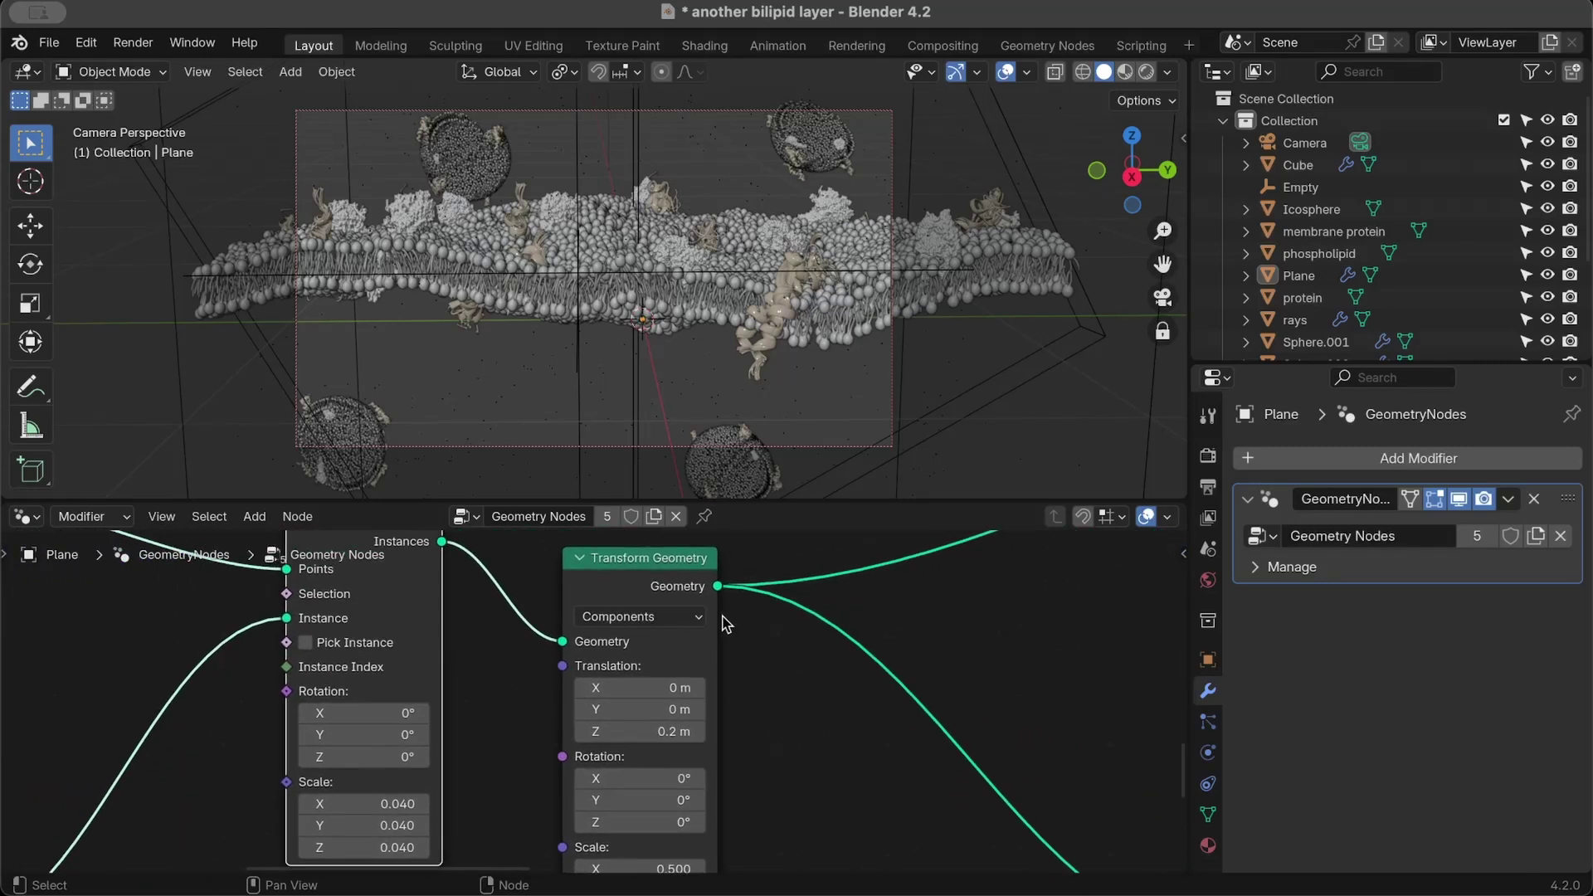
scroll(738, 722, "down", 2)
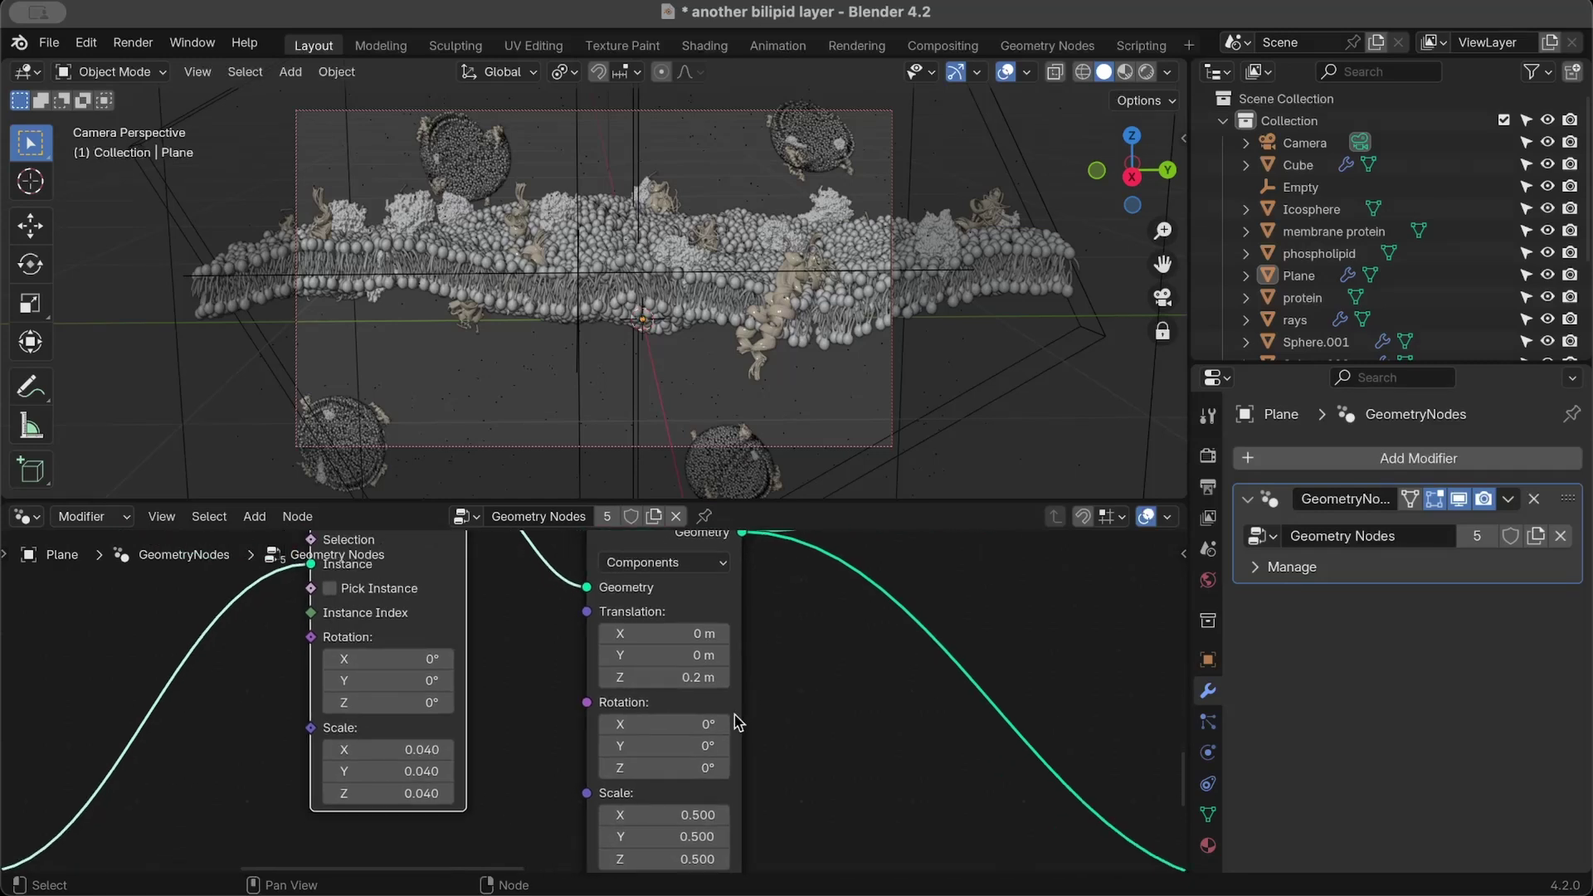
scroll(768, 705, "up", 2)
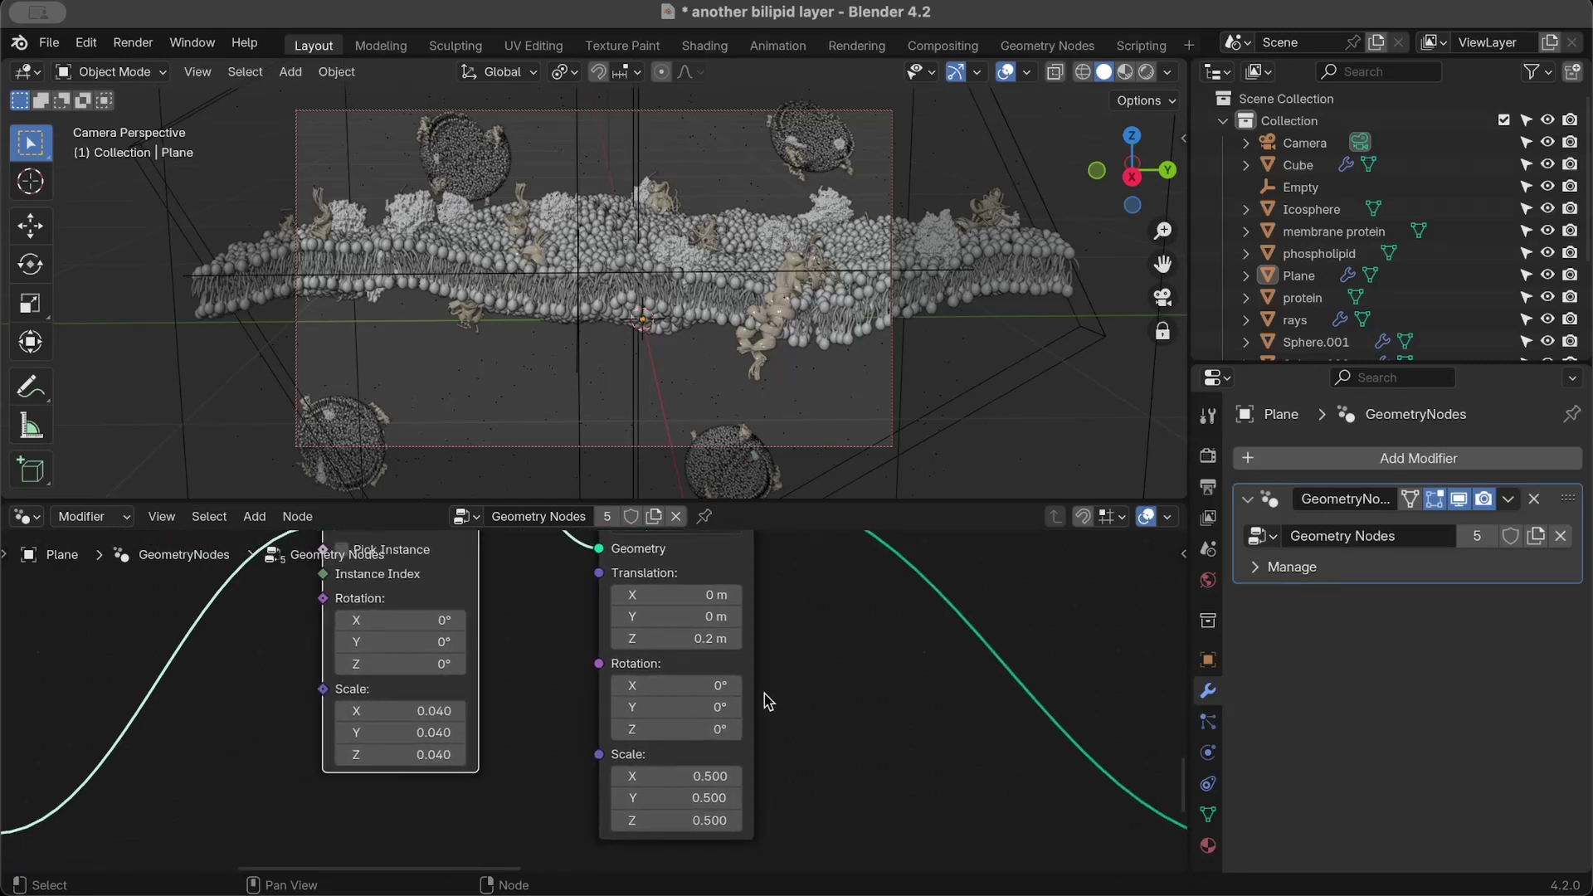
scroll(767, 701, "up", 2)
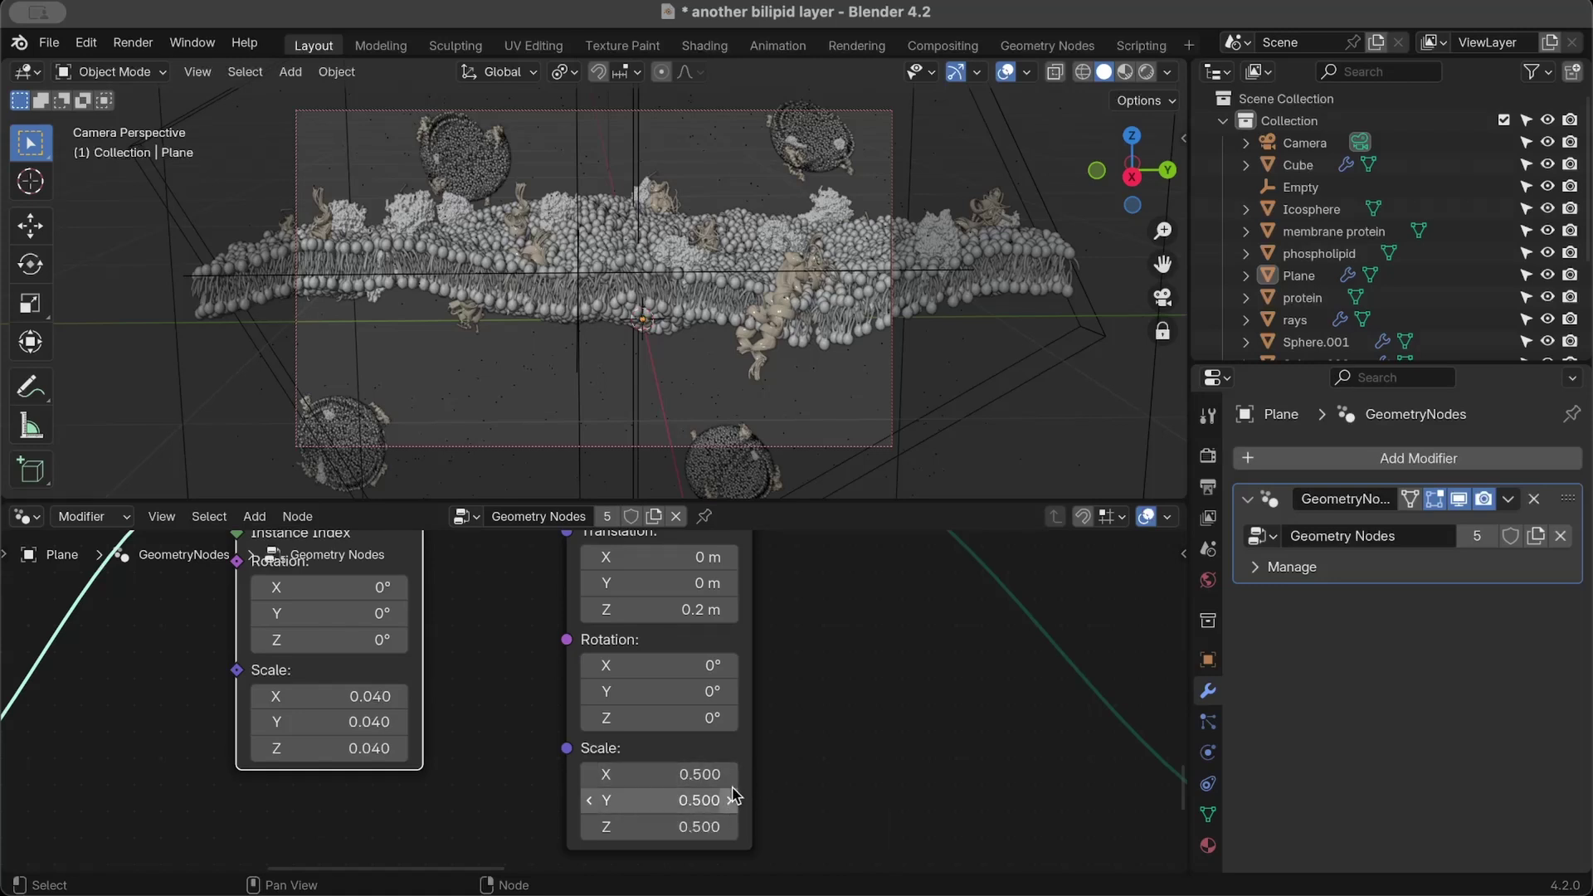
scroll(803, 709, "down", 3)
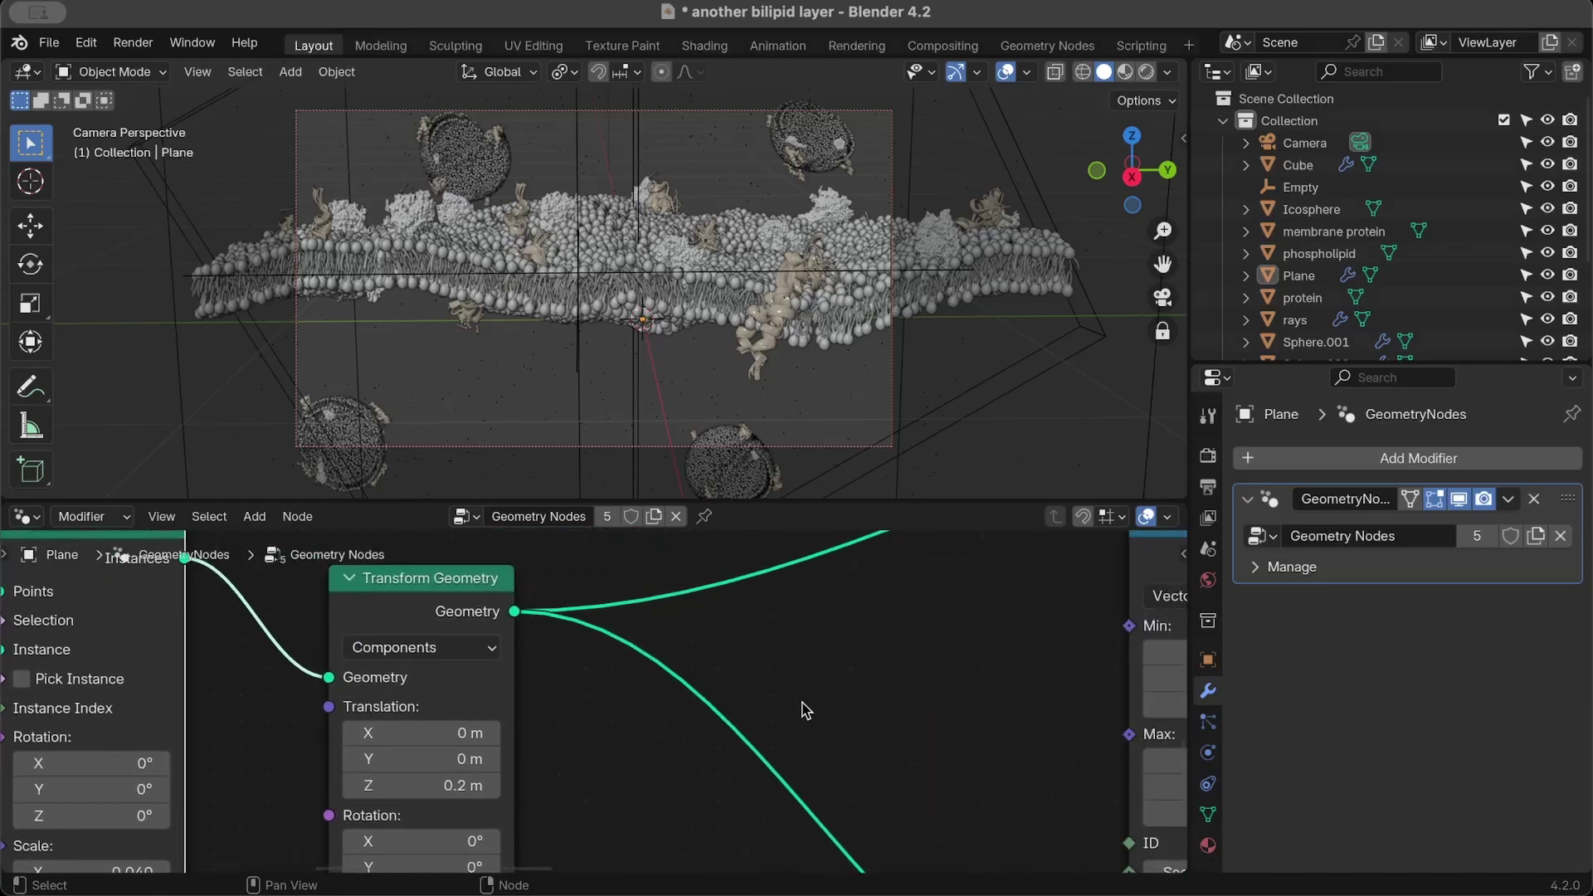
scroll(803, 709, "right", 8)
scroll(803, 709, "up", 2)
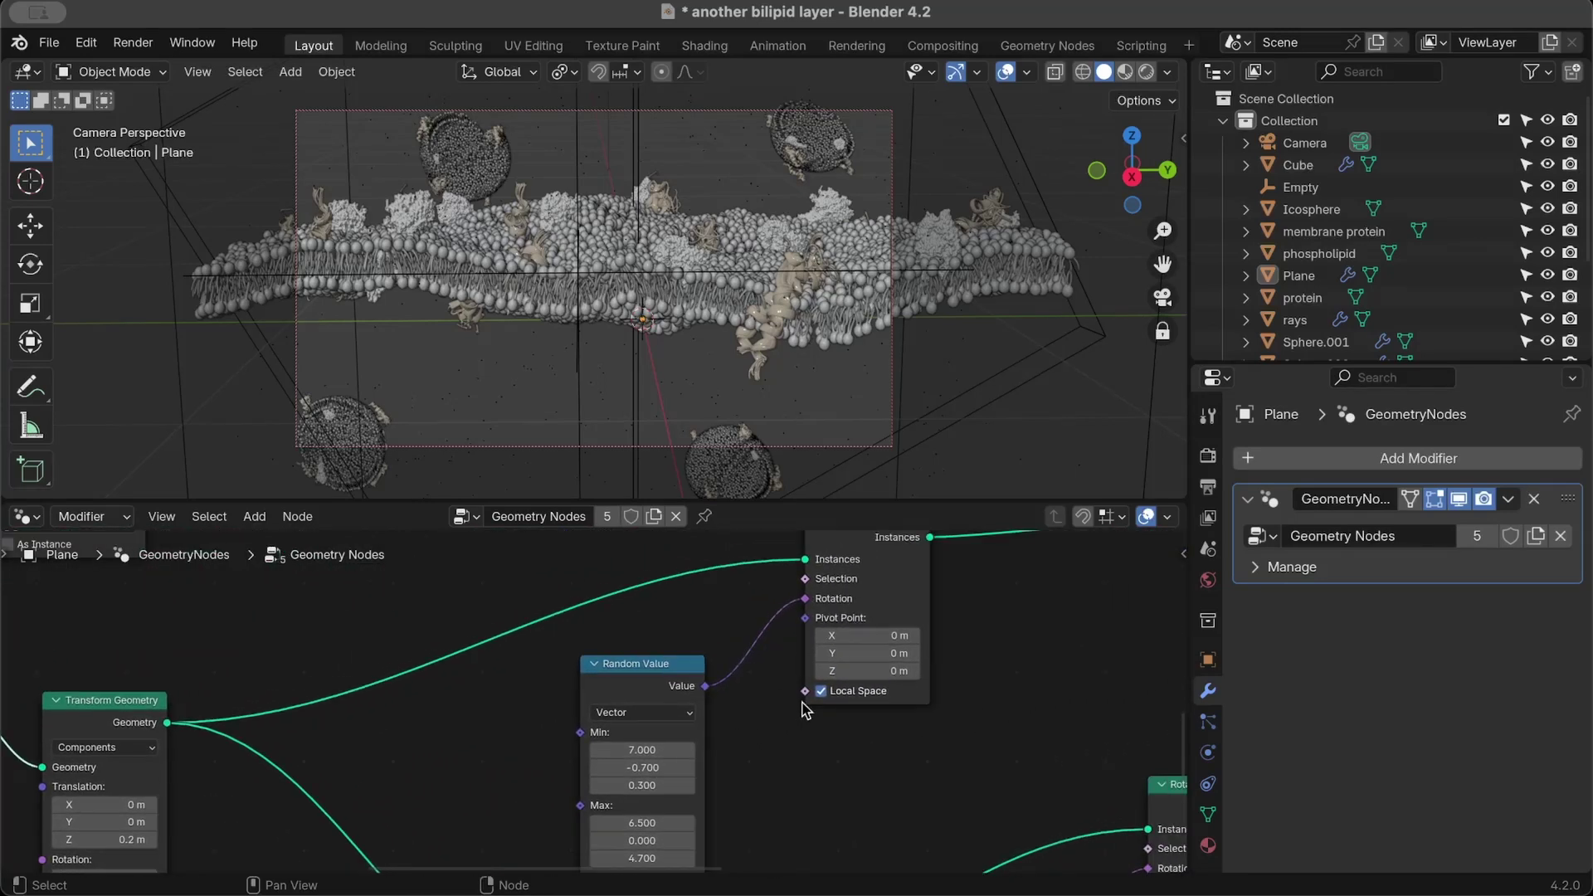
scroll(803, 710, "right", 4)
scroll(804, 709, "up", 2)
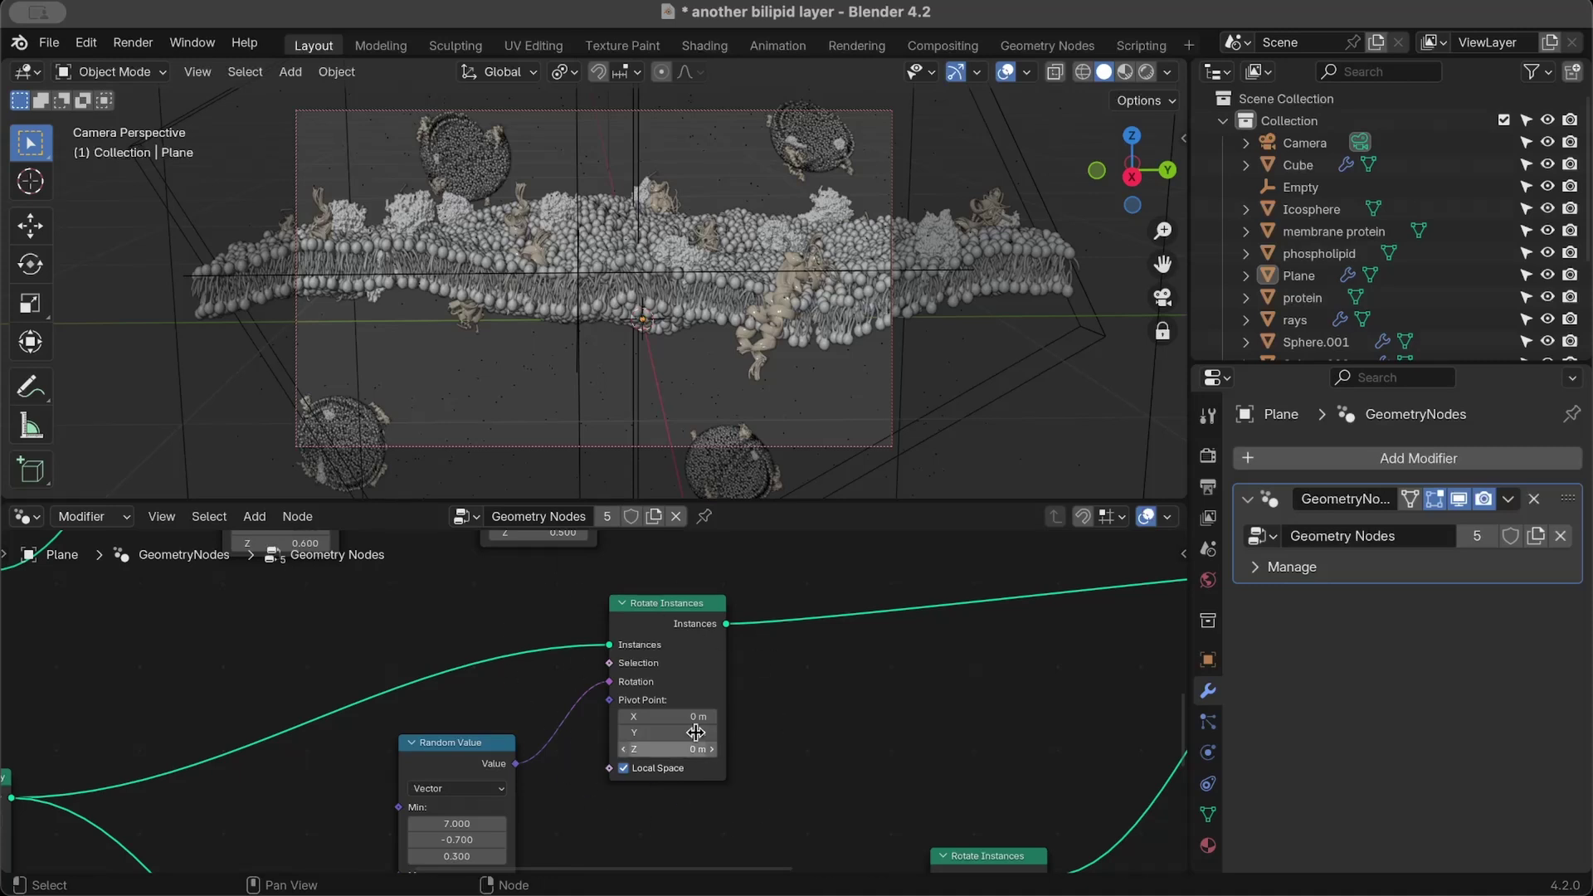
scroll(689, 769, "up", 1)
scroll(688, 771, "up", 2)
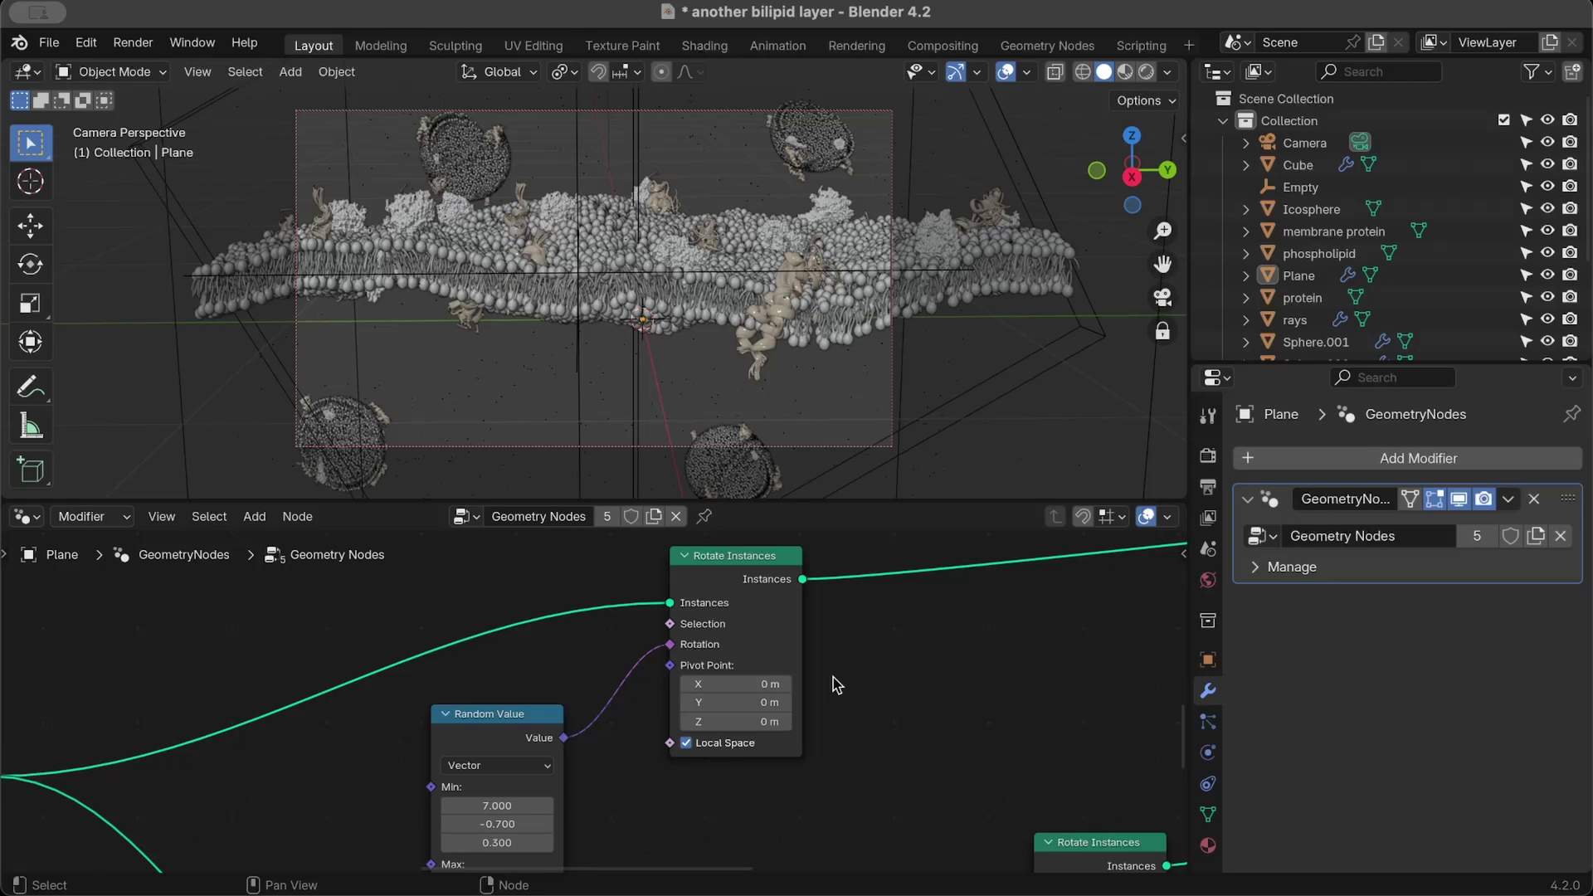
scroll(676, 745, "left", 5)
scroll(676, 745, "down", 3)
scroll(674, 746, "up", 2)
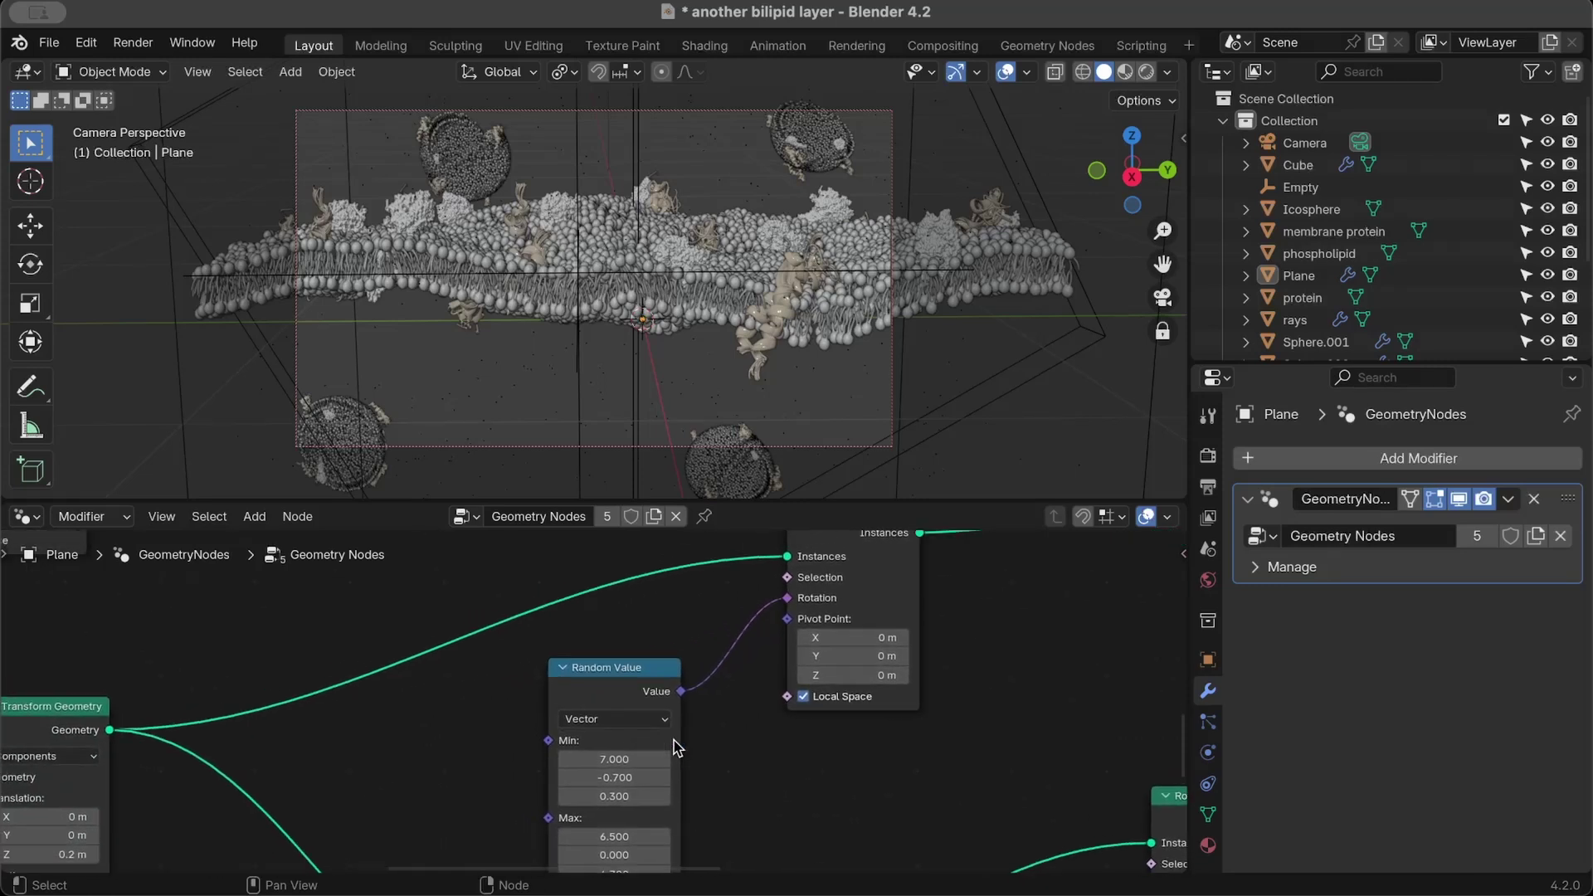
scroll(674, 745, "left", 1)
scroll(863, 658, "up", 1)
scroll(863, 658, "up", 1)
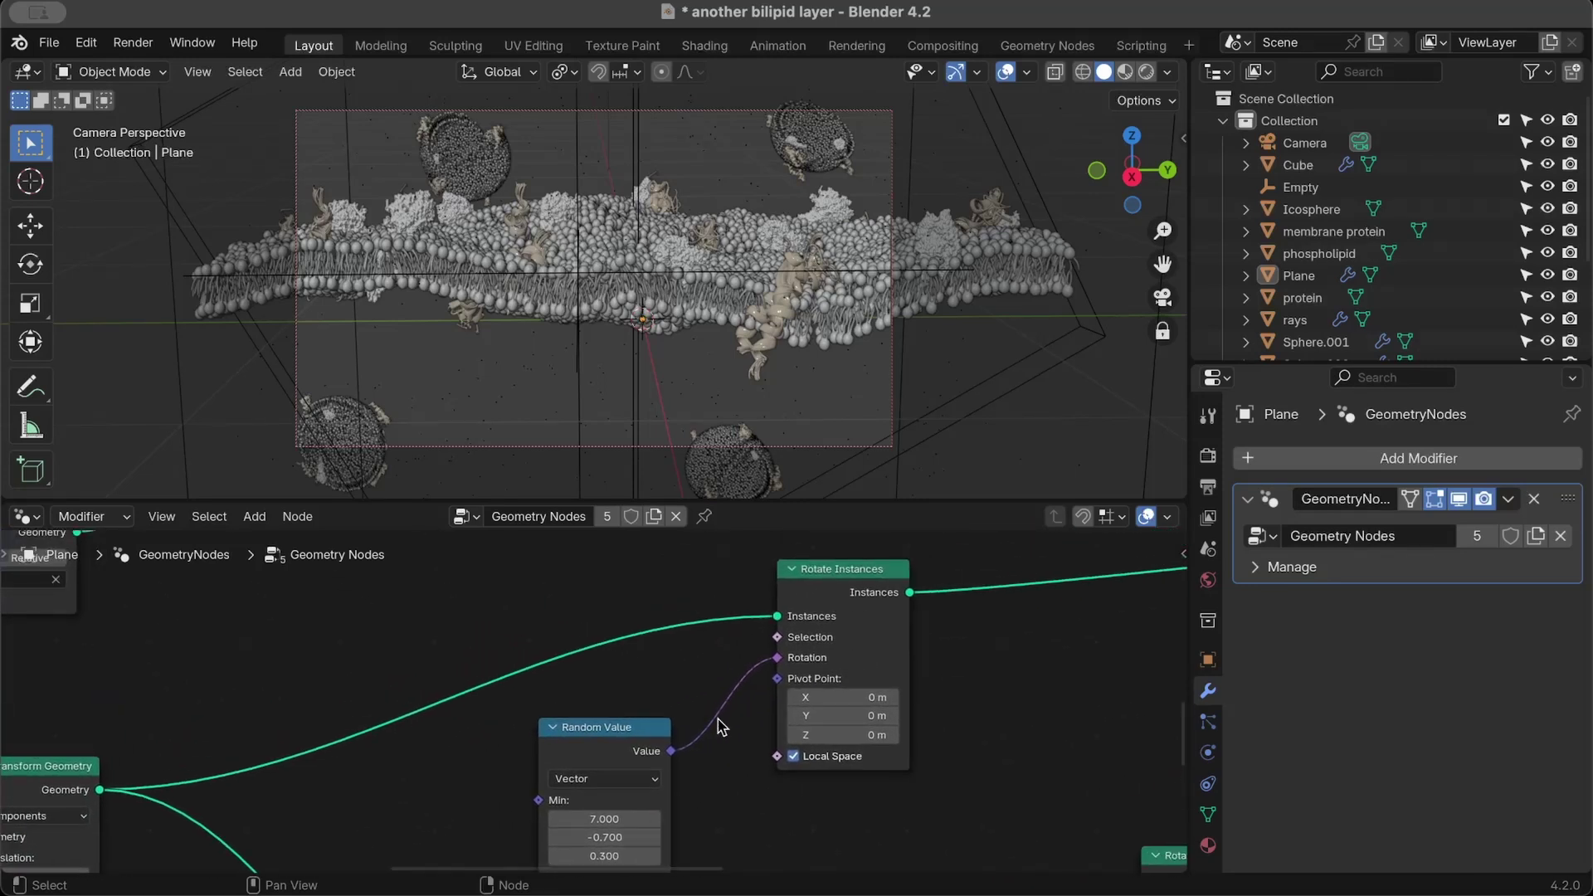
scroll(707, 745, "left", 3)
scroll(707, 744, "down", 3)
scroll(700, 735, "down", 2)
scroll(700, 736, "right", 1)
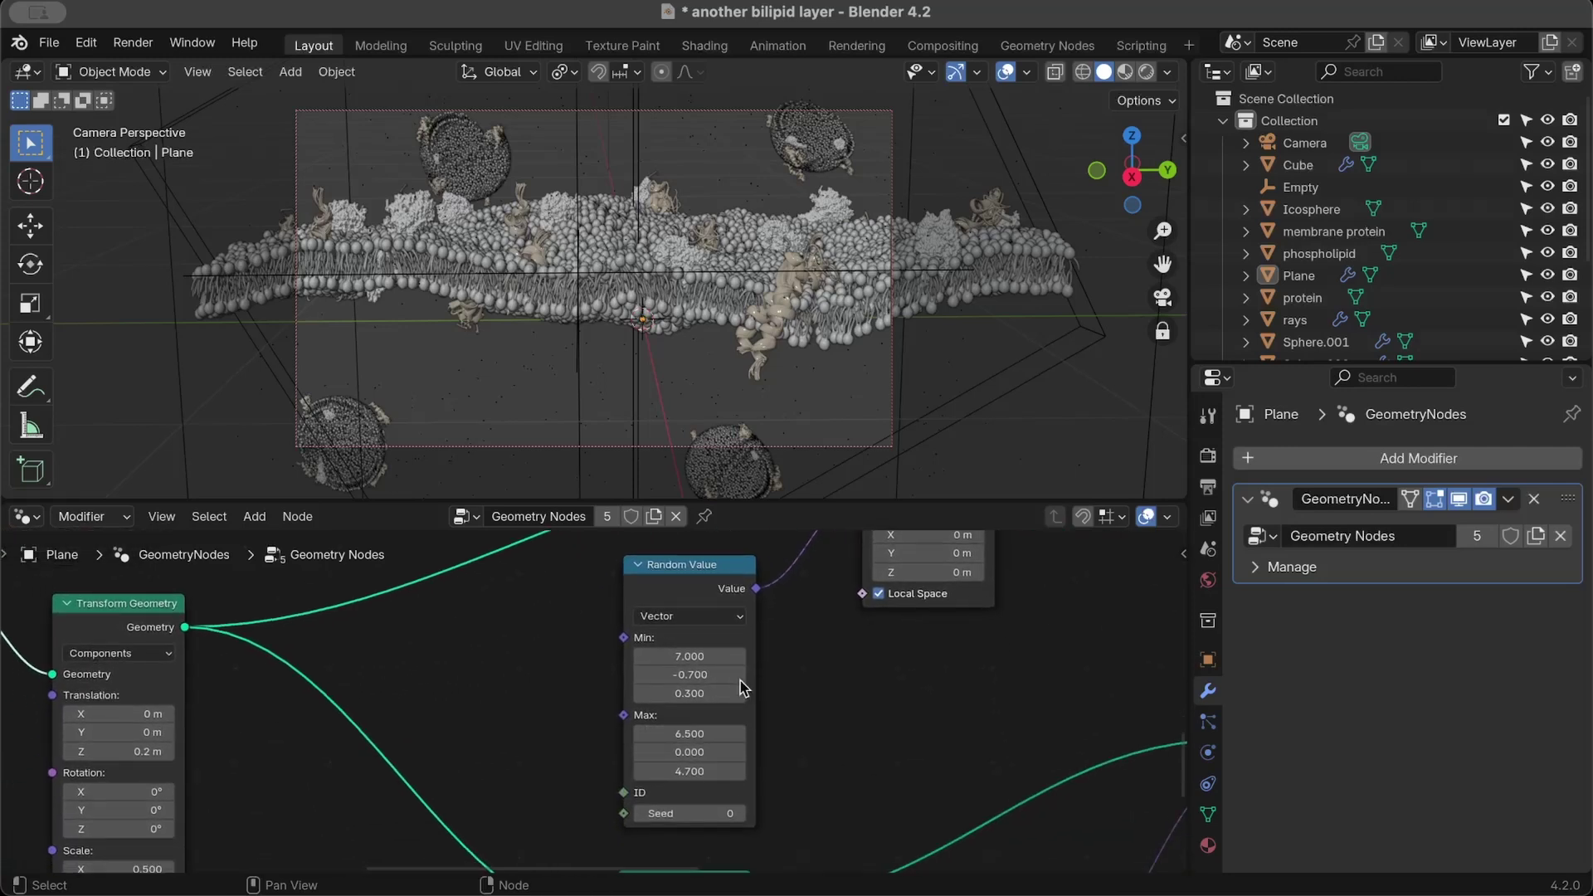
left_click(691, 615)
left_click(720, 623)
left_click(660, 704)
scroll(738, 689, "down", 2)
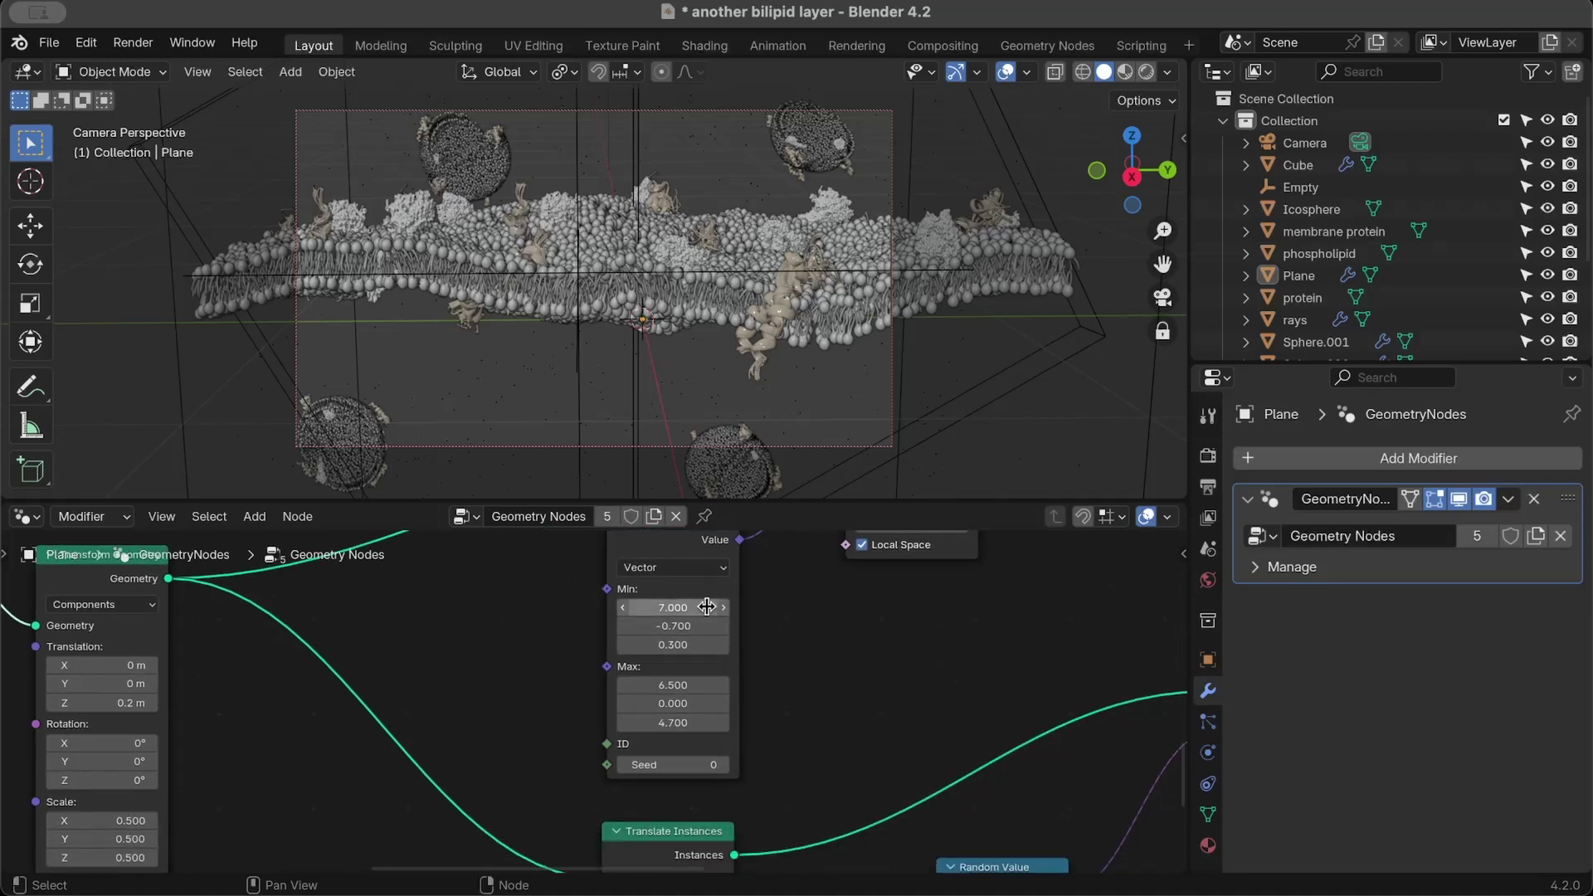
scroll(735, 622, "up", 2)
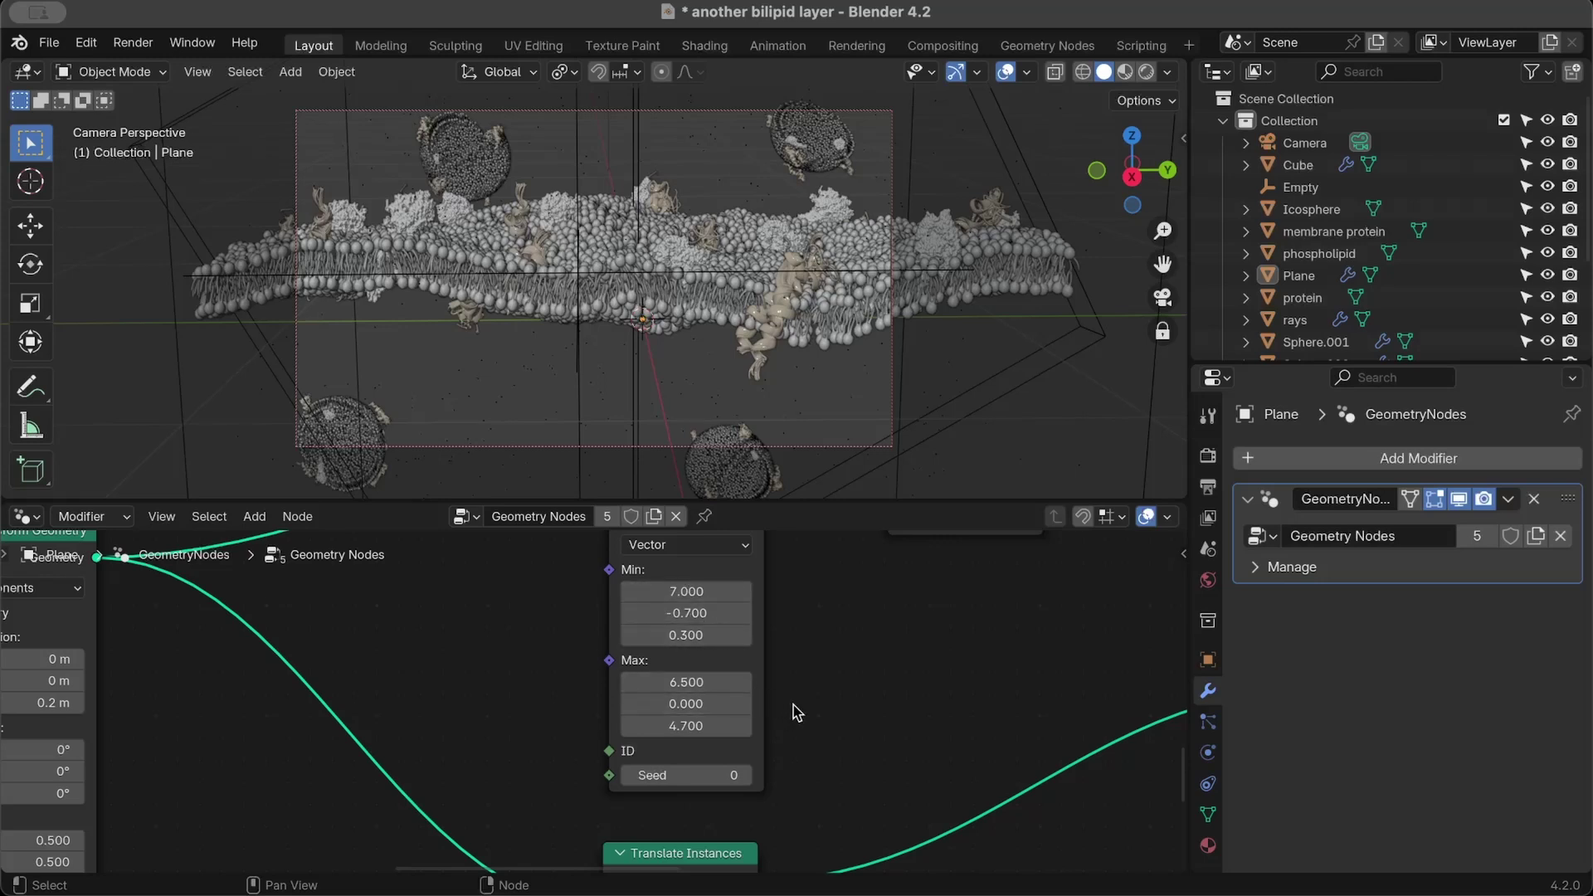
scroll(797, 704, "up", 2)
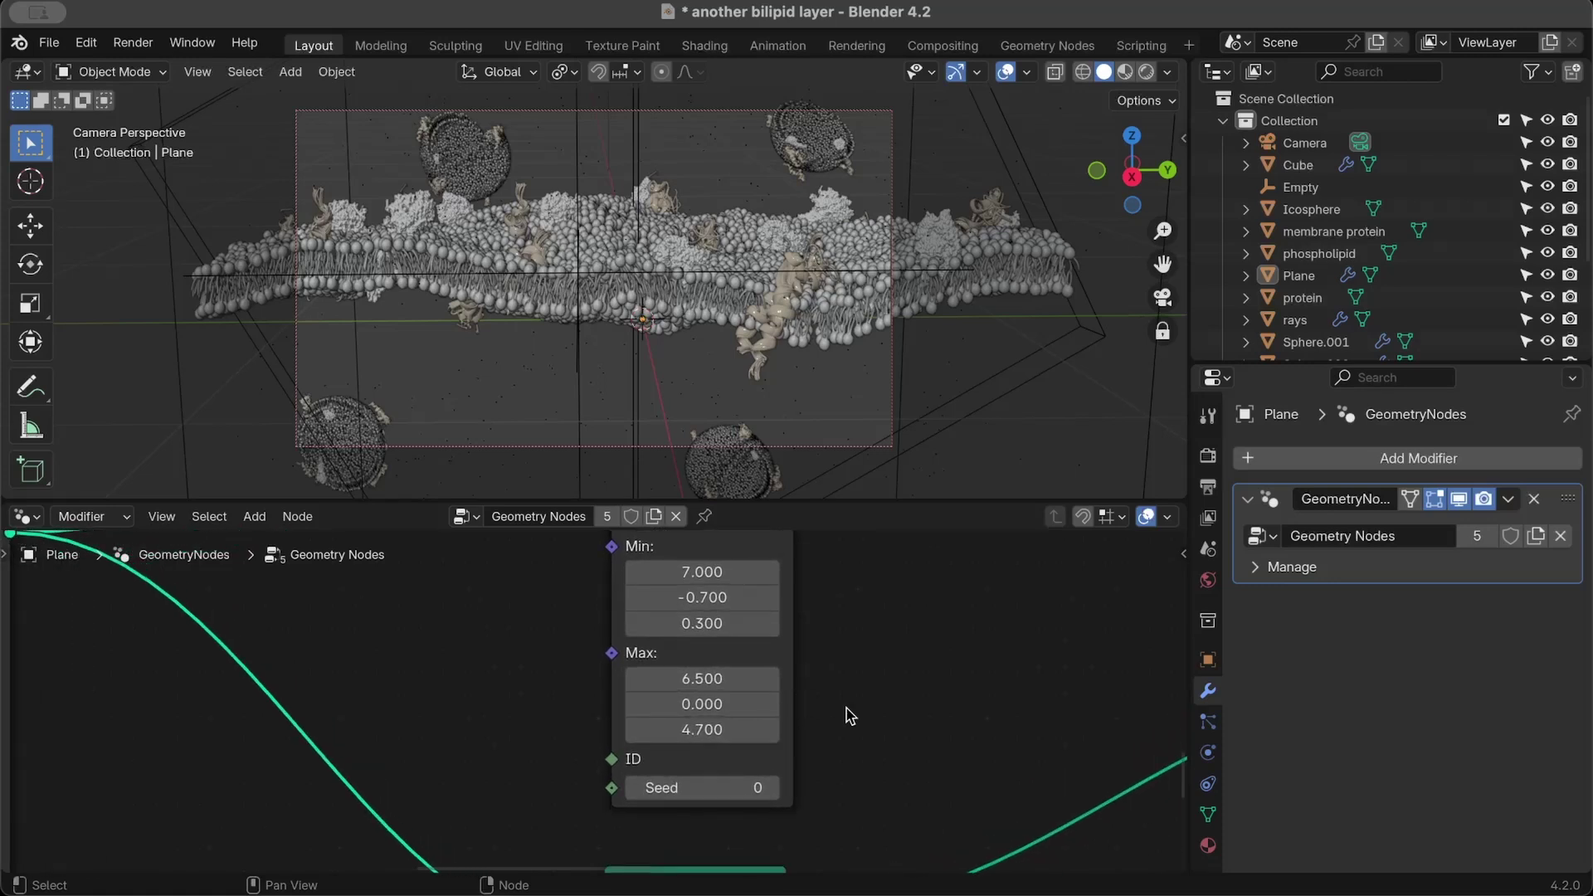
scroll(851, 713, "down", 1)
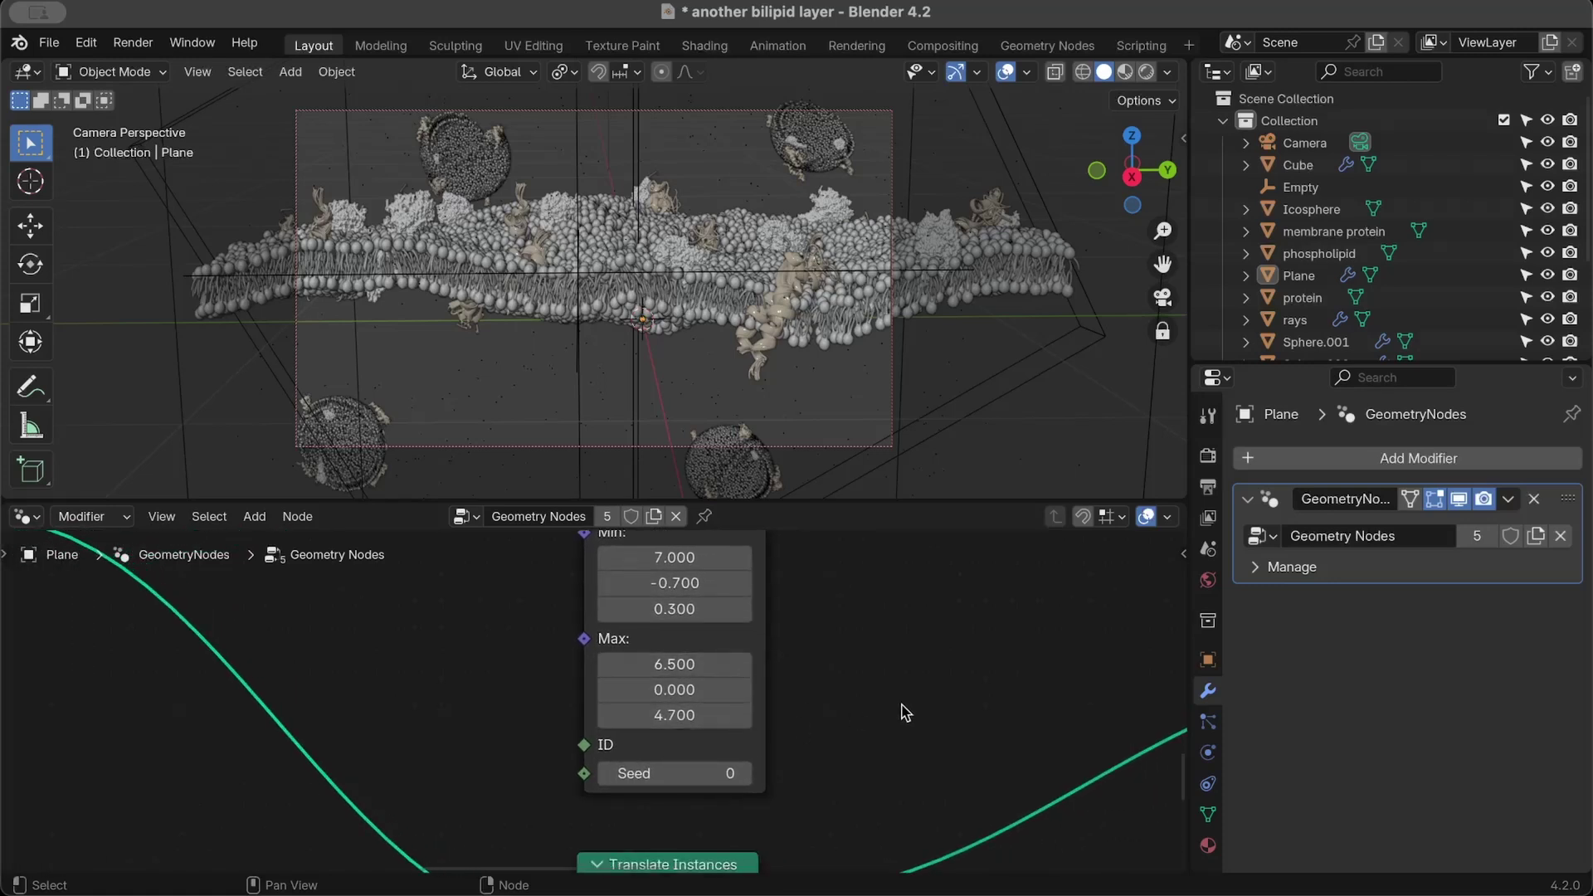
scroll(903, 710, "down", 3)
scroll(905, 711, "down", 1)
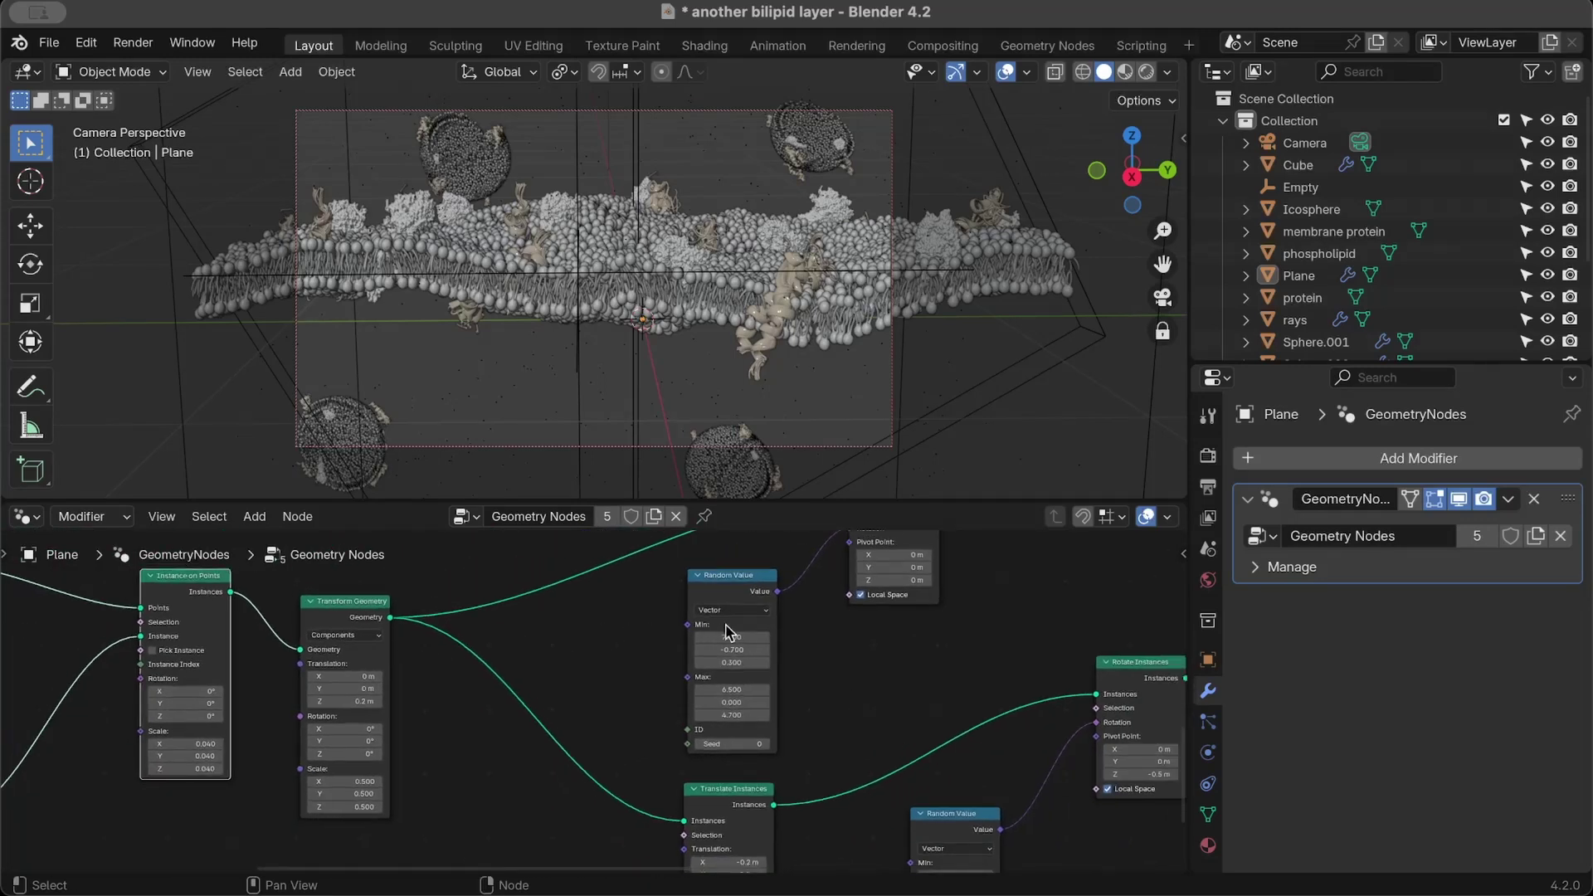
scroll(727, 633, "right", 5)
scroll(727, 633, "up", 3)
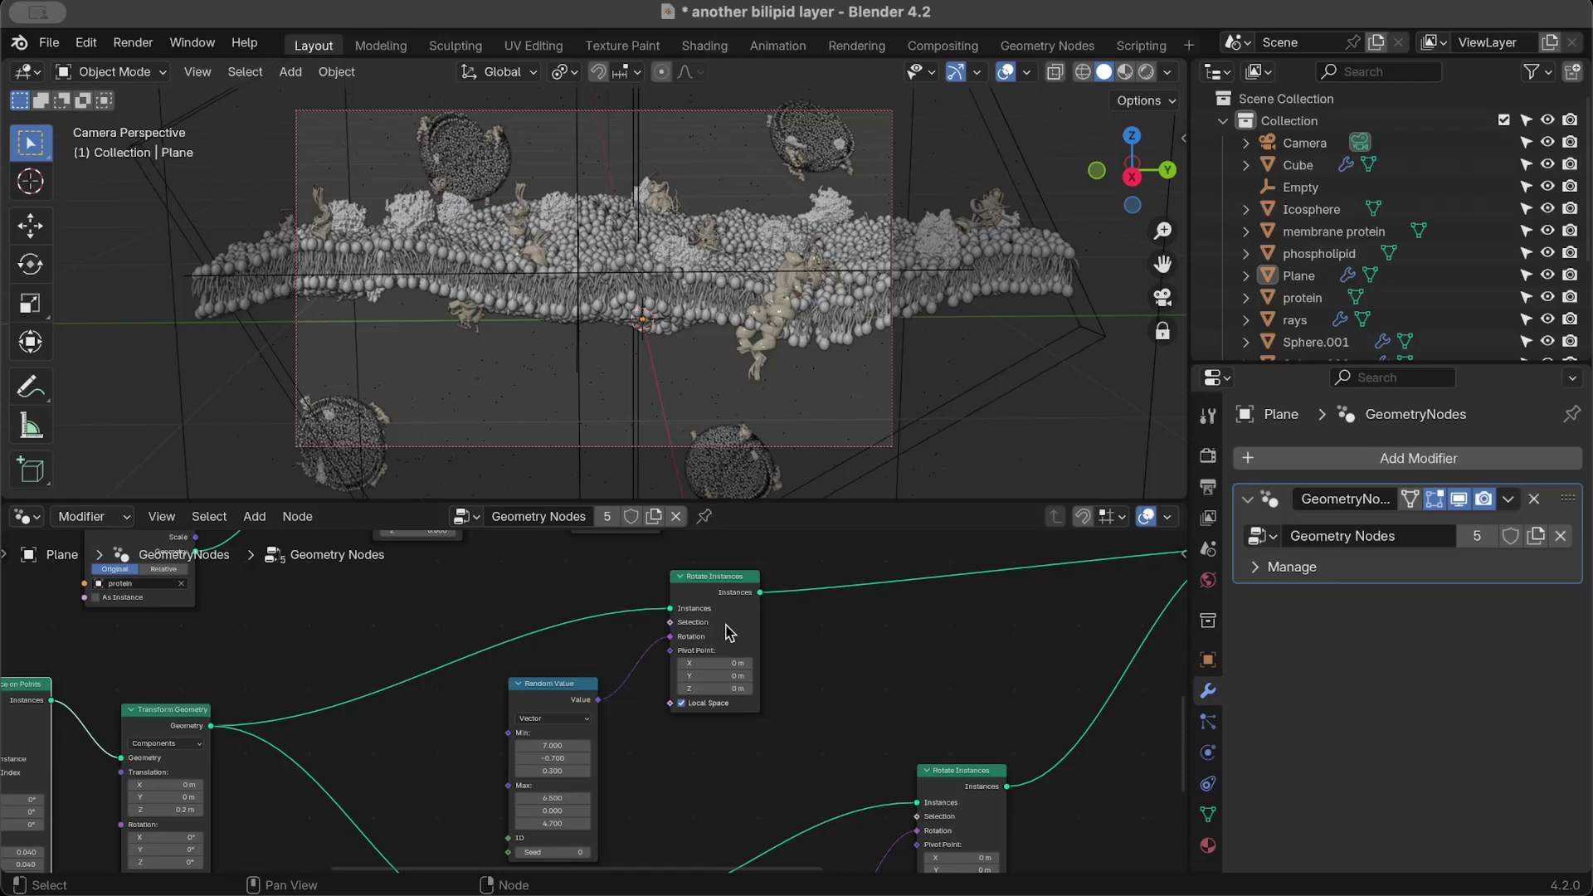
scroll(590, 687, "down", 5)
scroll(590, 687, "left", 1)
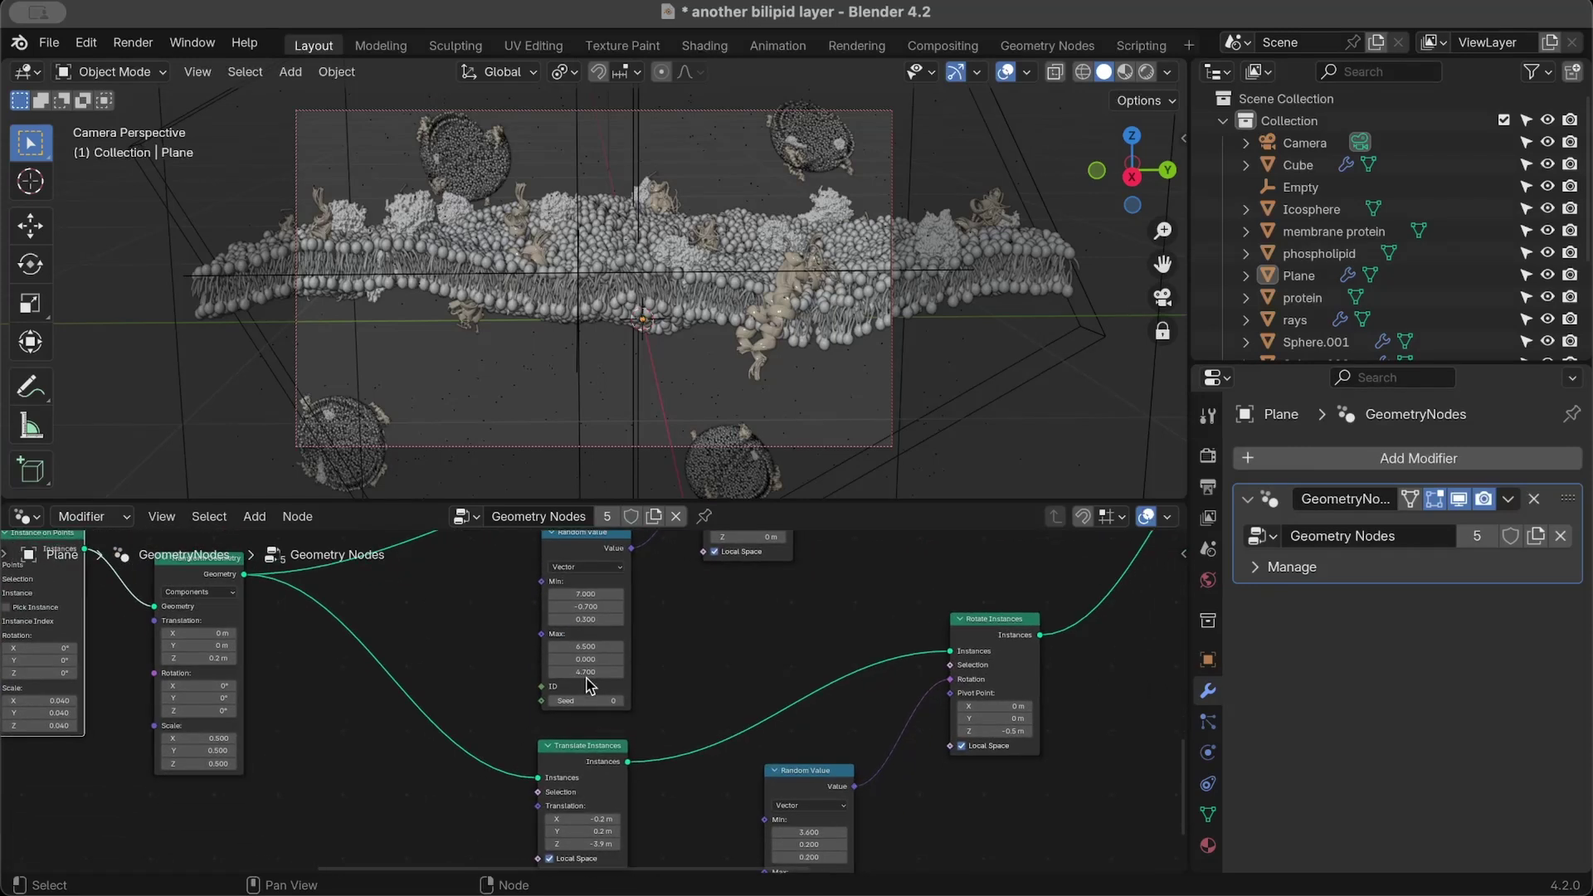
scroll(1087, 733, "up", 4)
scroll(1088, 733, "right", 2)
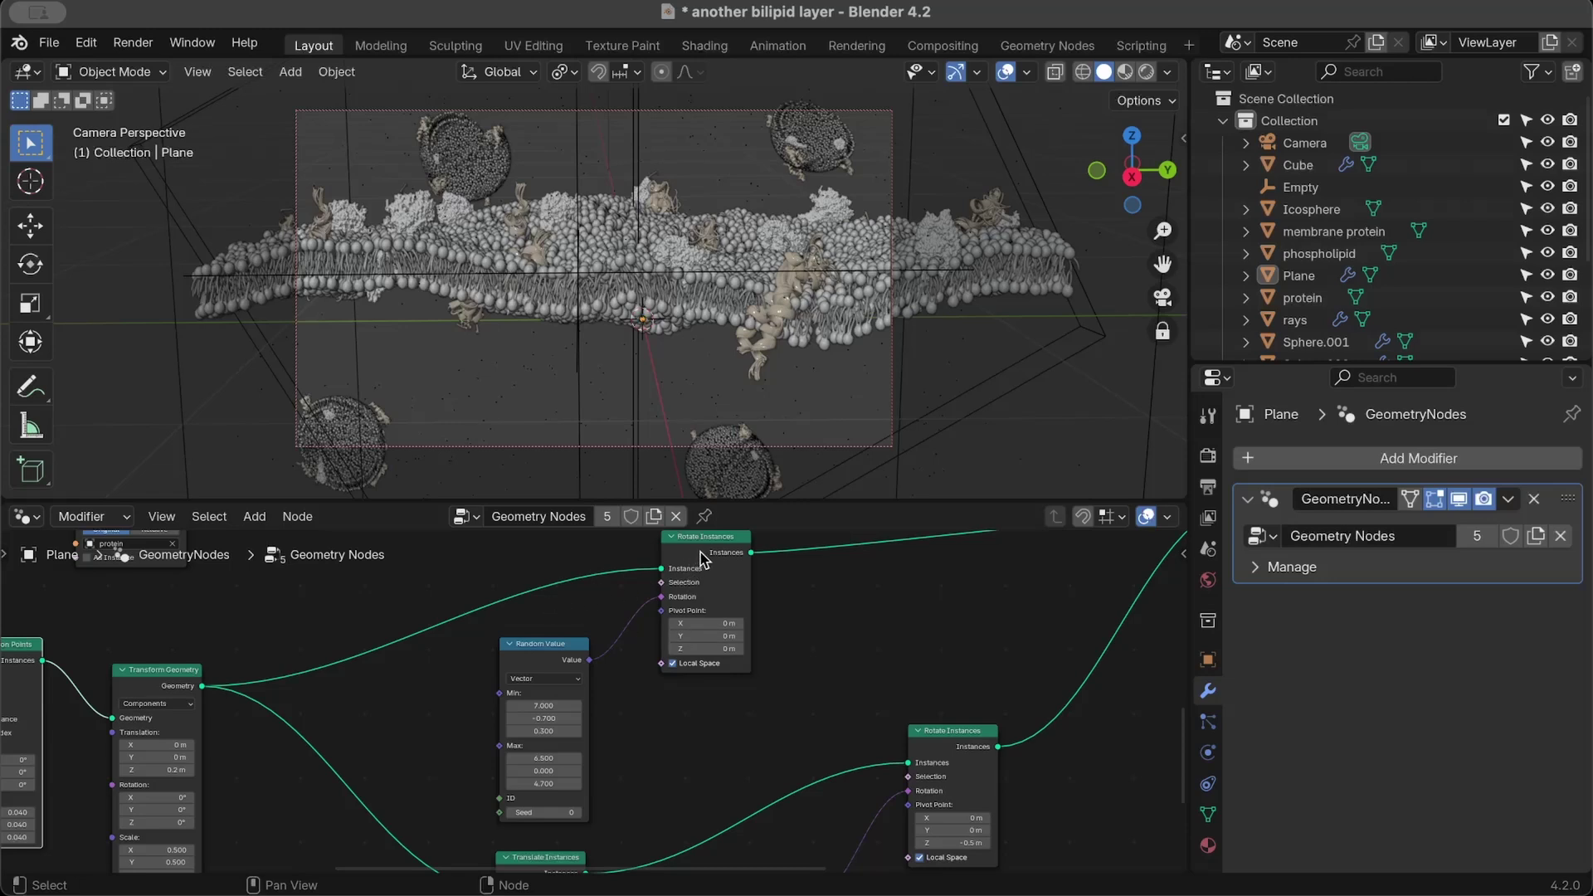
scroll(605, 694, "right", 4)
scroll(605, 694, "down", 1)
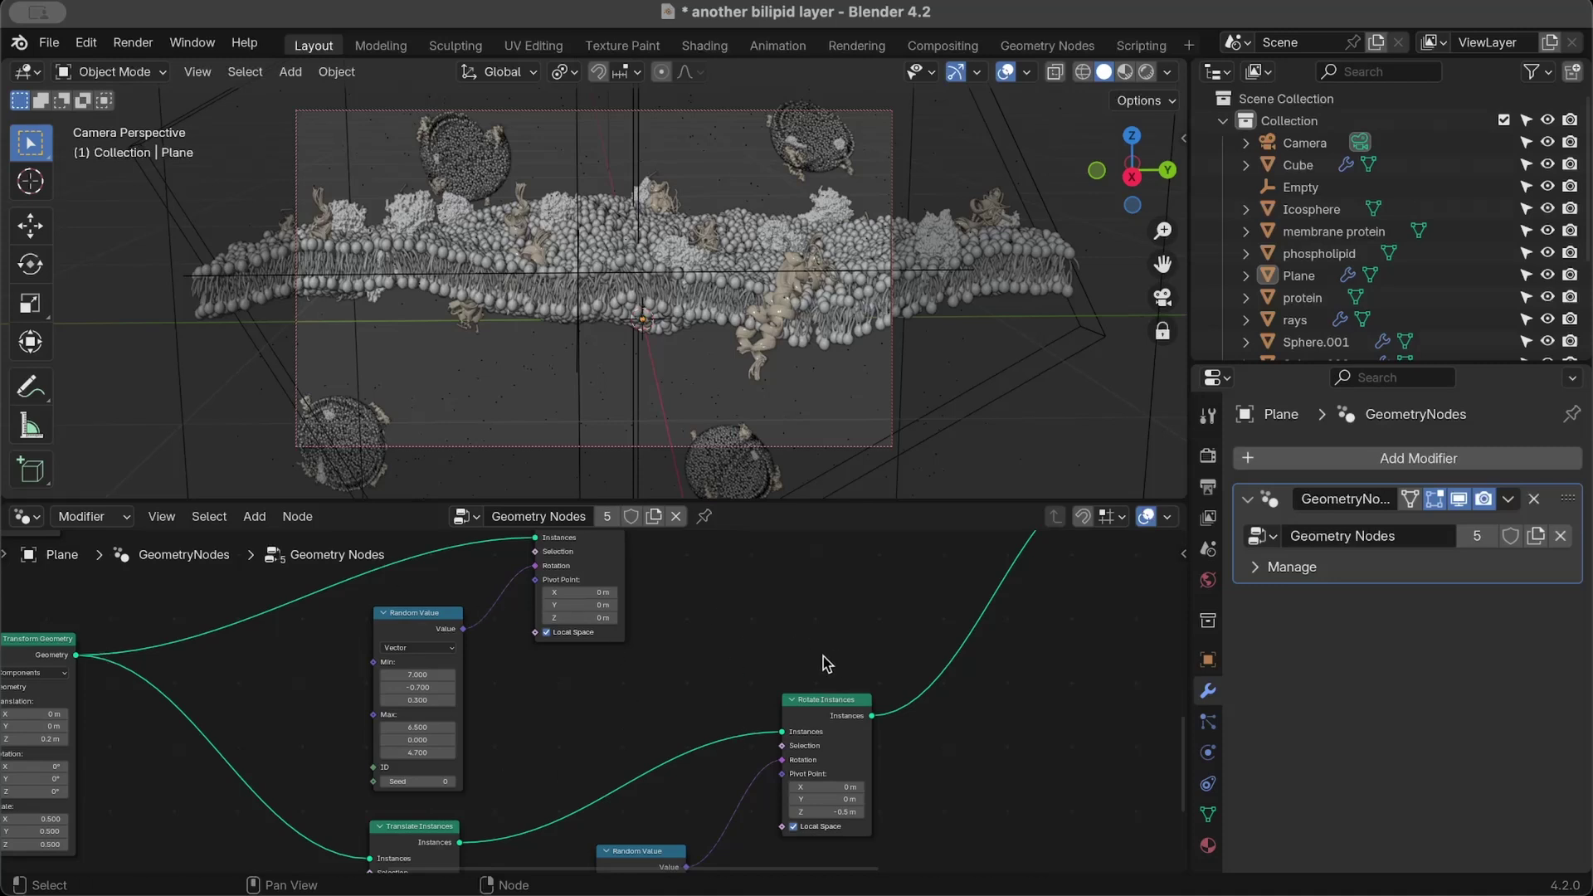
scroll(763, 703, "down", 4)
scroll(763, 704, "left", 4)
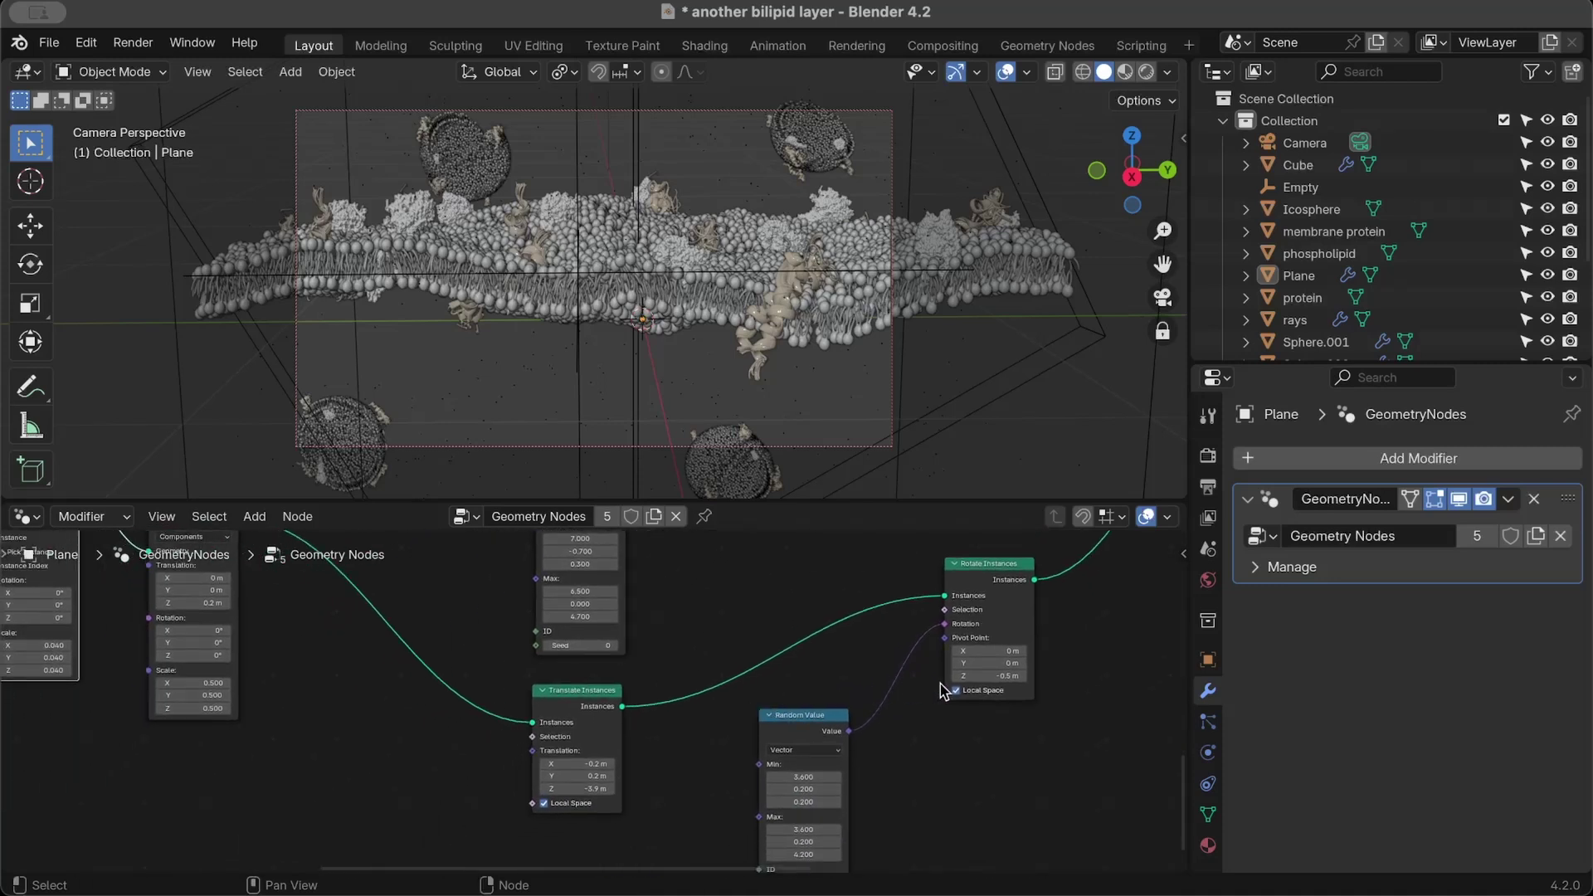
scroll(655, 682, "up", 3)
scroll(655, 682, "left", 3)
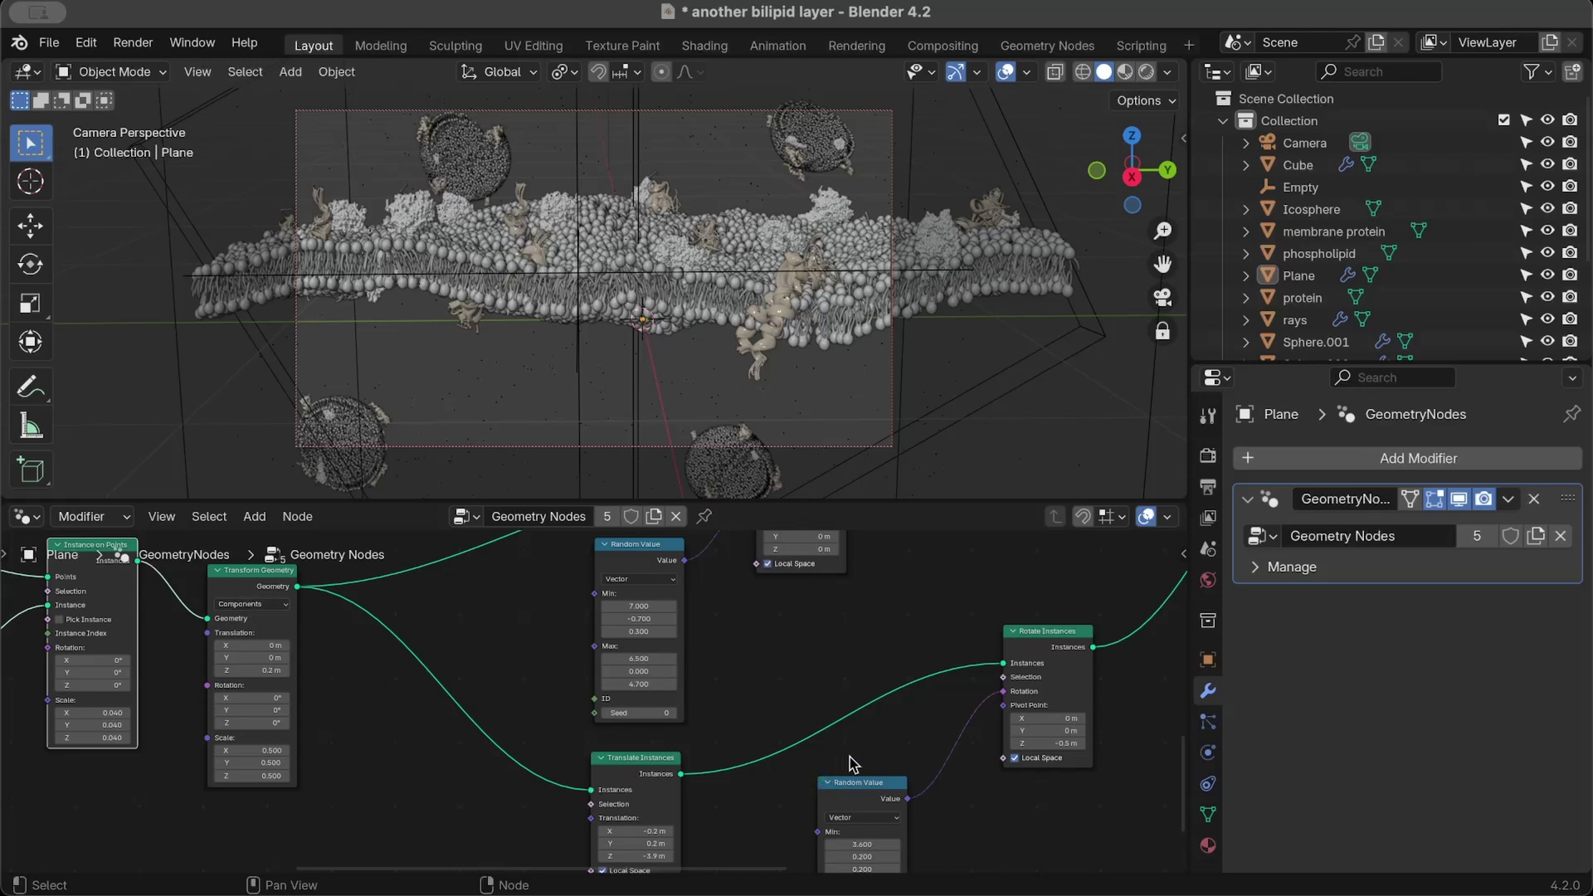
scroll(786, 785, "down", 5)
scroll(786, 786, "left", 2)
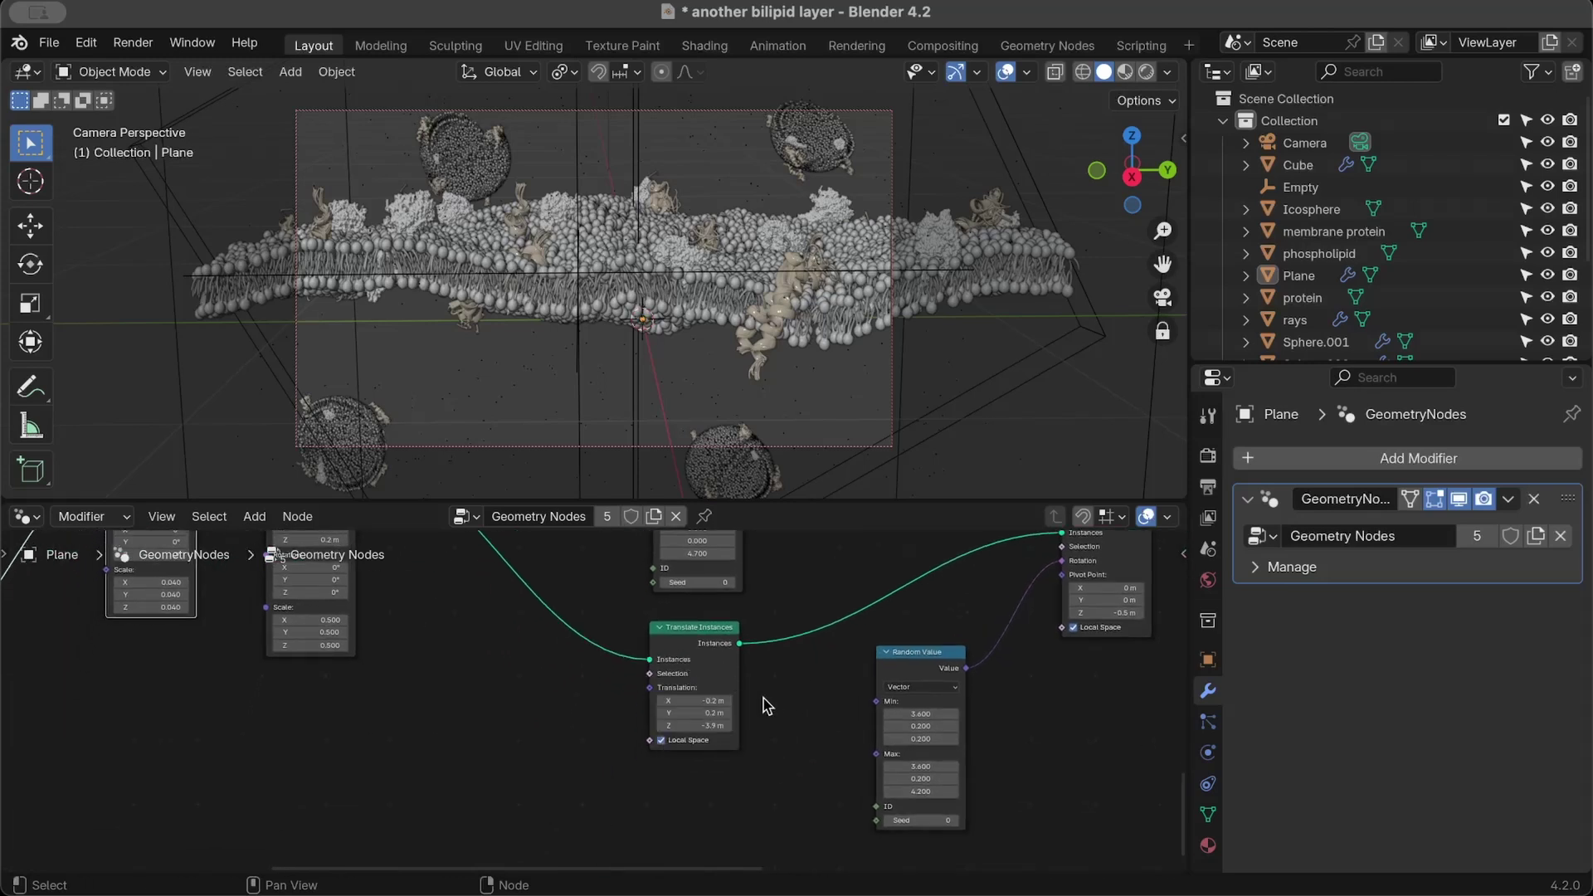
scroll(768, 706, "up", 2)
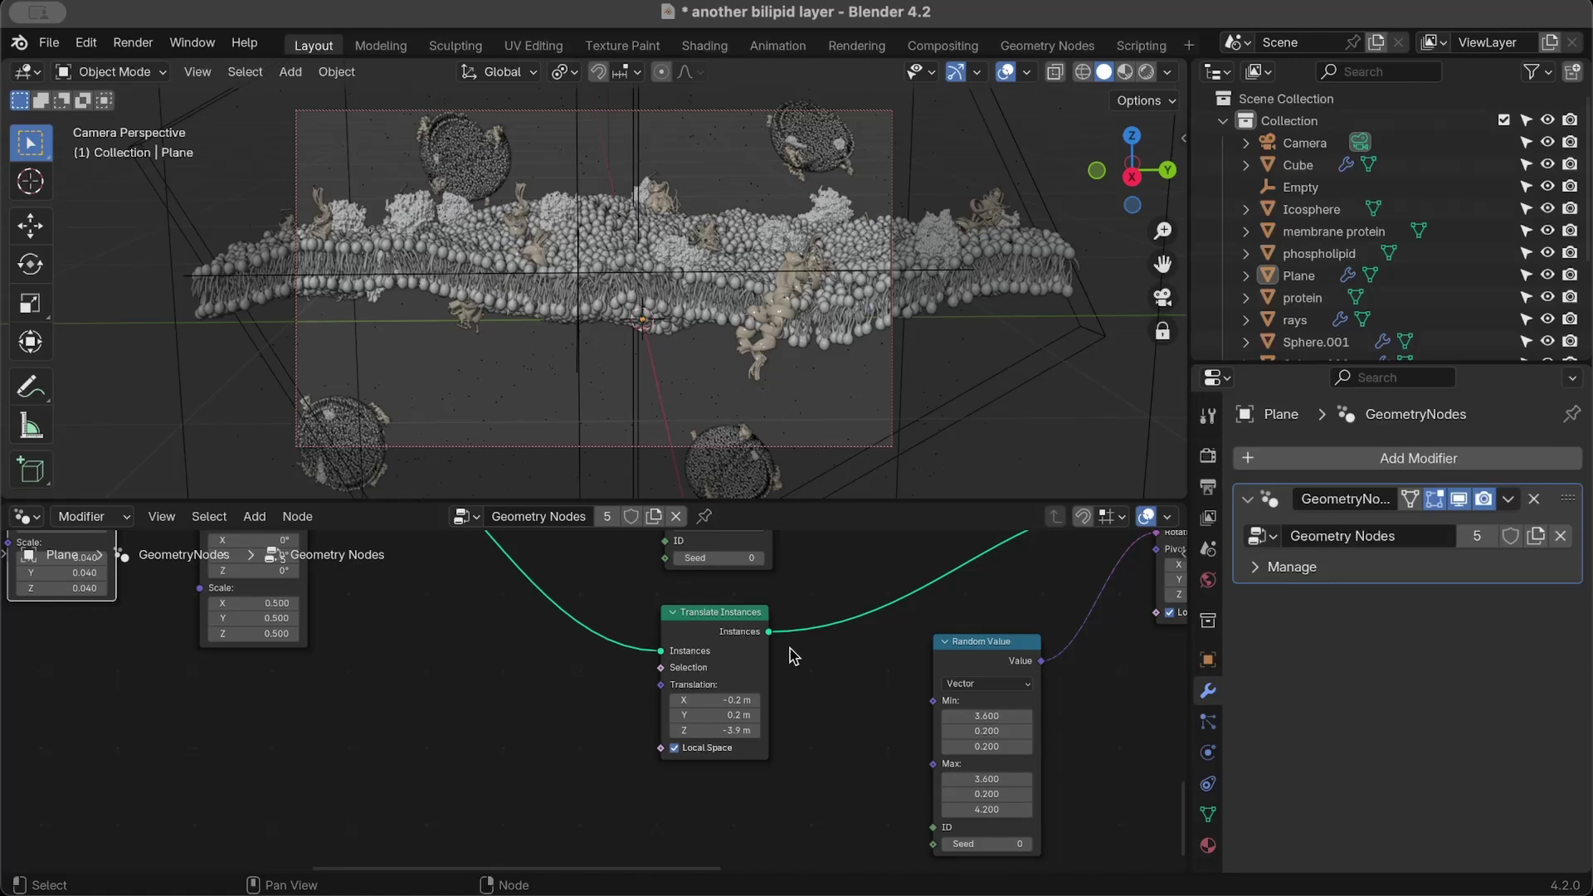
scroll(824, 718, "up", 3)
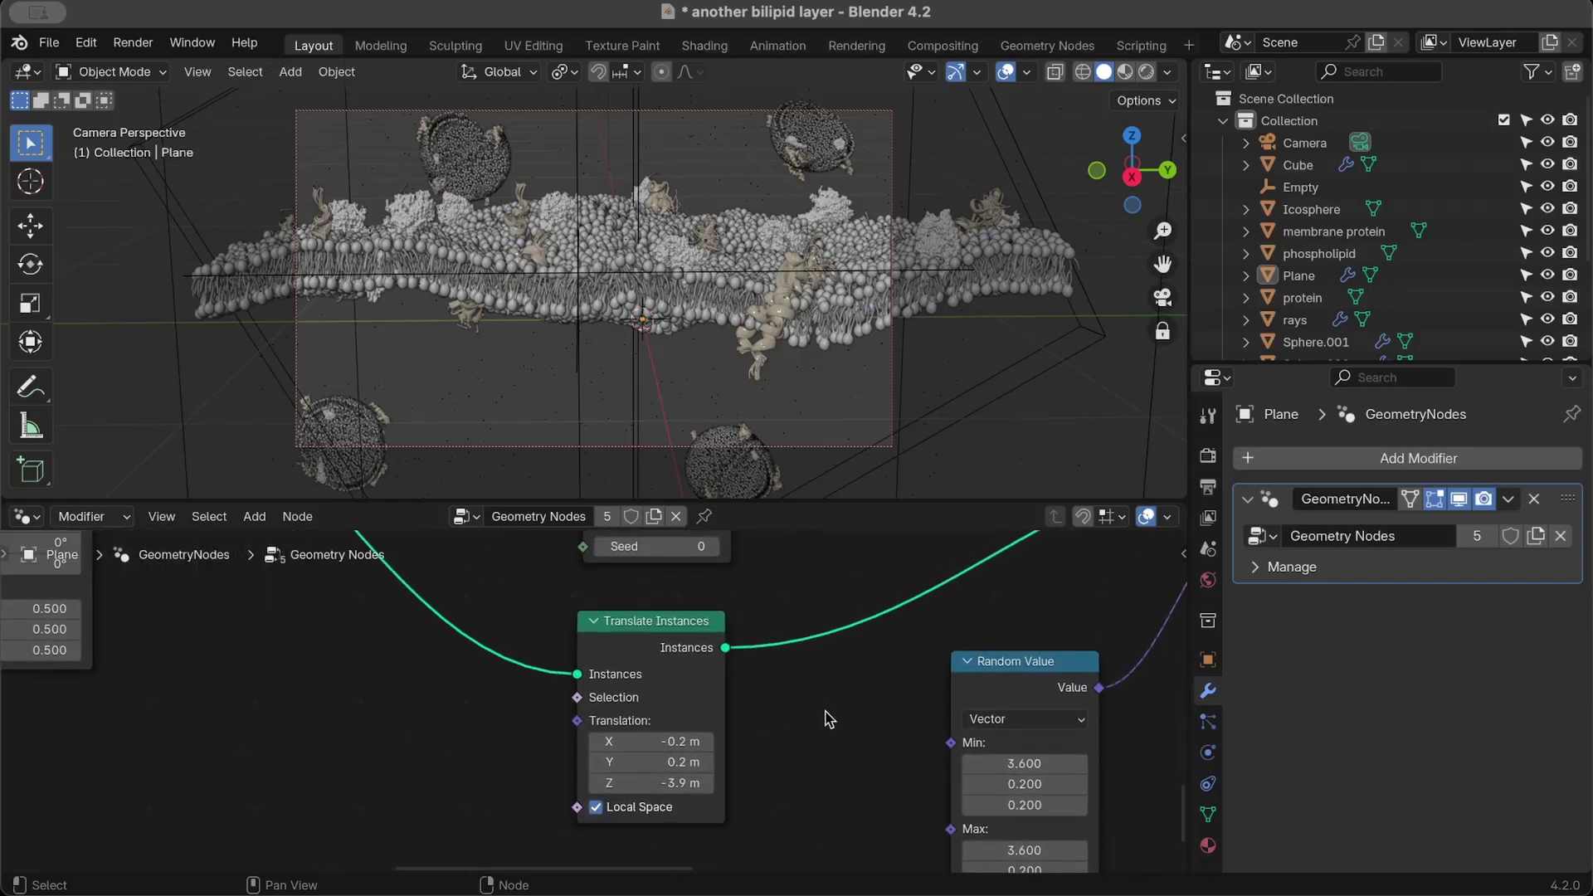
scroll(884, 647, "down", 2)
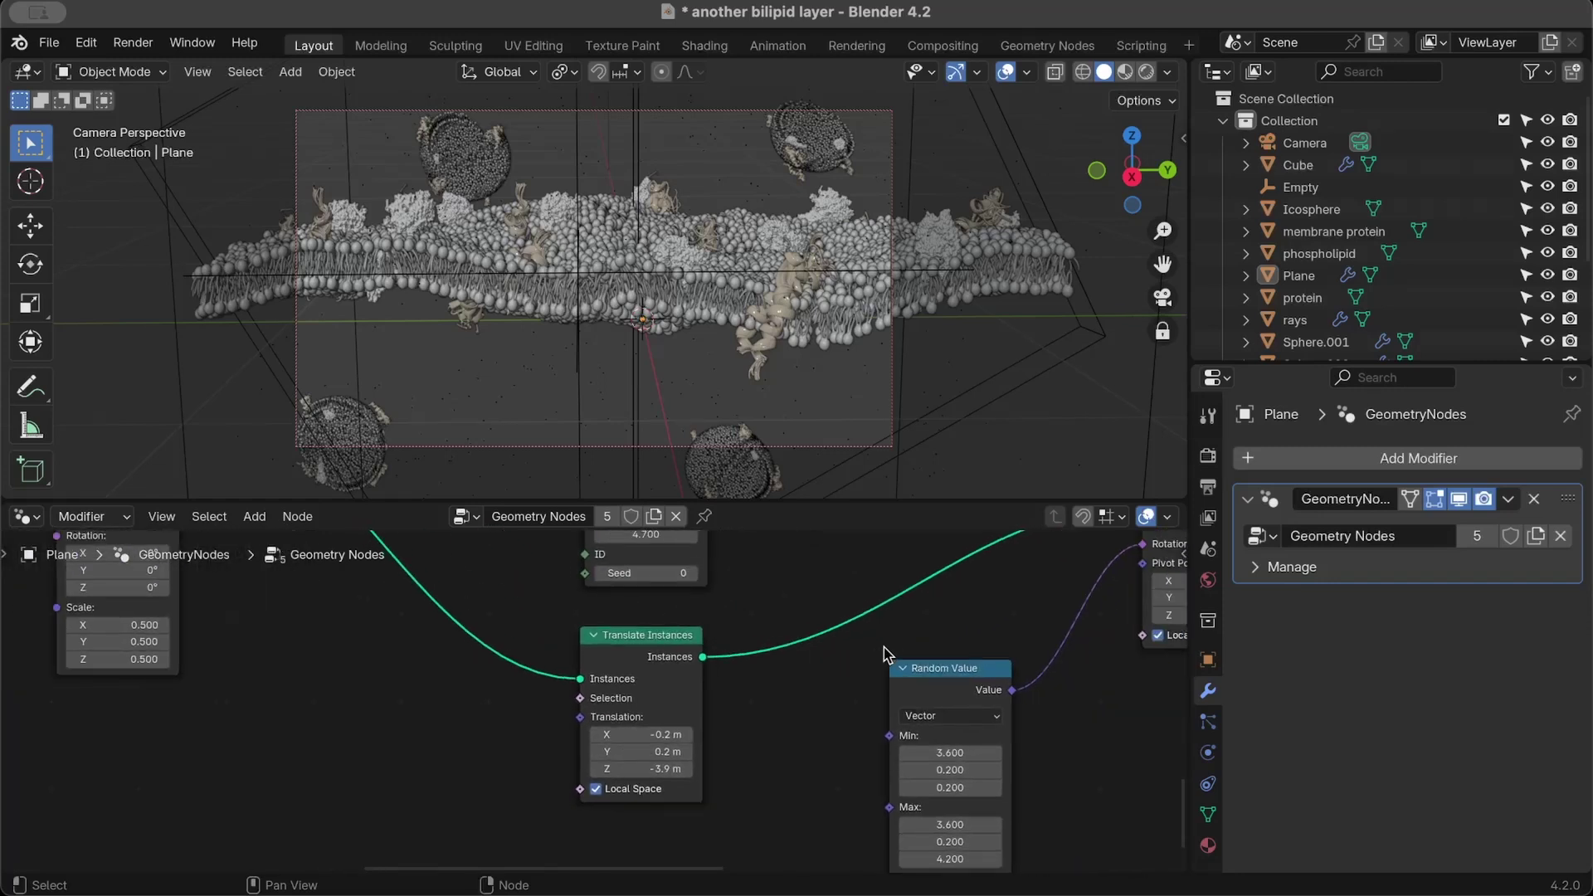
scroll(884, 647, "down", 3, "ctrl")
scroll(884, 647, "down", 5)
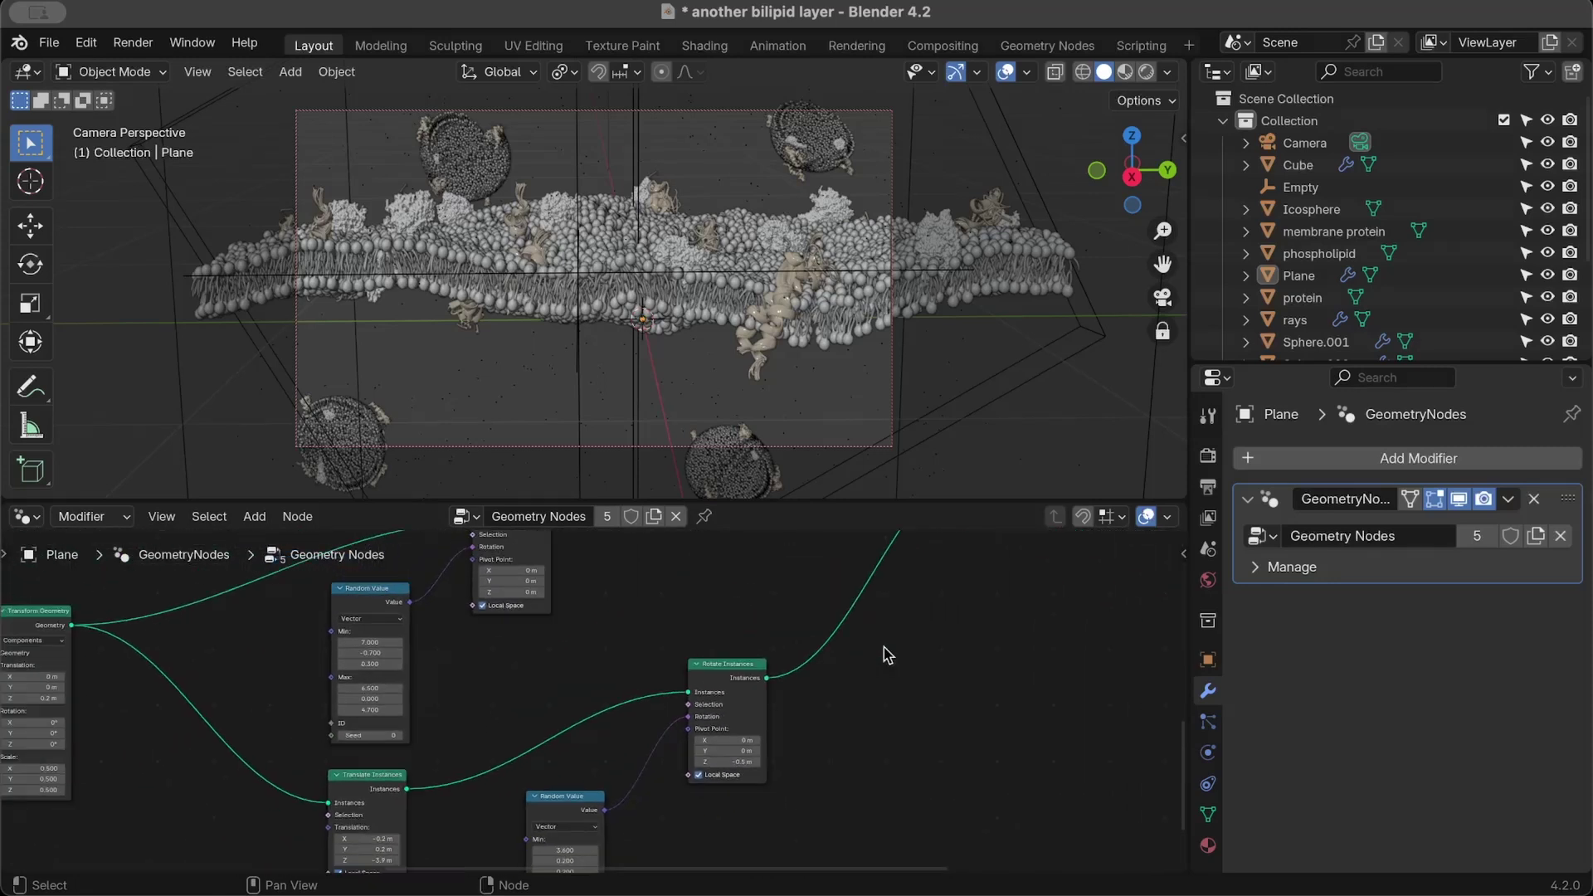
scroll(888, 655, "up", 10, "ctrl")
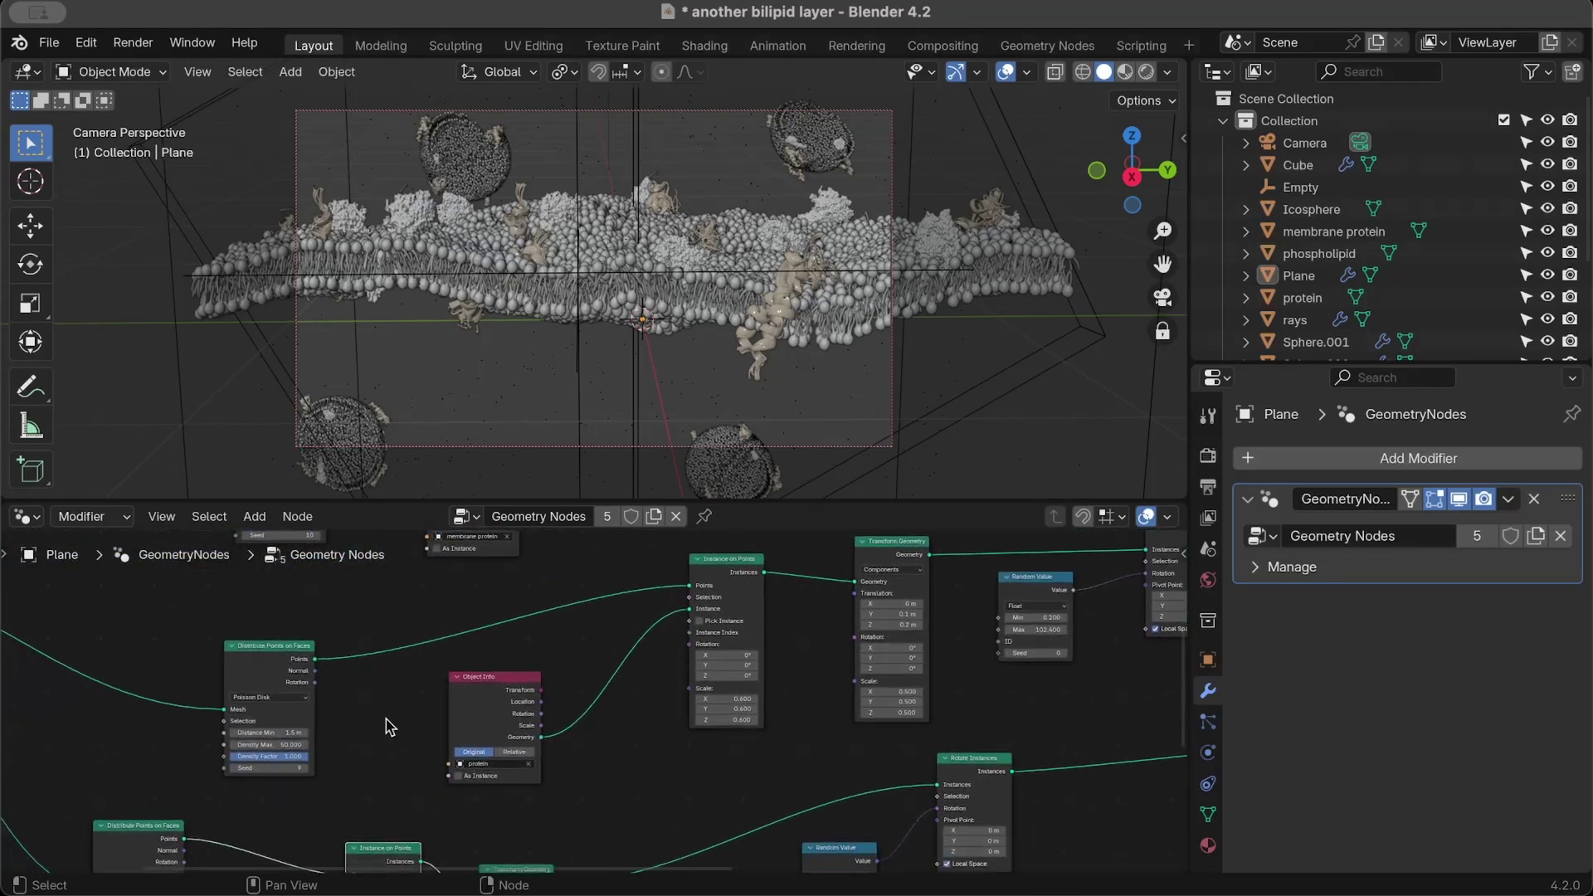
scroll(390, 728, "up", 7, "ctrl")
scroll(366, 724, "down", 6, "ctrl")
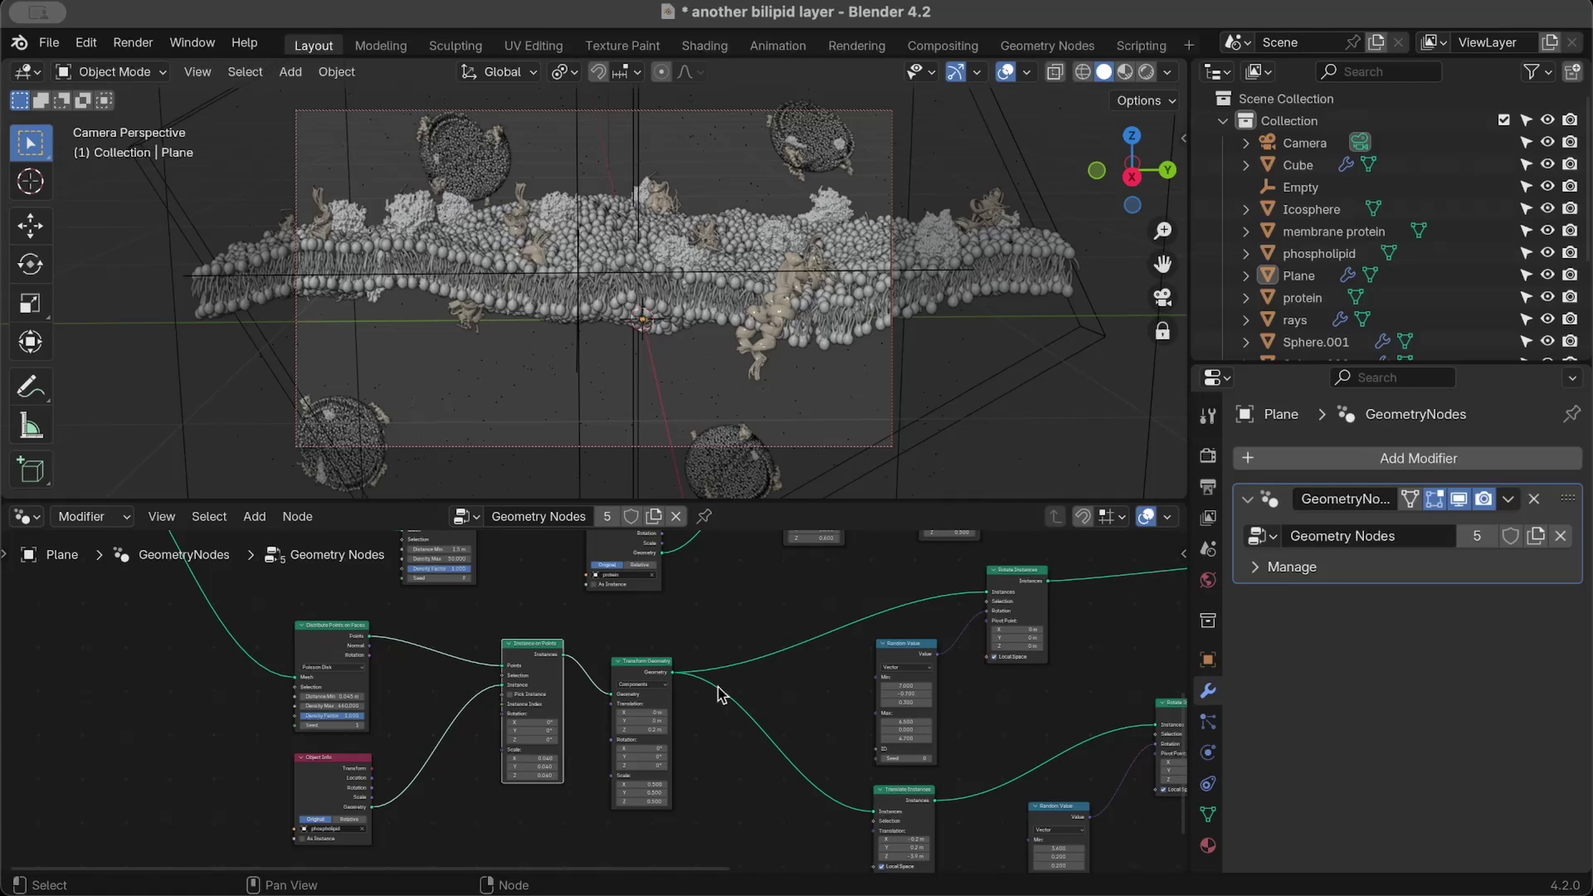
scroll(758, 694, "right", 6)
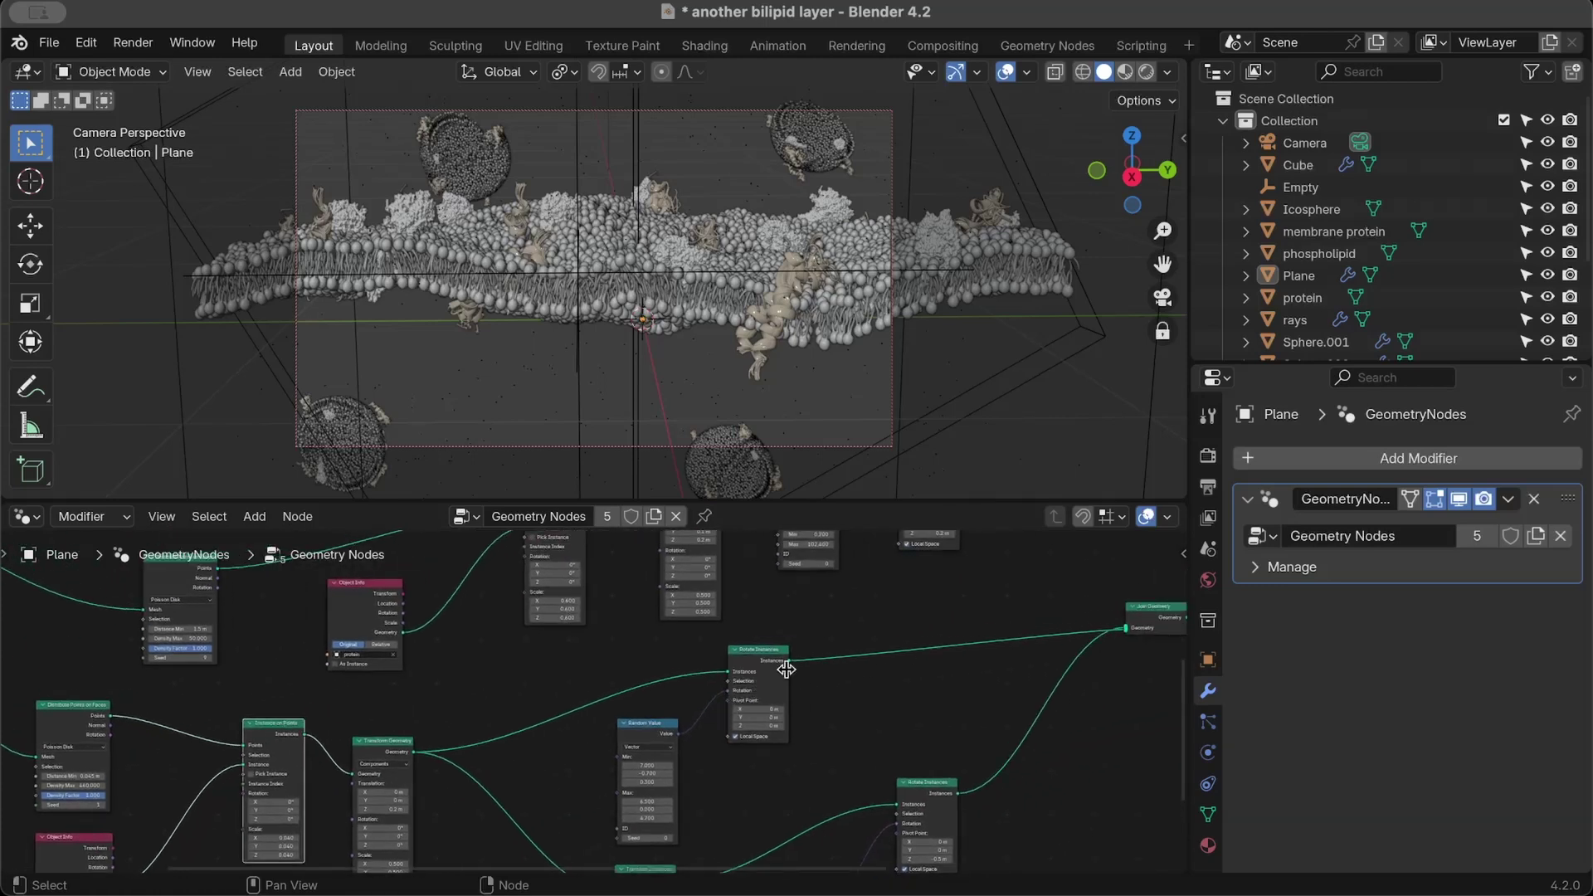
scroll(738, 705, "left", 8)
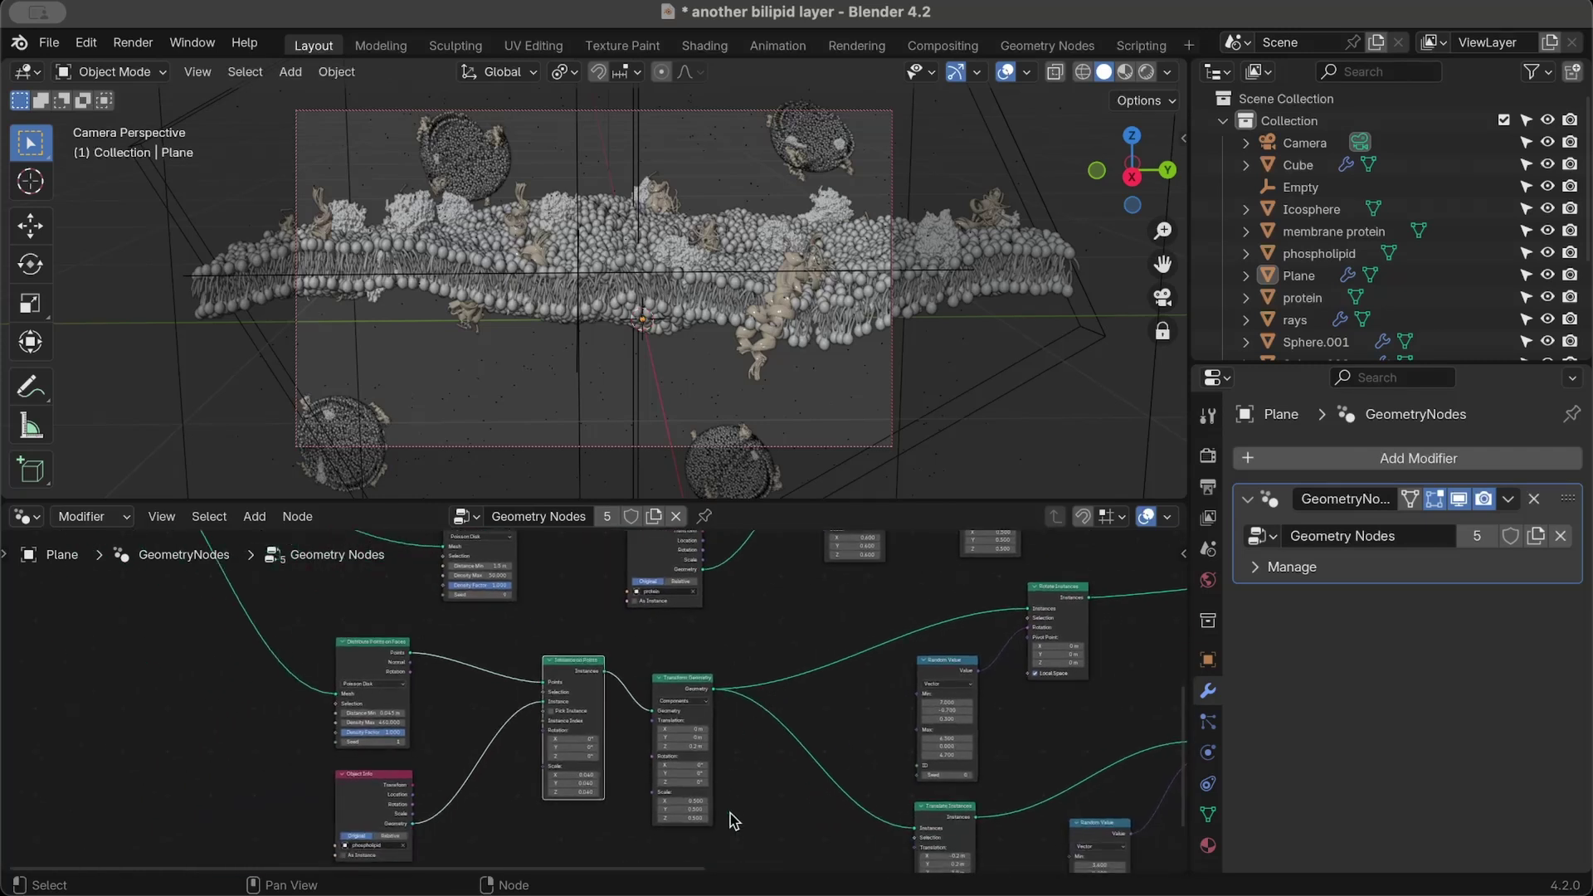
scroll(694, 728, "up", 4)
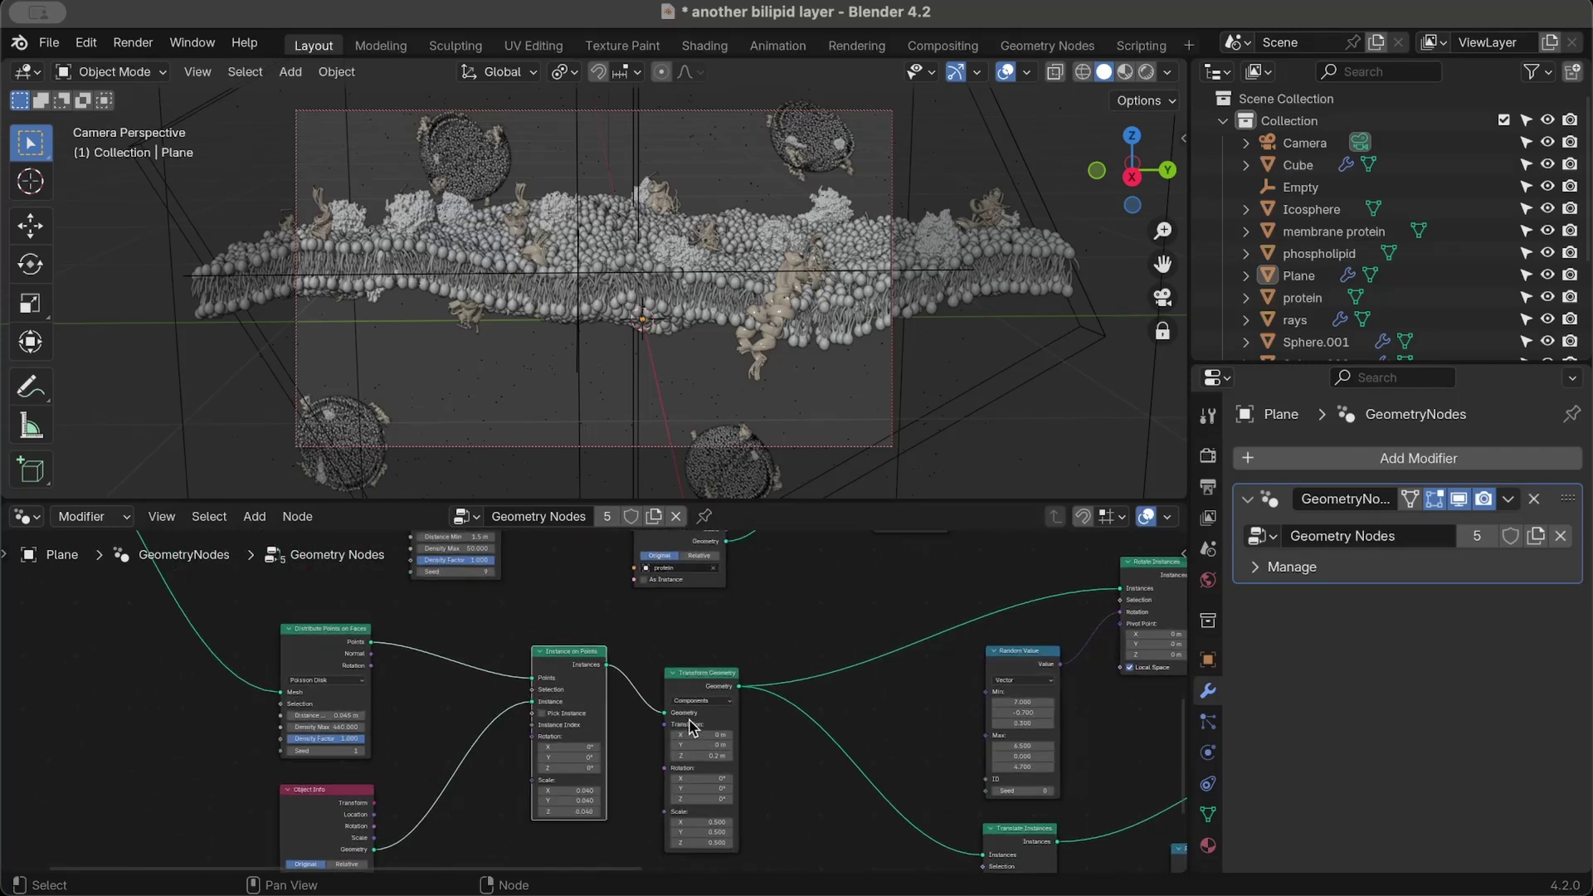
scroll(826, 696, "up", 5)
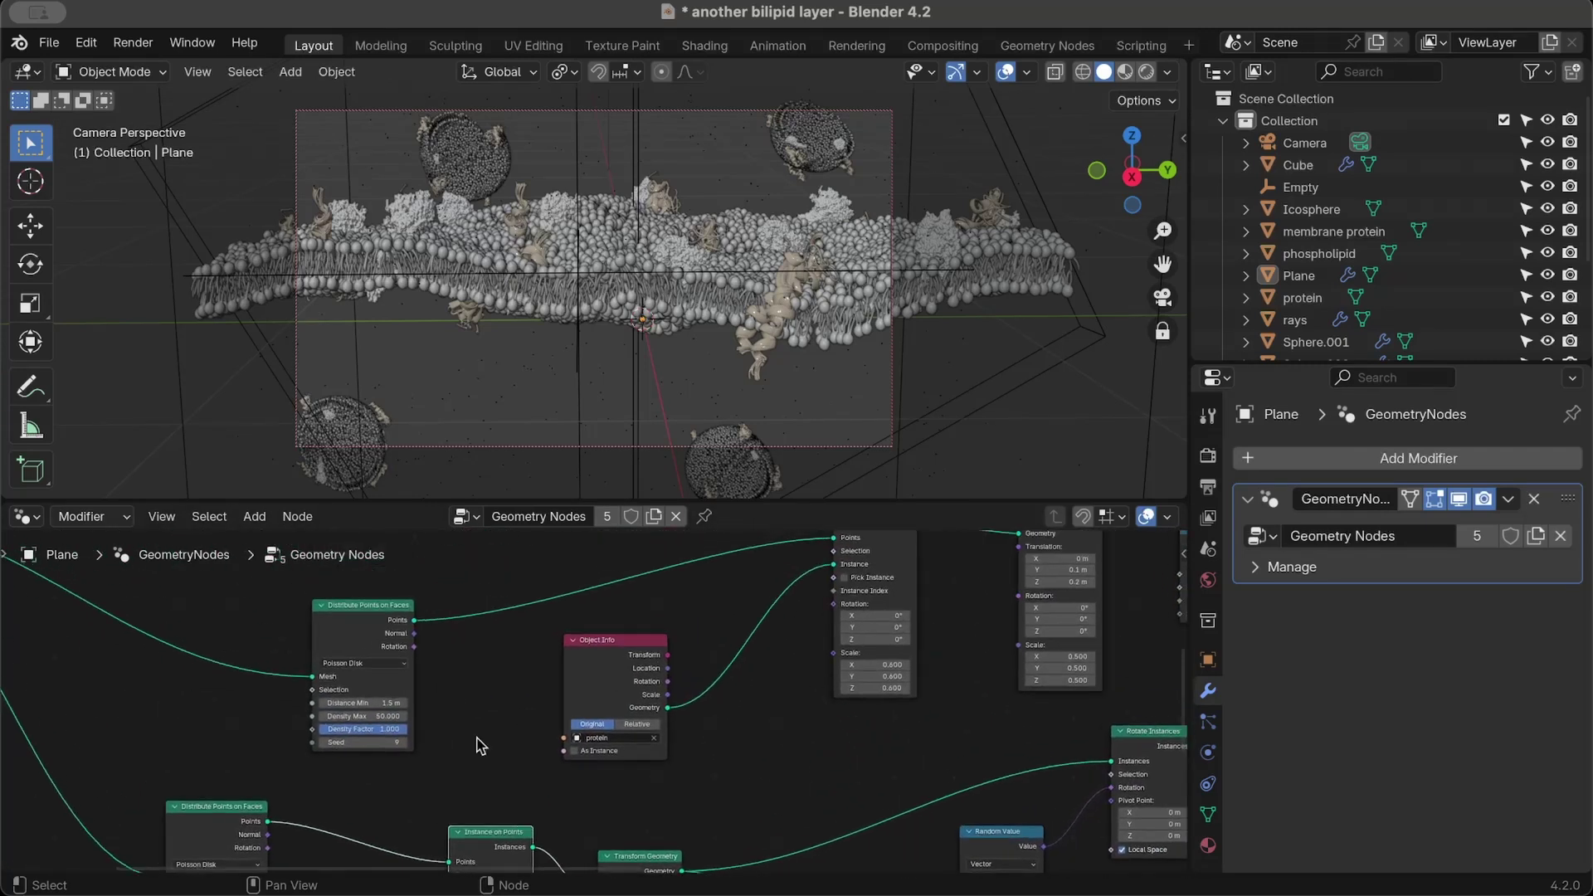
scroll(479, 744, "down", 3)
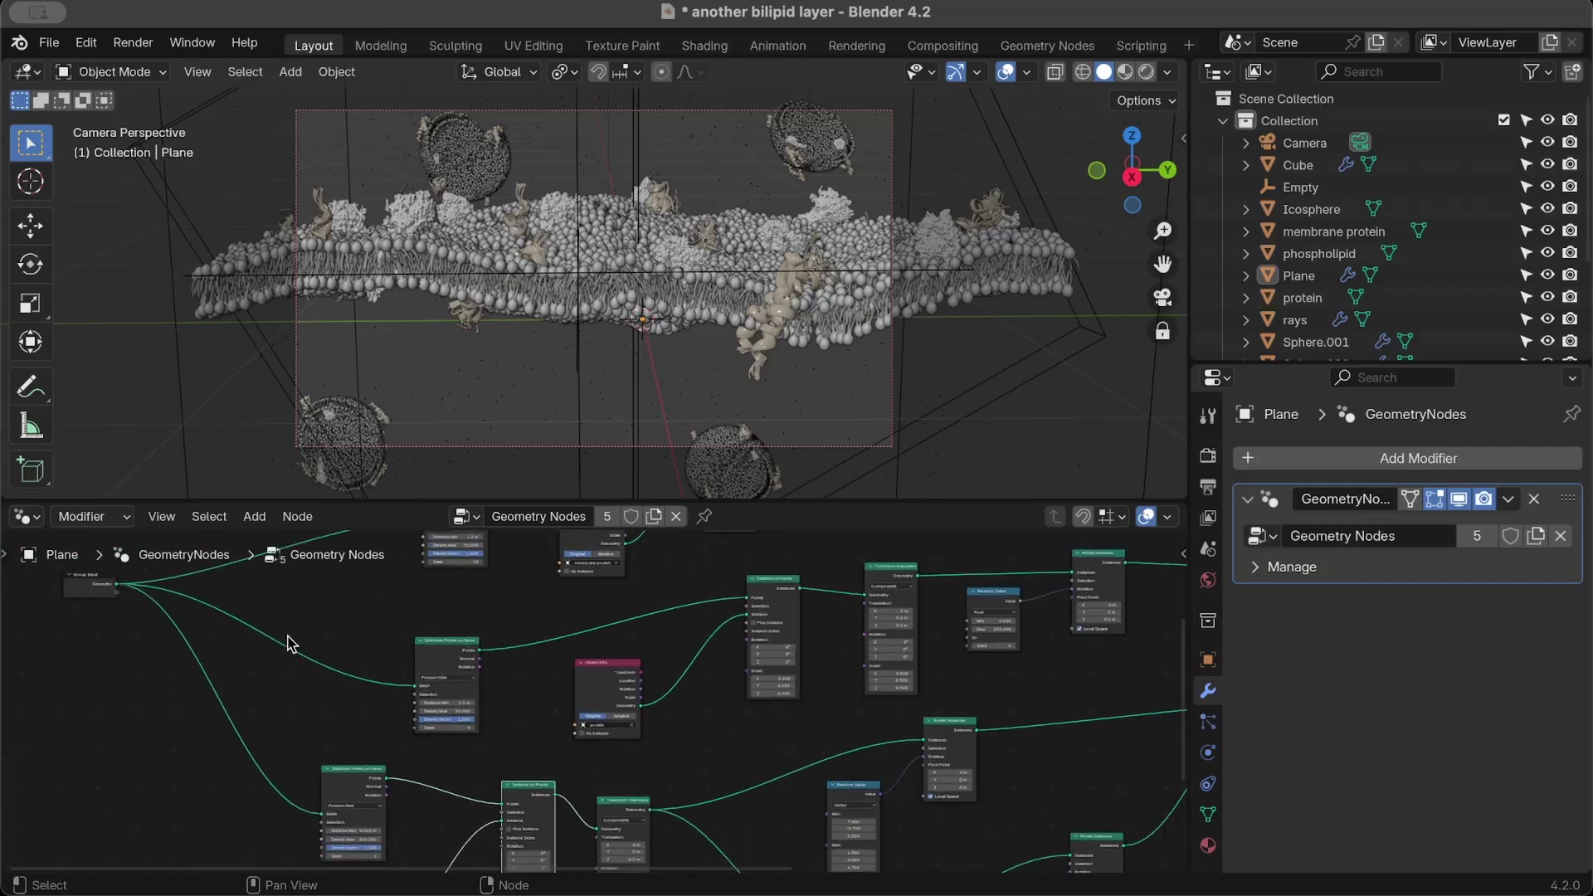
scroll(1044, 697, "right", 5)
scroll(1043, 697, "right", 3)
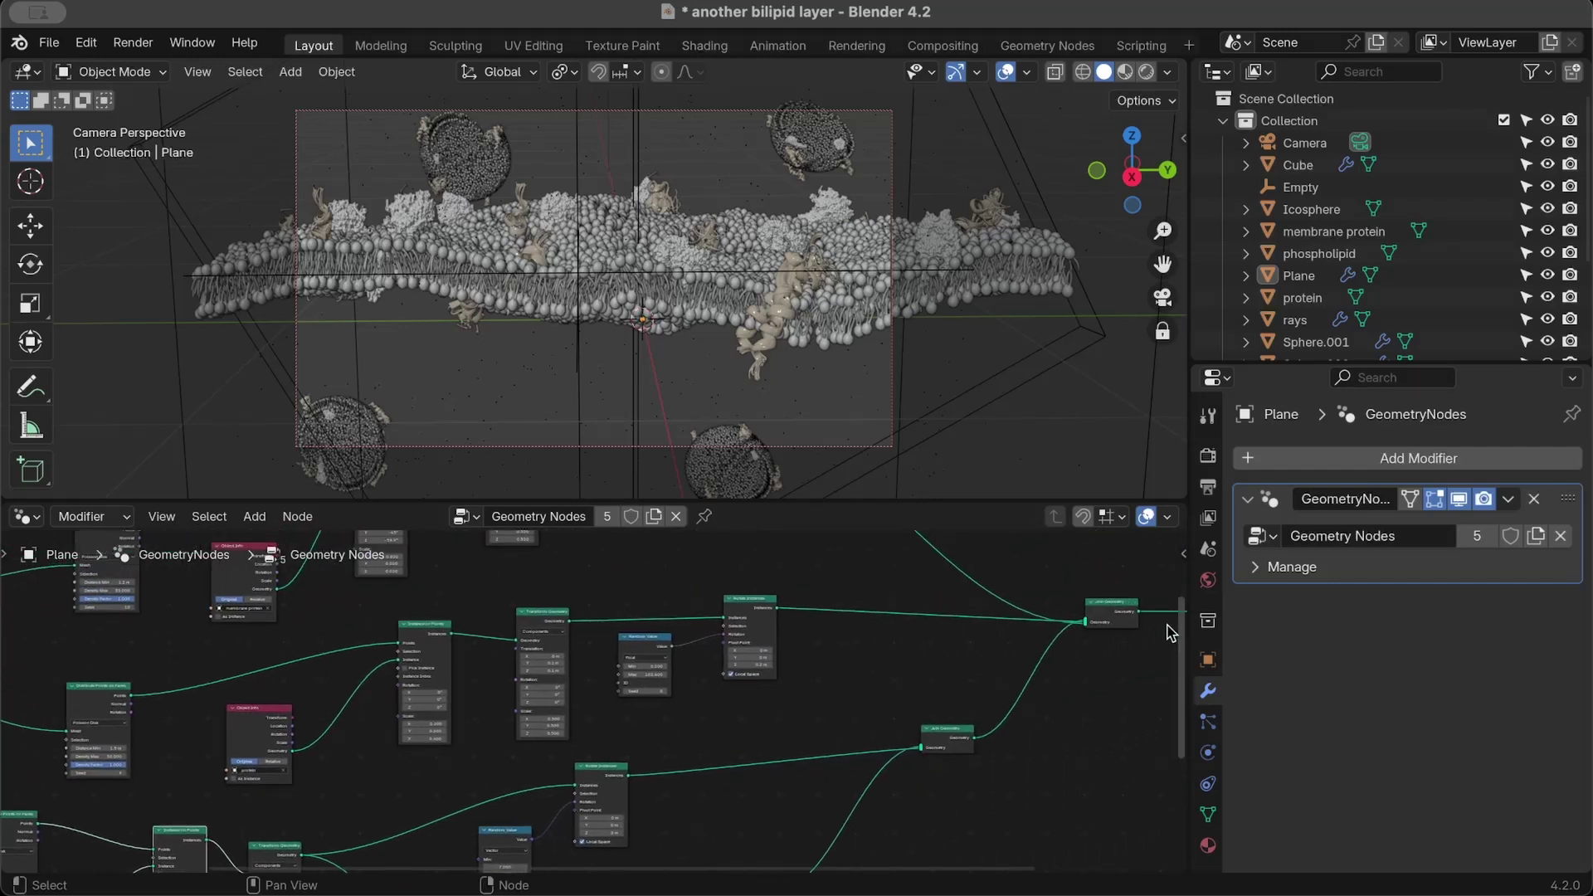
scroll(724, 710, "up", 2)
scroll(724, 709, "left", 8)
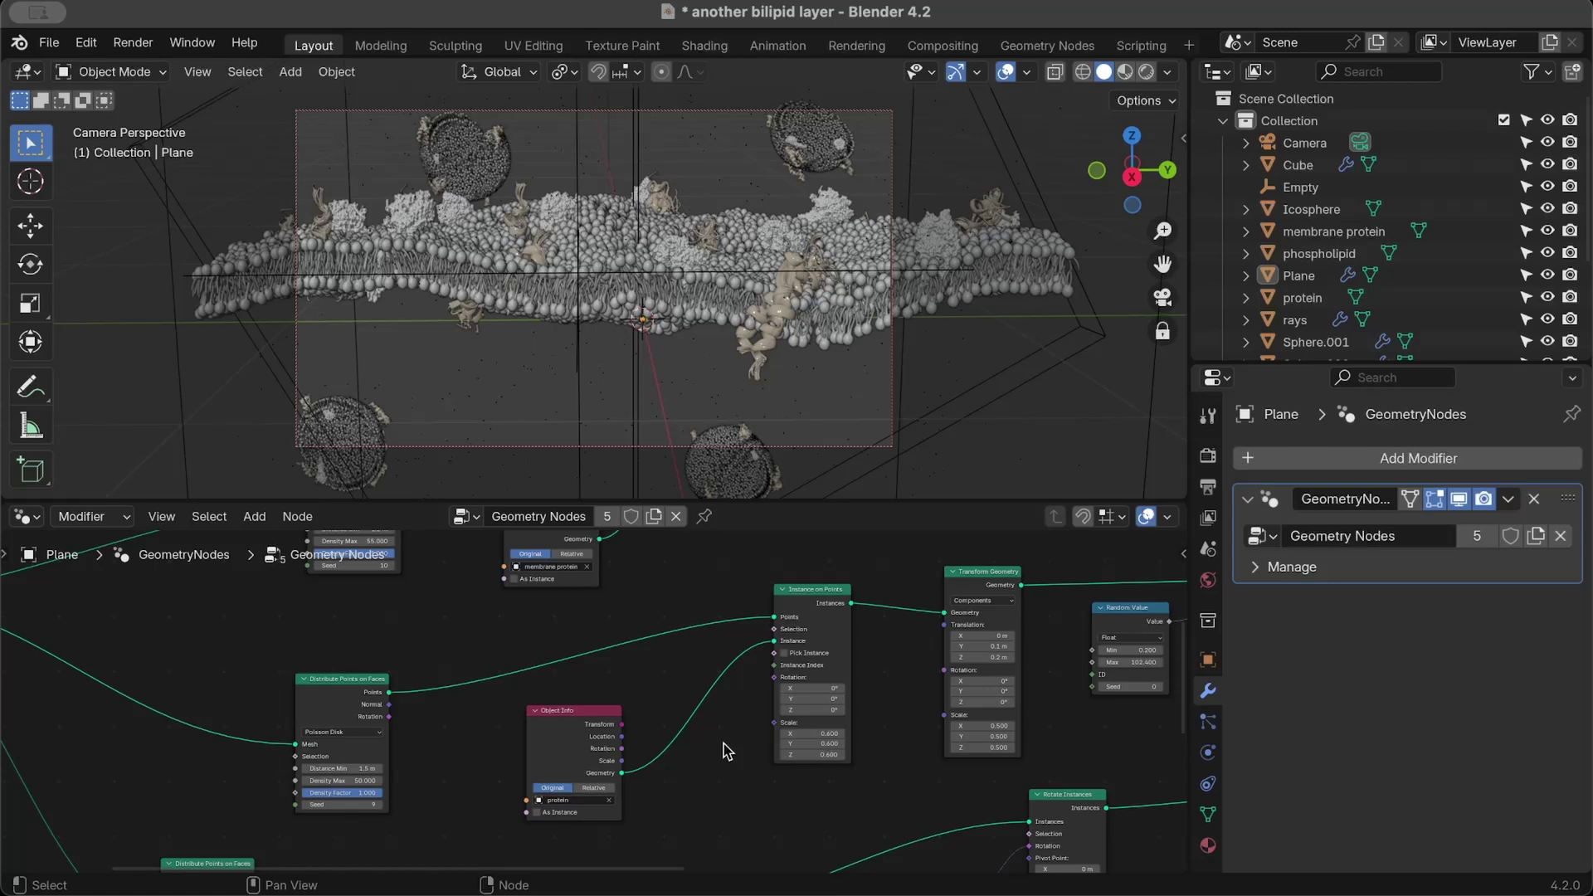
Select the phospholipid object and bring up its lipid head shader in the Shader Editor.
left_click(1318, 253)
key("shift+F3")
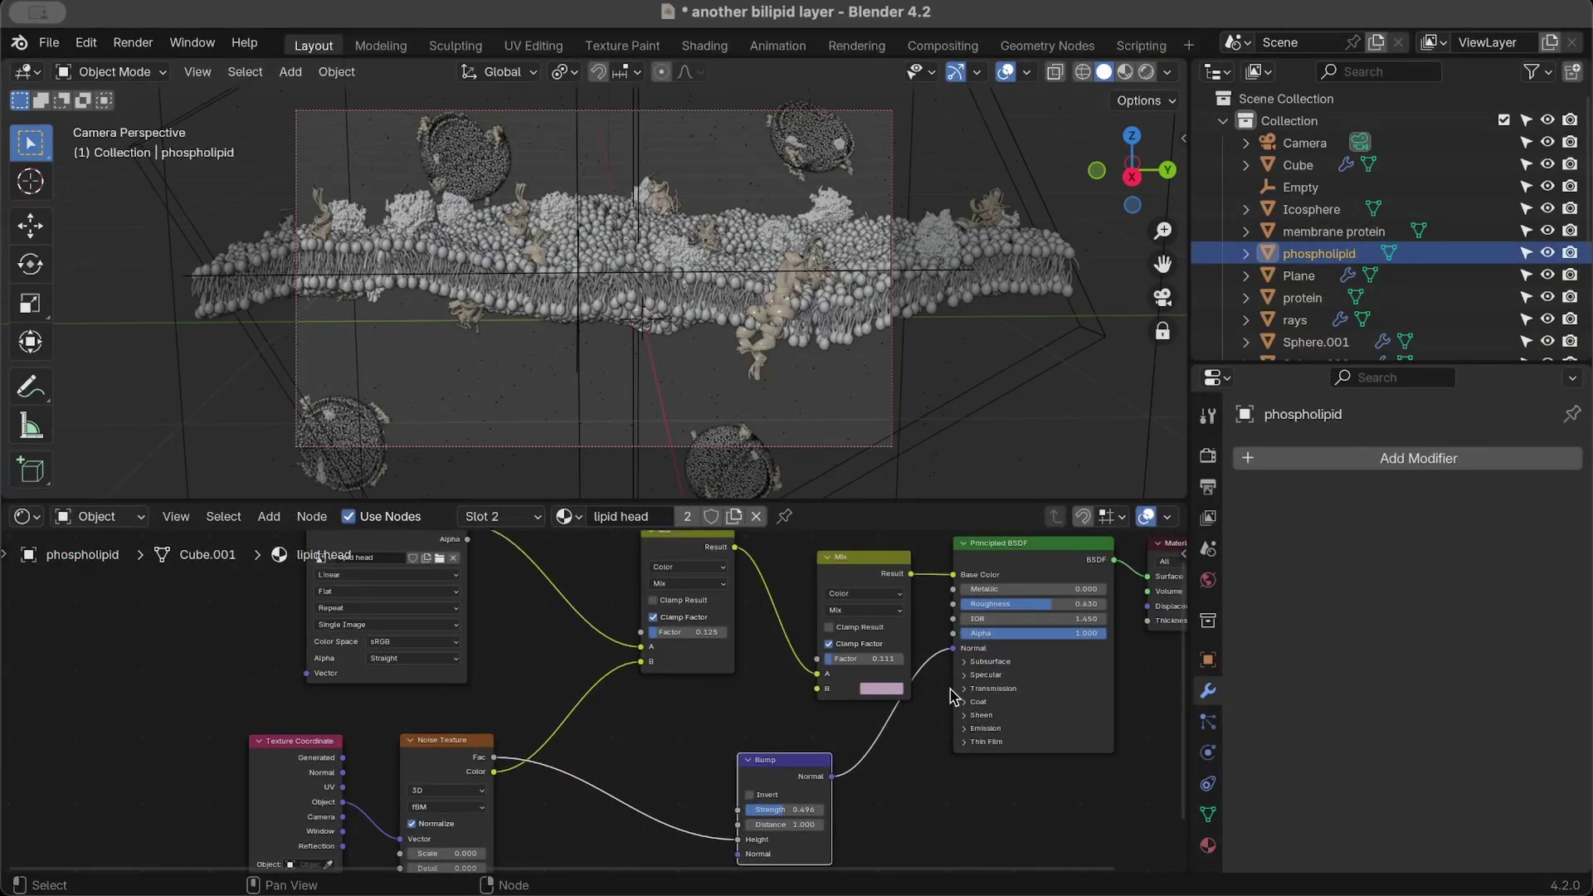
scroll(951, 695, "right", 4)
scroll(951, 695, "up", 2)
scroll(952, 696, "left", 4)
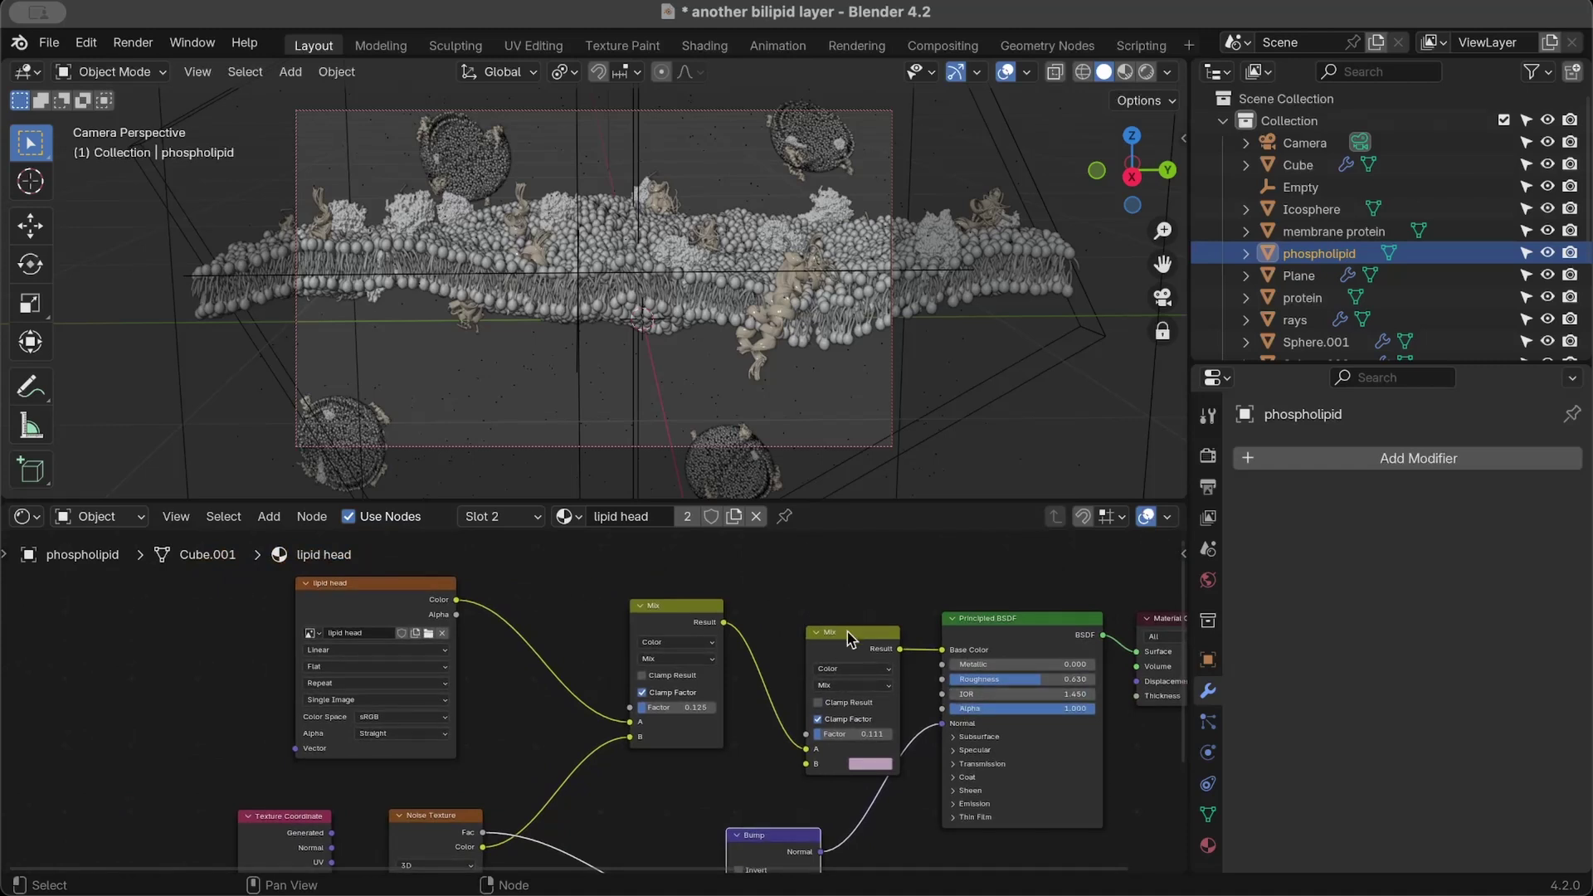
Move the second Mix node up and to the left, then look over the node tree.
left_click_drag(852, 634, 827, 593)
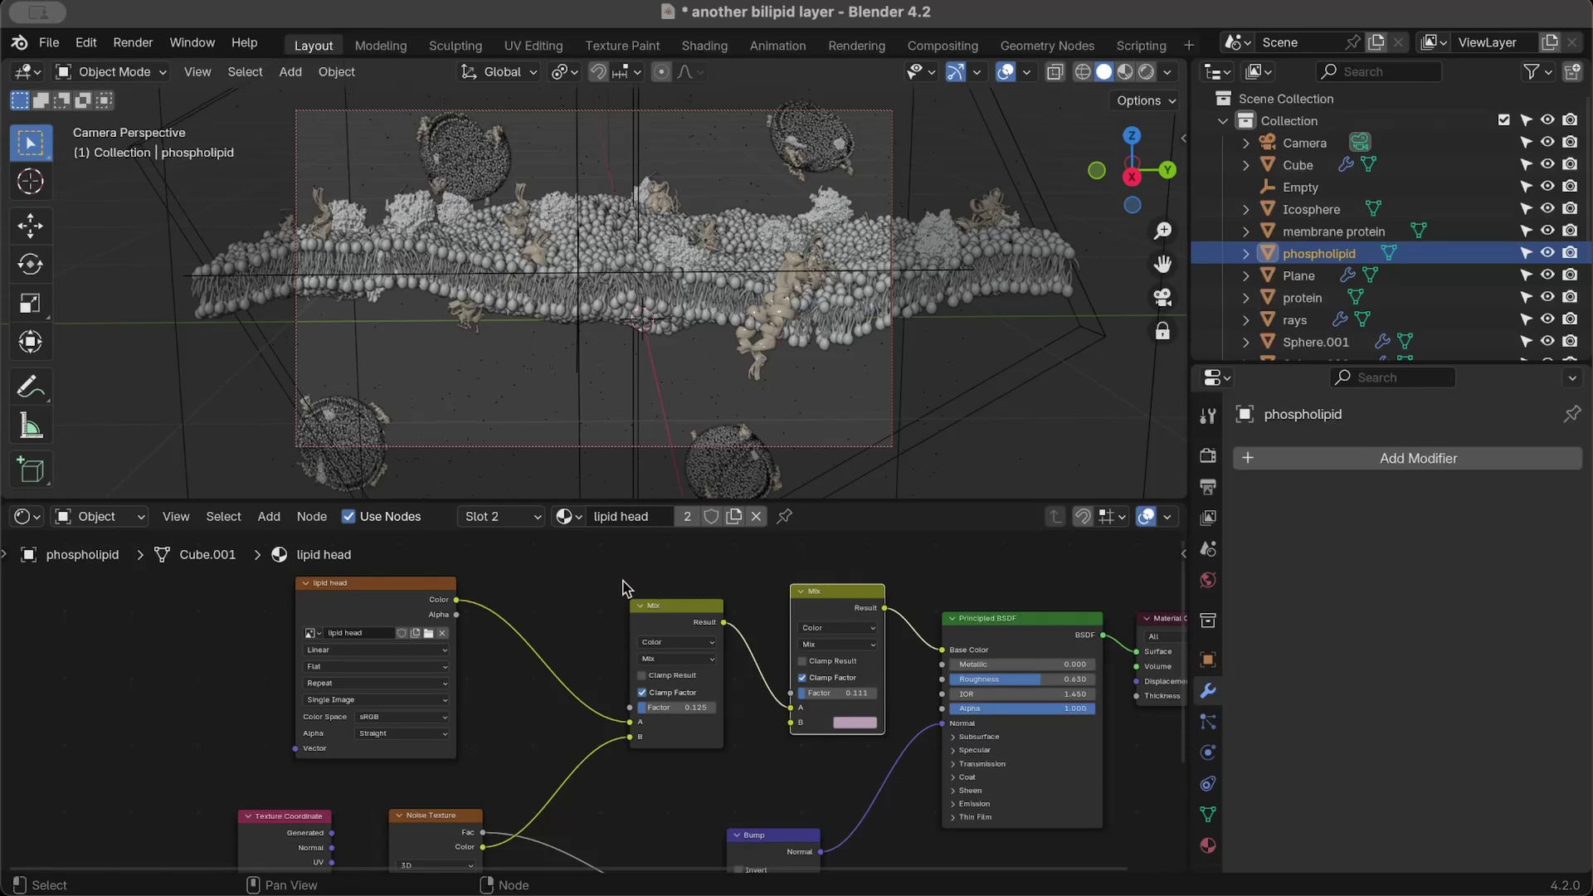
scroll(820, 687, "up", 2)
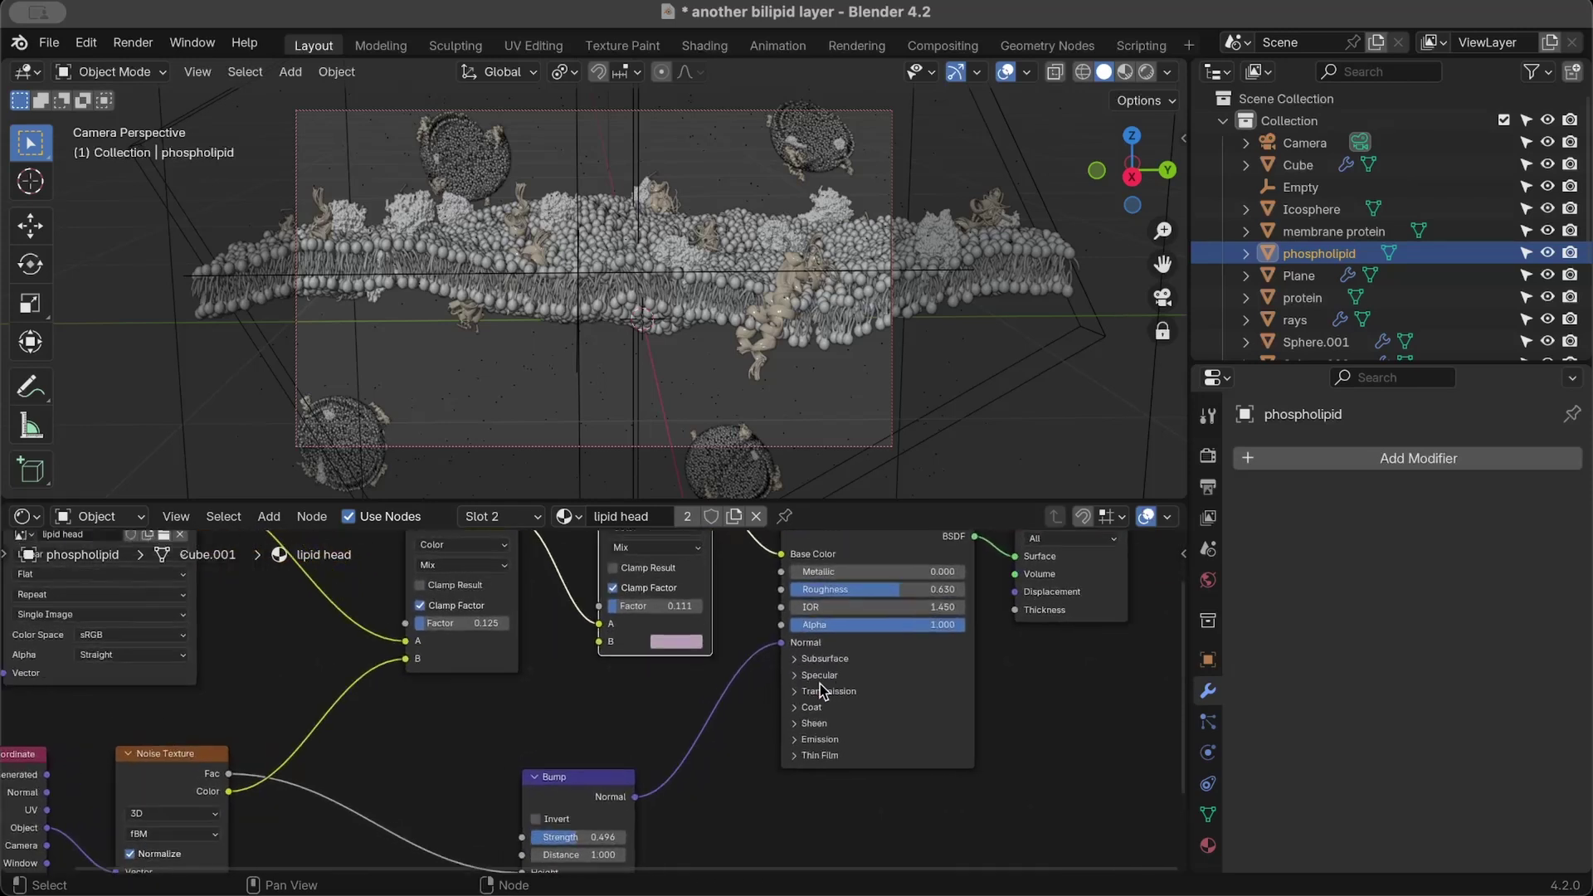
scroll(820, 692, "right", 5)
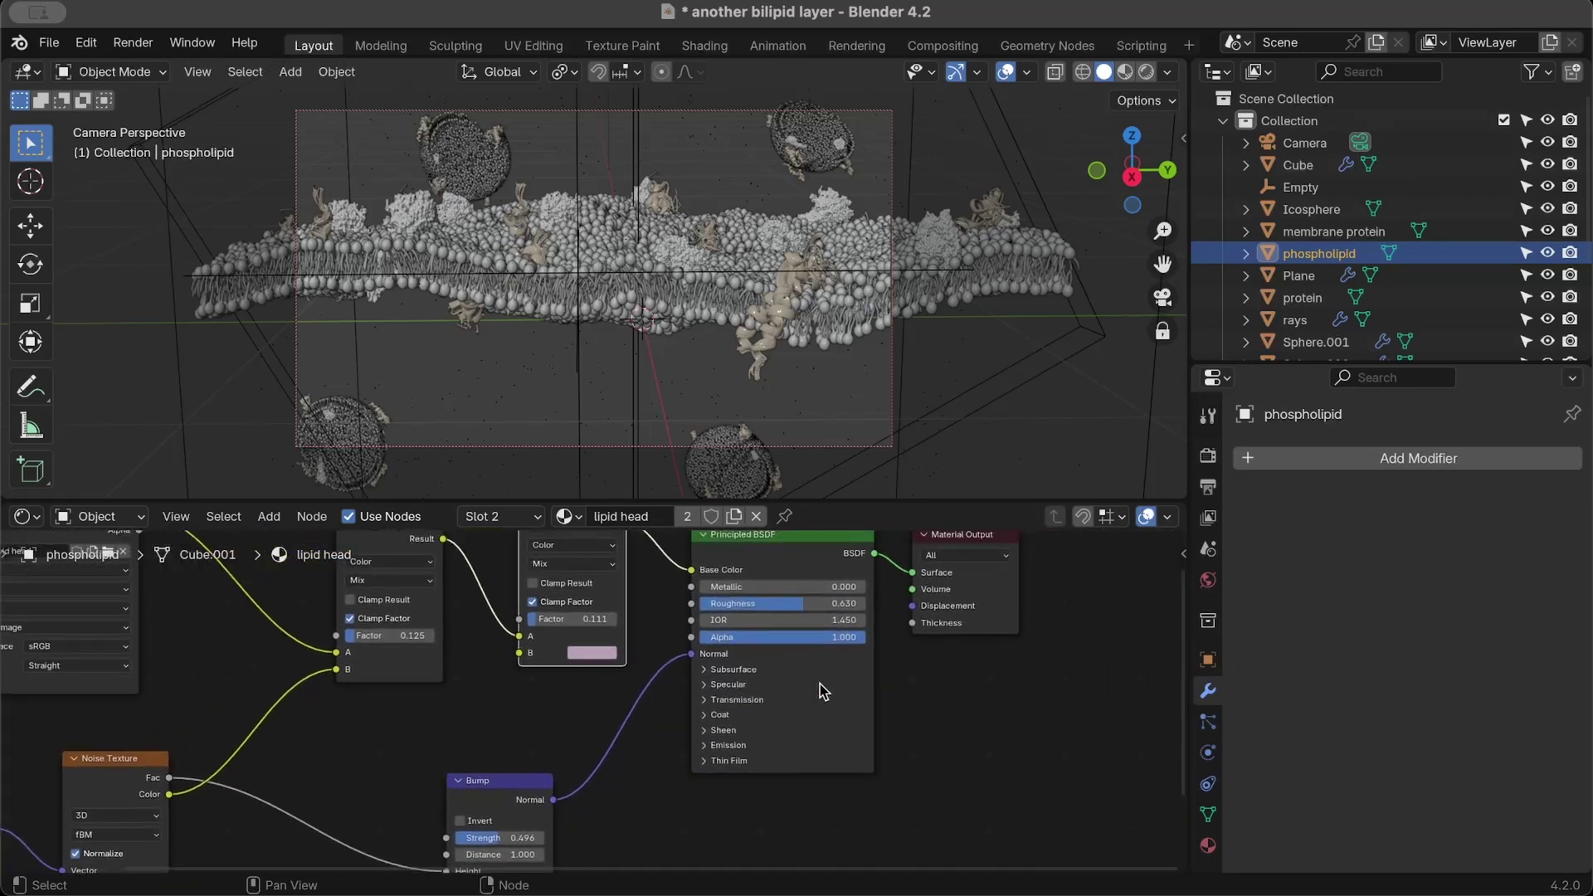
scroll(820, 684, "up", 1)
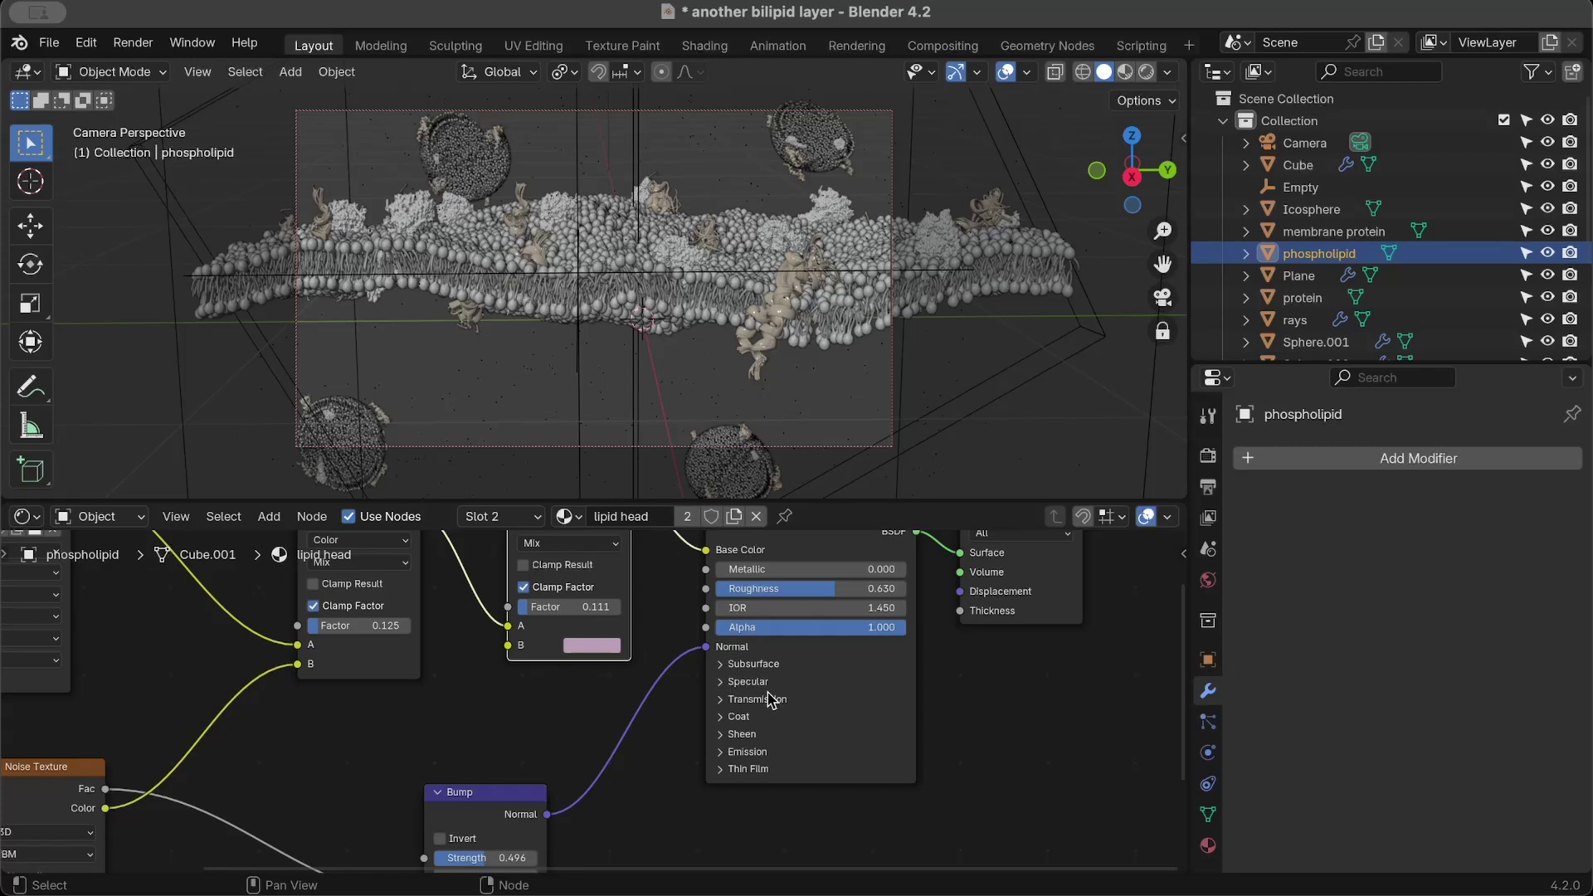
scroll(770, 700, "down", 3)
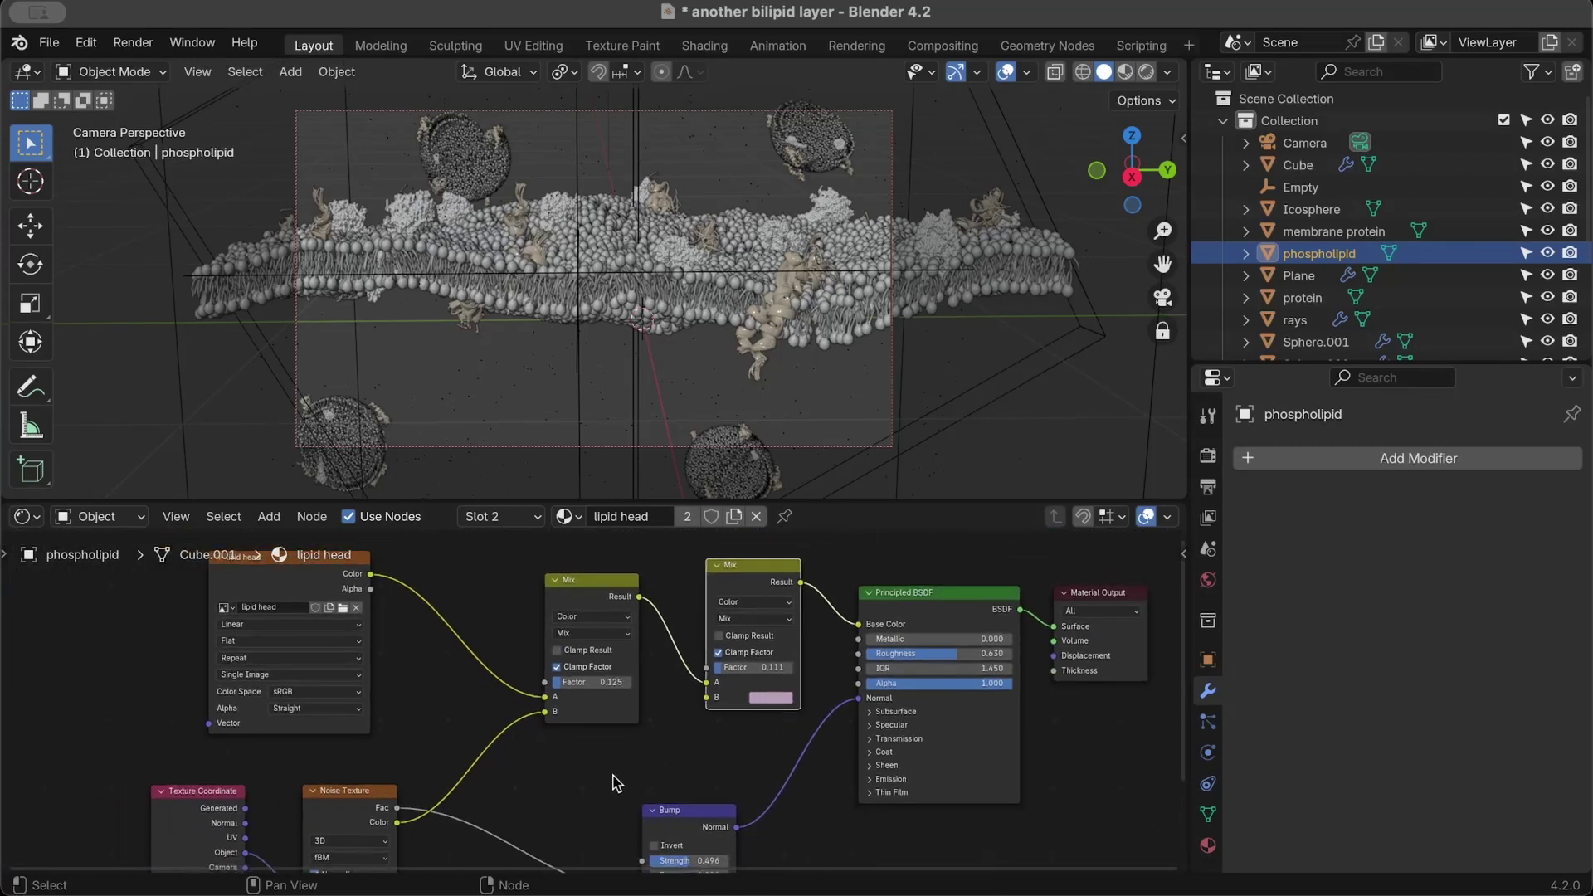
scroll(612, 783, "left", 5)
scroll(612, 783, "right", 3)
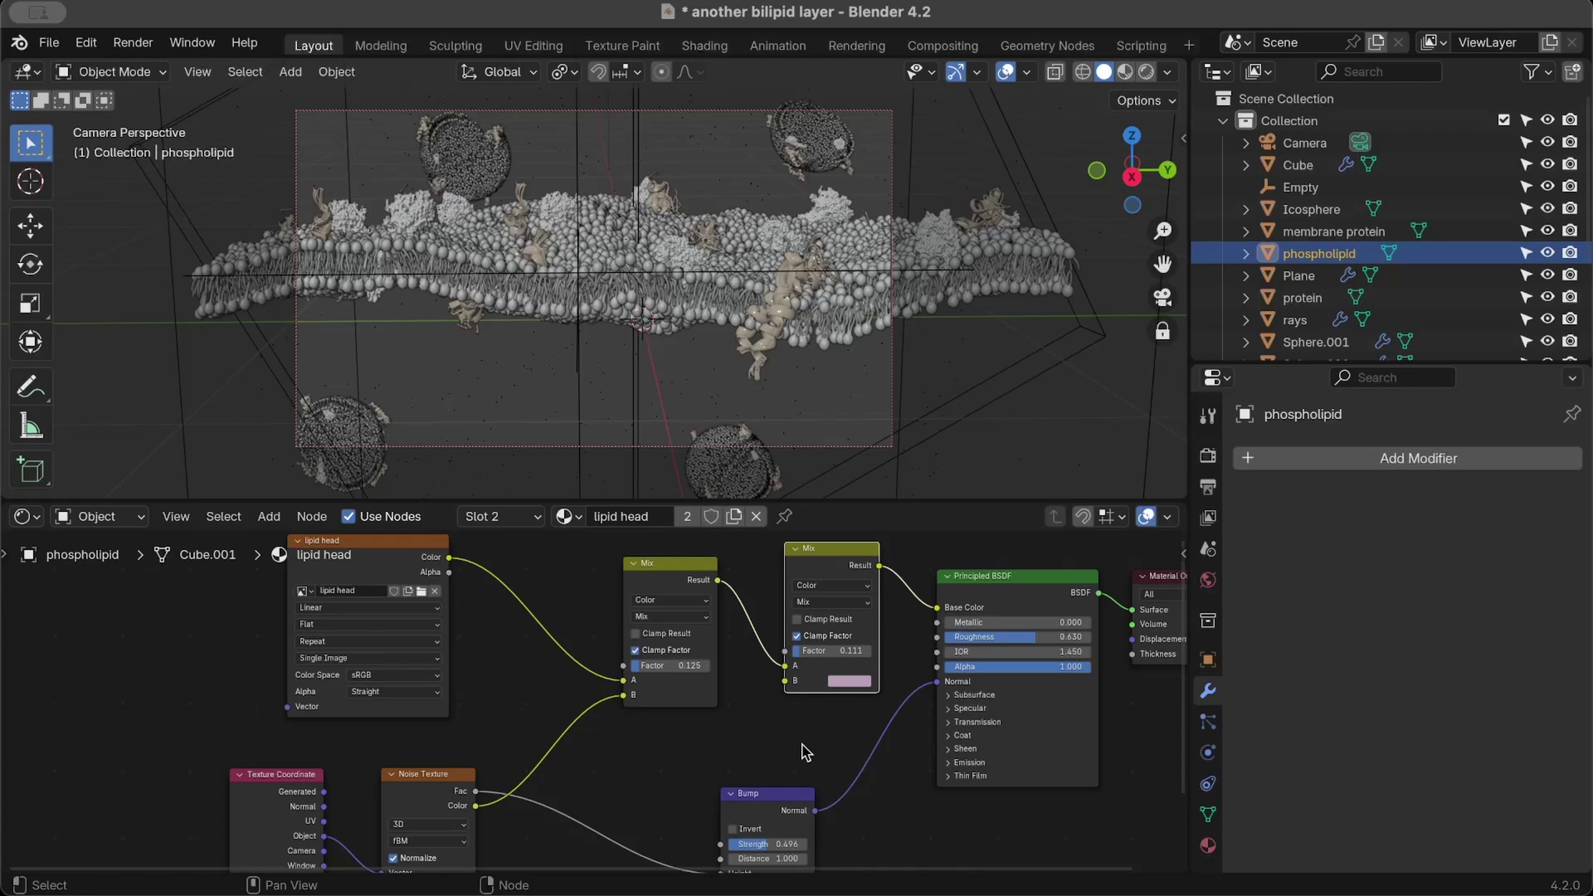
Shift the Bump node up and to the left in the lipid head shader.
scroll(701, 755, "right", 5)
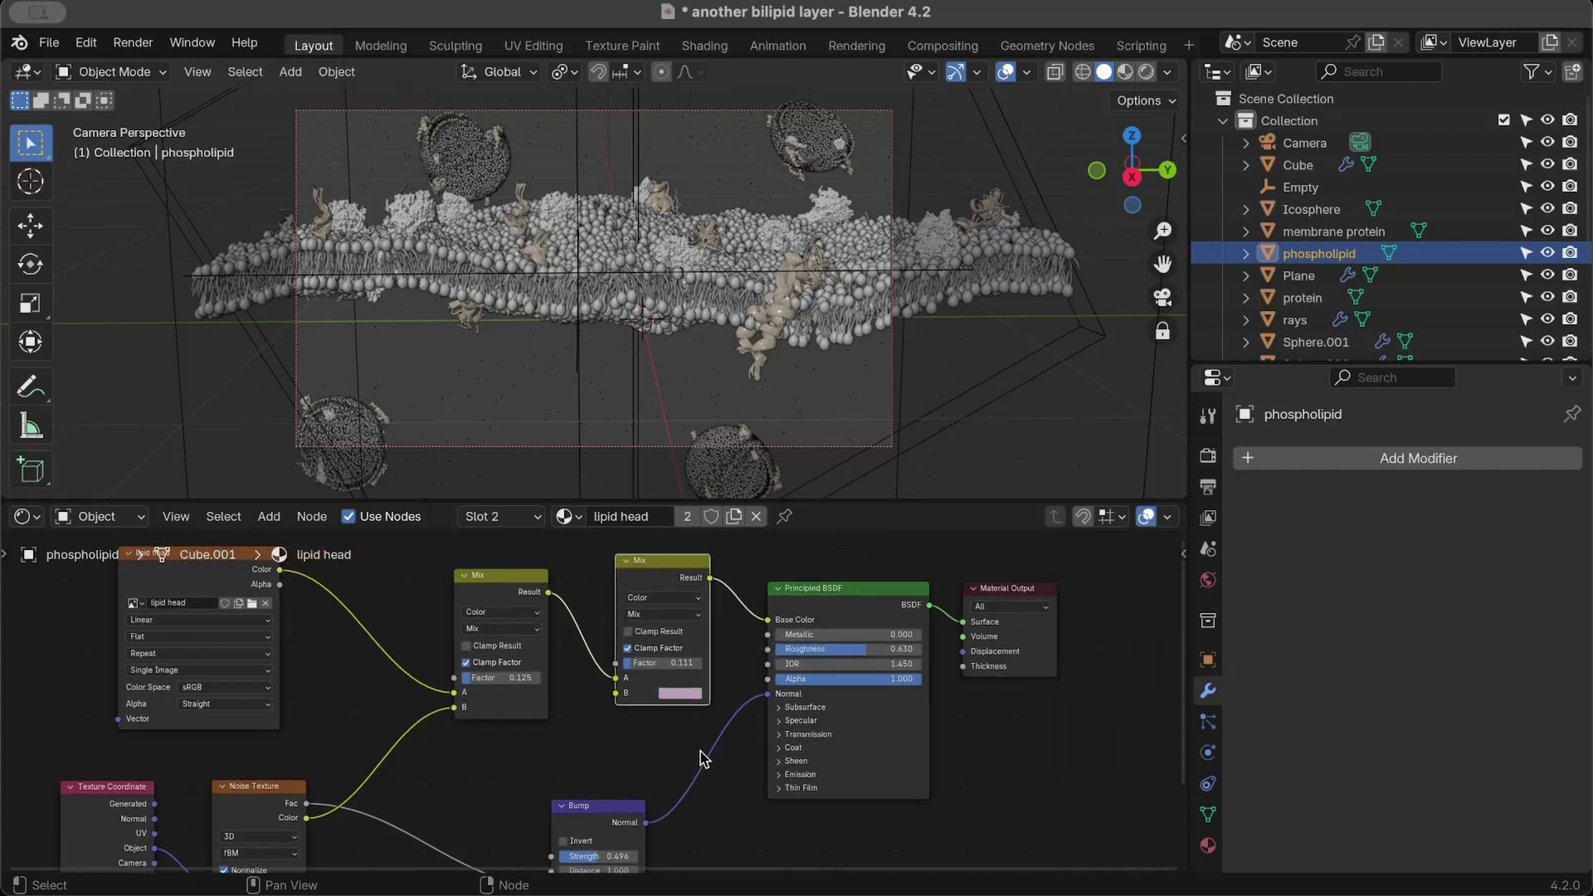
scroll(701, 757, "up", 3)
scroll(701, 757, "down", 5)
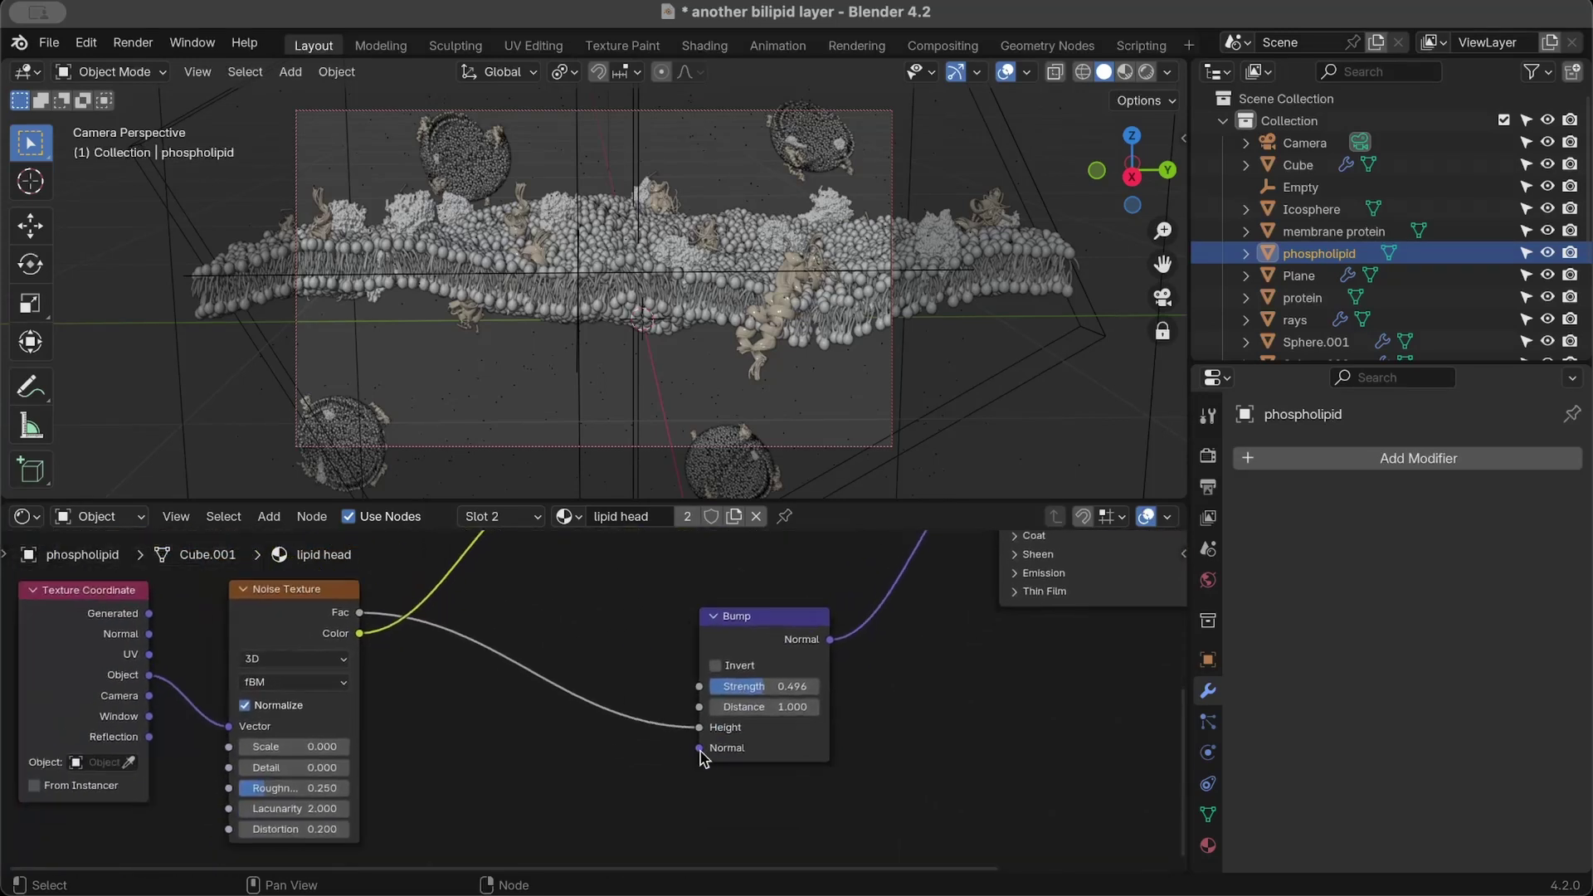
scroll(701, 757, "down", 4)
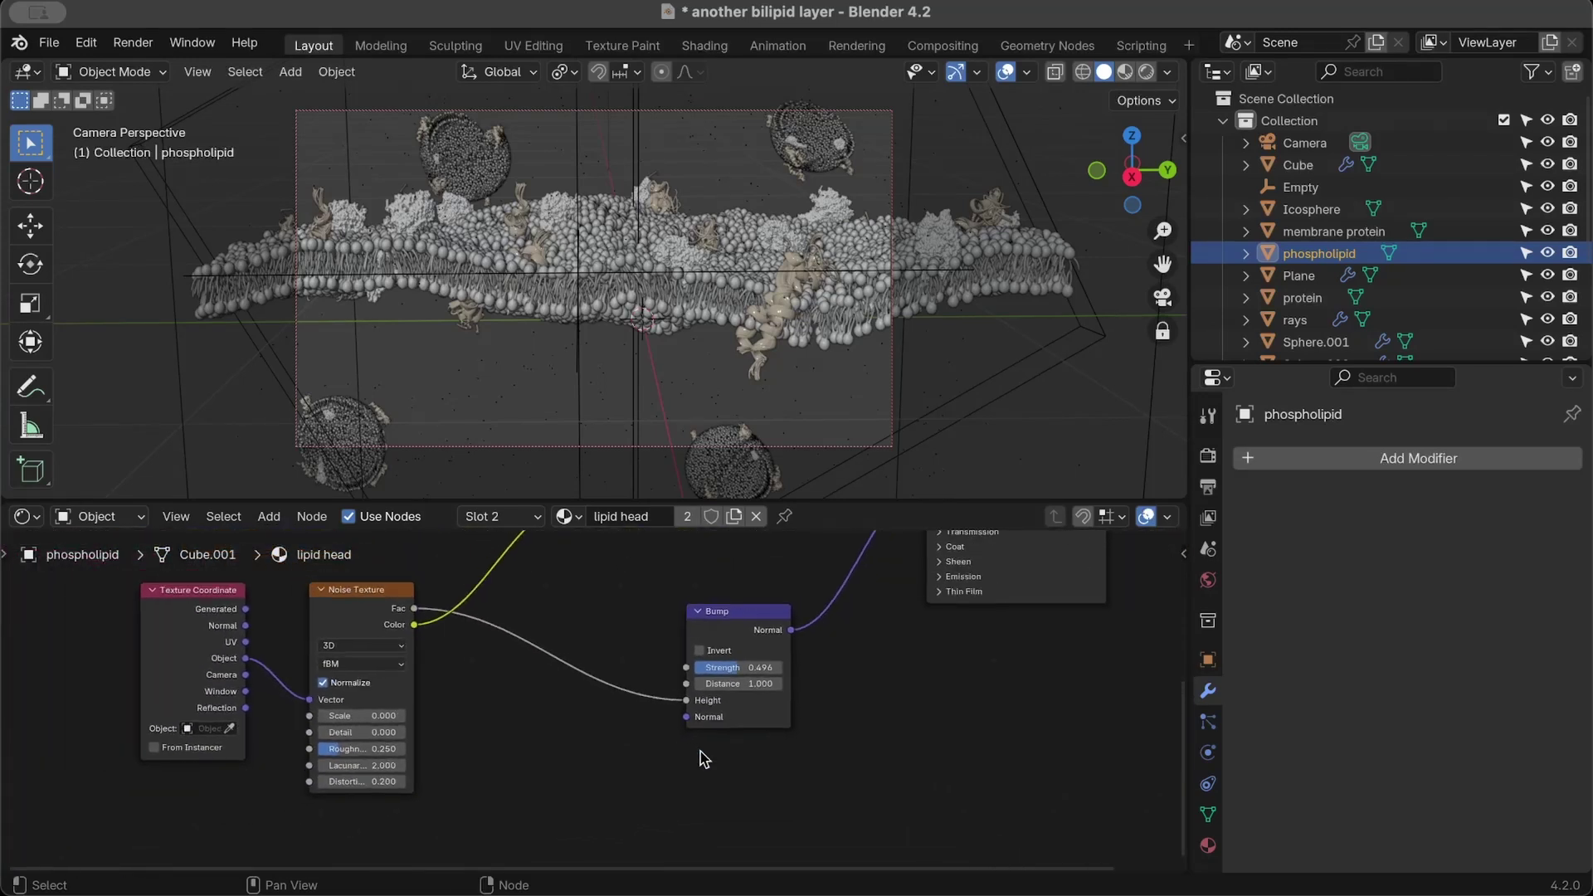
scroll(867, 694, "up", 5)
scroll(866, 694, "left", 2)
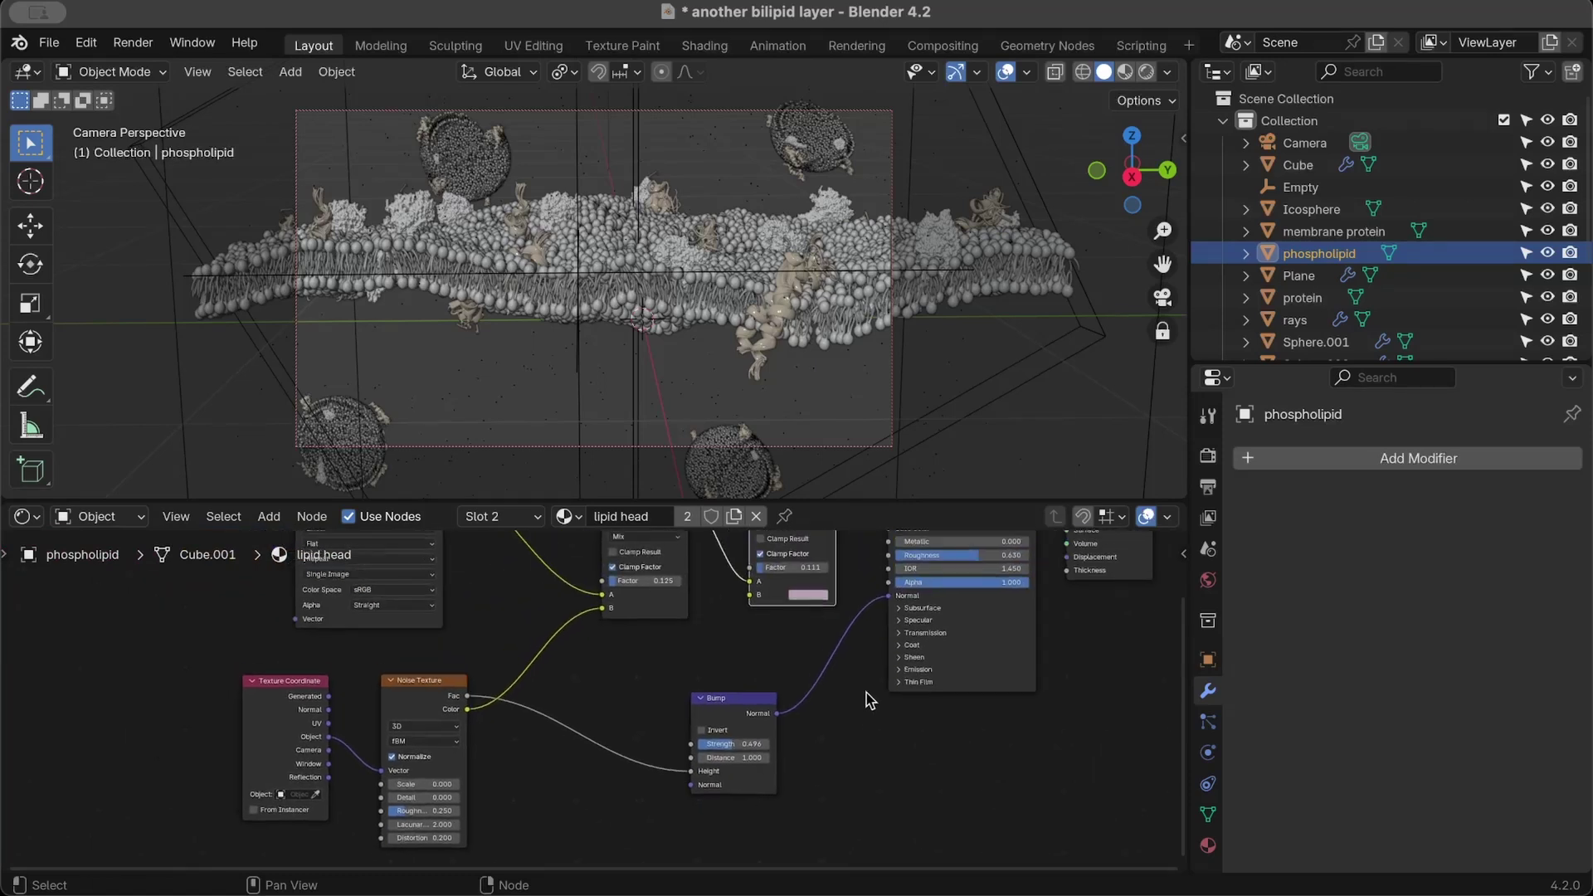
left_click_drag(754, 730, 730, 697)
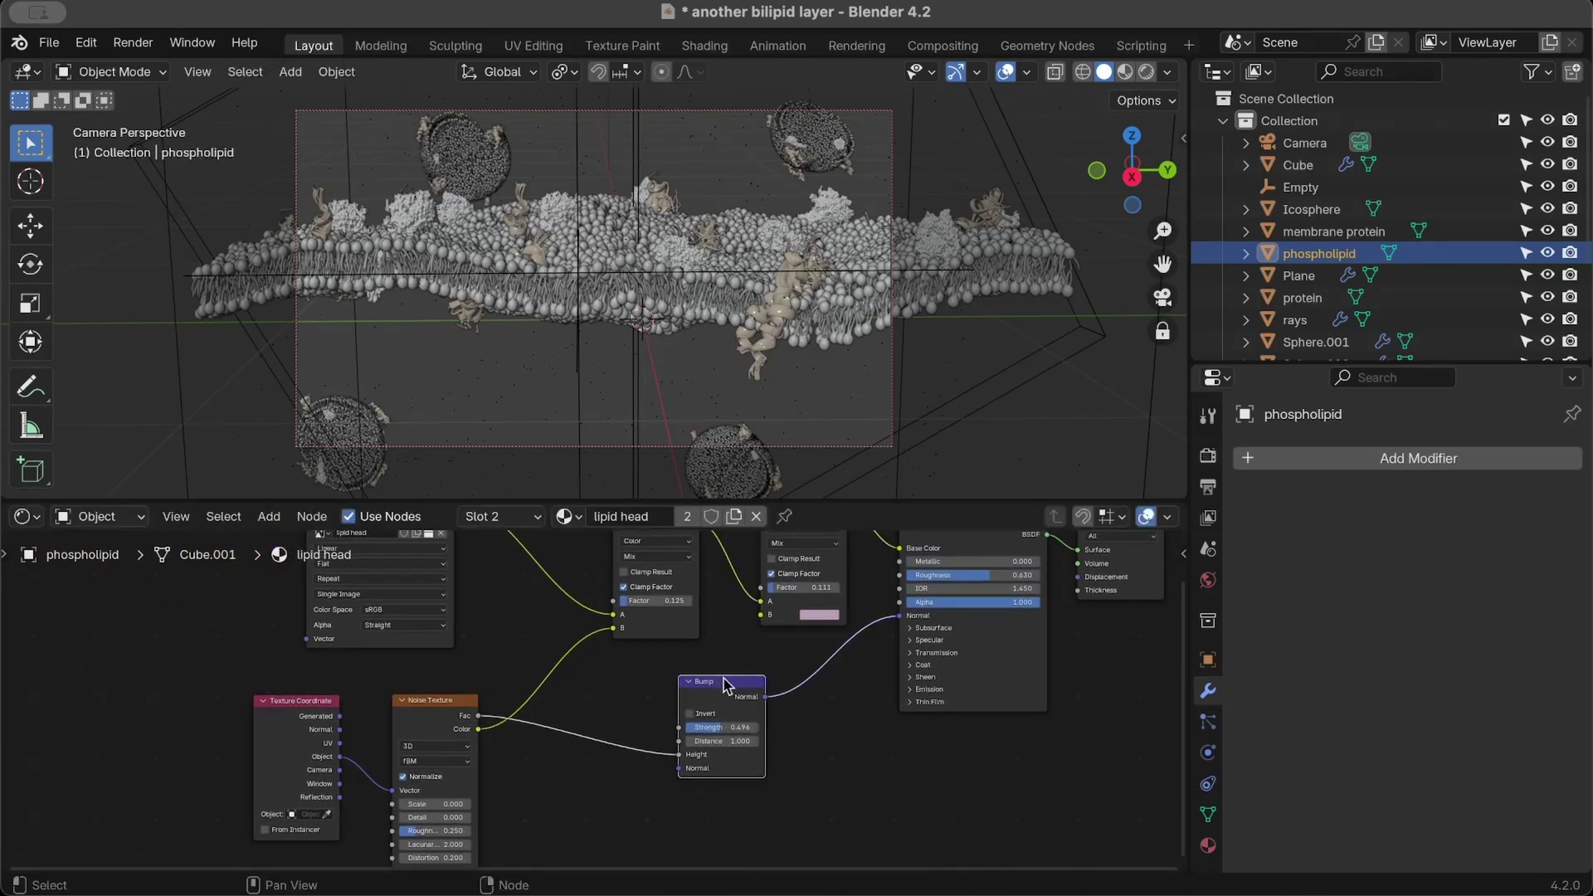
Push the Material Output and Principled BSDF nodes further to the right.
scroll(854, 732, "right", 10)
scroll(854, 732, "up", 5)
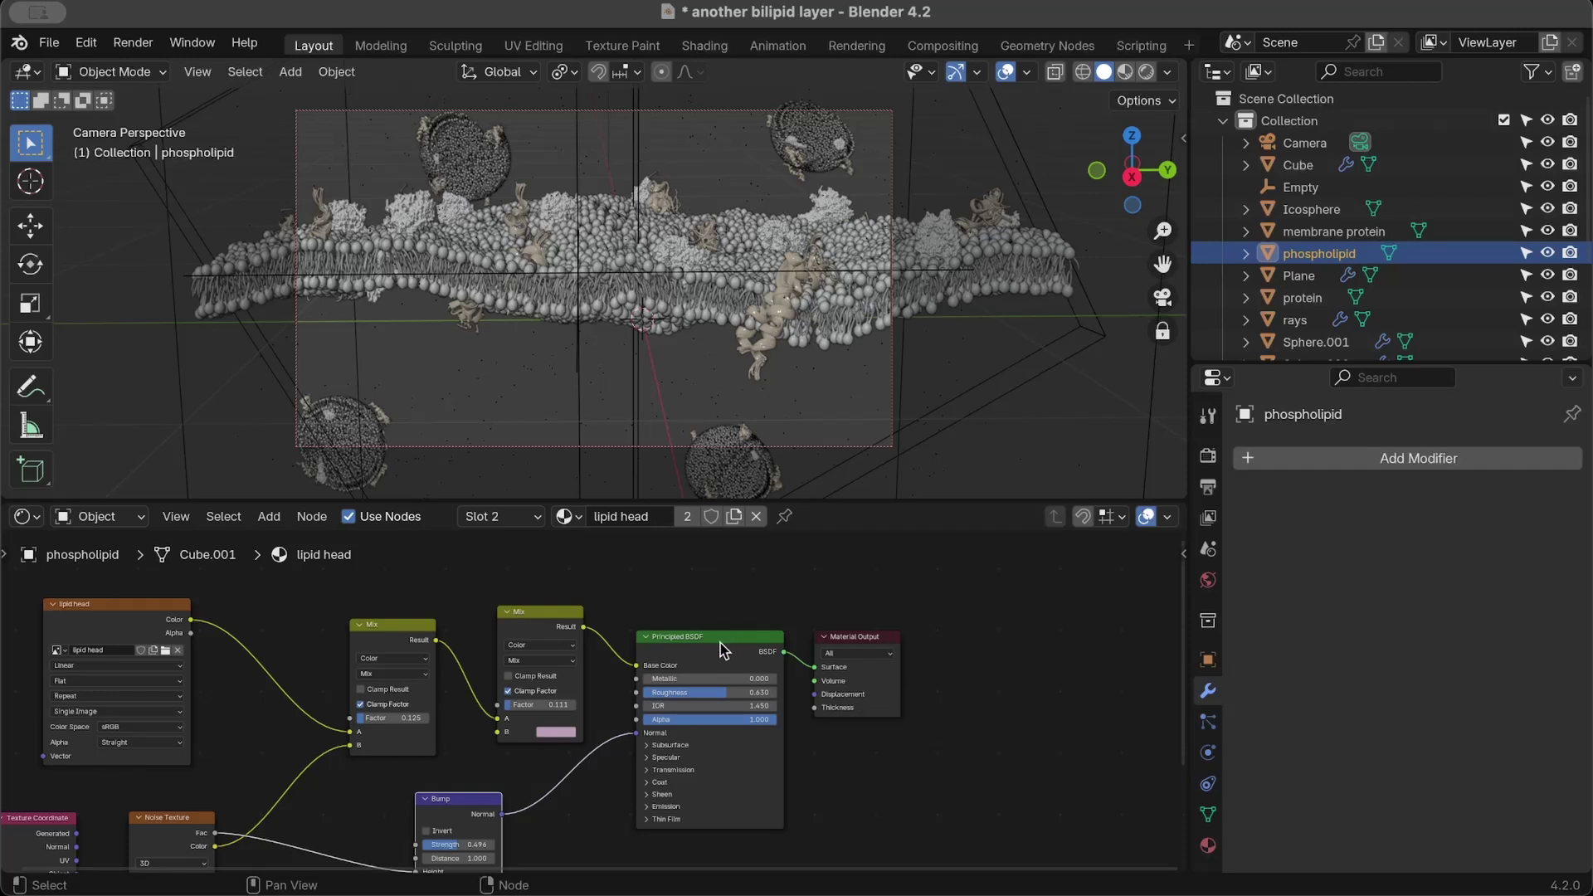
left_click_drag(716, 644, 798, 641)
key("Escape")
left_click(843, 647)
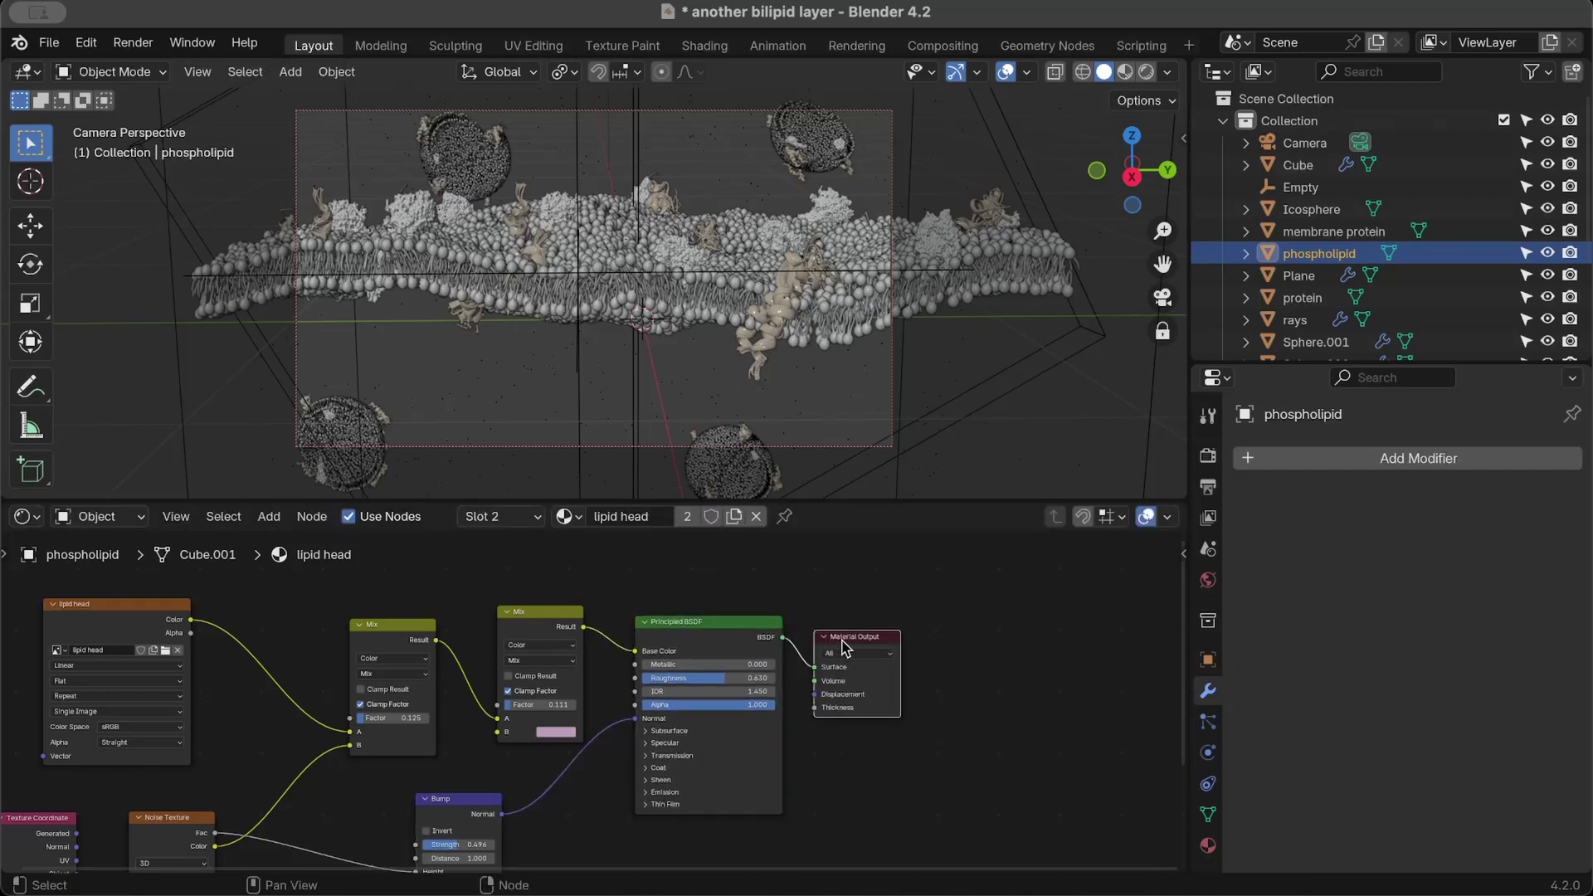
left_click_drag(869, 644, 1109, 661)
scroll(741, 685, "left", 2)
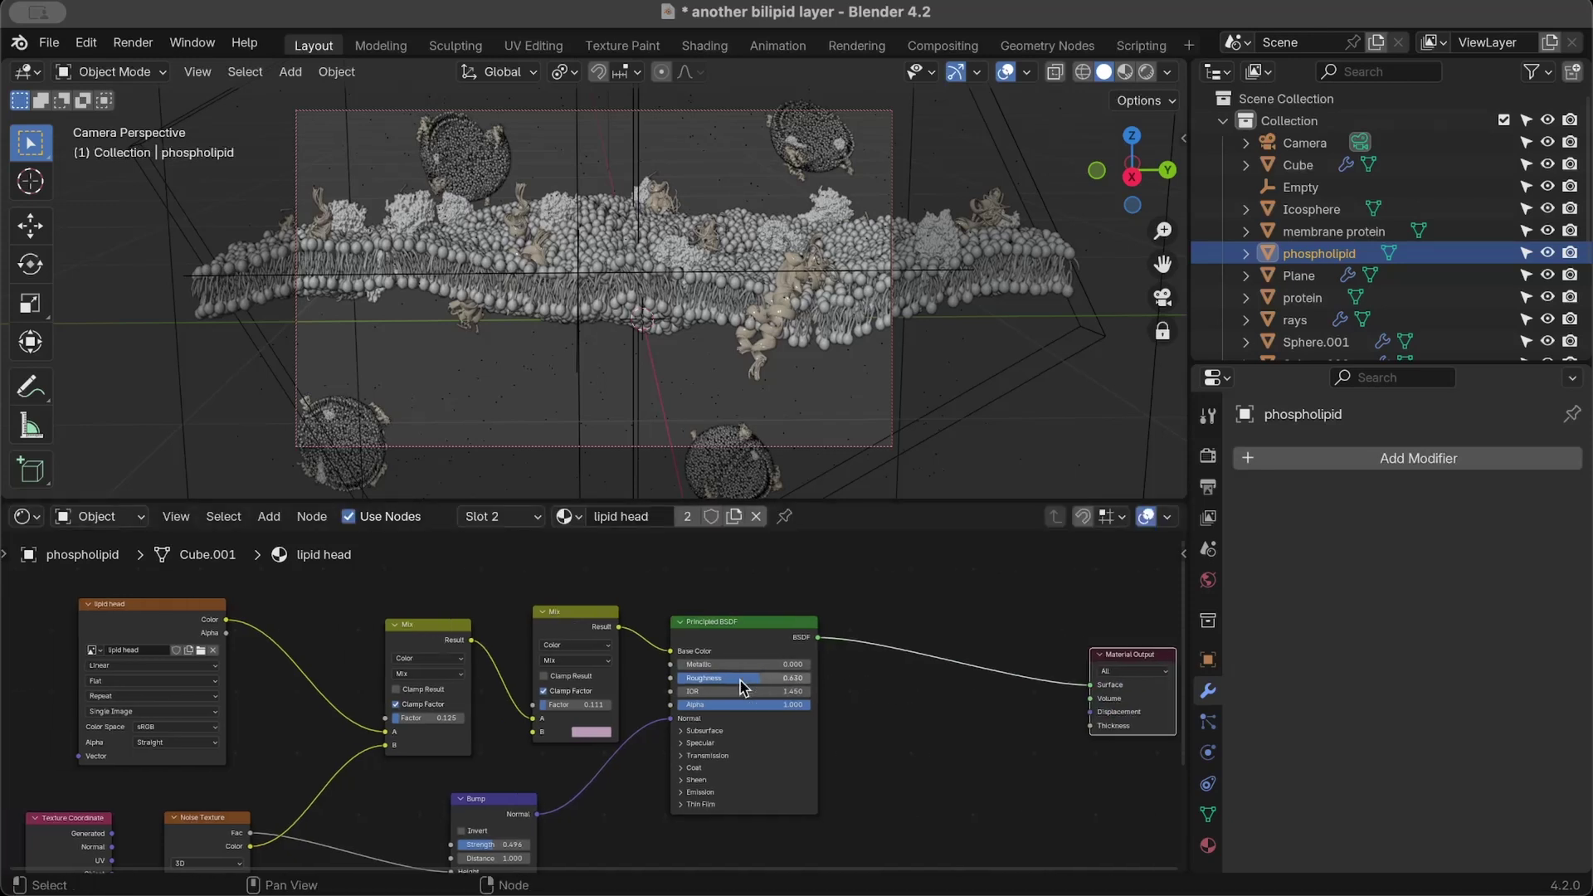
scroll(741, 685, "left", 1)
left_click_drag(751, 635, 882, 644)
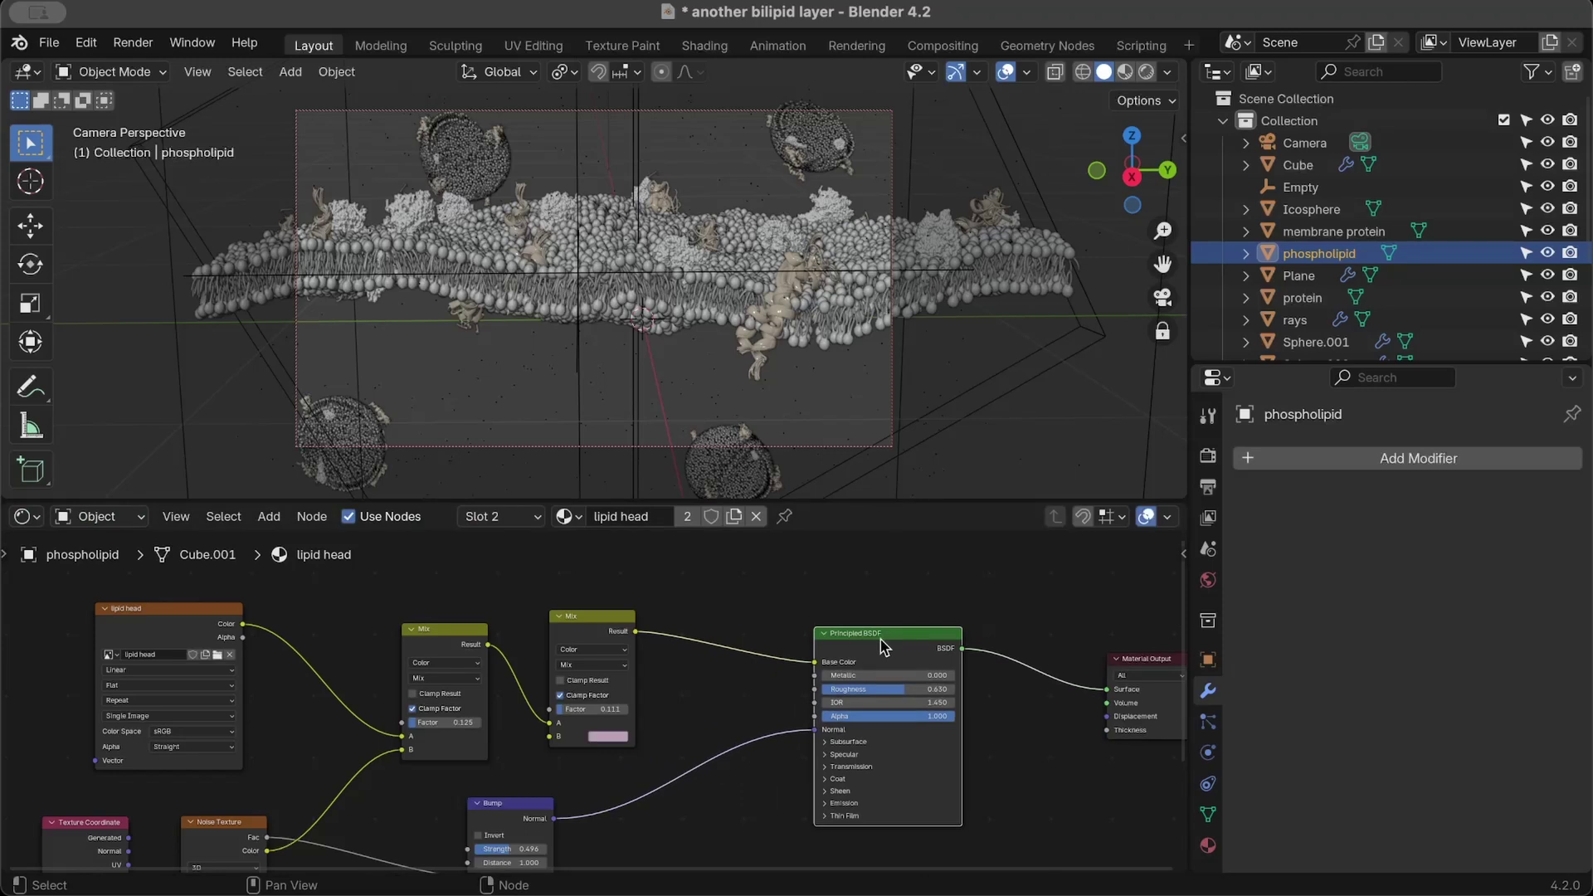
Reposition the Bump node lower and to the right, still feeding the Principled BSDF normal.
scroll(517, 704, "left", 10)
scroll(517, 704, "down", 3)
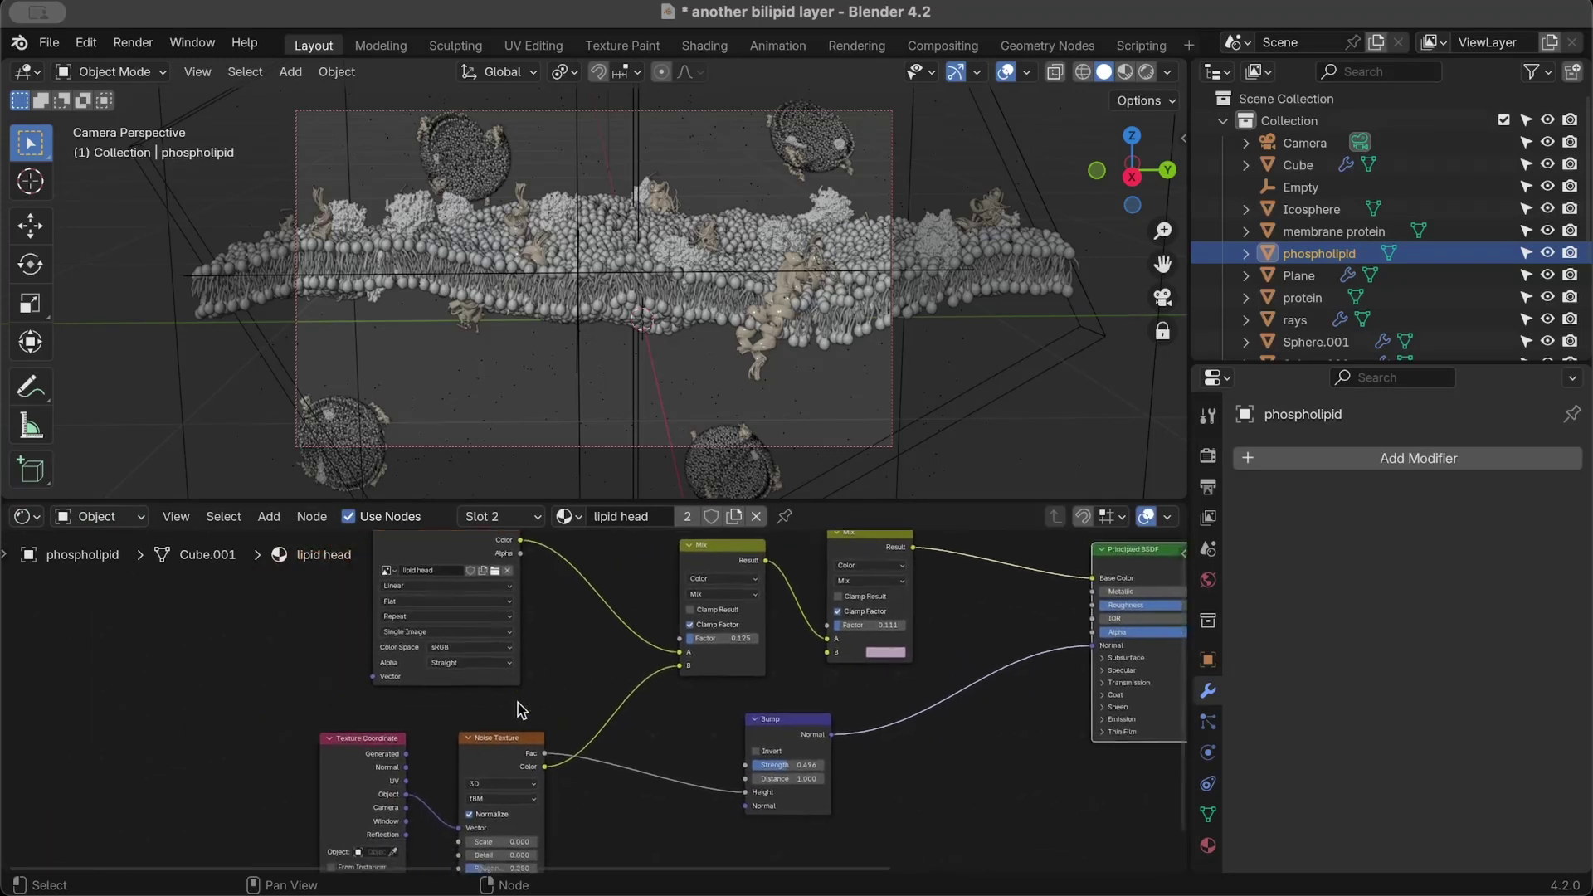
scroll(518, 704, "down", 1)
scroll(518, 703, "right", 8)
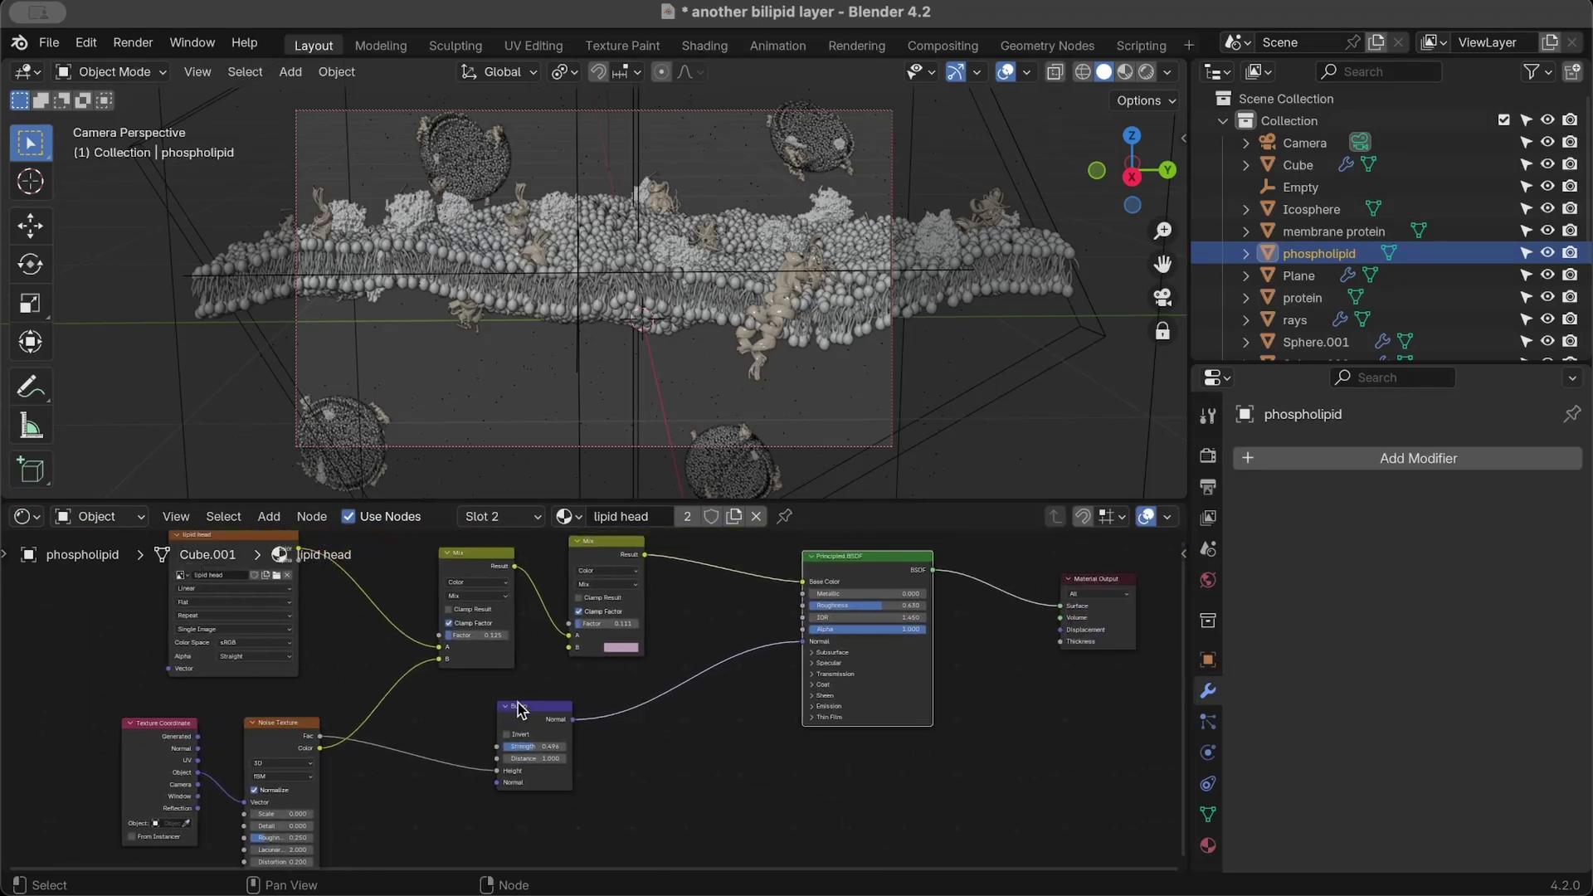
scroll(518, 707, "up", 1)
scroll(518, 705, "up", 2)
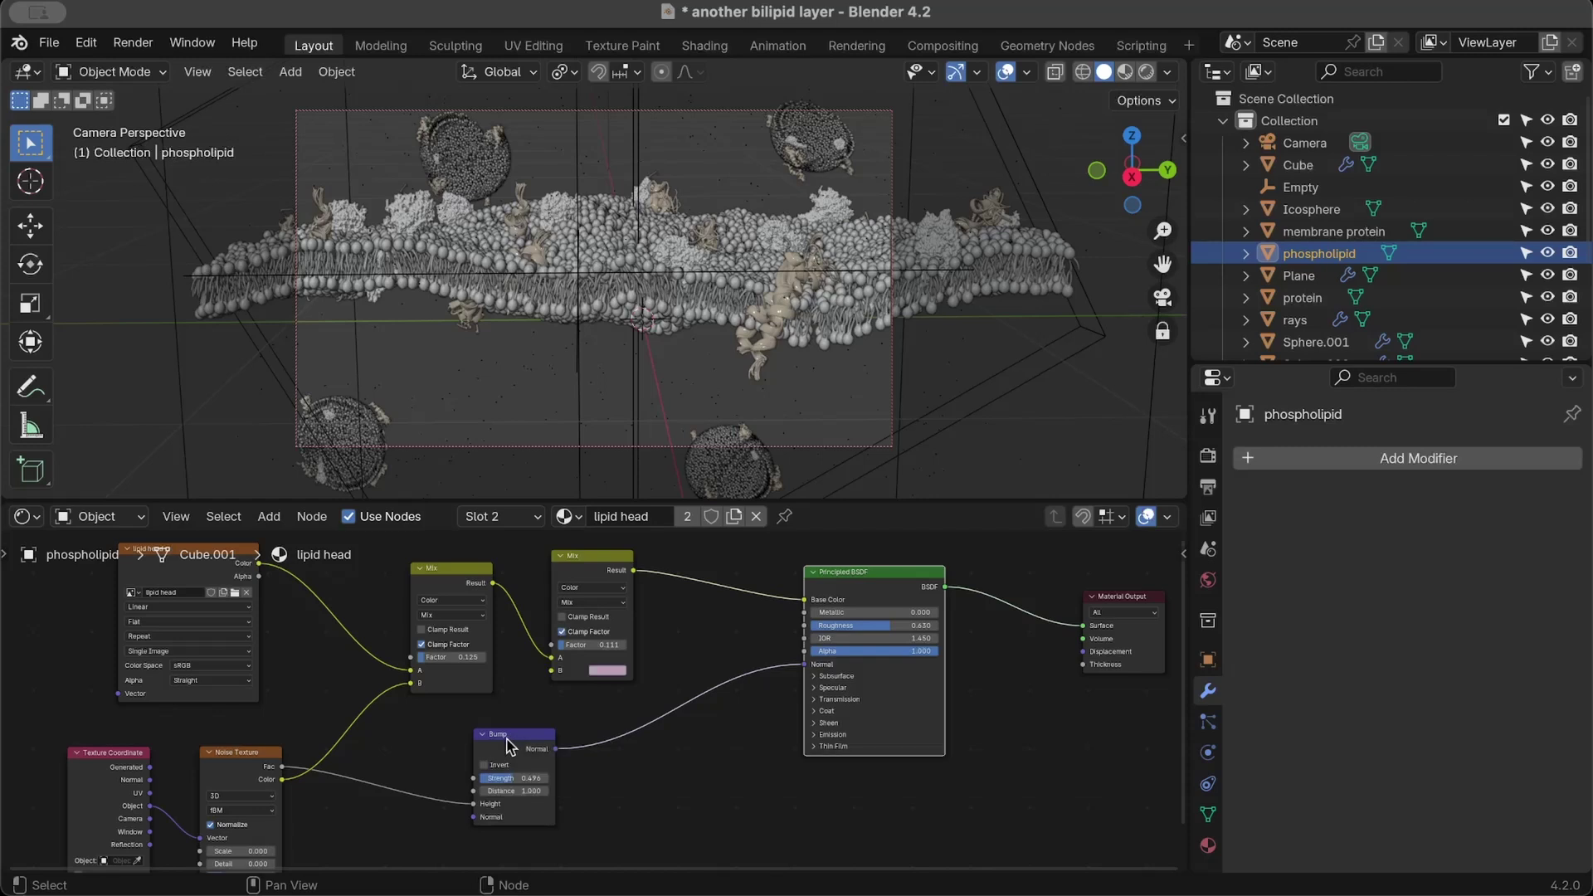
left_click_drag(508, 740, 555, 784)
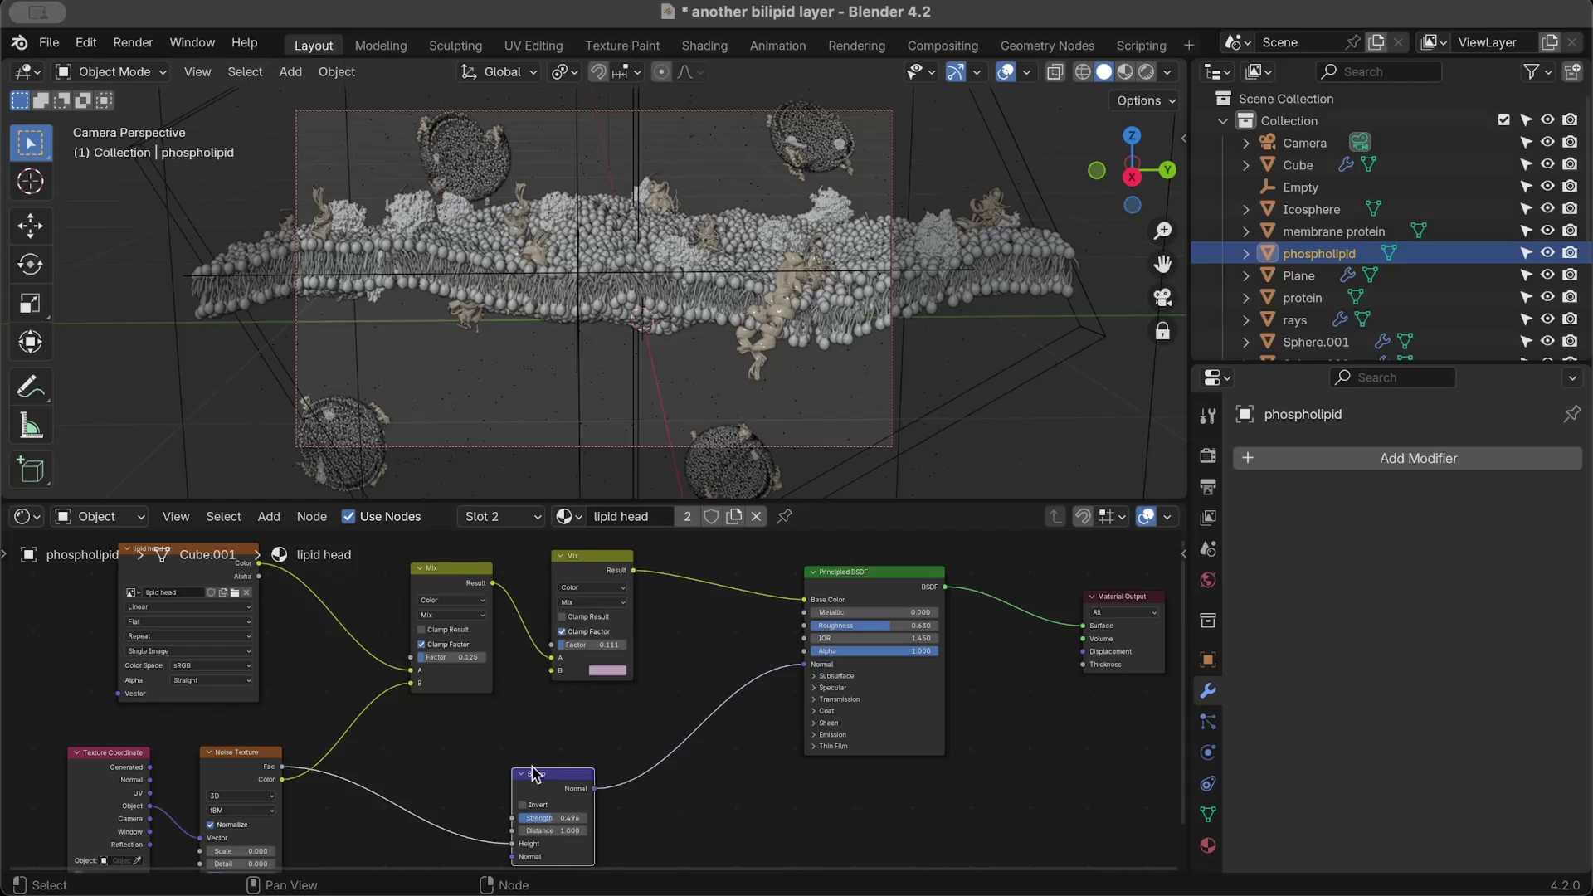
Nudge the Bump node slightly right, then scroll through the Outliner.
left_click_drag(532, 774, 555, 767)
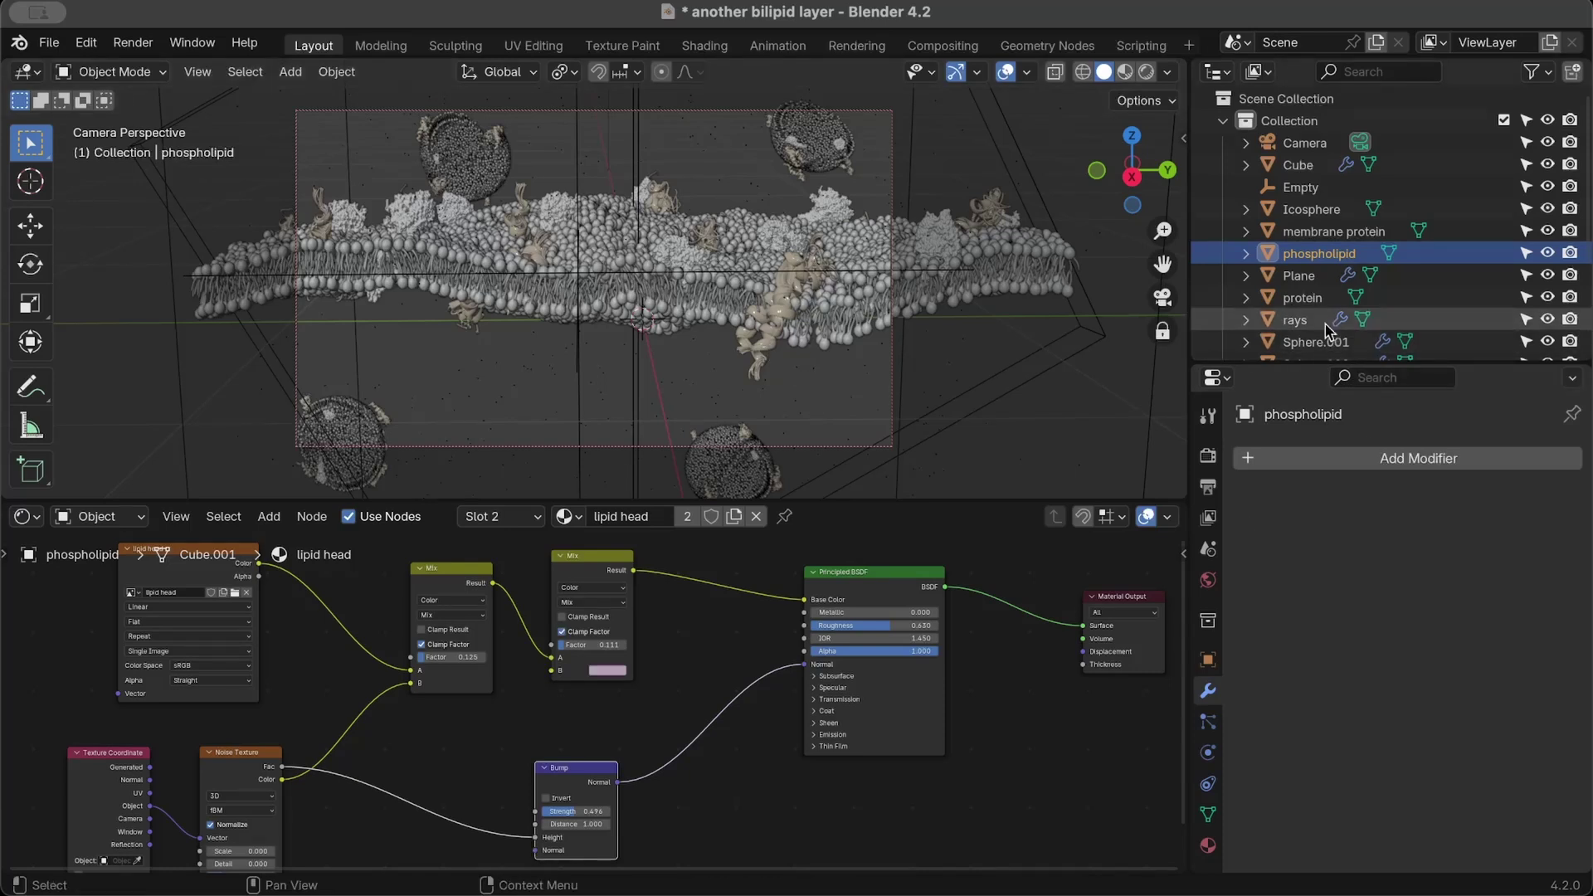
scroll(1326, 327, "down", 3)
scroll(1326, 328, "down", 3)
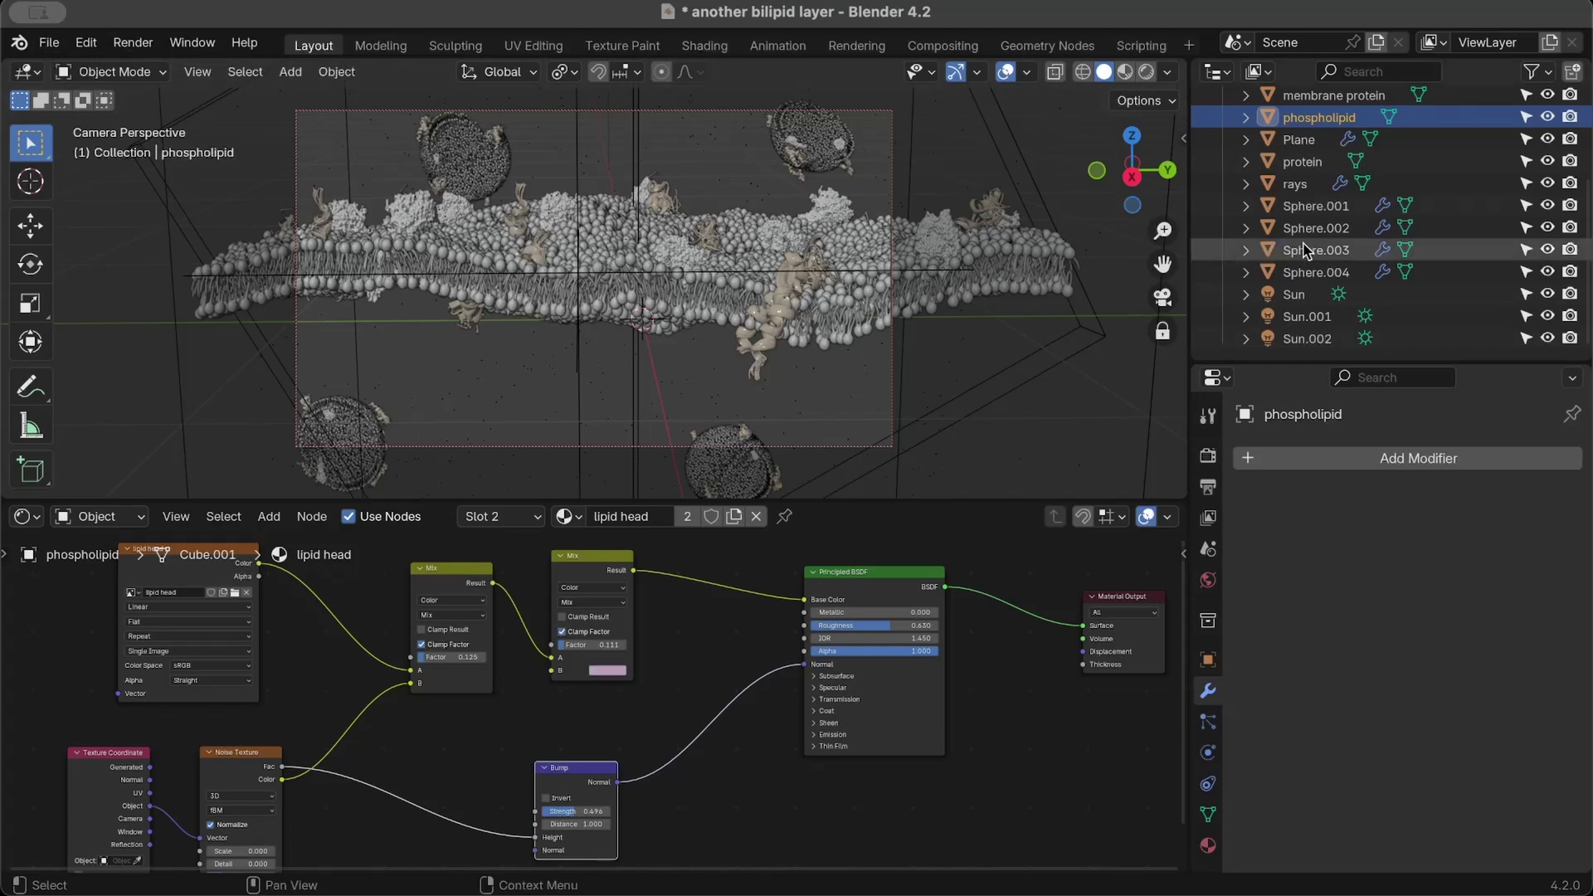
scroll(1353, 249, "up", 5)
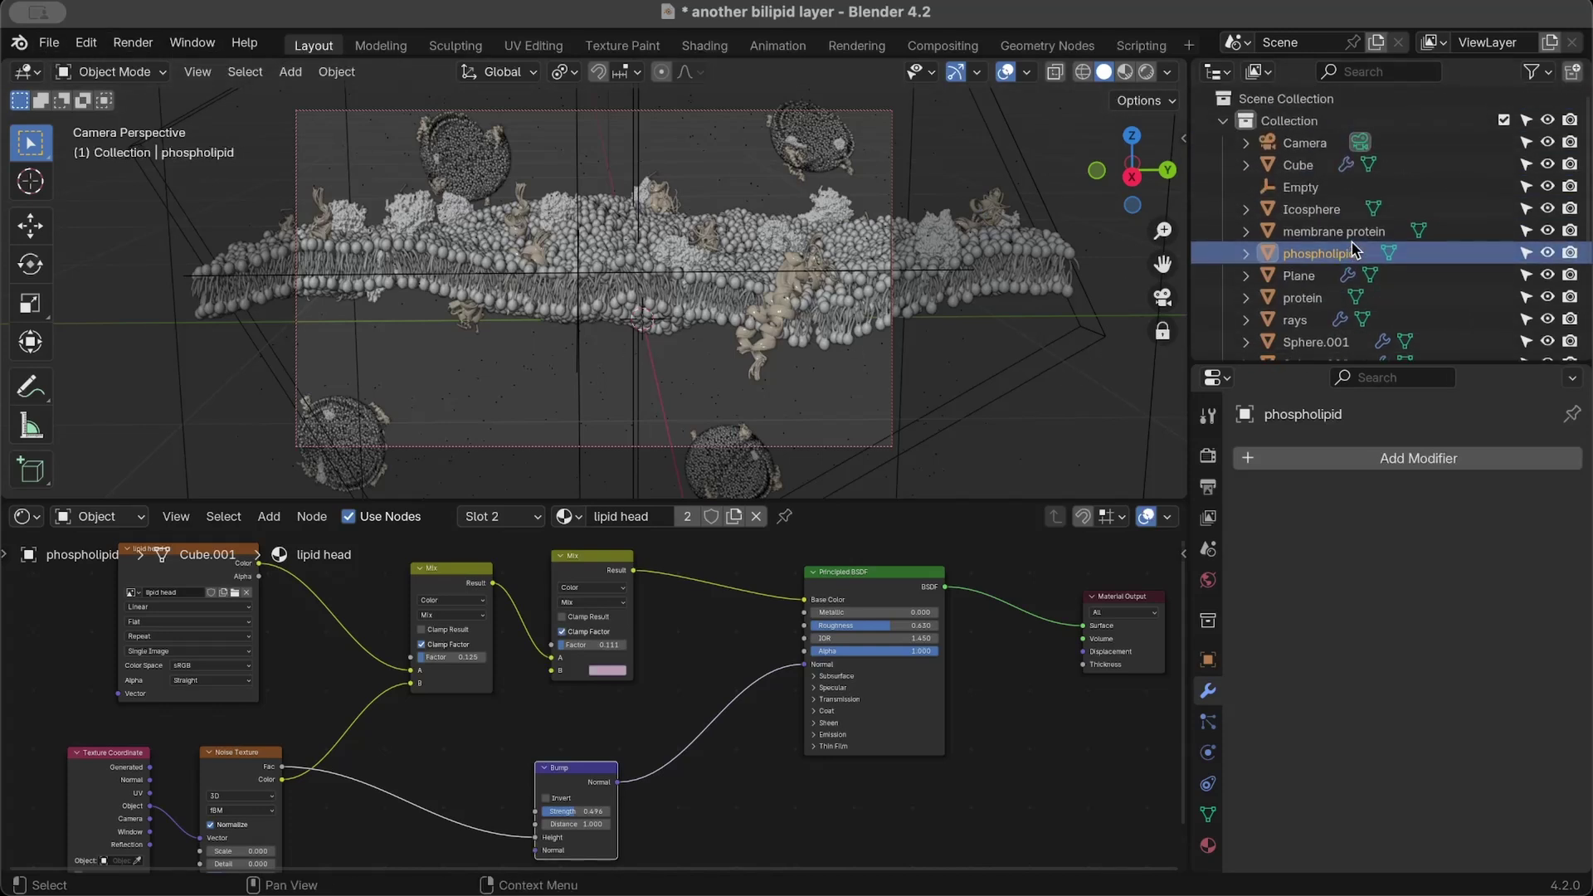